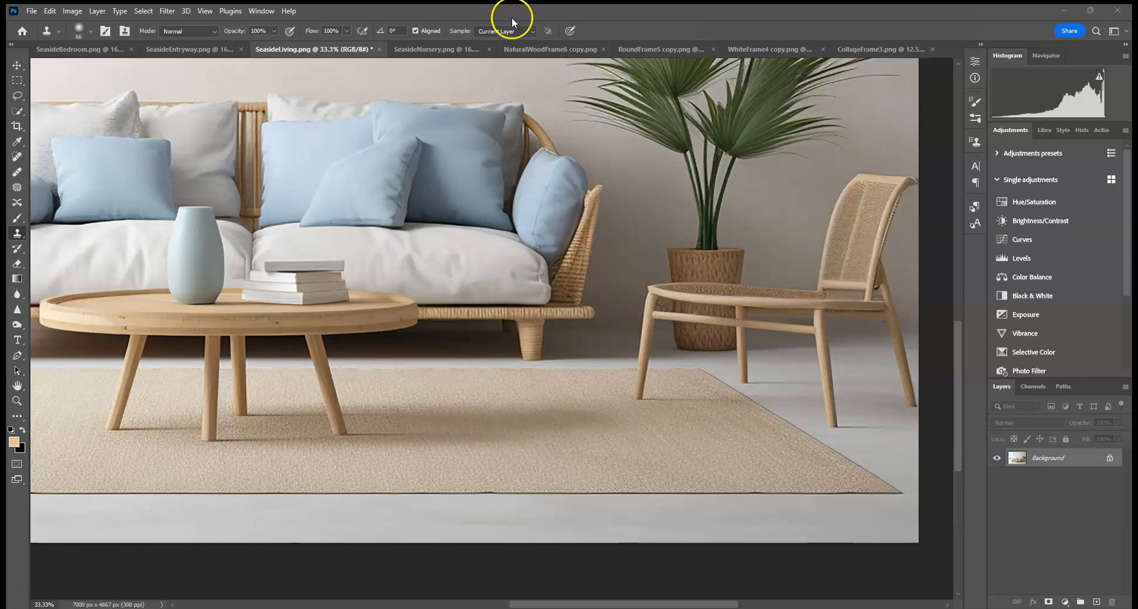
Step: Browse through the open room photos and frame documents
{"action": "key", "text": "ctrl+minus"}
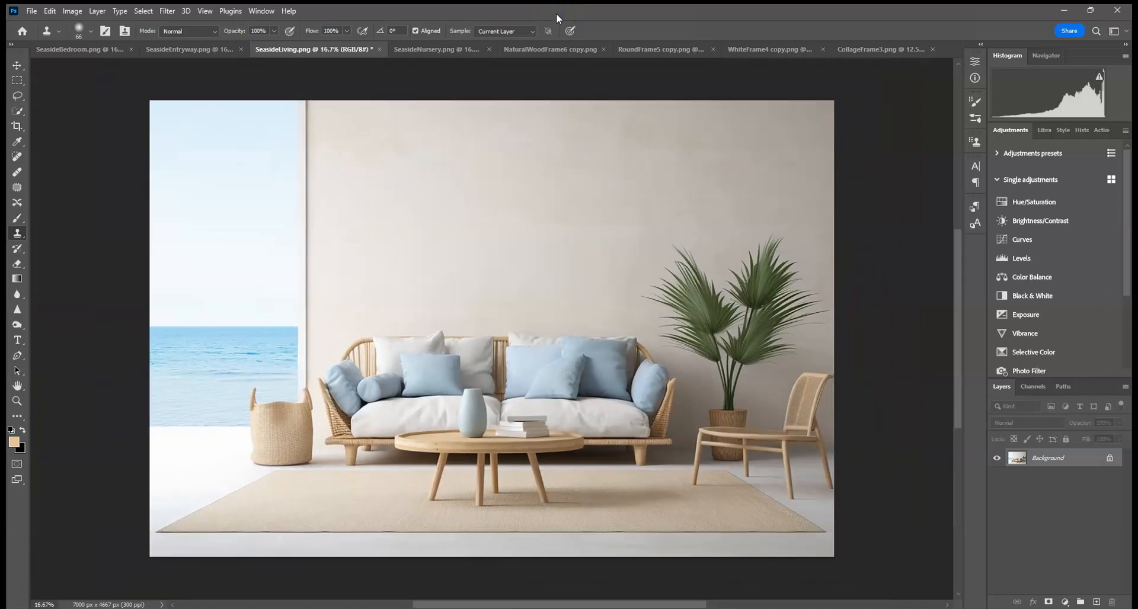
{"action": "left_click", "coordinate": [205, 48]}
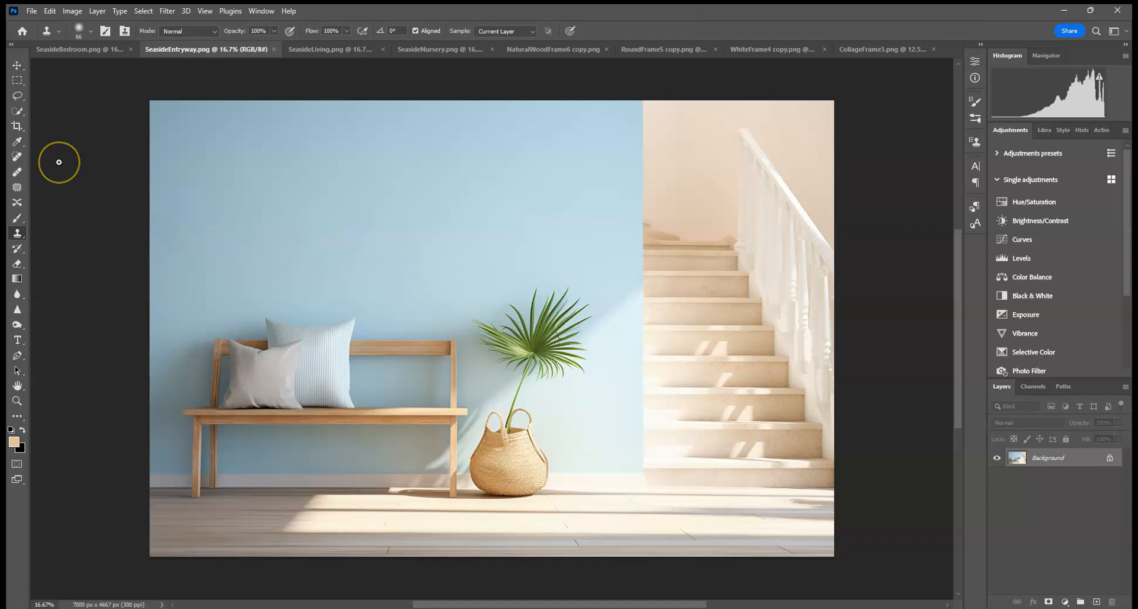
{"action": "left_click", "coordinate": [72, 53]}
{"action": "left_click", "coordinate": [193, 51]}
{"action": "left_click", "coordinate": [329, 50]}
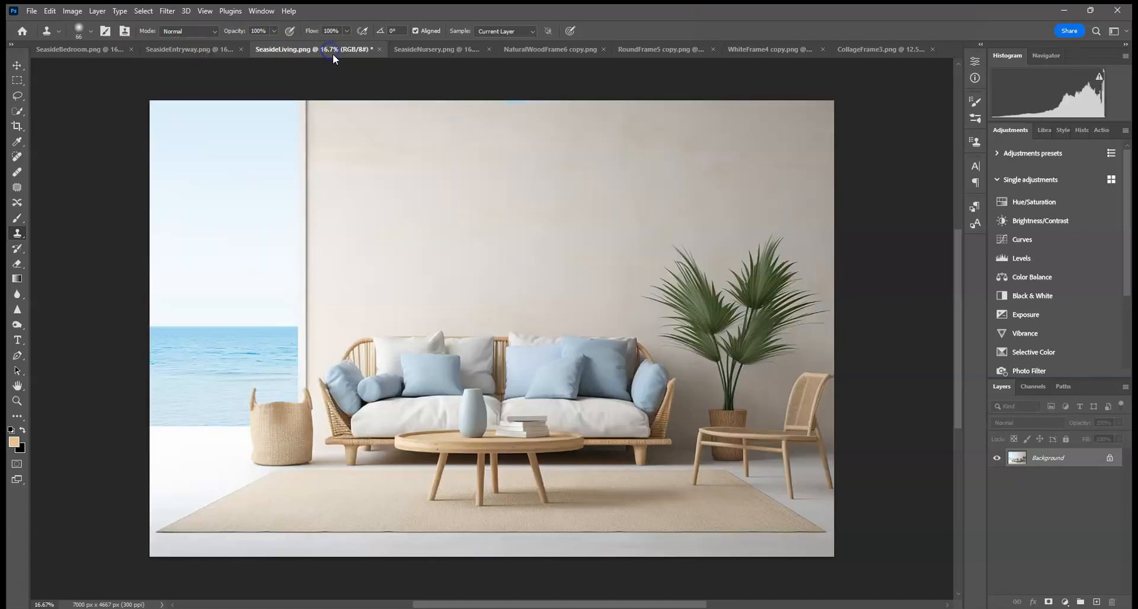
{"action": "left_click", "coordinate": [436, 51]}
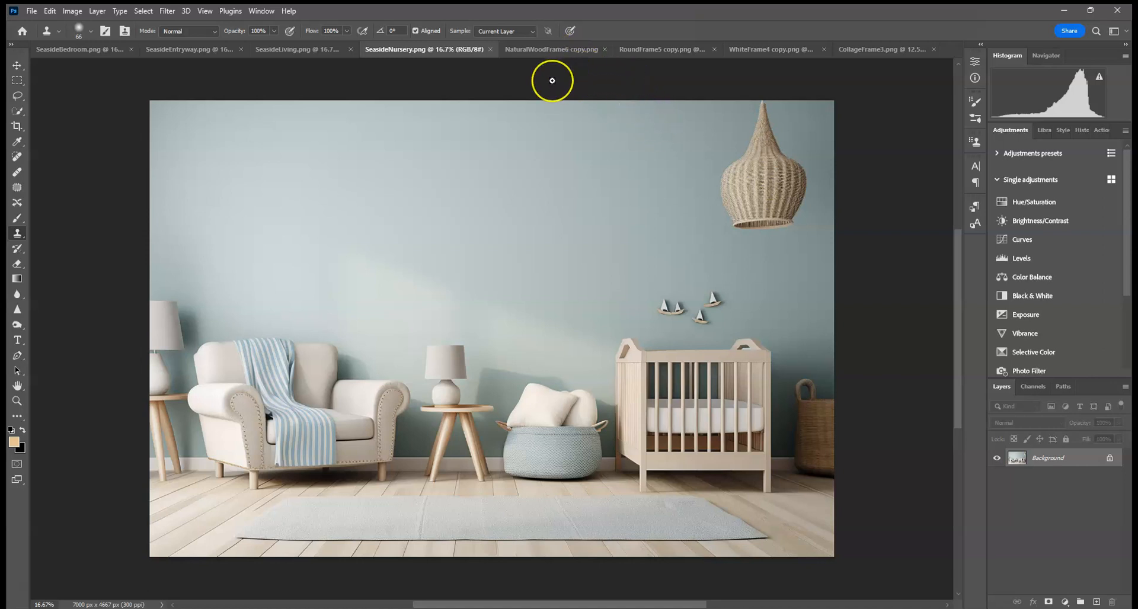
{"action": "left_click", "coordinate": [559, 49]}
{"action": "left_click", "coordinate": [639, 49]}
{"action": "left_click", "coordinate": [769, 50]}
{"action": "left_click", "coordinate": [892, 49]}
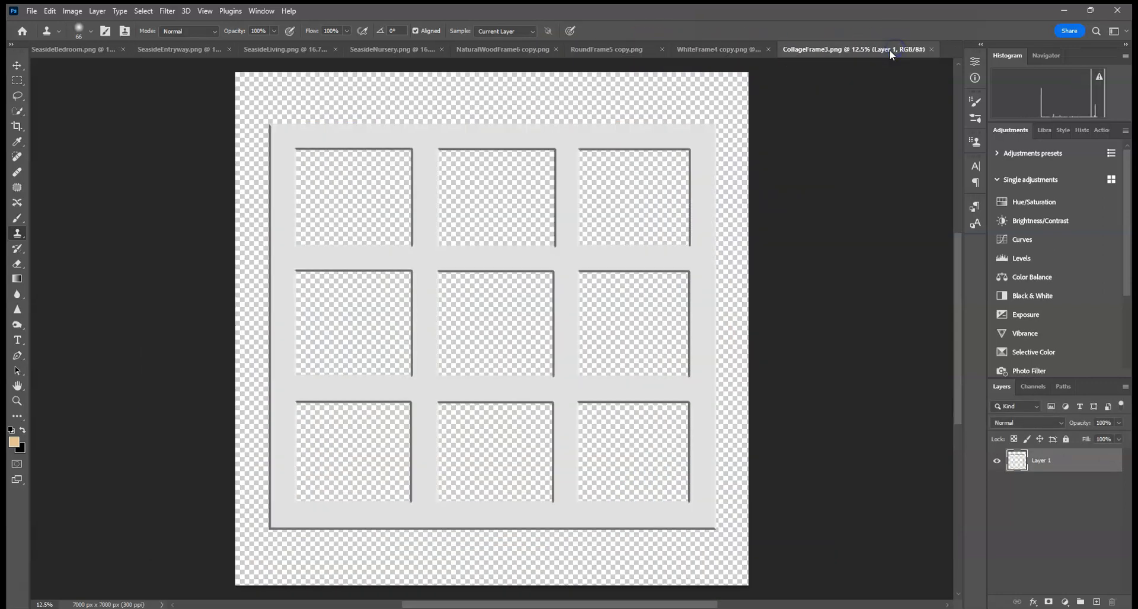
{"action": "left_click", "coordinate": [485, 49]}
{"action": "left_click", "coordinate": [74, 49]}
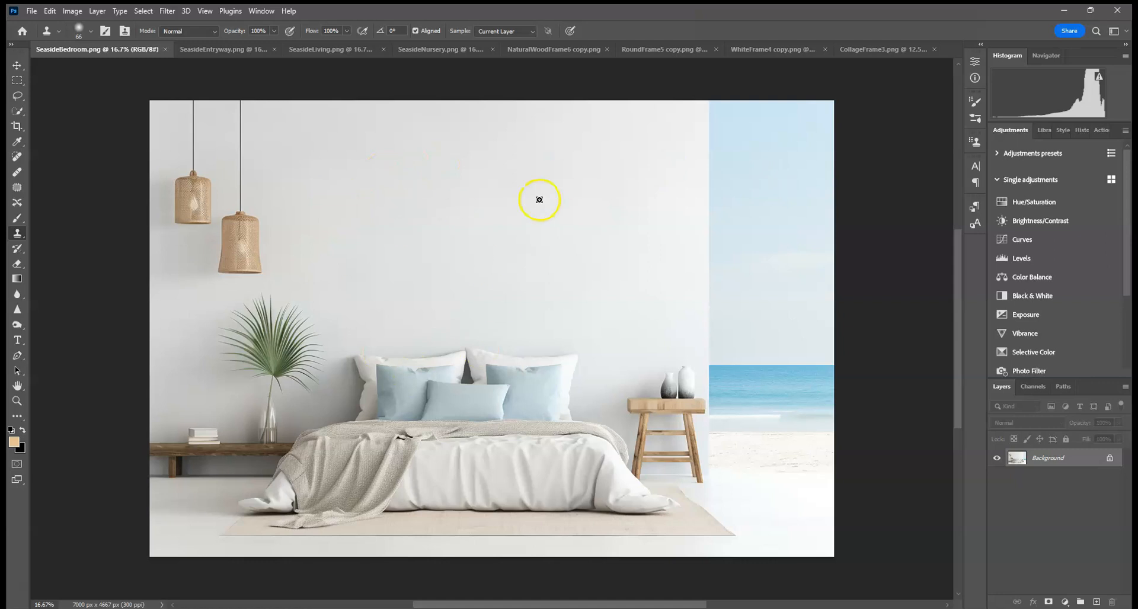
{"action": "left_click", "coordinate": [665, 51]}
{"action": "left_click", "coordinate": [773, 47]}
{"action": "left_click", "coordinate": [885, 48]}
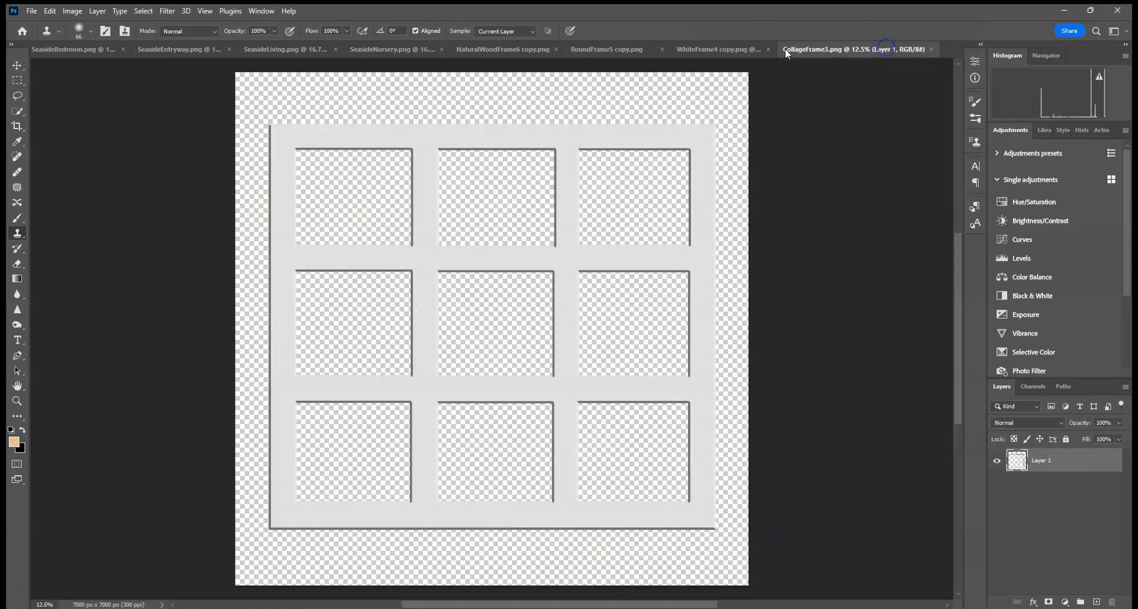
{"action": "left_click", "coordinate": [512, 52]}
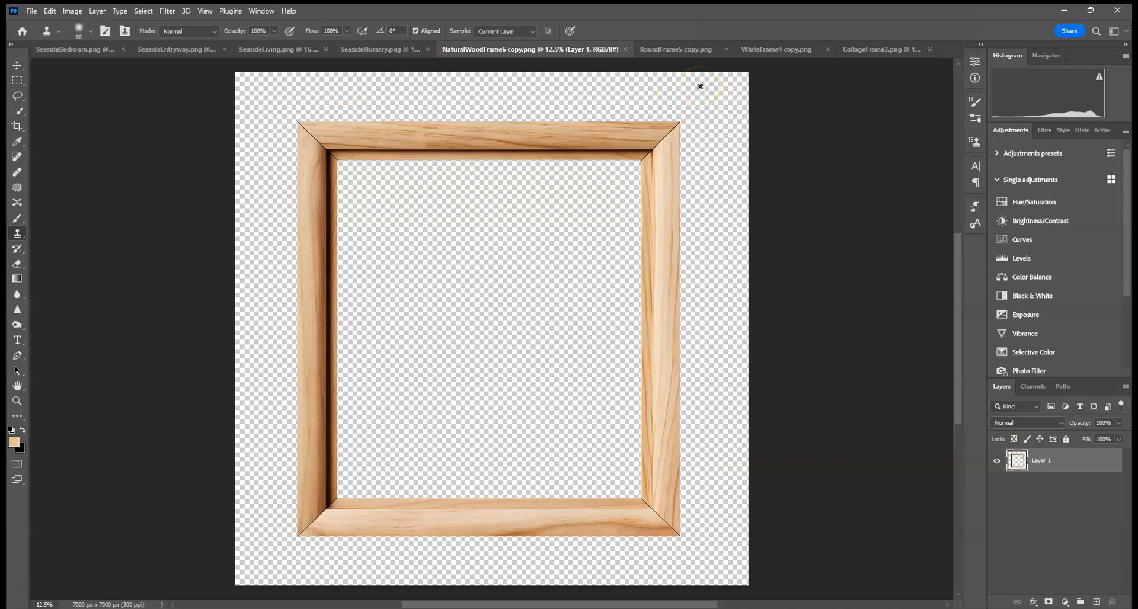
{"action": "left_click", "coordinate": [677, 52]}
{"action": "left_click", "coordinate": [757, 56]}
{"action": "left_click", "coordinate": [855, 50]}
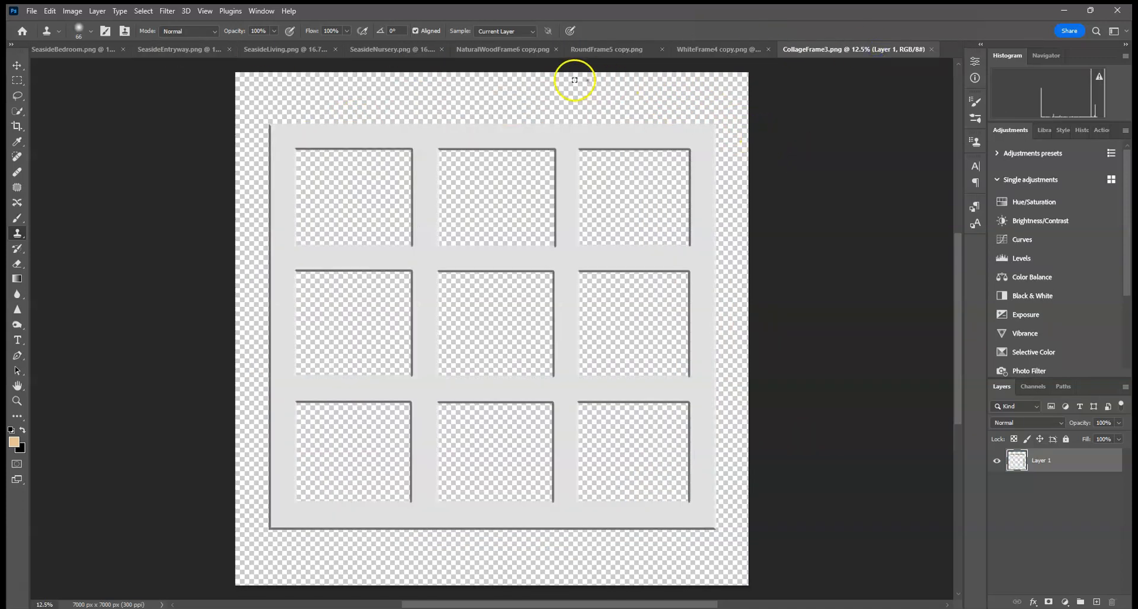
{"action": "left_click", "coordinate": [468, 50]}
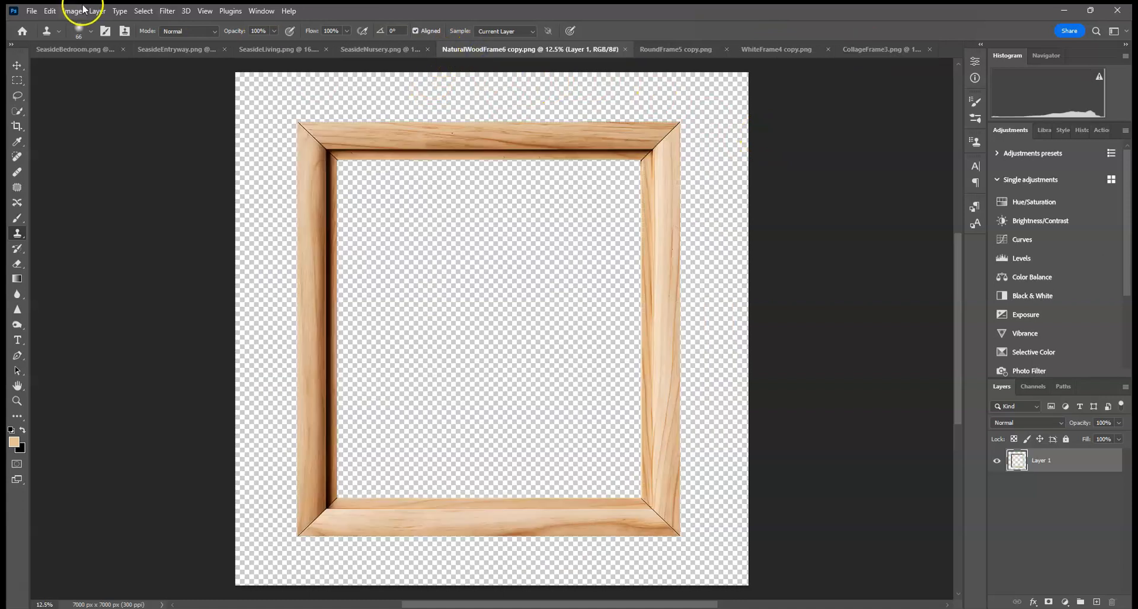
{"action": "left_click", "coordinate": [81, 49]}
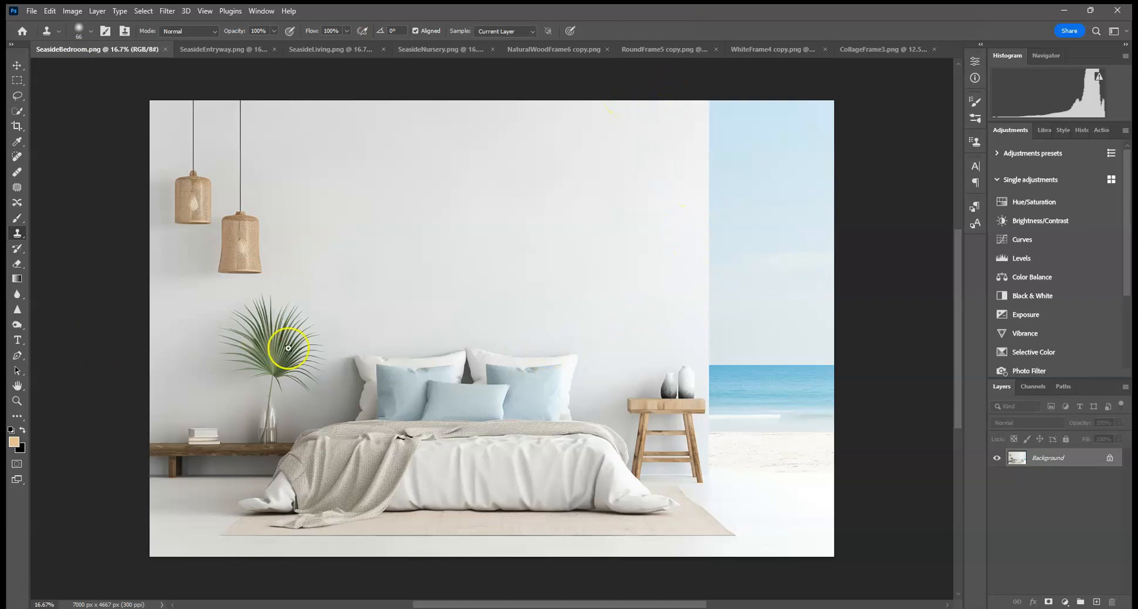
{"action": "left_click", "coordinate": [688, 363], "text": "alt"}
{"action": "left_click", "coordinate": [773, 53]}
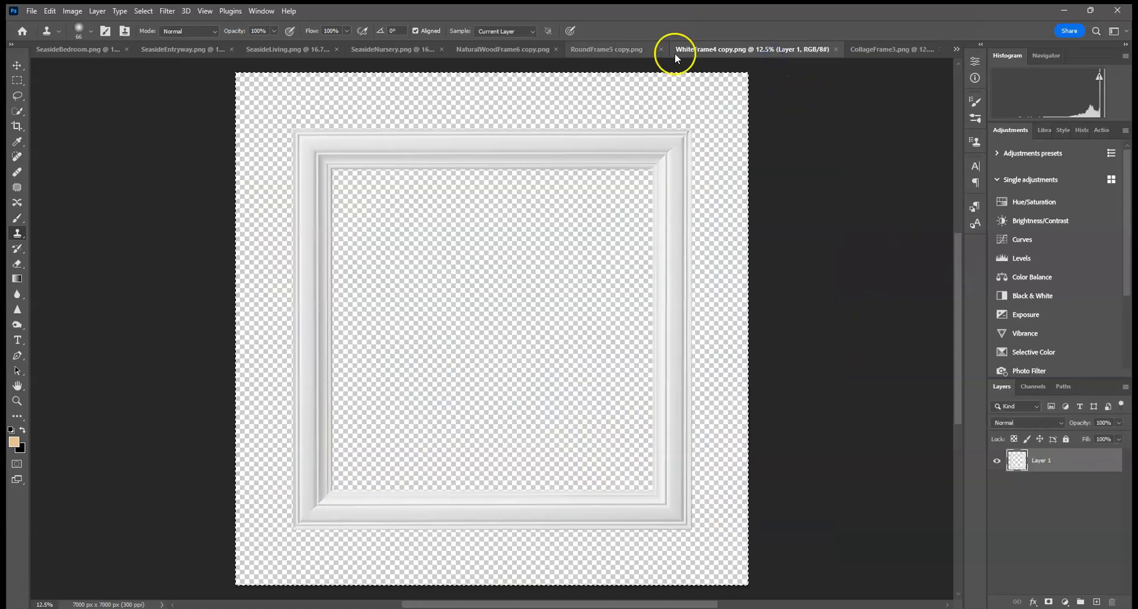
Step: Select and copy the entire round blue frame image
{"action": "left_click", "coordinate": [638, 50]}
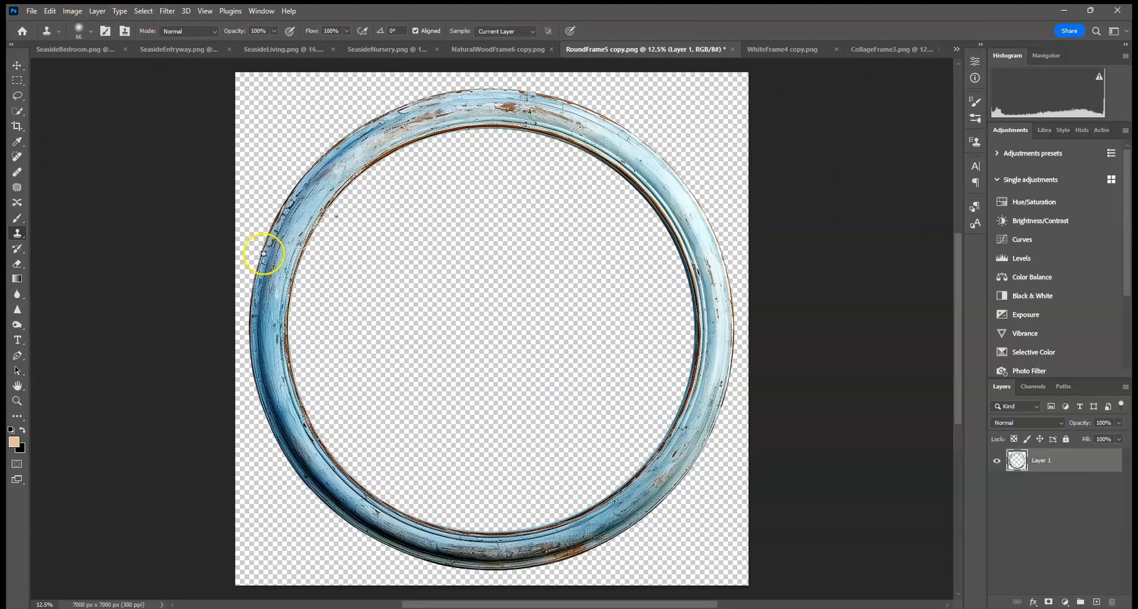
{"action": "left_click", "coordinate": [144, 11]}
{"action": "left_click", "coordinate": [142, 25]}
{"action": "left_click", "coordinate": [50, 11]}
{"action": "left_click", "coordinate": [59, 94]}
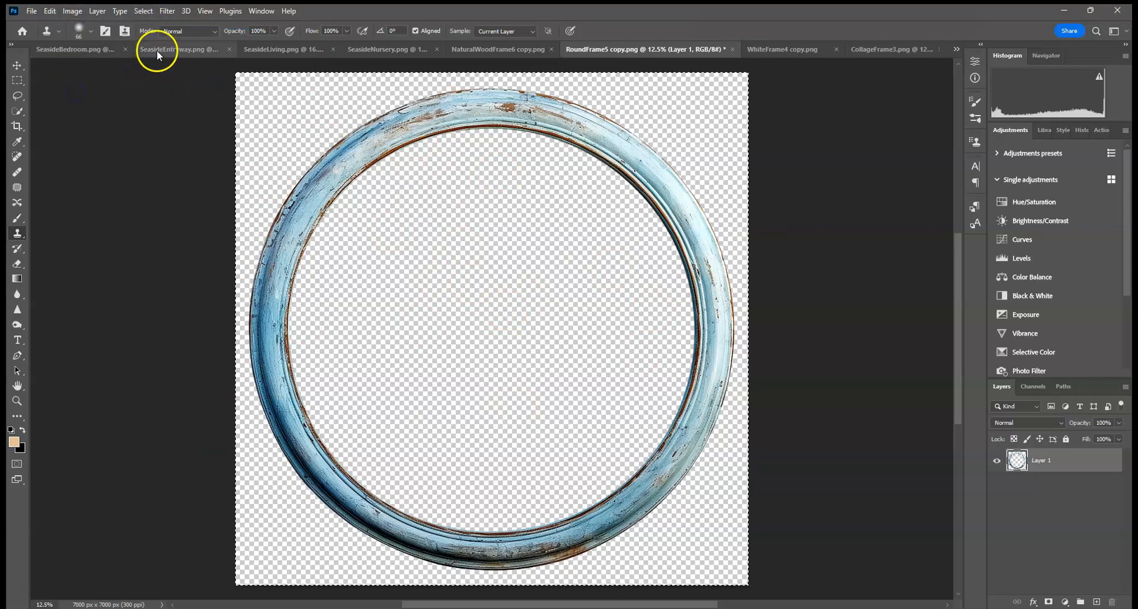
Step: Paste the round frame into the bedroom image, scale it down and place it on the wall above the bed
{"action": "left_click", "coordinate": [153, 49]}
{"action": "left_click", "coordinate": [83, 50]}
{"action": "left_click", "coordinate": [49, 11]}
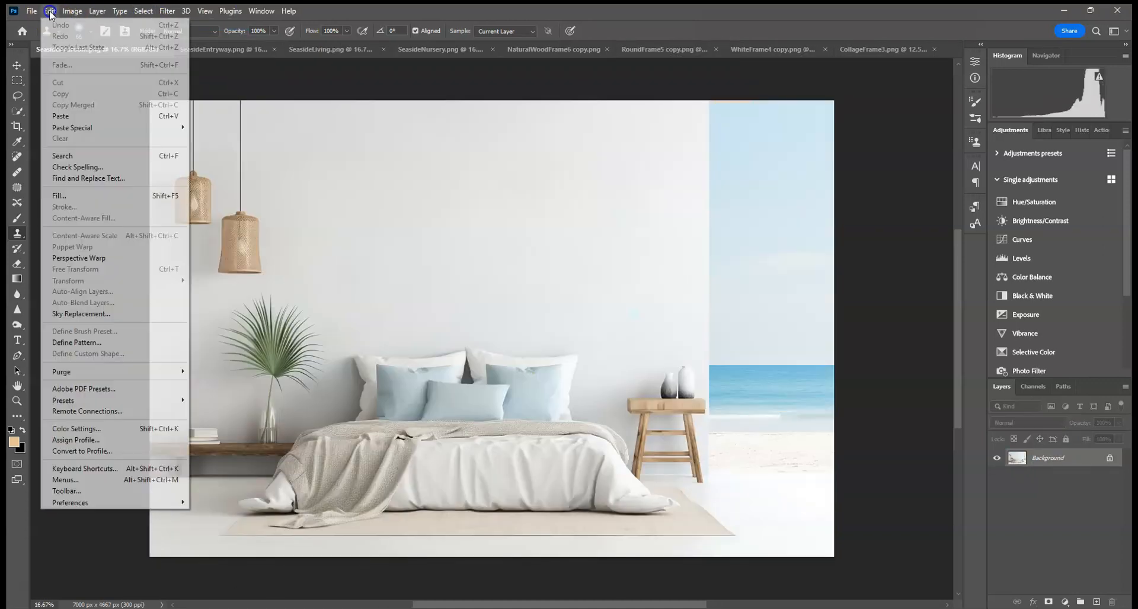
{"action": "left_click", "coordinate": [57, 107]}
{"action": "left_click", "coordinate": [20, 64]}
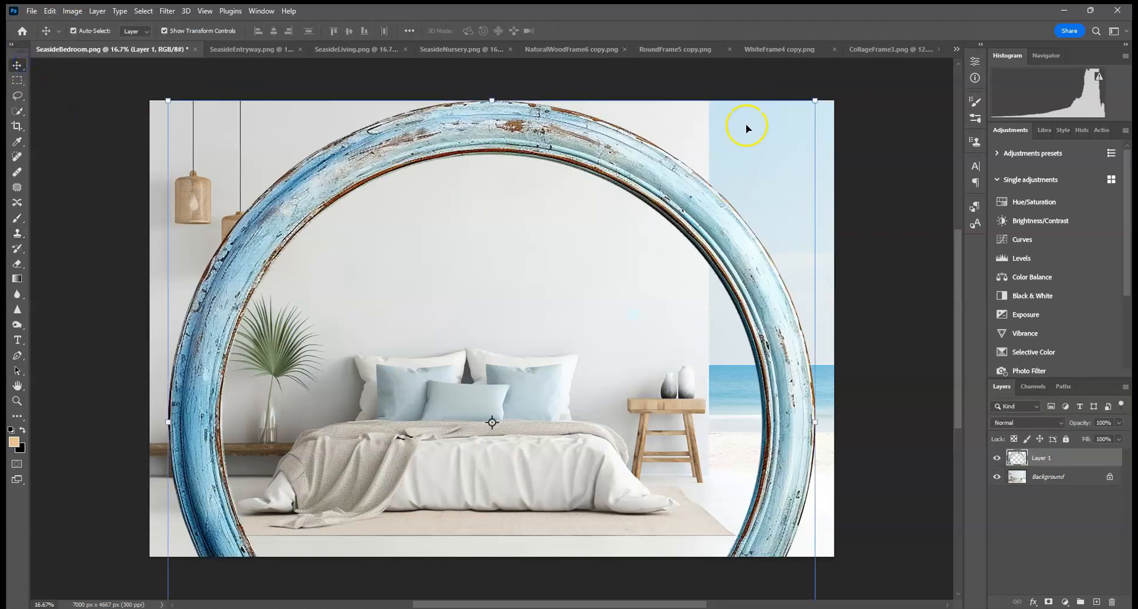
{"action": "left_click_drag", "start_coordinate": [814, 104], "coordinate": [580, 186]}
{"action": "left_click_drag", "start_coordinate": [521, 229], "coordinate": [510, 211]}
{"action": "left_click", "coordinate": [587, 31]}
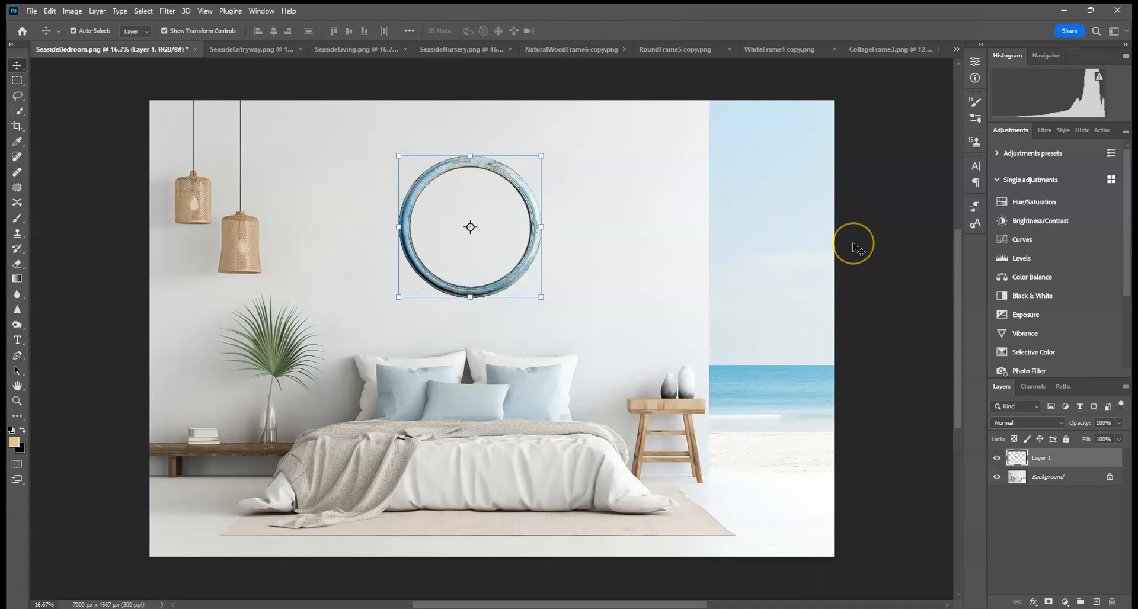
Step: Add a Hue/Saturation adjustment clipped to the frame layer
{"action": "left_click", "coordinate": [463, 218]}
{"action": "left_click", "coordinate": [1027, 204]}
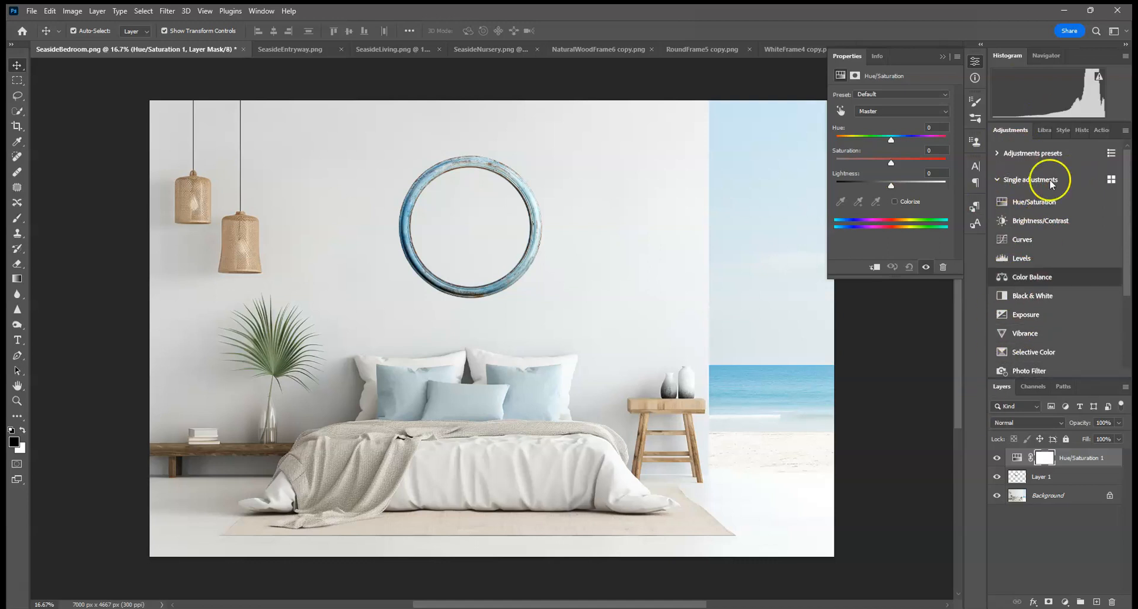
{"action": "left_click", "coordinate": [261, 11]}
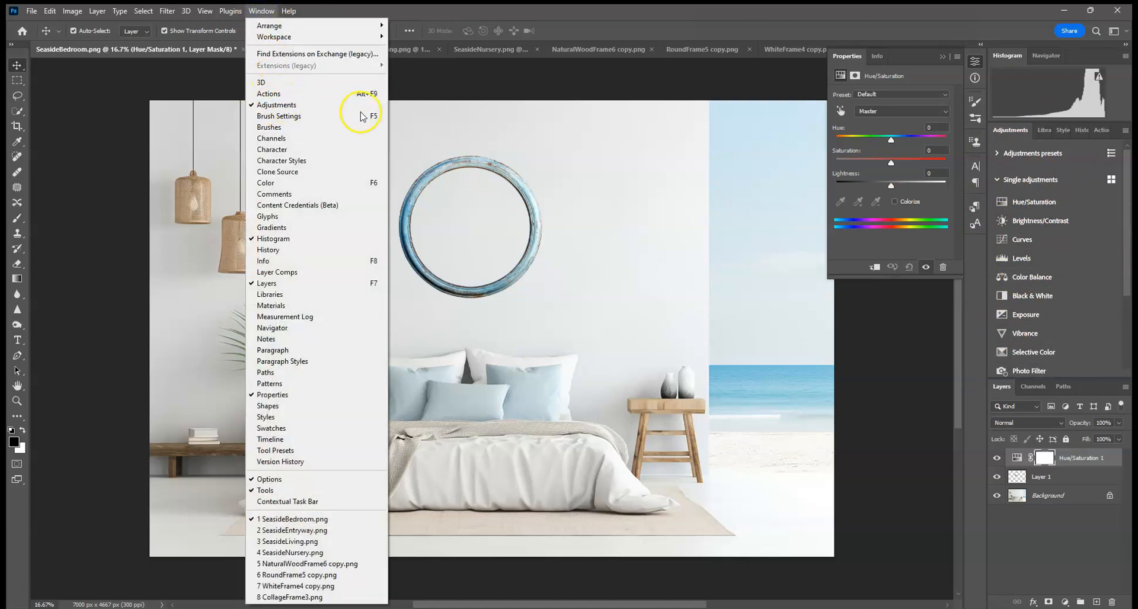
{"action": "left_click", "coordinate": [963, 339]}
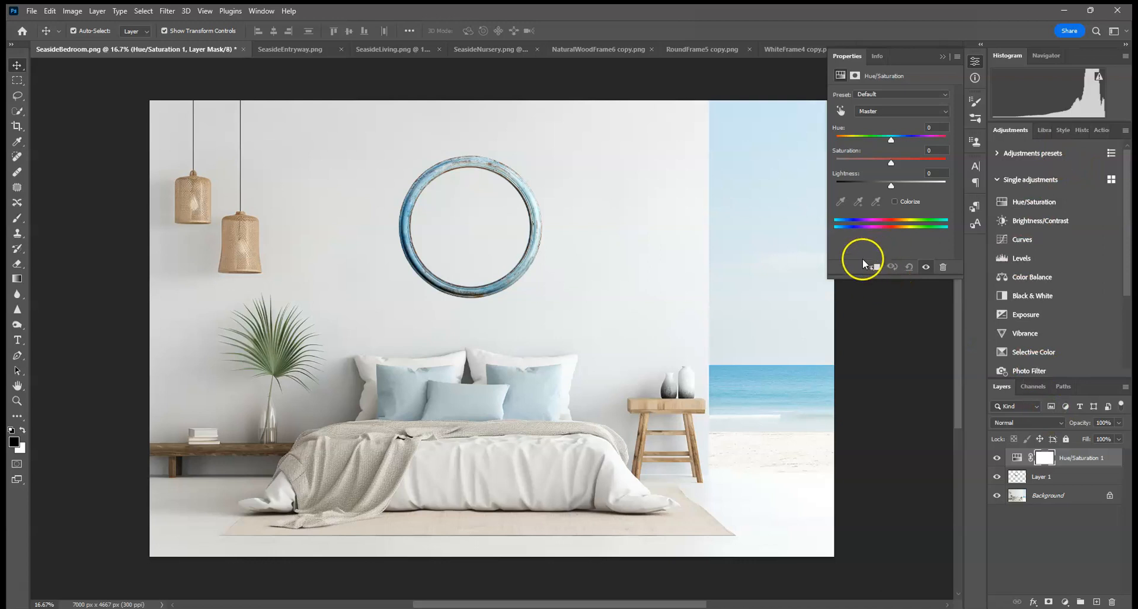
{"action": "left_click", "coordinate": [875, 267]}
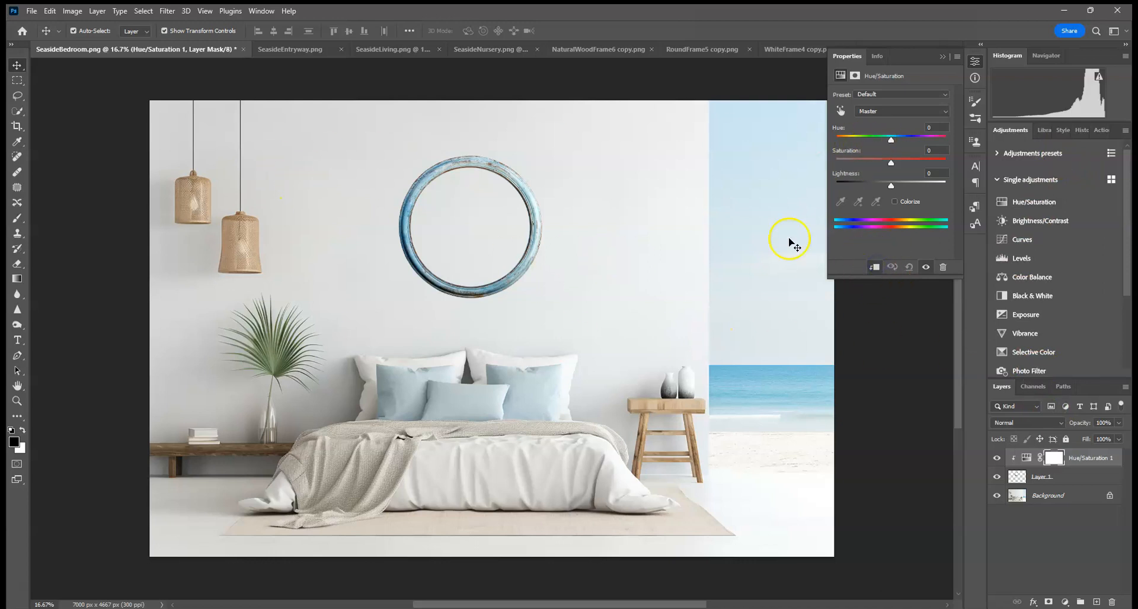
Step: Try shifting the frame's hue to +180, then reset it to 0
{"action": "left_click_drag", "start_coordinate": [891, 140], "coordinate": [974, 140]}
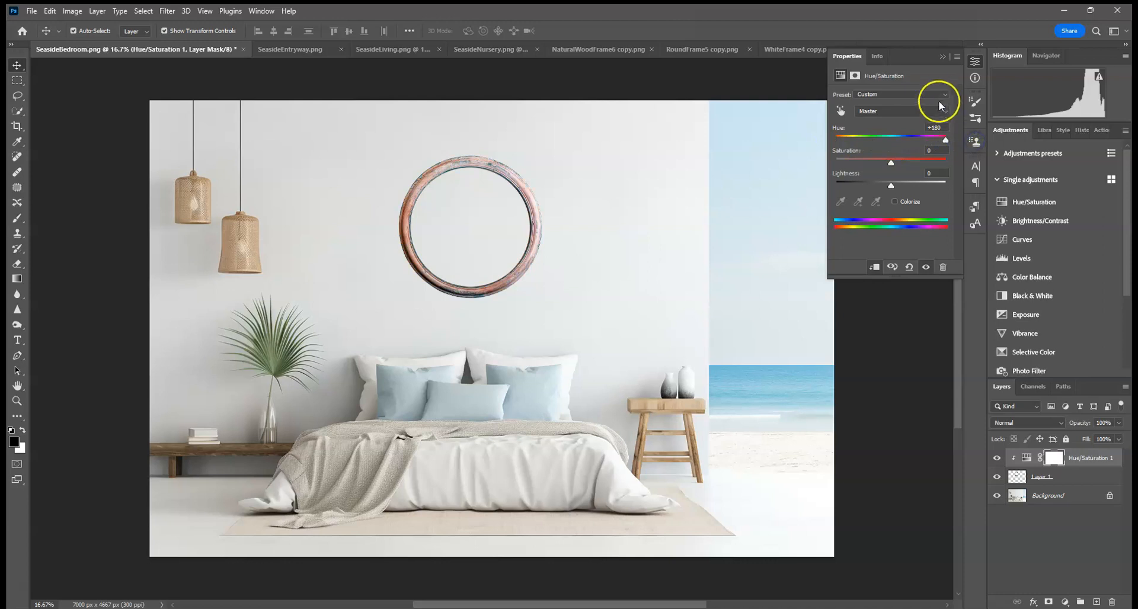
{"action": "left_click", "coordinate": [945, 127]}
{"action": "type", "text": "0"}
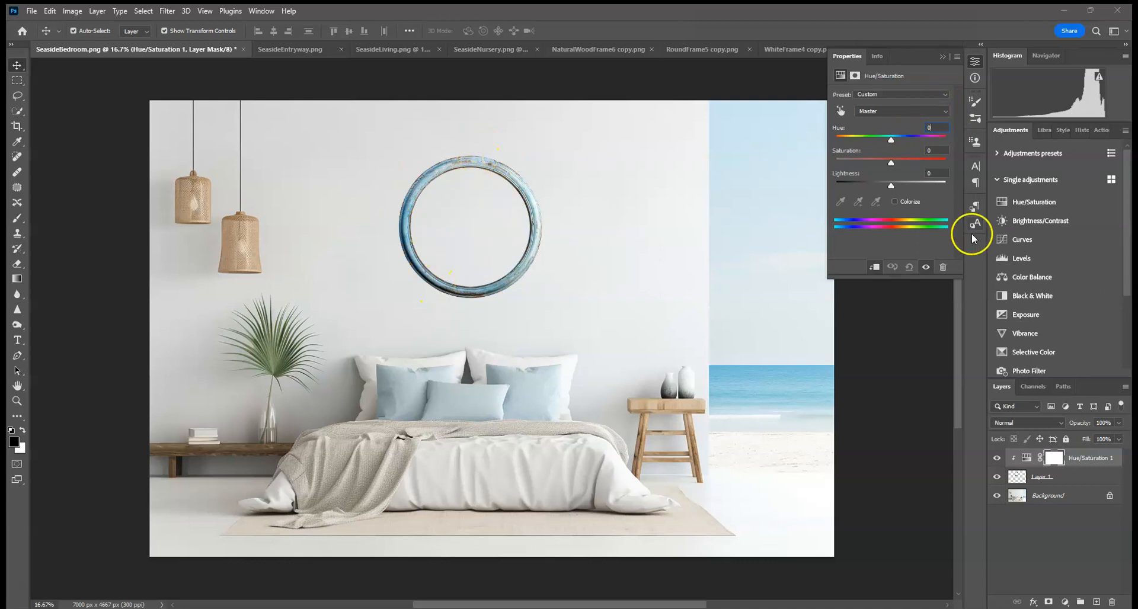
Step: Lower the frame's saturation to -44
{"action": "left_click_drag", "start_coordinate": [891, 167], "coordinate": [884, 168]}
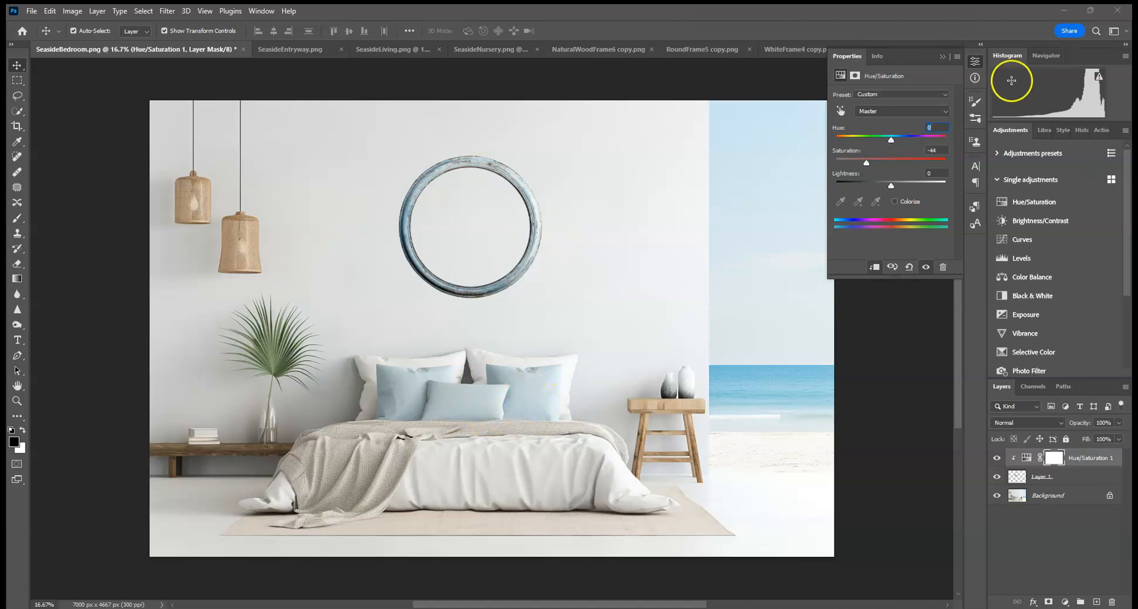
{"action": "left_click", "coordinate": [942, 56]}
Step: Darken the frame layer's shadows with the Burn tool set to the Shadows range
{"action": "left_click", "coordinate": [1052, 474]}
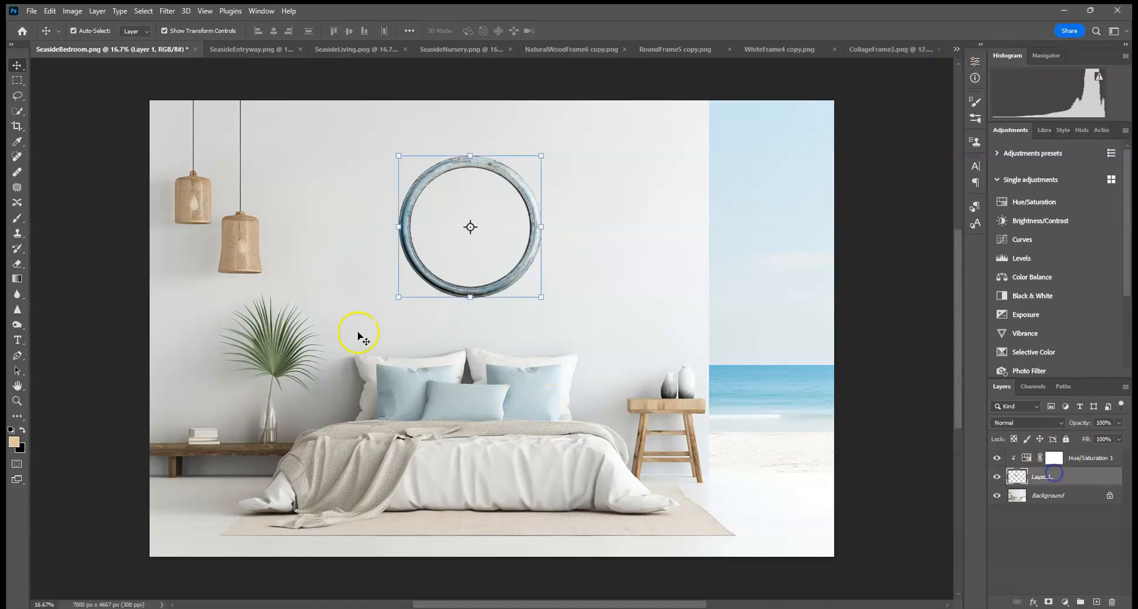
{"action": "right_click", "coordinate": [17, 324]}
{"action": "left_click", "coordinate": [59, 327]}
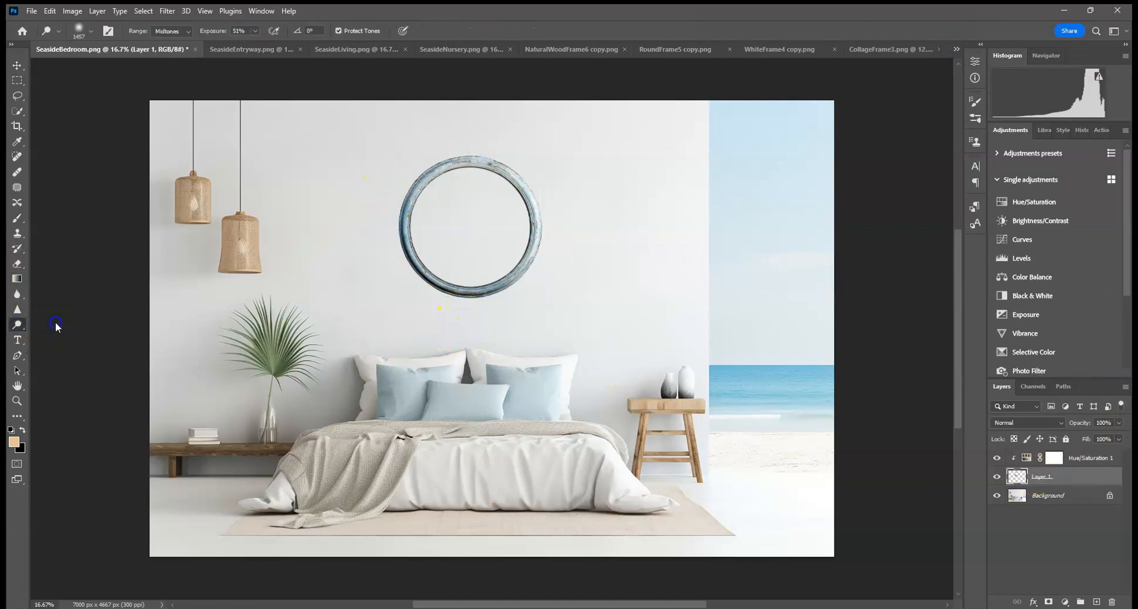
{"action": "left_click", "coordinate": [171, 31]}
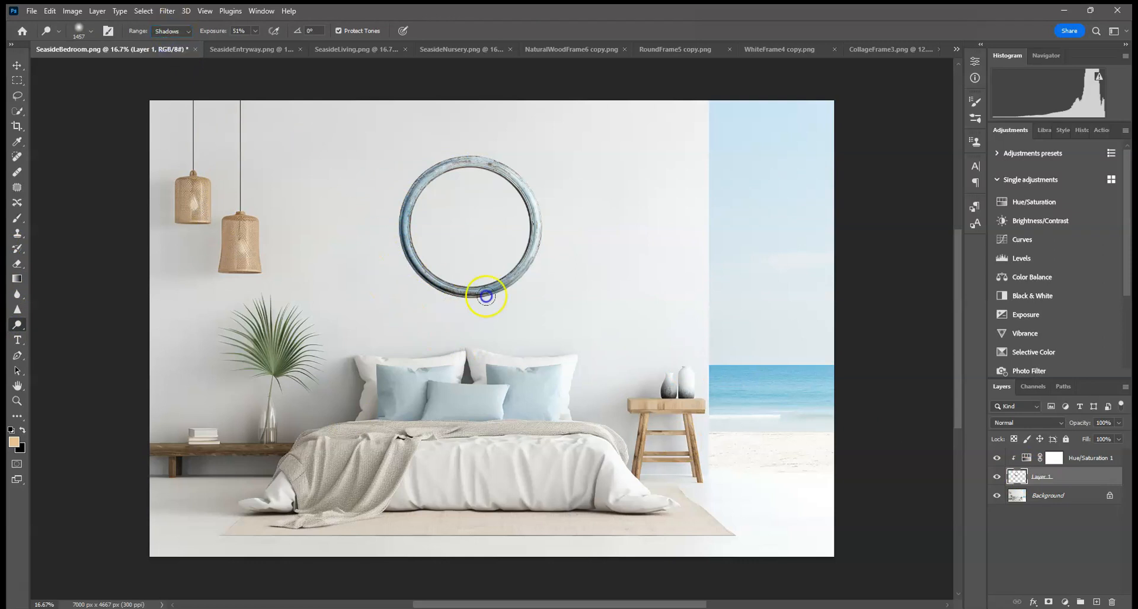
{"action": "mouse_move", "coordinate": [455, 323]}
{"action": "left_mouse_down"}
{"action": "mouse_move", "coordinate": [524, 346]}
{"action": "mouse_move", "coordinate": [390, 271]}
{"action": "mouse_move", "coordinate": [506, 287]}
{"action": "mouse_move", "coordinate": [369, 180]}
{"action": "mouse_move", "coordinate": [392, 229]}
{"action": "left_mouse_up"}
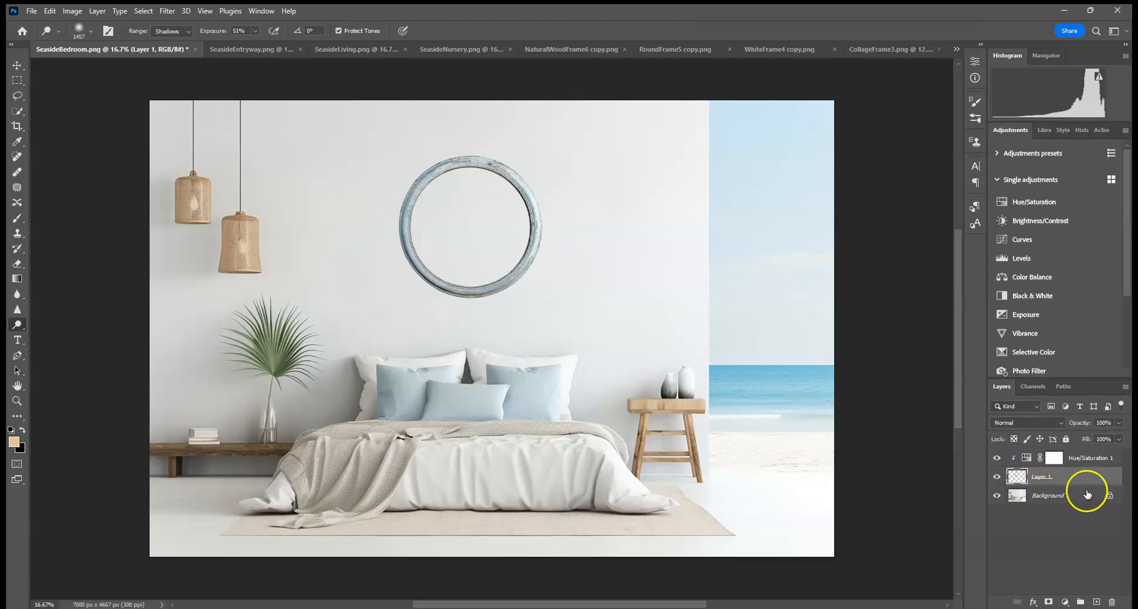
Step: Add a clipped Brightness/Contrast adjustment with contrast 39 and mask parts of it over the frame with a black 100% brush
{"action": "left_click", "coordinate": [1064, 222]}
{"action": "left_click_drag", "start_coordinate": [890, 152], "coordinate": [898, 154]}
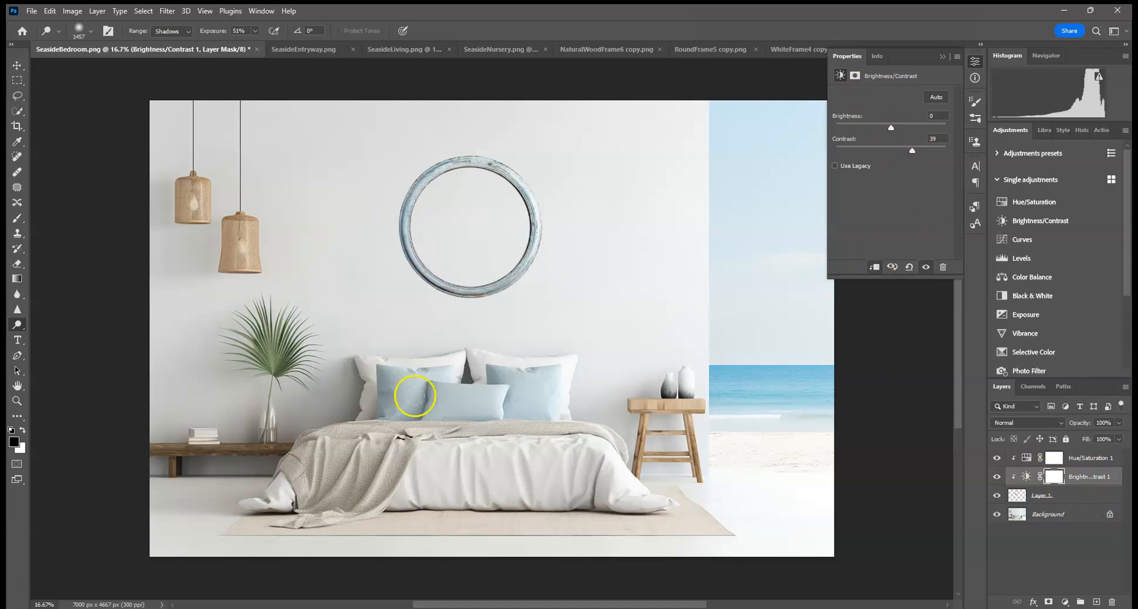
{"action": "left_click", "coordinate": [17, 217]}
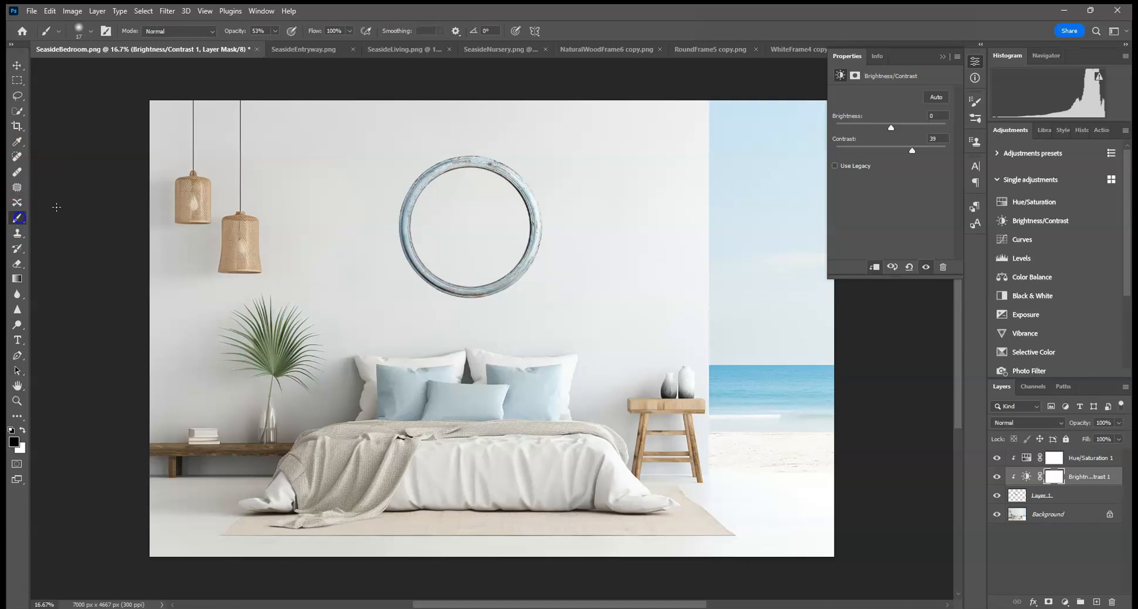
{"action": "left_click", "coordinate": [275, 31]}
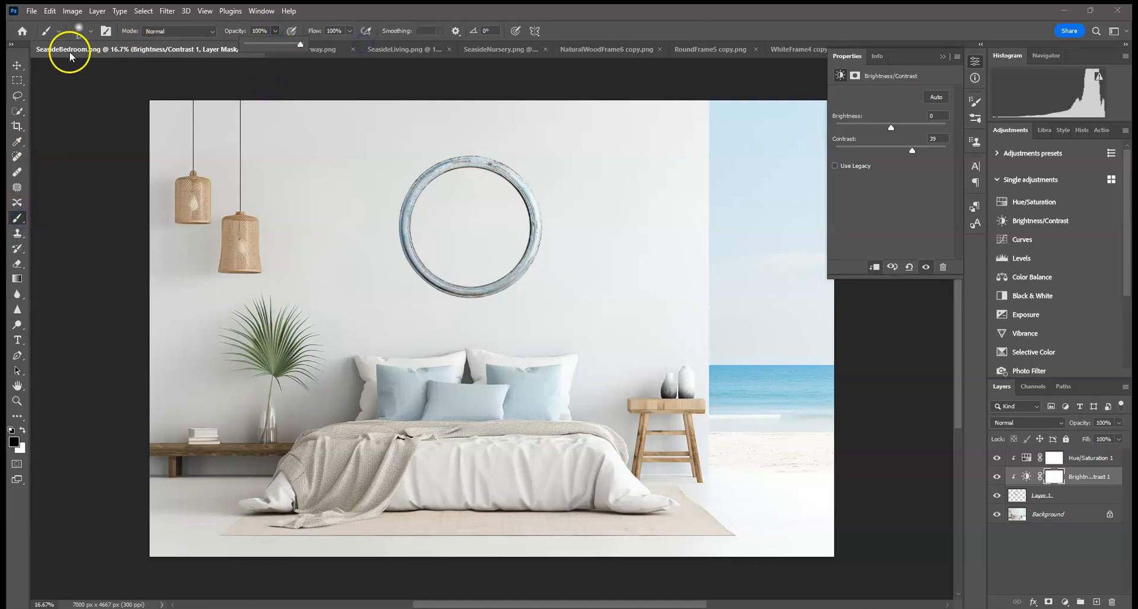
{"action": "left_click", "coordinate": [83, 31]}
{"action": "left_click_drag", "start_coordinate": [118, 69], "coordinate": [138, 69]}
{"action": "mouse_move", "coordinate": [462, 162]}
{"action": "left_mouse_down"}
{"action": "mouse_move", "coordinate": [496, 167]}
{"action": "mouse_move", "coordinate": [519, 186]}
{"action": "mouse_move", "coordinate": [534, 225]}
{"action": "mouse_move", "coordinate": [520, 269]}
{"action": "mouse_move", "coordinate": [531, 254]}
{"action": "mouse_move", "coordinate": [519, 182]}
{"action": "mouse_move", "coordinate": [447, 169]}
{"action": "mouse_move", "coordinate": [521, 207]}
{"action": "mouse_move", "coordinate": [528, 266]}
{"action": "left_mouse_up"}
{"action": "left_click_drag", "start_coordinate": [536, 303], "coordinate": [462, 295]}
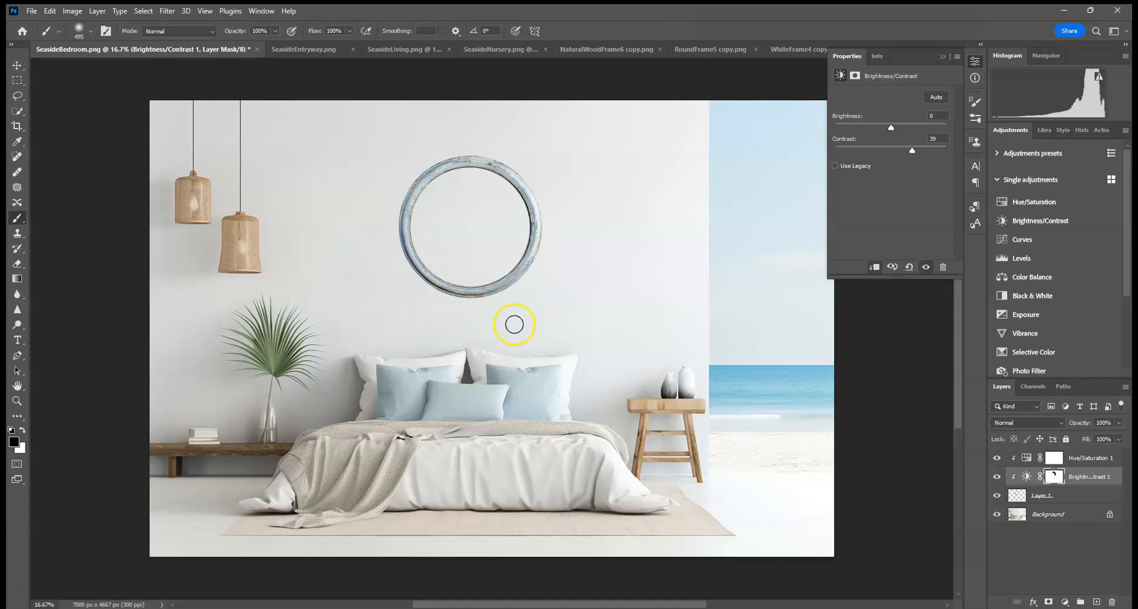
{"action": "left_click", "coordinate": [943, 57]}
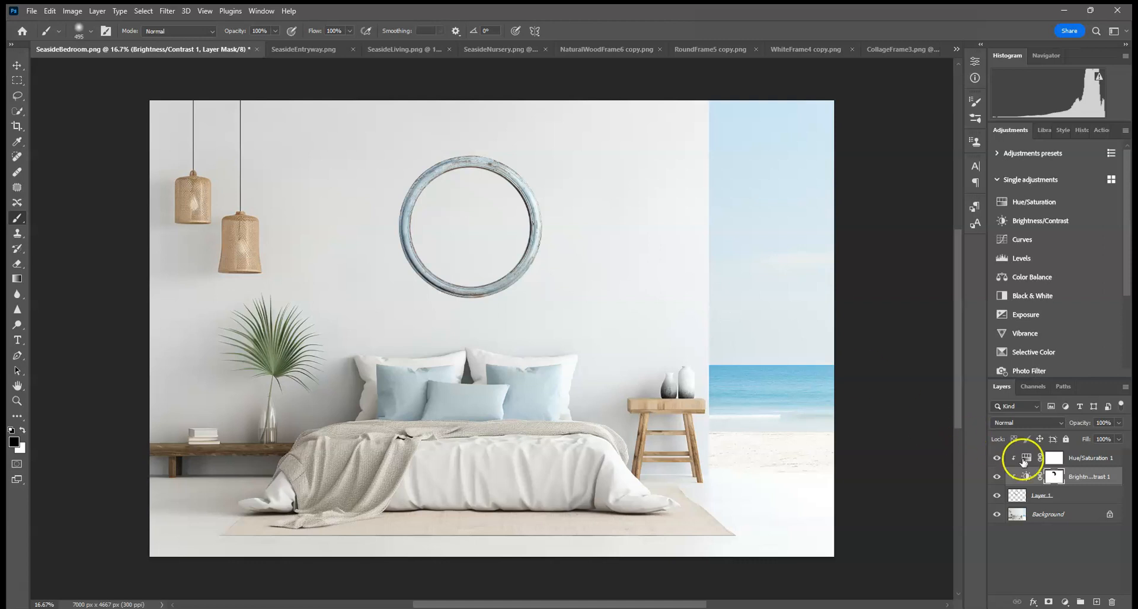
{"action": "left_click", "coordinate": [1061, 514]}
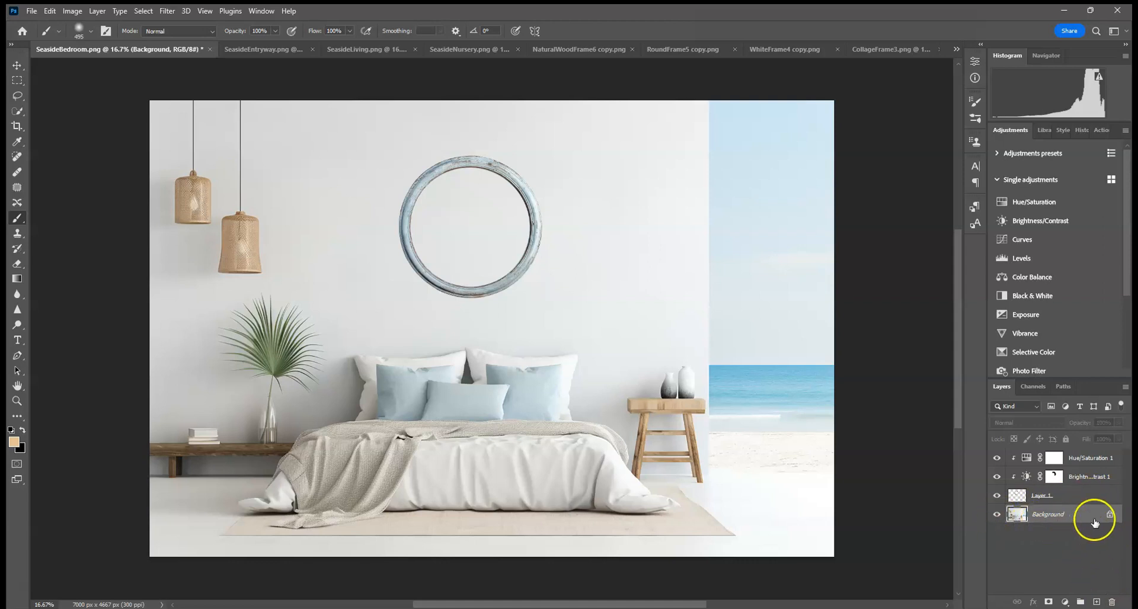
{"action": "left_click", "coordinate": [1067, 495]}
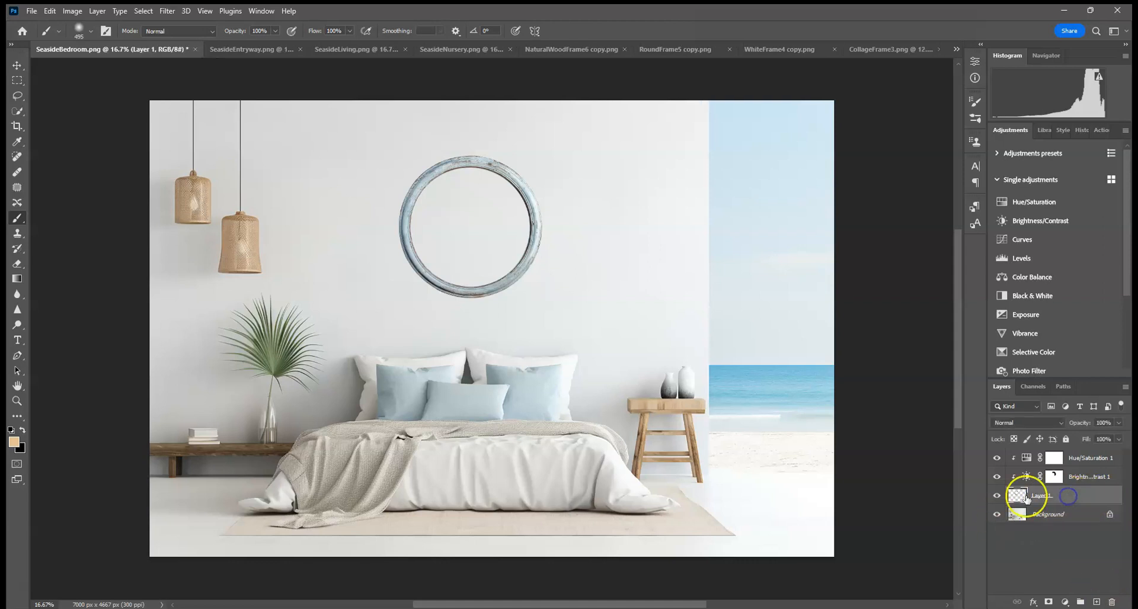
Step: Add a new layer and draw a circular elliptical-marquee selection roughly matching the frame's opening
{"action": "left_click", "coordinate": [1095, 600], "text": "ctrl"}
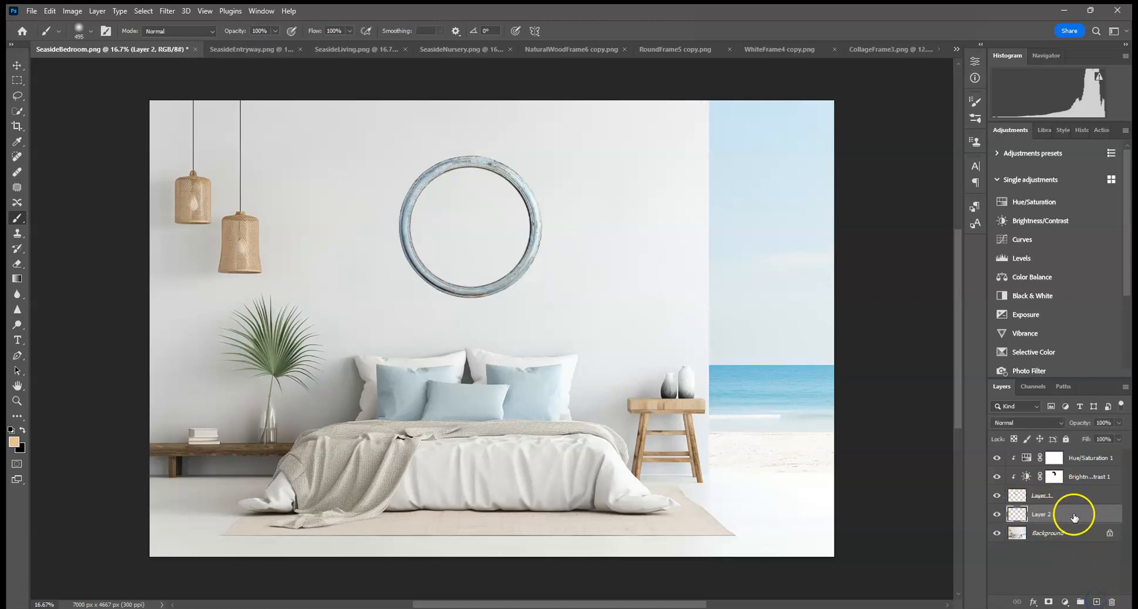
{"action": "left_click", "coordinate": [18, 80]}
{"action": "left_click", "coordinate": [19, 81]}
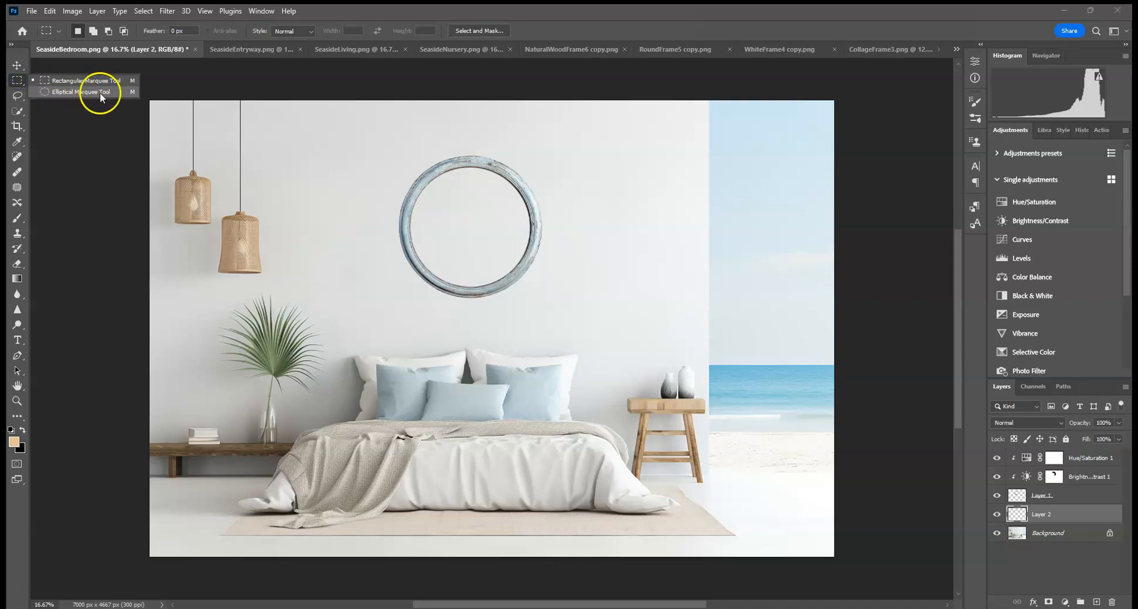
{"action": "left_click", "coordinate": [92, 91]}
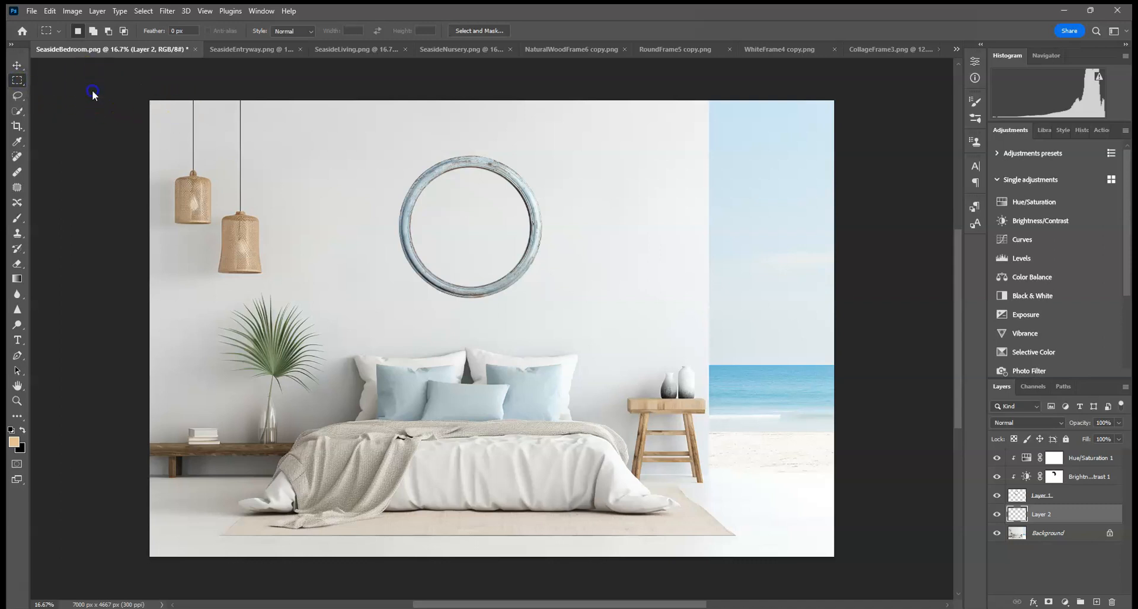
{"action": "left_click_drag", "start_coordinate": [347, 160], "coordinate": [457, 254]}
{"action": "left_click_drag", "start_coordinate": [597, 215], "coordinate": [524, 305]}
{"action": "left_click_drag", "start_coordinate": [300, 201], "coordinate": [328, 267]}
{"action": "left_click", "coordinate": [491, 249]}
{"action": "left_click_drag", "start_coordinate": [619, 271], "coordinate": [692, 363]}
{"action": "left_click", "coordinate": [423, 169]}
{"action": "left_click_drag", "start_coordinate": [427, 175], "coordinate": [561, 298]}
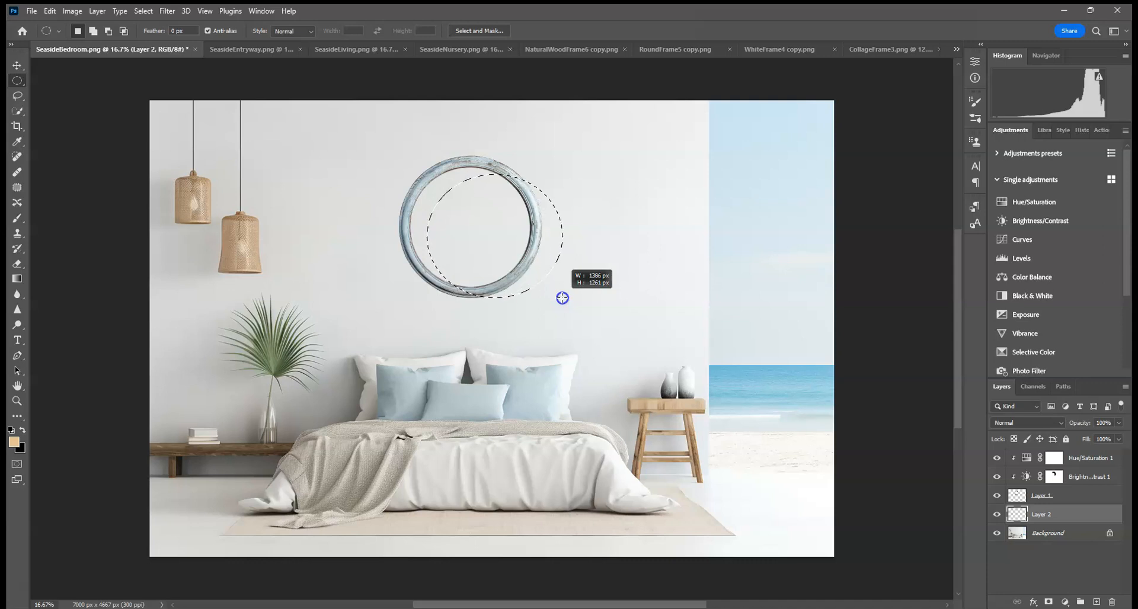
{"action": "left_click_drag", "start_coordinate": [561, 298], "coordinate": [559, 294]}
{"action": "left_click", "coordinate": [430, 241]}
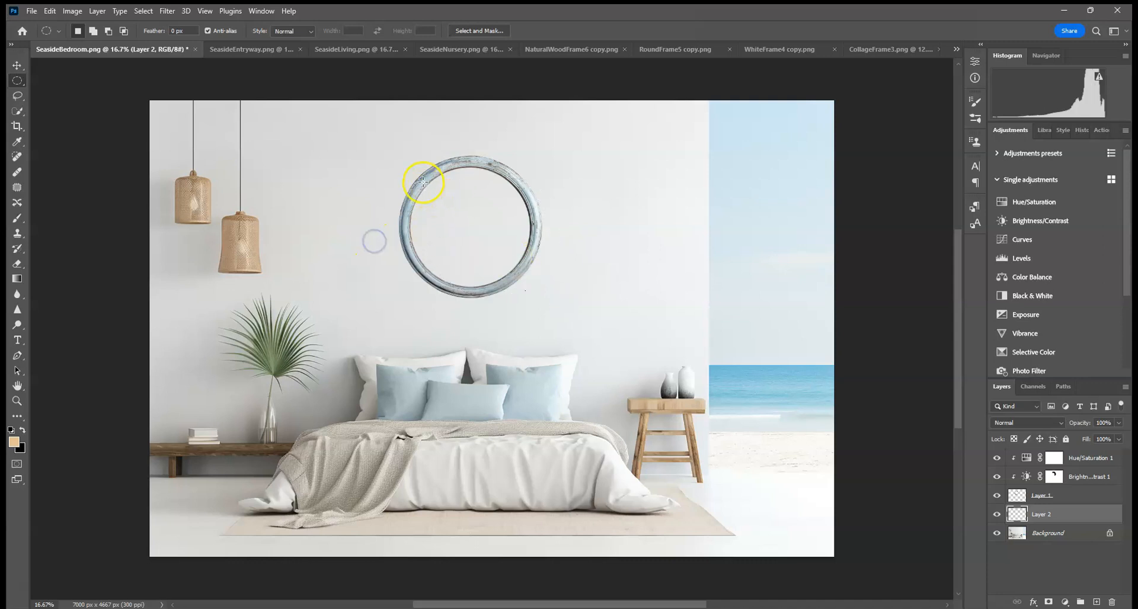
{"action": "left_click_drag", "start_coordinate": [455, 211], "coordinate": [507, 265]}
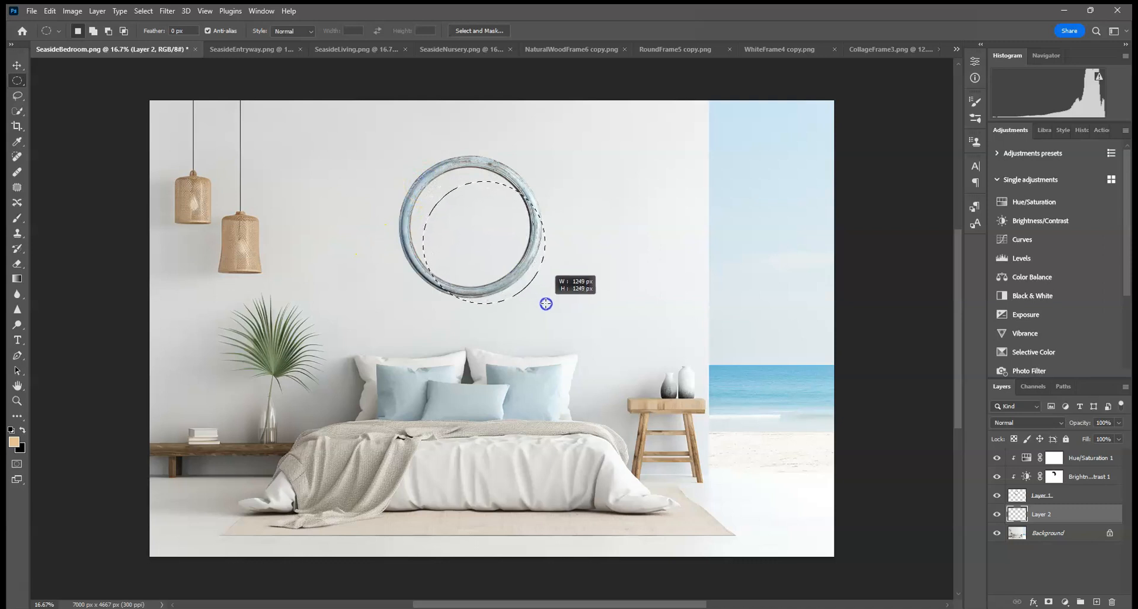
{"action": "left_click_drag", "start_coordinate": [546, 303], "coordinate": [545, 304]}
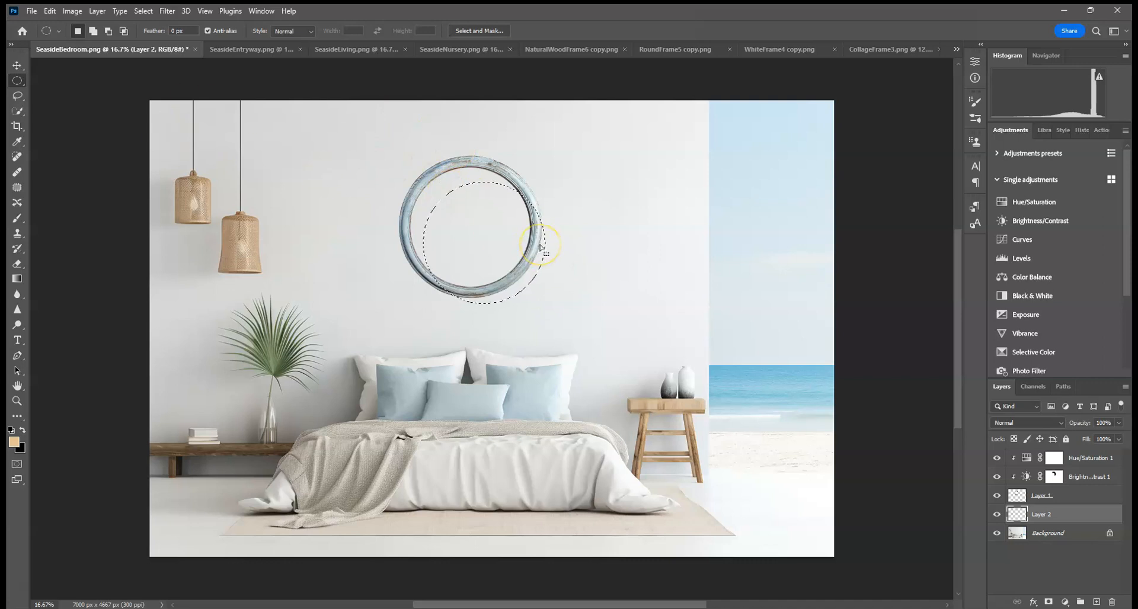
Step: Fill the circular selection with white on the new layer
{"action": "right_click", "coordinate": [483, 234]}
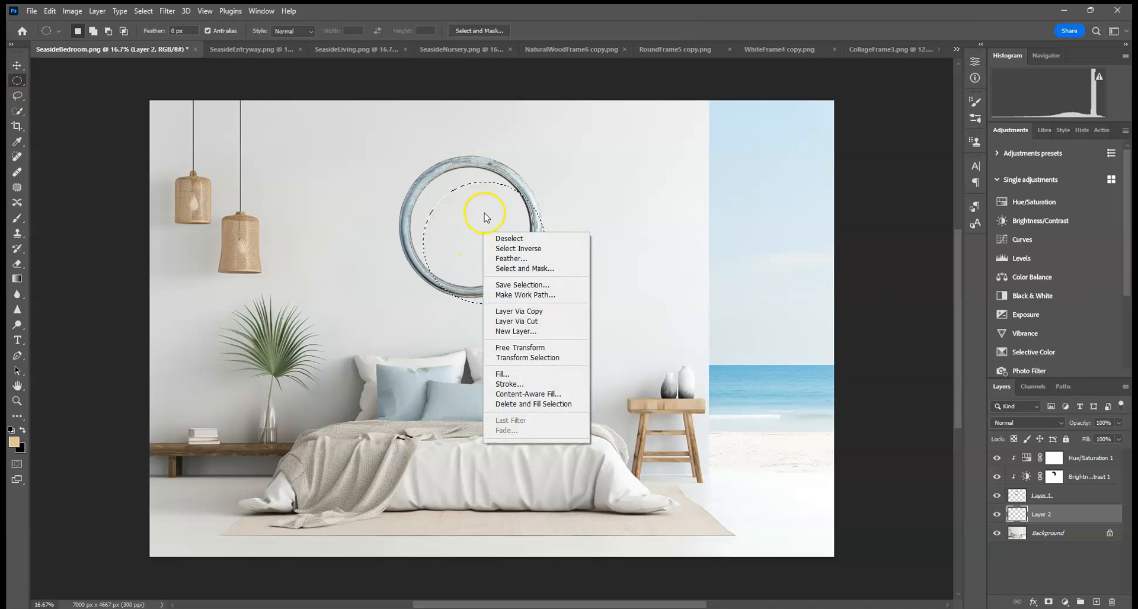
{"action": "left_click", "coordinate": [526, 374]}
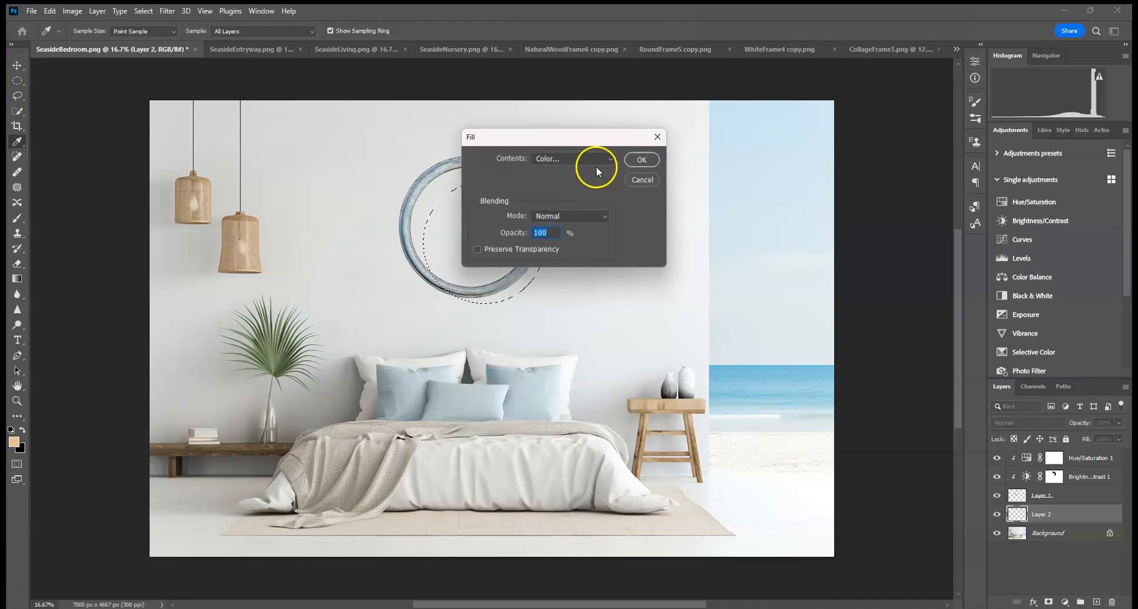
{"action": "left_click", "coordinate": [592, 161]}
{"action": "left_click", "coordinate": [563, 270]}
{"action": "left_click", "coordinate": [642, 159]}
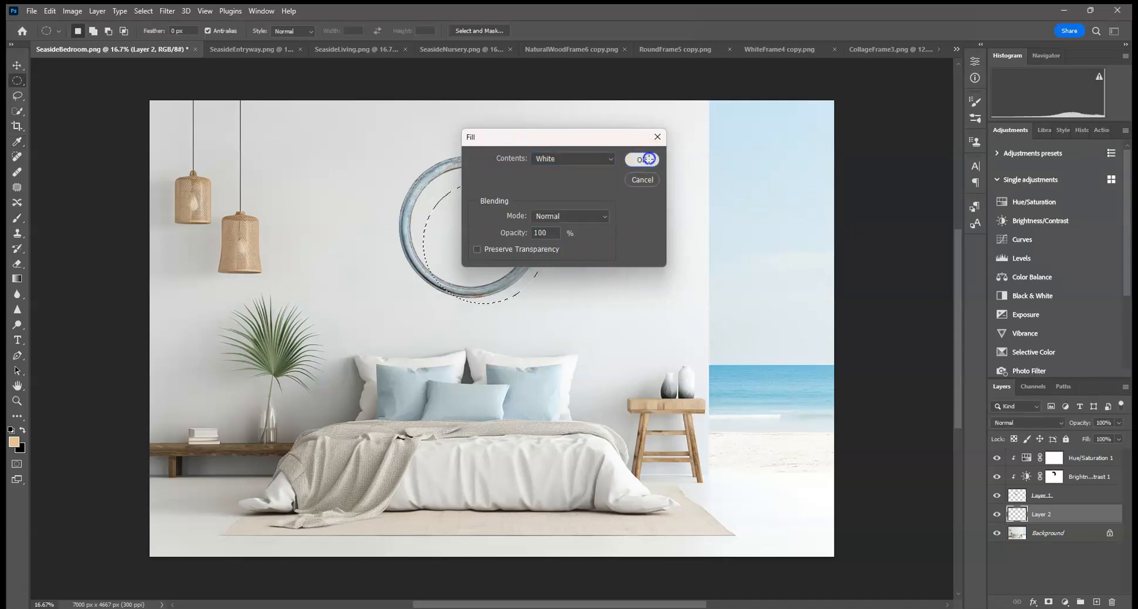
Step: Try rotating and scaling the white fill with Free Transform to fit the frame
{"action": "left_click", "coordinate": [17, 64]}
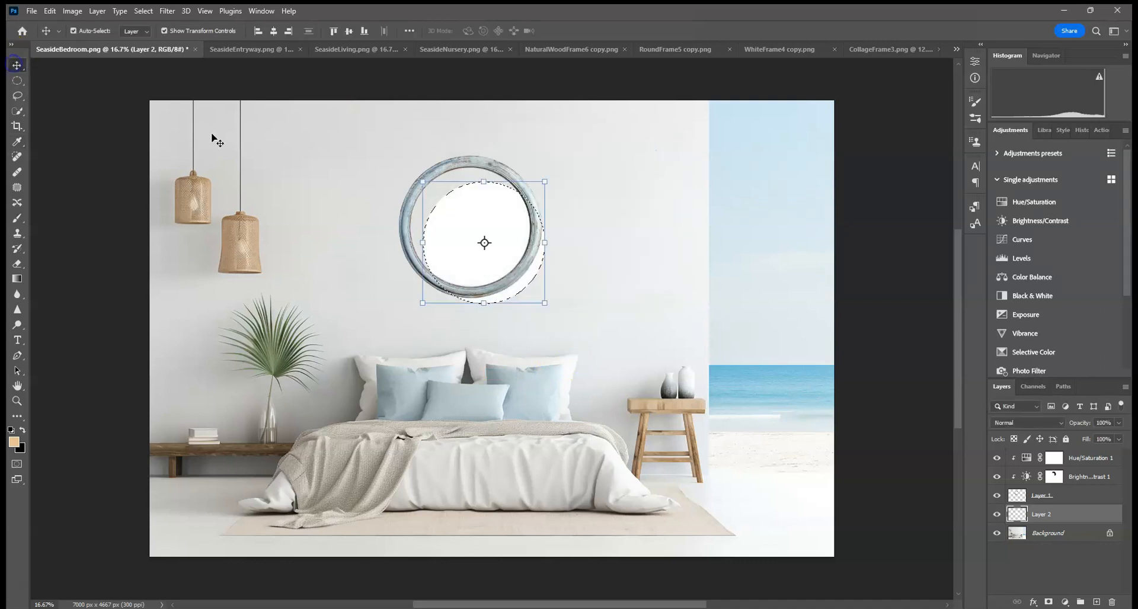
{"action": "left_click", "coordinate": [23, 96]}
{"action": "left_click", "coordinate": [279, 183]}
{"action": "left_click", "coordinate": [17, 65]}
{"action": "left_click", "coordinate": [489, 239]}
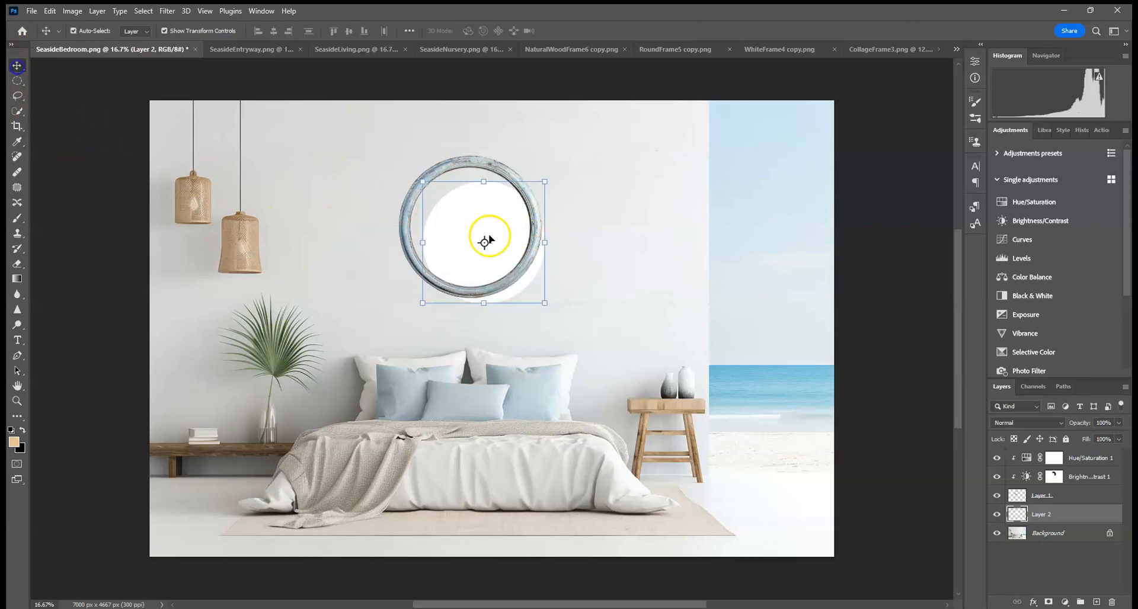
{"action": "left_click", "coordinate": [424, 181]}
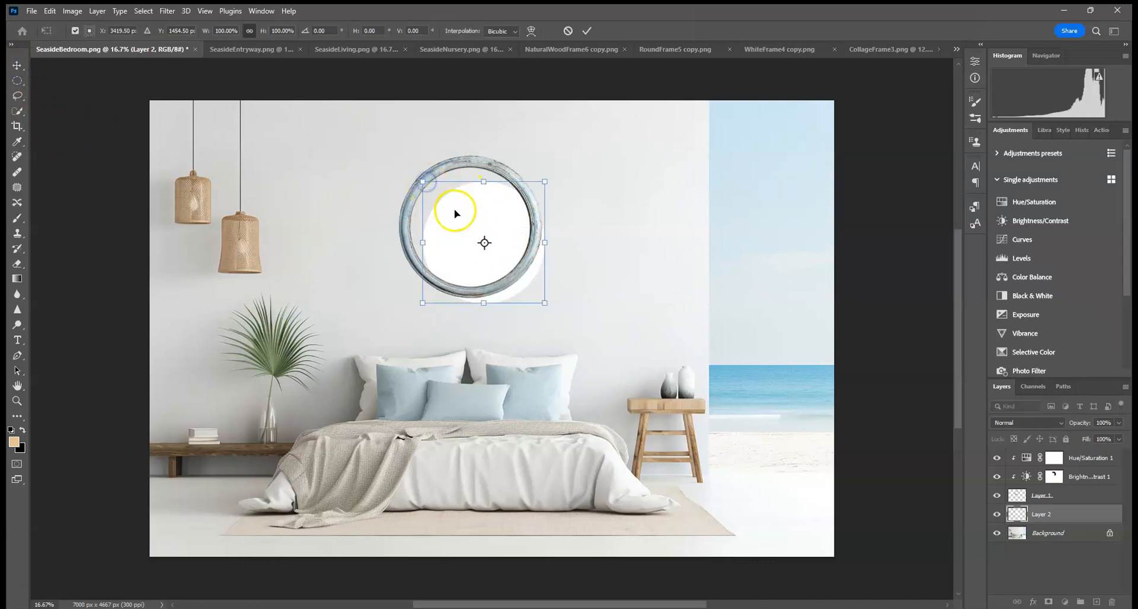
{"action": "left_click", "coordinate": [250, 31]}
{"action": "left_click_drag", "start_coordinate": [417, 178], "coordinate": [463, 152]}
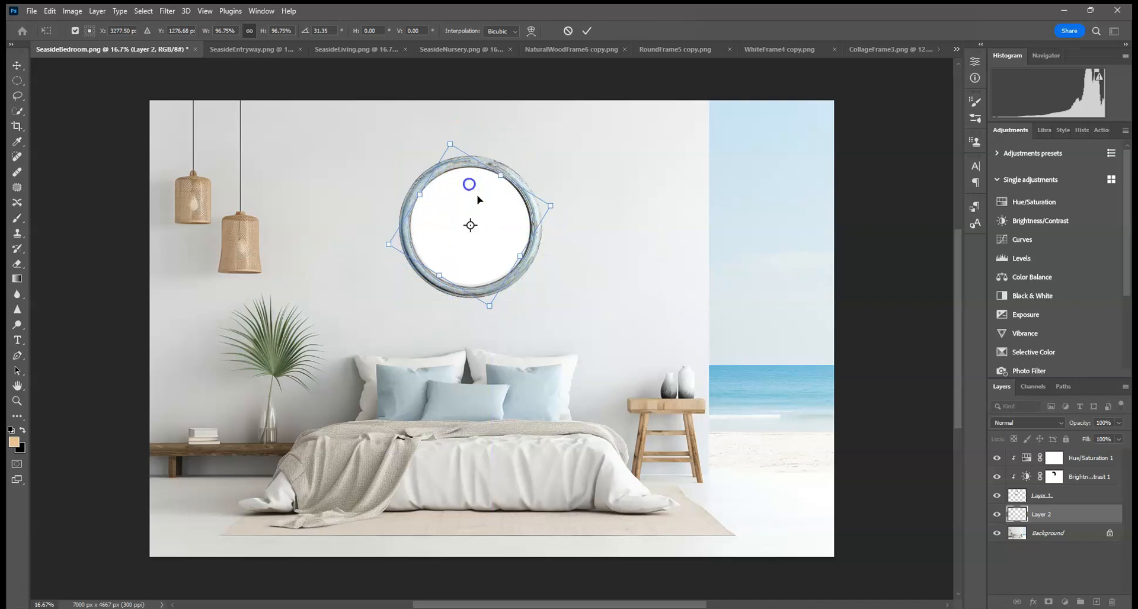
{"action": "scroll", "coordinate": [497, 302], "scroll_direction": "up", "scroll_amount": 3}
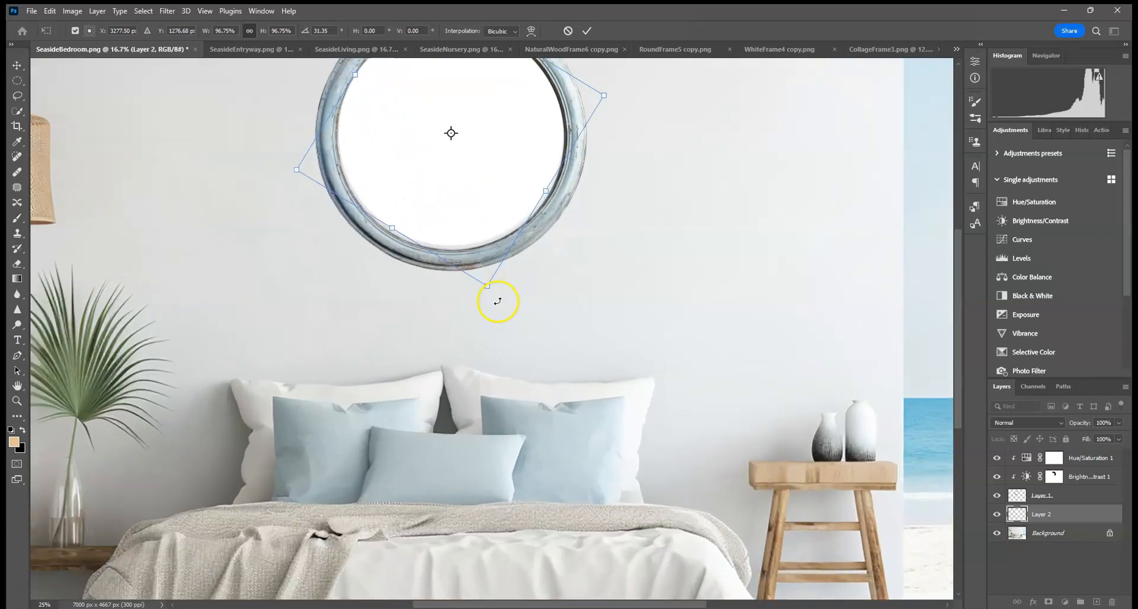
{"action": "left_click_drag", "start_coordinate": [462, 227], "coordinate": [472, 495]}
{"action": "left_click_drag", "start_coordinate": [498, 533], "coordinate": [498, 544]}
Step: Step back in the History to the Fill state, discarding the transform
{"action": "left_click", "coordinate": [17, 81]}
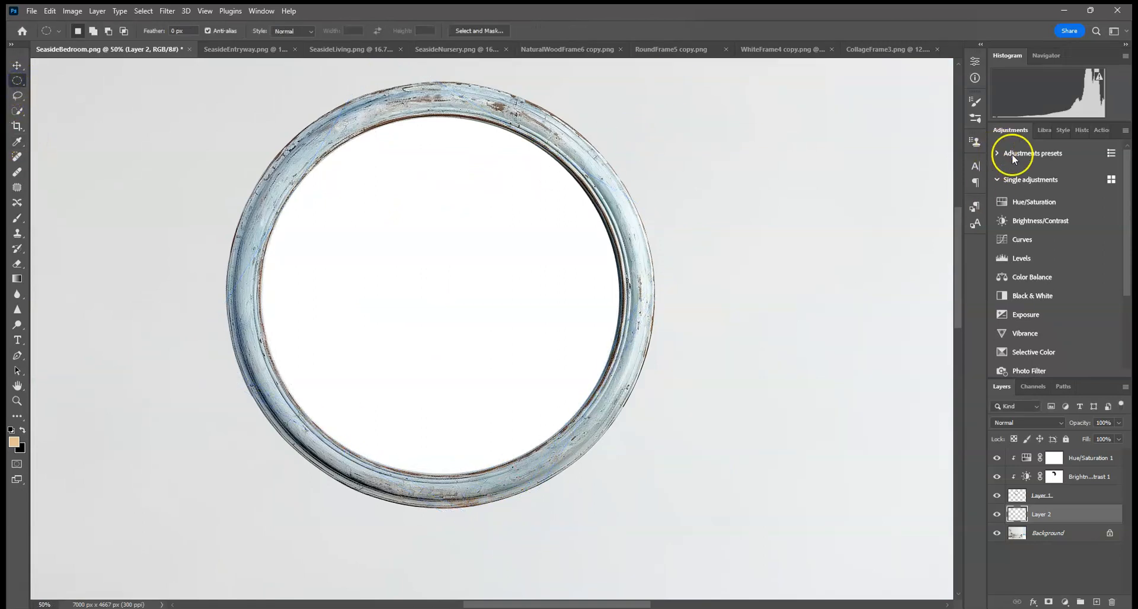
{"action": "left_click", "coordinate": [1081, 129]}
{"action": "left_click", "coordinate": [1033, 342]}
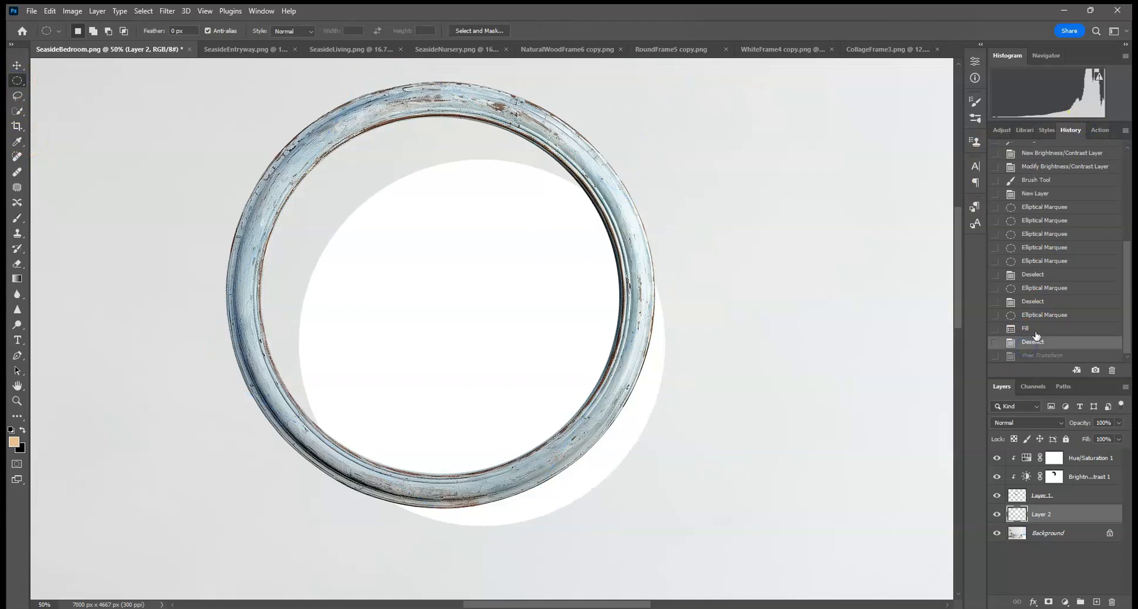
{"action": "left_click", "coordinate": [1031, 329]}
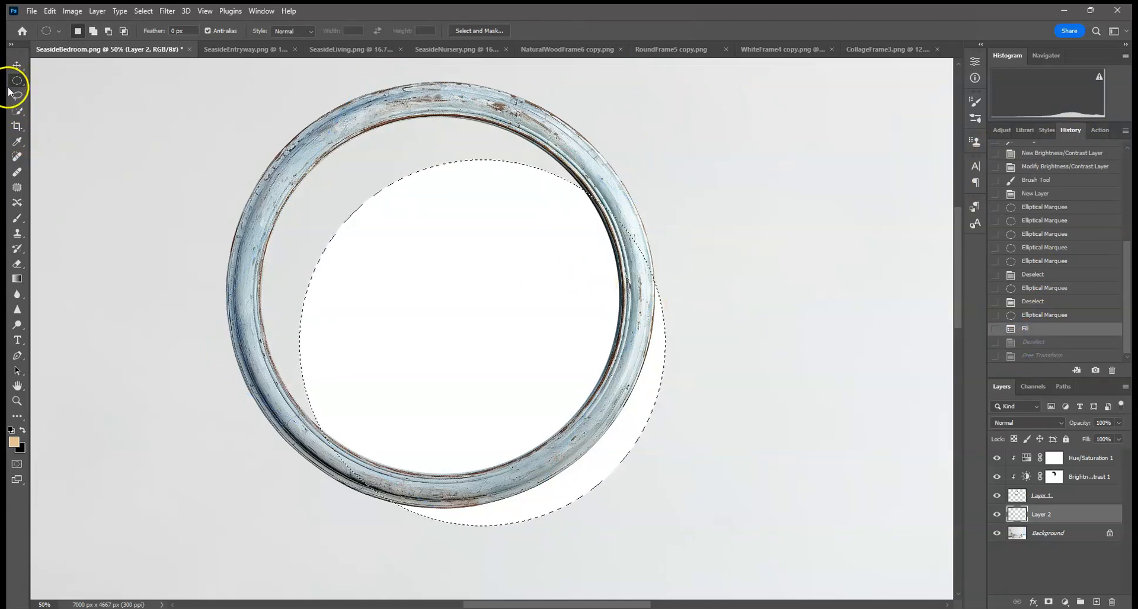
Step: Move and scale the white fill so it sits inside the frame's opening, commit it, and deselect
{"action": "left_click", "coordinate": [17, 65]}
{"action": "left_click", "coordinate": [298, 160]}
{"action": "left_click_drag", "start_coordinate": [419, 246], "coordinate": [384, 200]}
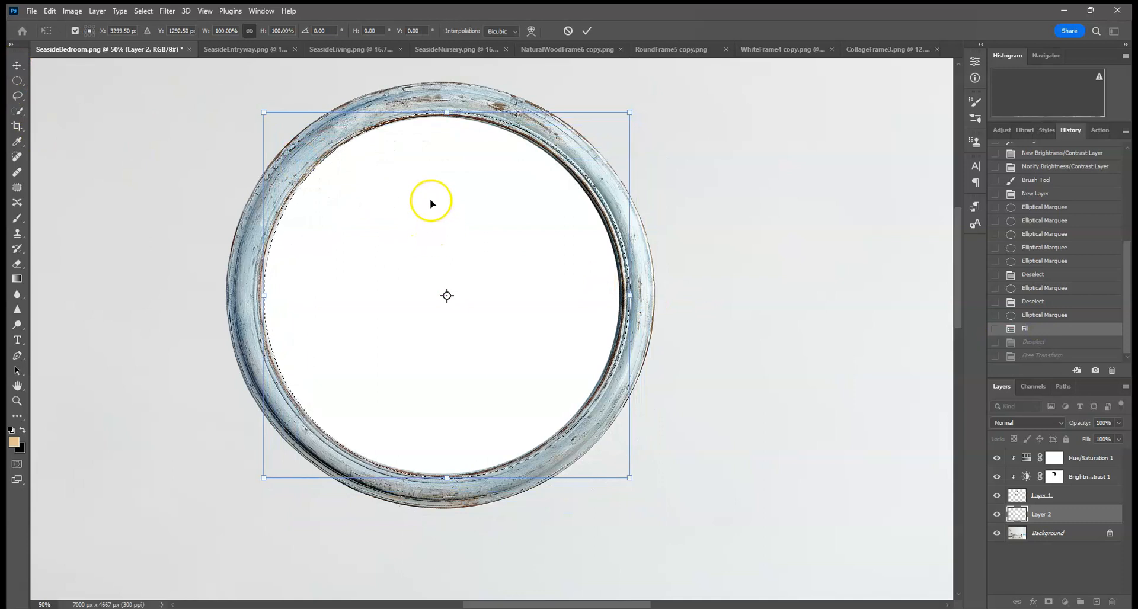
{"action": "left_click_drag", "start_coordinate": [449, 217], "coordinate": [442, 215]}
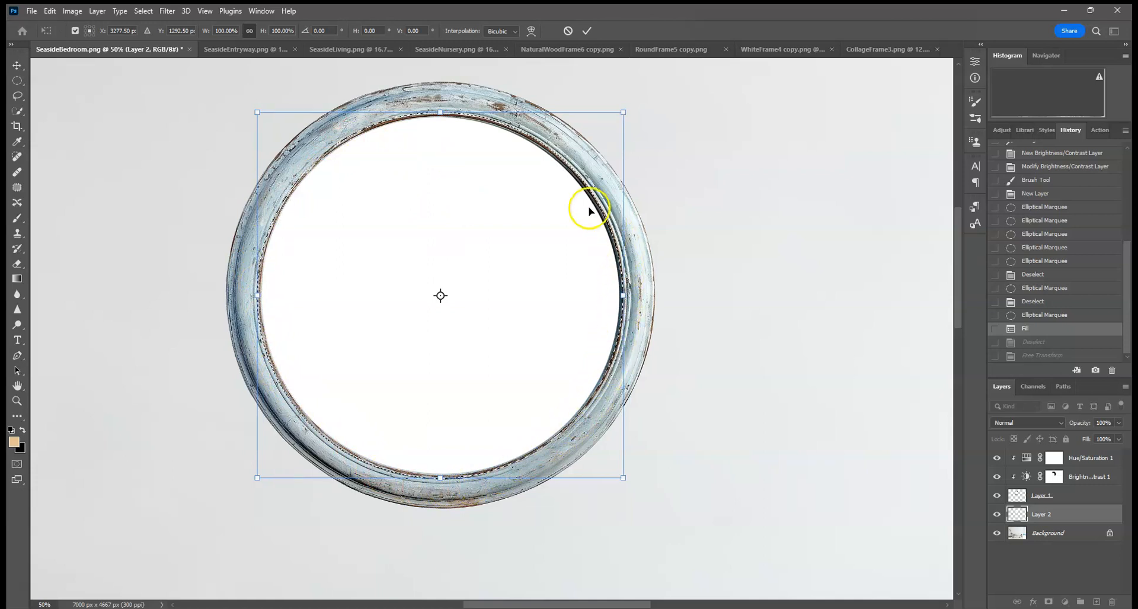
{"action": "left_click_drag", "start_coordinate": [623, 112], "coordinate": [646, 89]}
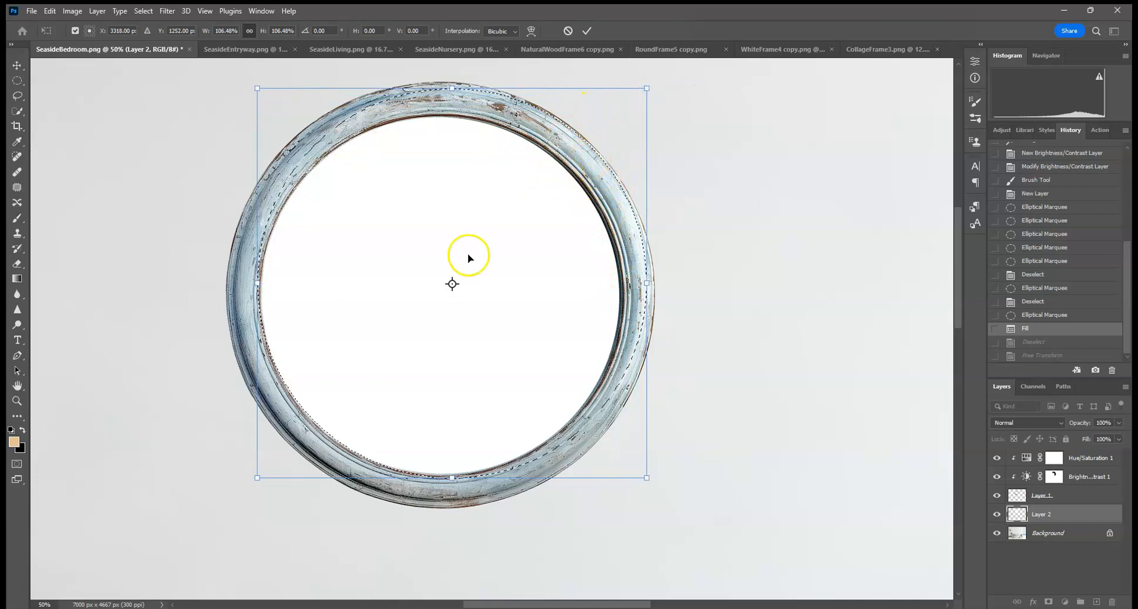
{"action": "left_click_drag", "start_coordinate": [648, 89], "coordinate": [626, 106]}
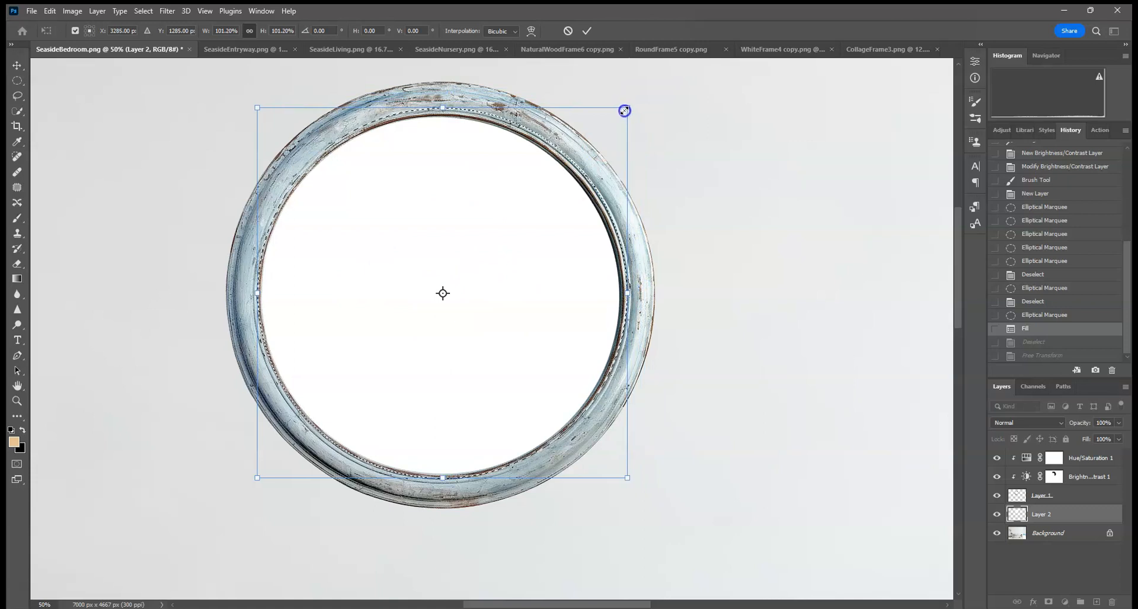
{"action": "left_click_drag", "start_coordinate": [628, 108], "coordinate": [623, 112]}
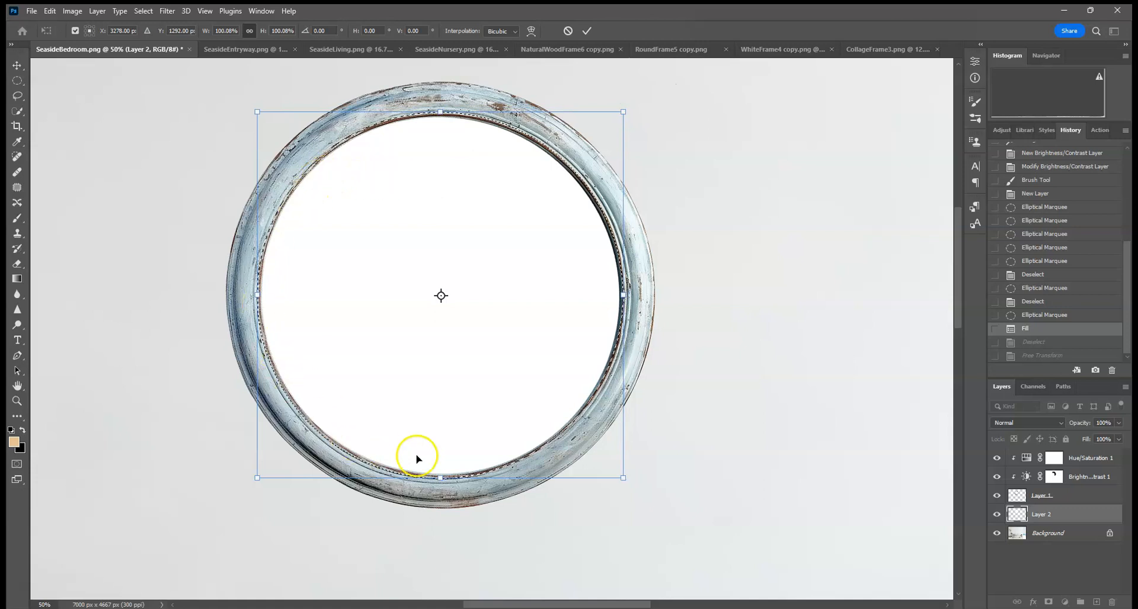
{"action": "left_click", "coordinate": [587, 30]}
{"action": "left_click", "coordinate": [17, 81]}
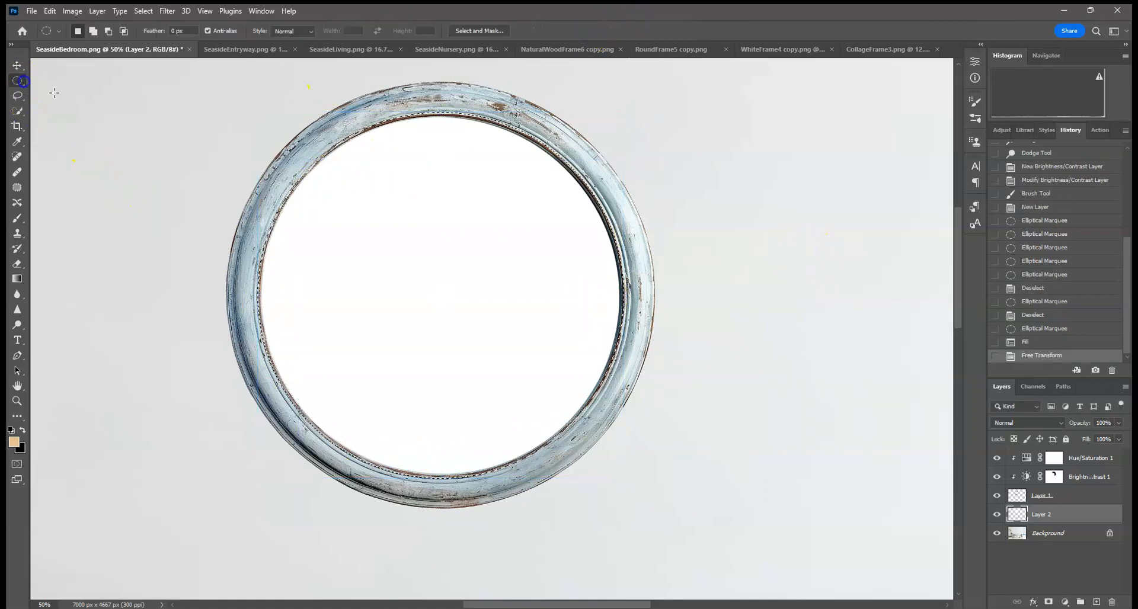
{"action": "left_click", "coordinate": [117, 109]}
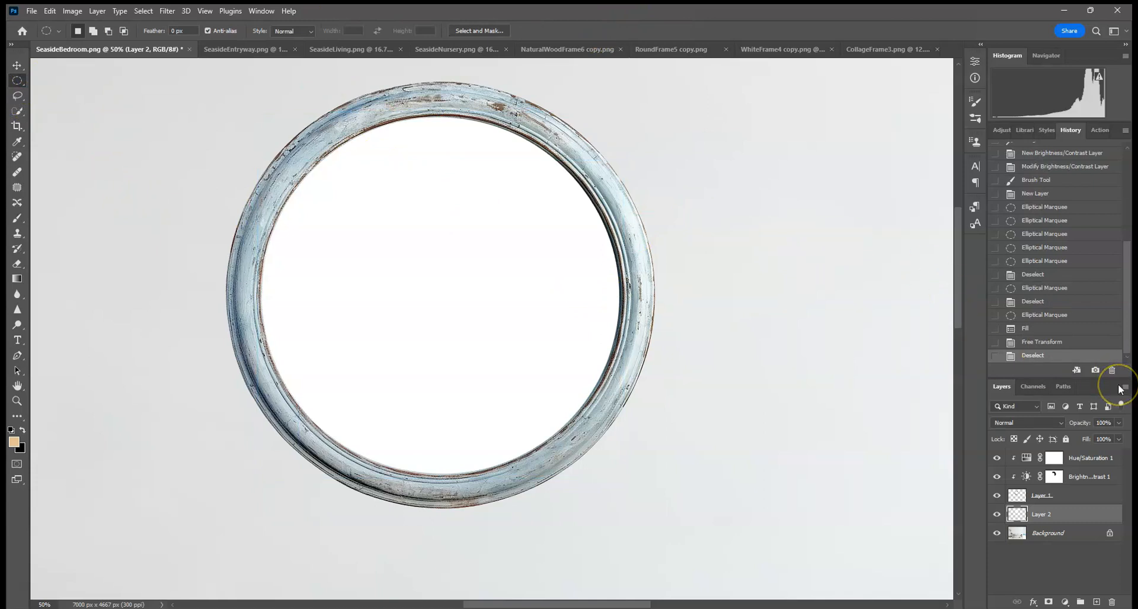
{"action": "key", "text": "ctrl+0"}
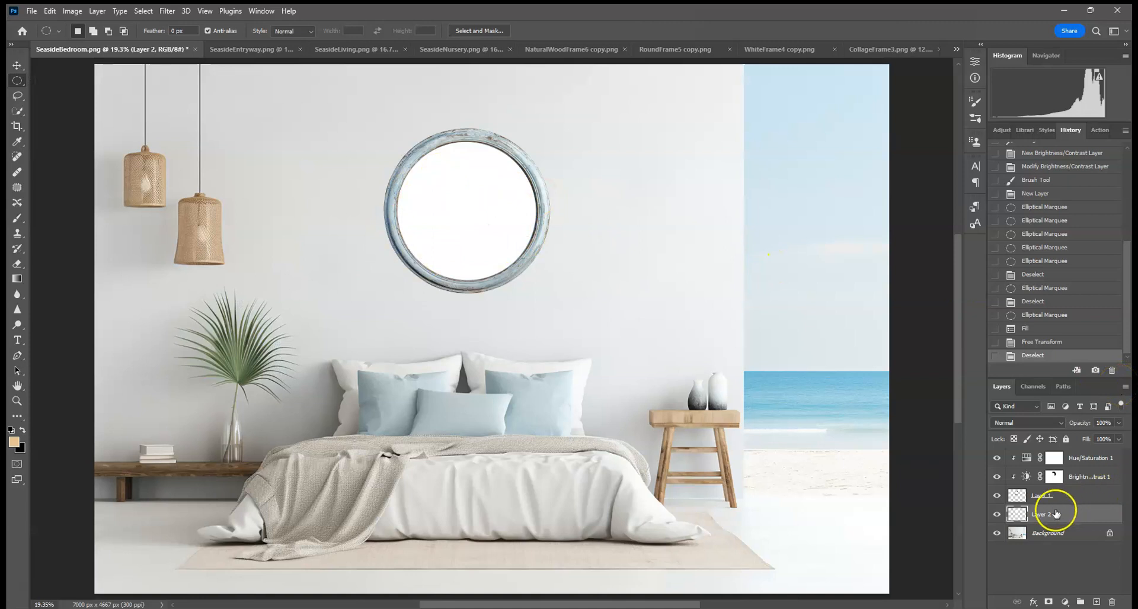
Step: Add a new layer above the white fill and clip it to the fill layer
{"action": "left_click", "coordinate": [1096, 601]}
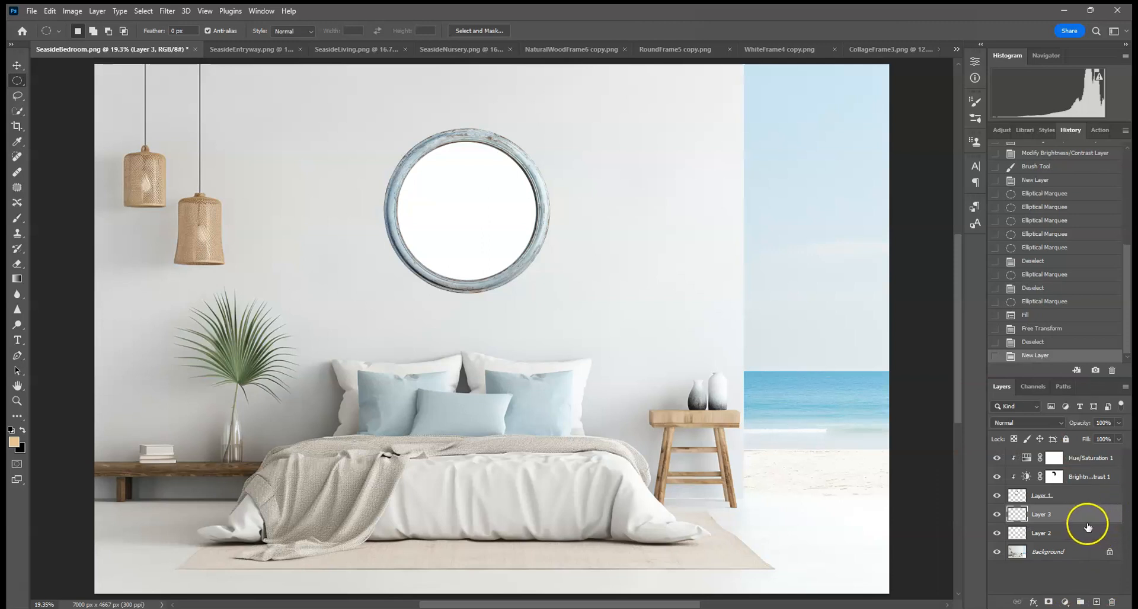
{"action": "left_click_drag", "start_coordinate": [1072, 525], "coordinate": [1053, 520]}
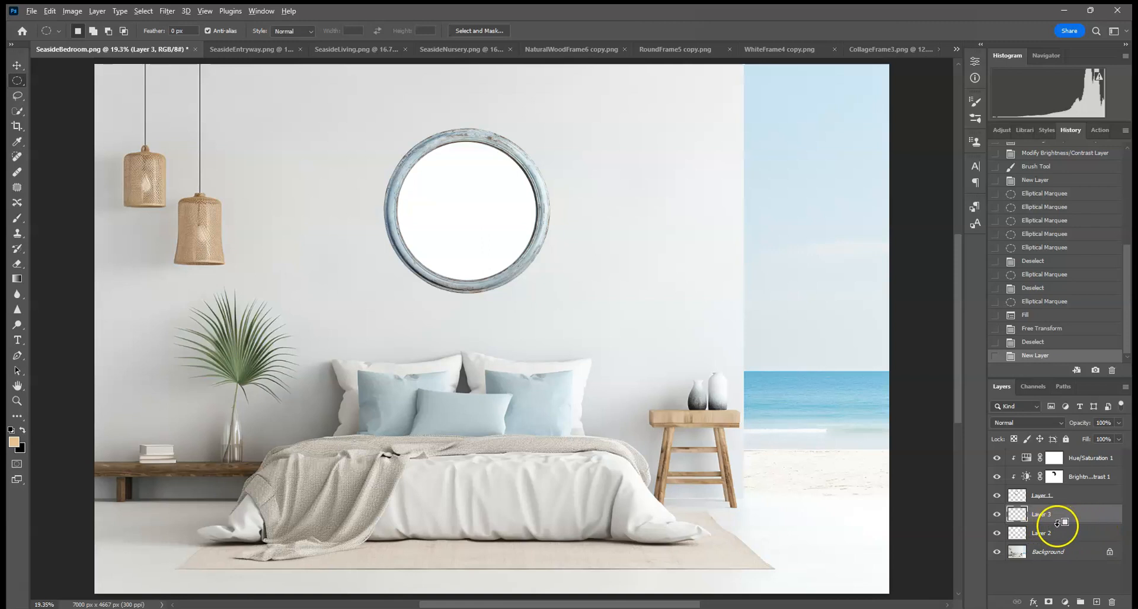
{"action": "left_click", "coordinate": [1075, 524], "text": "alt"}
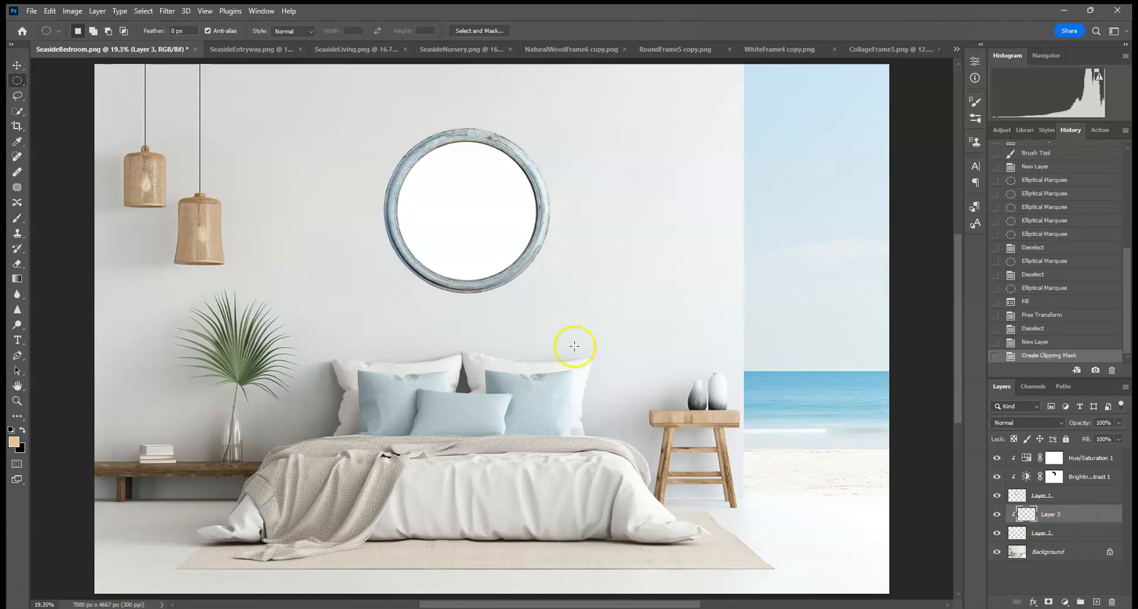
{"action": "left_click", "coordinate": [1073, 524], "text": "alt"}
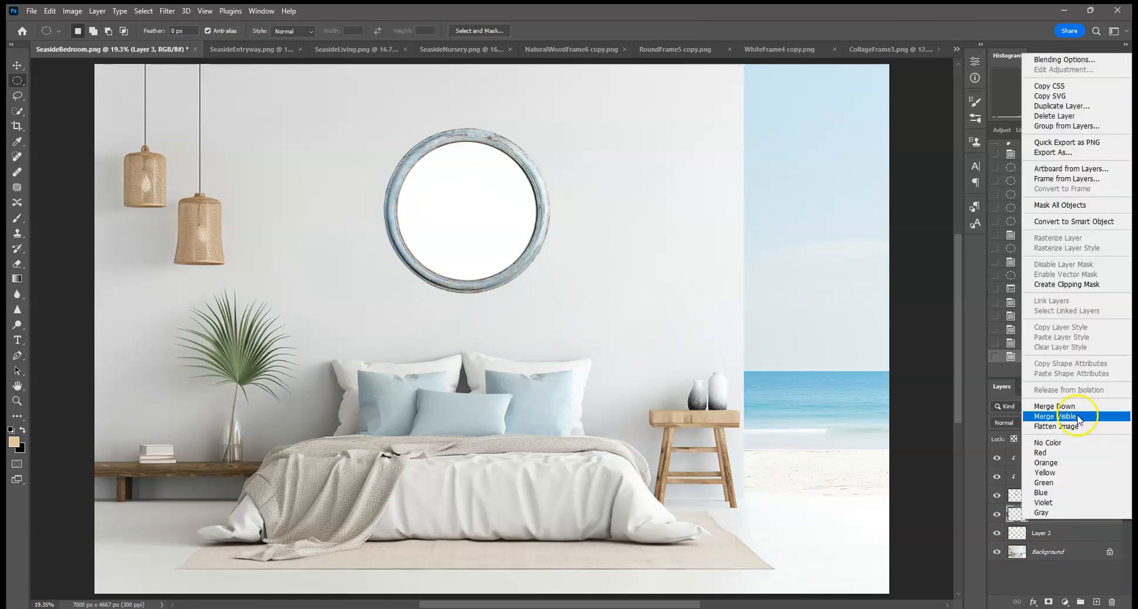
{"action": "left_click", "coordinate": [1068, 285]}
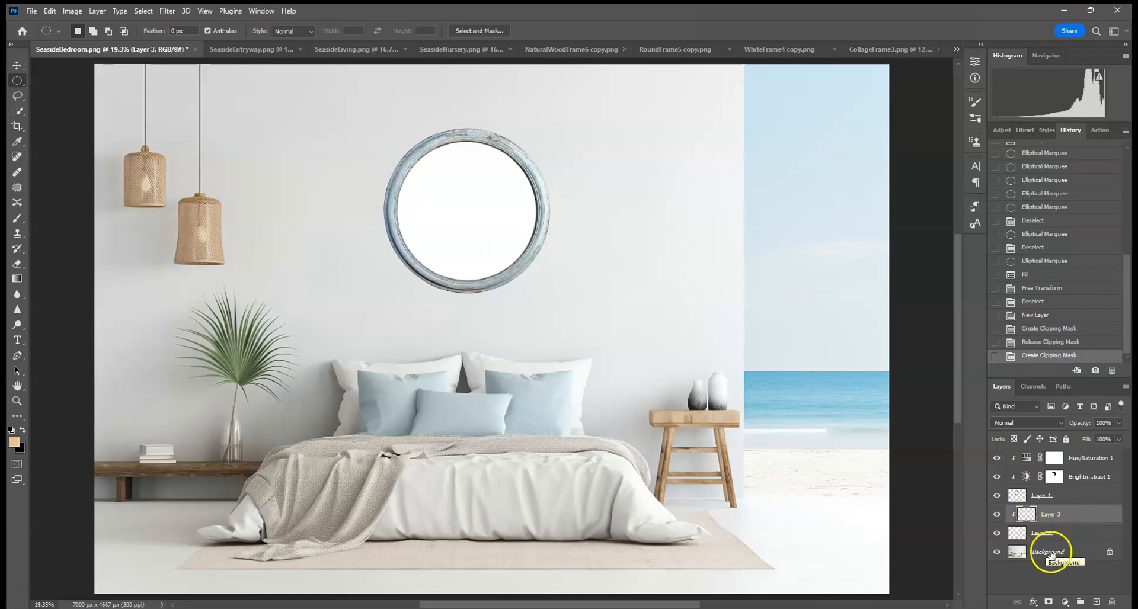
Step: Merge the frame layer together with its Brightness/Contrast and Hue/Saturation adjustment layers
{"action": "left_click", "coordinate": [1043, 537]}
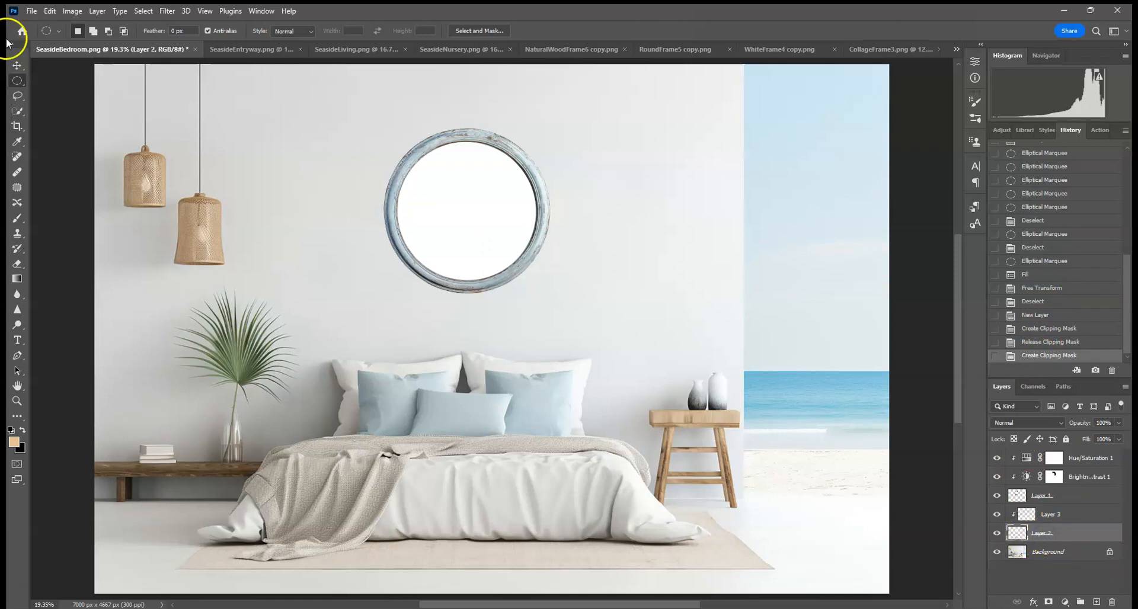
{"action": "left_click", "coordinate": [17, 65]}
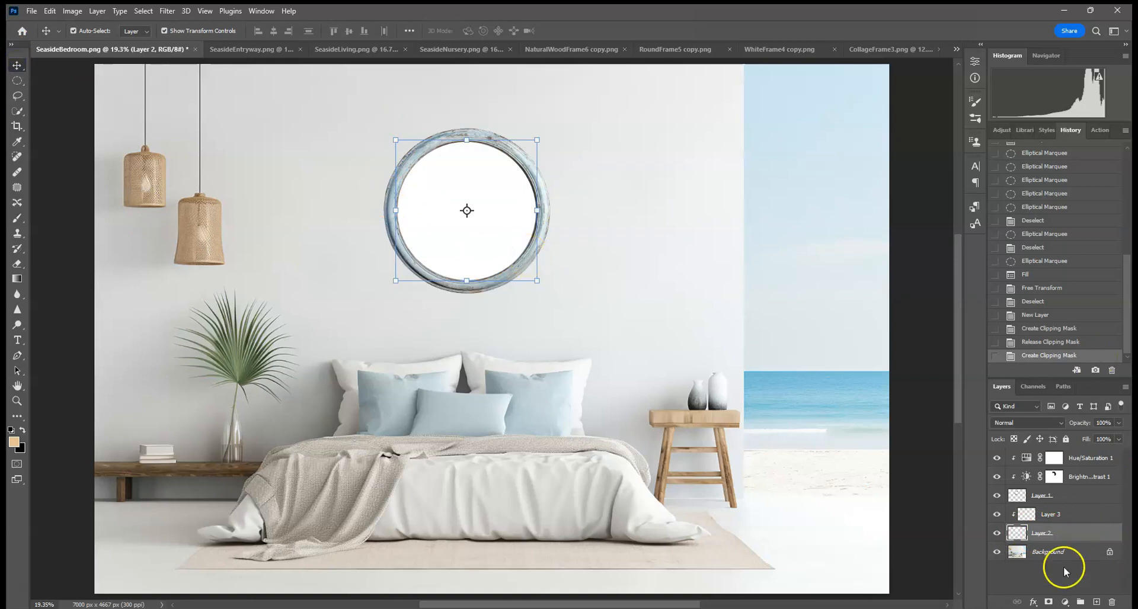
{"action": "left_click", "coordinate": [1071, 518]}
{"action": "left_click", "coordinate": [1078, 499]}
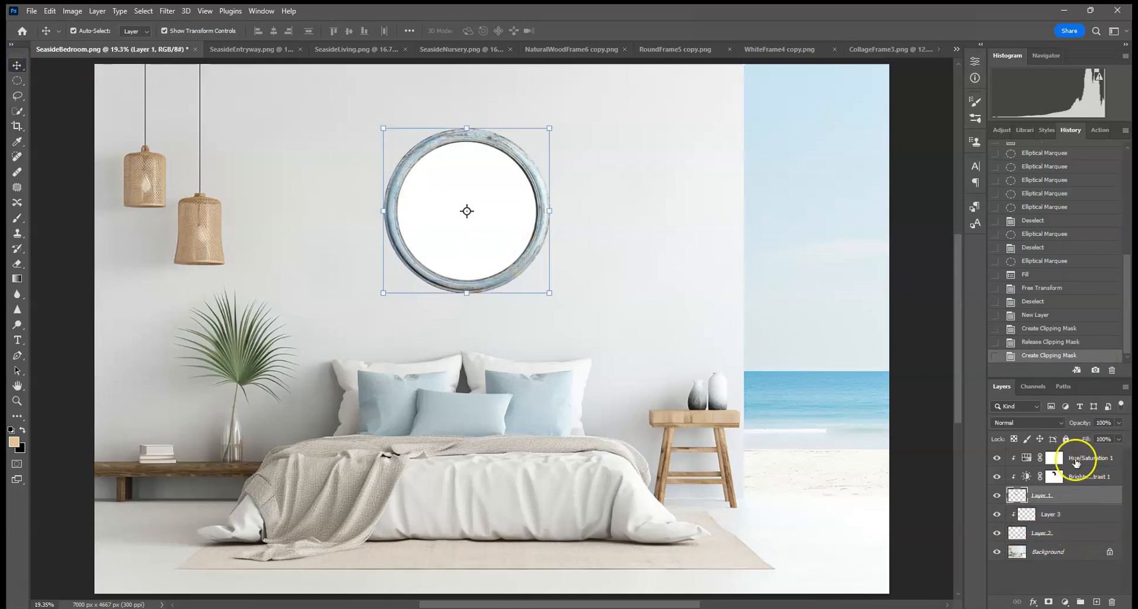
{"action": "left_click", "coordinate": [1092, 479], "text": "ctrl"}
{"action": "left_click", "coordinate": [1090, 459], "text": "ctrl"}
{"action": "right_click", "coordinate": [1087, 461]}
{"action": "left_click", "coordinate": [1028, 498]}
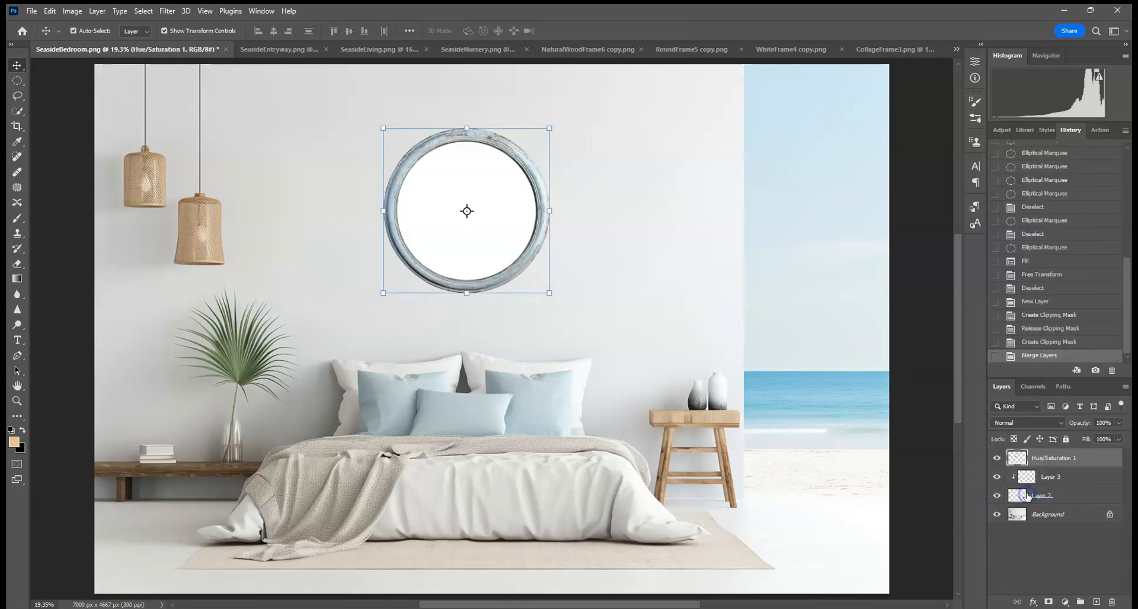
Step: Select the layer clipped above the white fill and place the beachcouple image as an embedded object
{"action": "left_click", "coordinate": [1054, 498]}
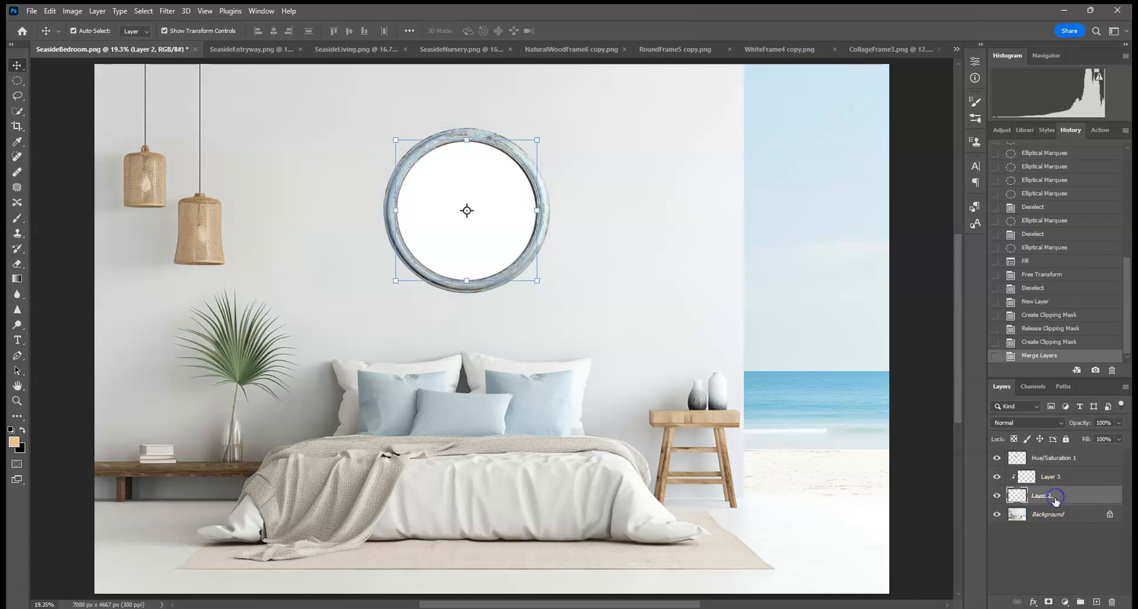
{"action": "left_click", "coordinate": [1073, 477]}
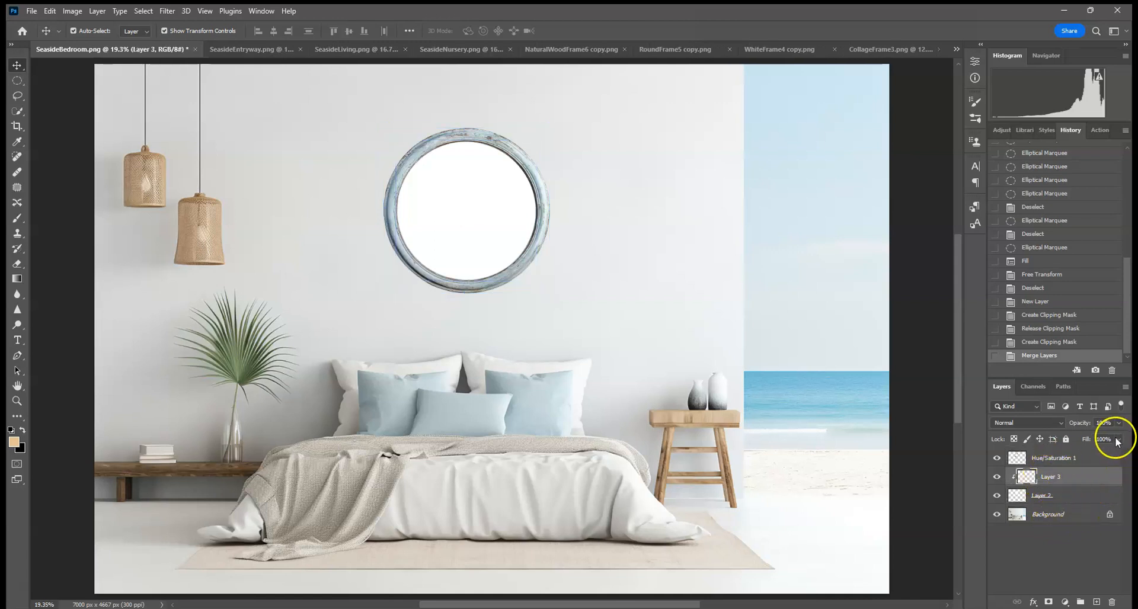
{"action": "left_click", "coordinate": [30, 10]}
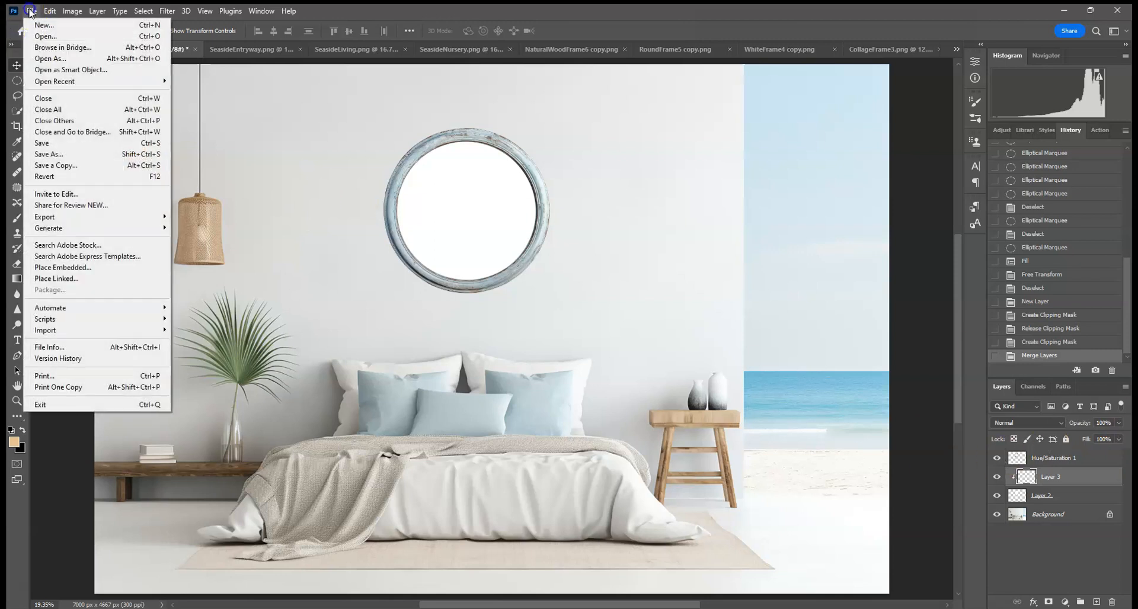
{"action": "left_click", "coordinate": [77, 267]}
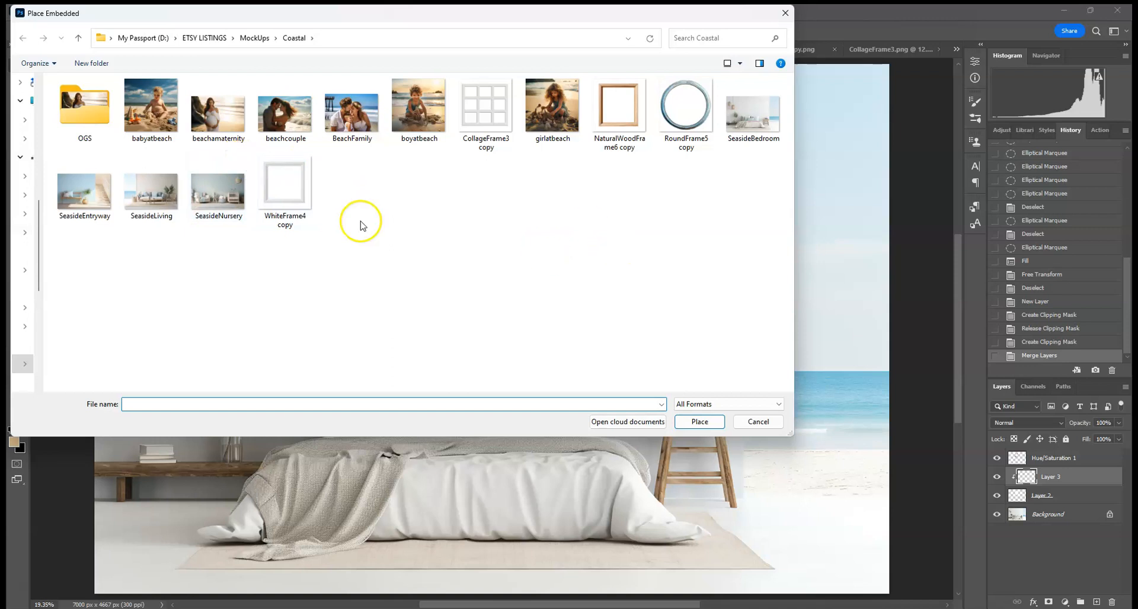
{"action": "double_click", "coordinate": [291, 114]}
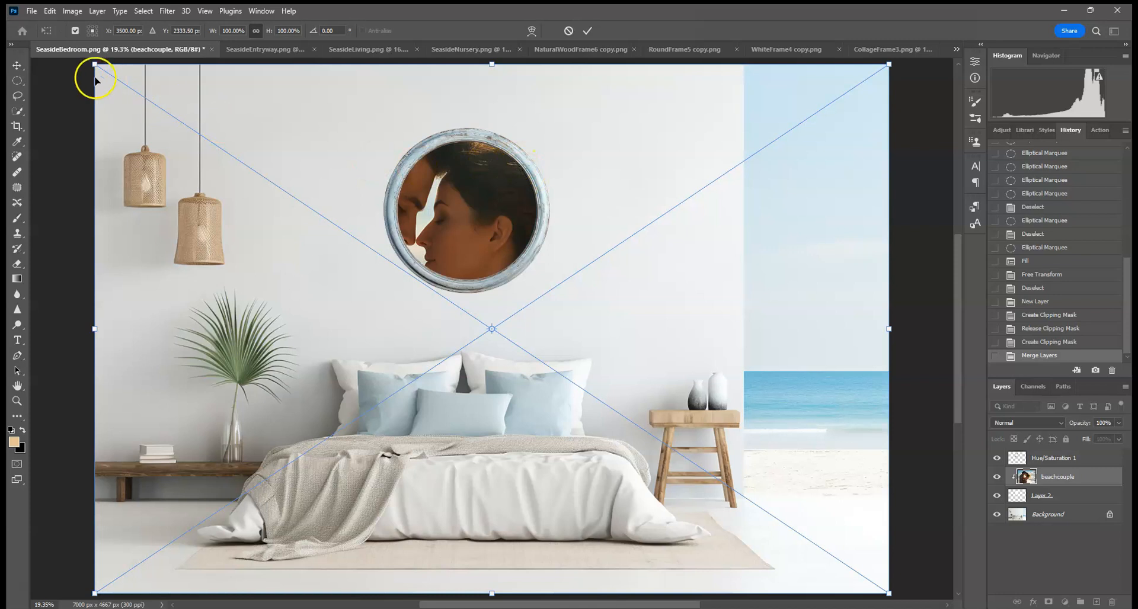
Step: Scale and move the beachcouple photo so it fills the frame's round opening, then commit the placement
{"action": "left_click_drag", "start_coordinate": [92, 63], "coordinate": [643, 432]}
{"action": "left_click_drag", "start_coordinate": [756, 464], "coordinate": [494, 168]}
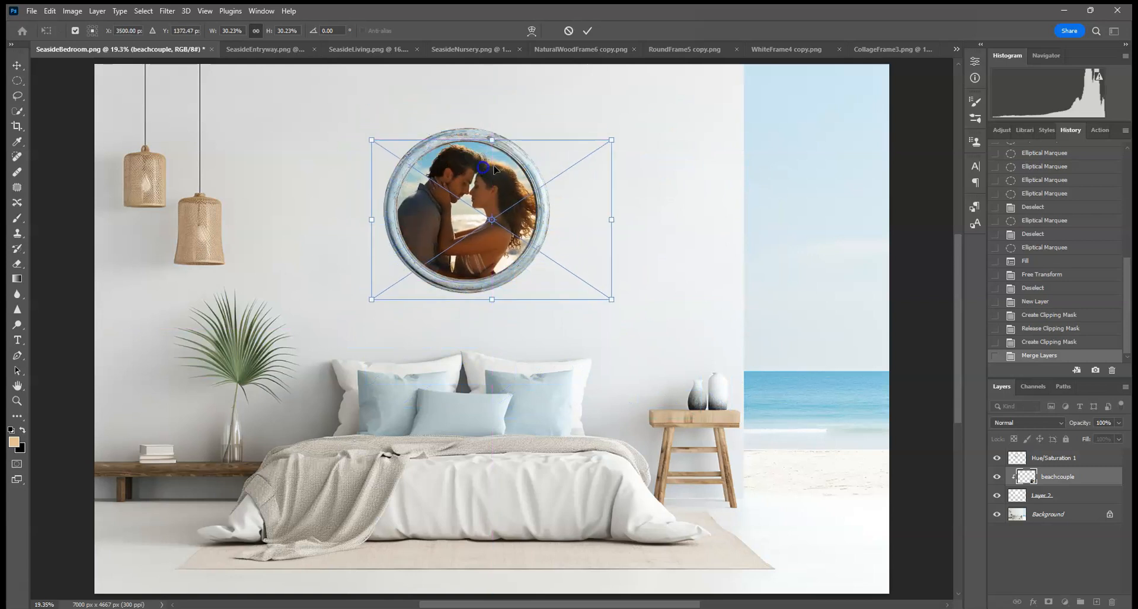
{"action": "left_click_drag", "start_coordinate": [615, 140], "coordinate": [599, 147]}
{"action": "left_click_drag", "start_coordinate": [516, 163], "coordinate": [524, 157]}
{"action": "left_click_drag", "start_coordinate": [608, 142], "coordinate": [587, 157]}
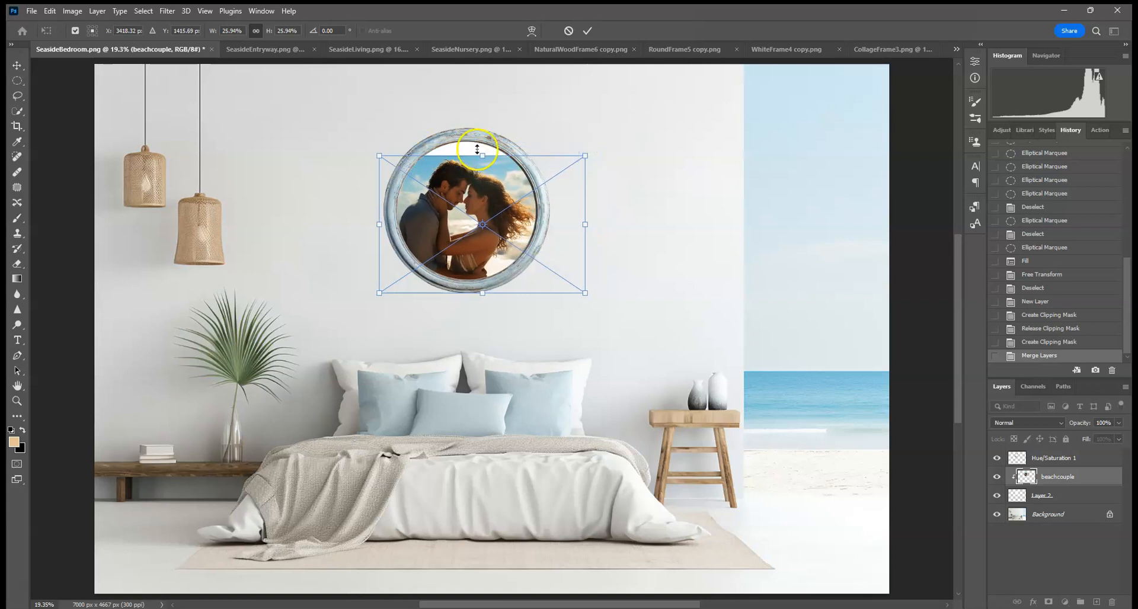
{"action": "left_click_drag", "start_coordinate": [586, 153], "coordinate": [608, 133]}
{"action": "left_click_drag", "start_coordinate": [578, 193], "coordinate": [572, 195]}
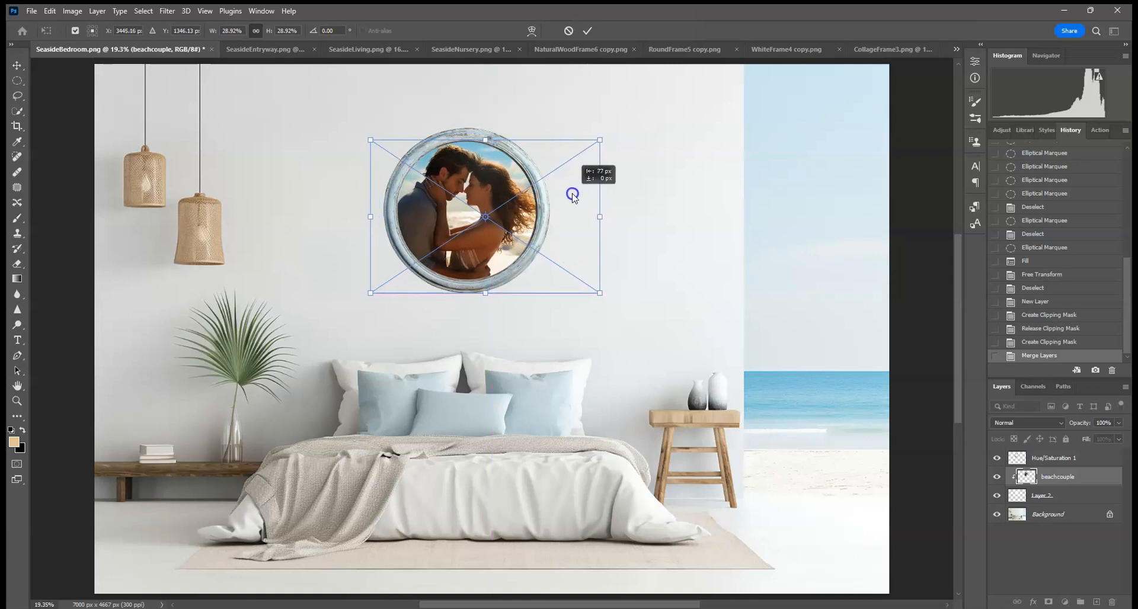
{"action": "left_click", "coordinate": [587, 30]}
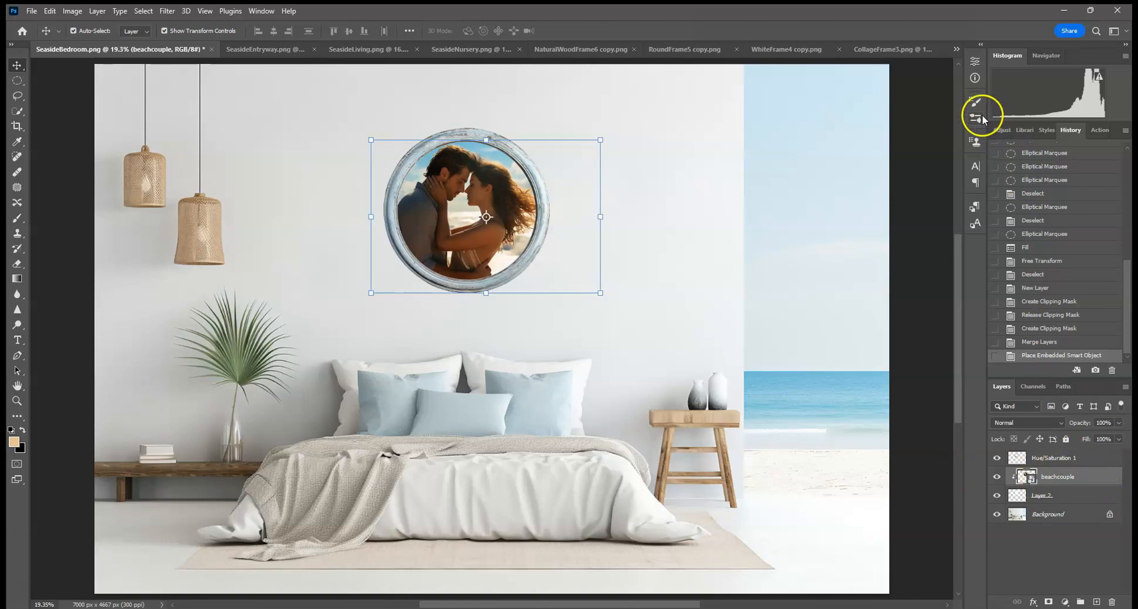
Step: Add a Curves adjustment clipped to the photo and raise the midtone point to input 93, output 155
{"action": "left_click", "coordinate": [1000, 132]}
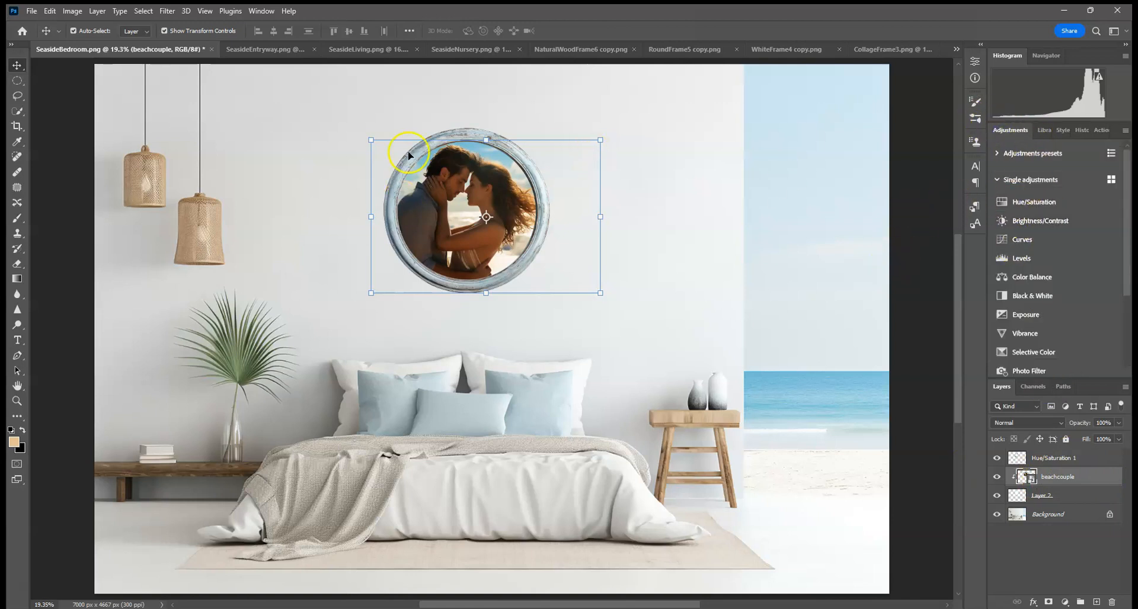
{"action": "left_click", "coordinate": [1050, 240]}
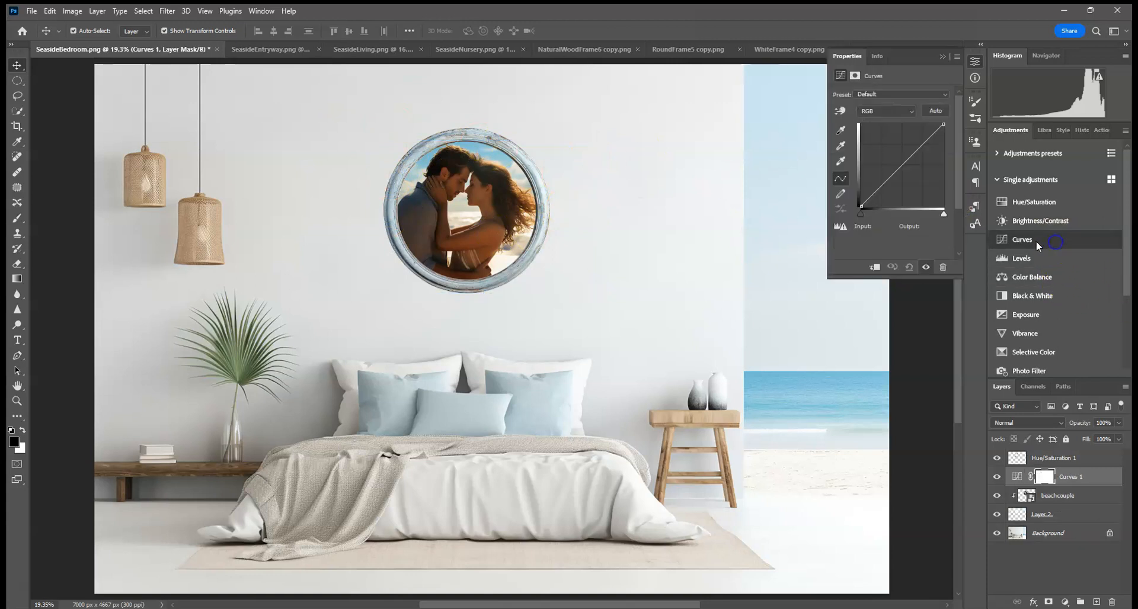
{"action": "left_click", "coordinate": [876, 268]}
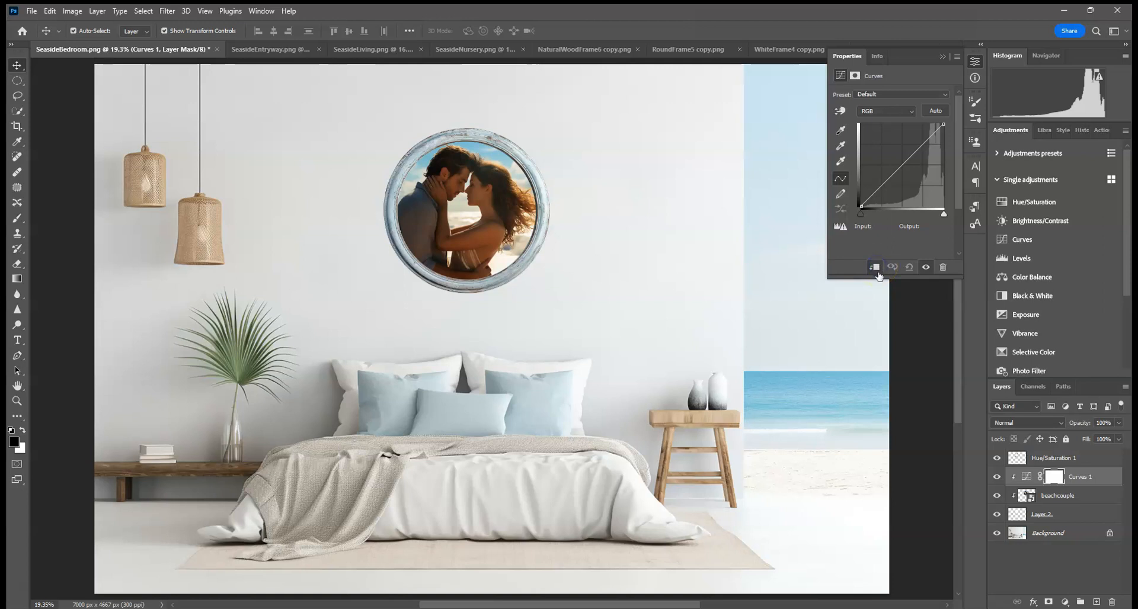
{"action": "left_click", "coordinate": [898, 160]}
{"action": "left_click_drag", "start_coordinate": [898, 160], "coordinate": [892, 156]}
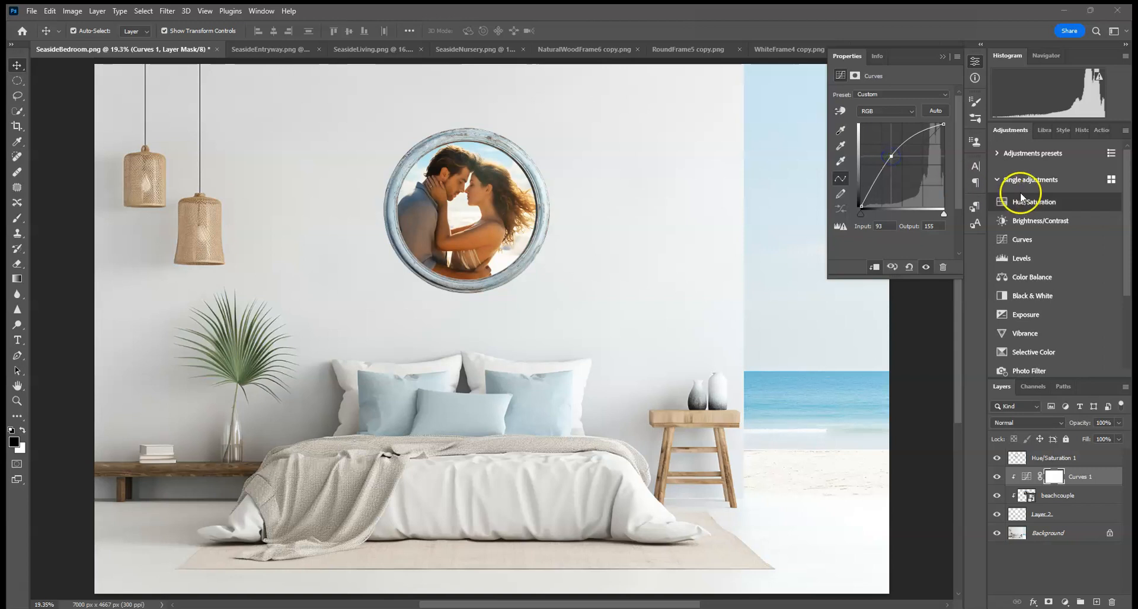
Step: Add a clipped Hue/Saturation adjustment to the photo with saturation set to -12, then close the properties
{"action": "left_click", "coordinate": [1034, 200]}
{"action": "left_click", "coordinate": [873, 266]}
{"action": "left_click_drag", "start_coordinate": [890, 163], "coordinate": [886, 162]}
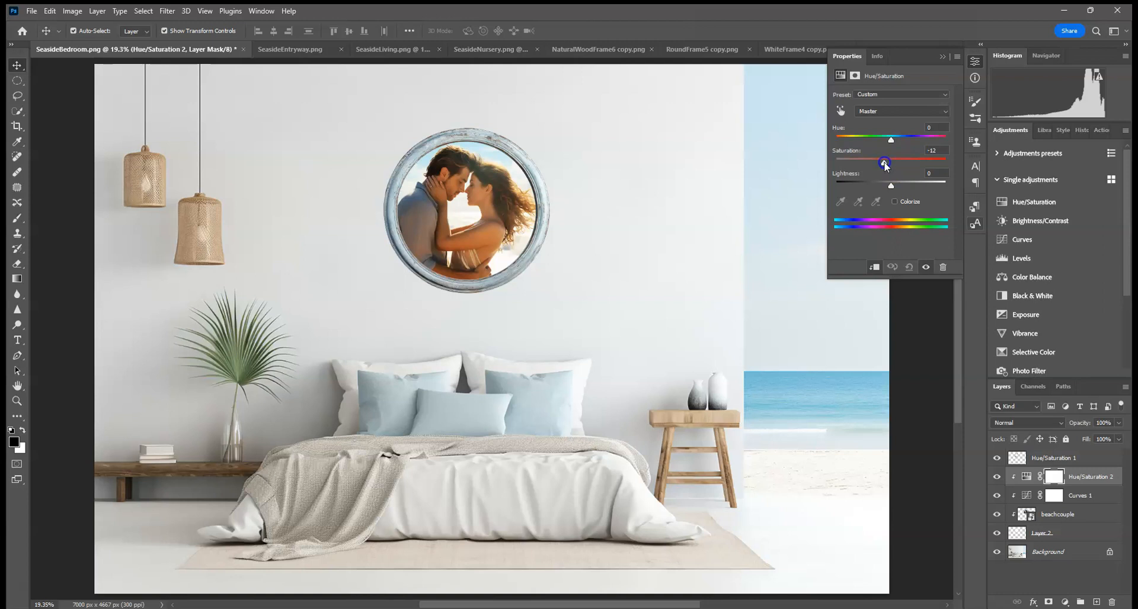
{"action": "left_click", "coordinate": [942, 56]}
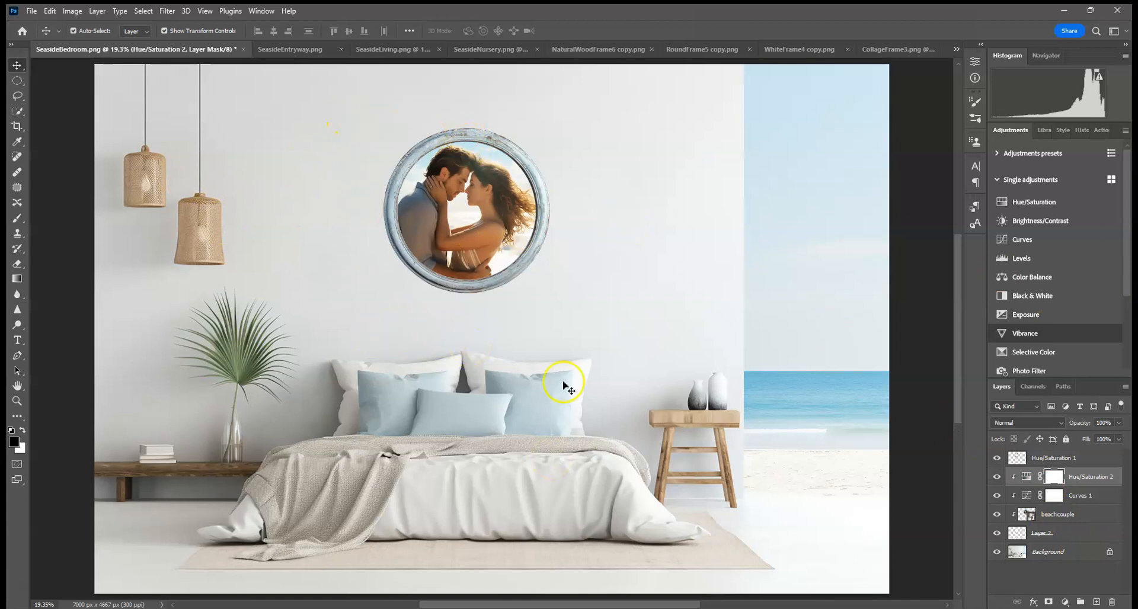
Step: Select the merged frame layer and add a Drop Shadow layer style to it
{"action": "left_click", "coordinate": [1076, 458]}
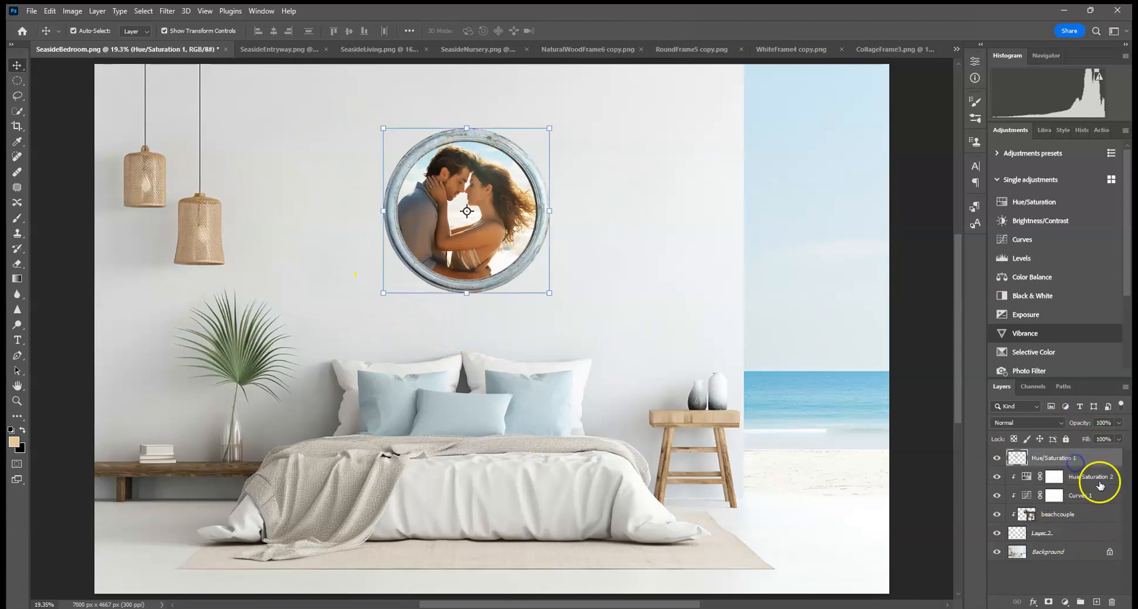
{"action": "left_click", "coordinate": [1032, 602]}
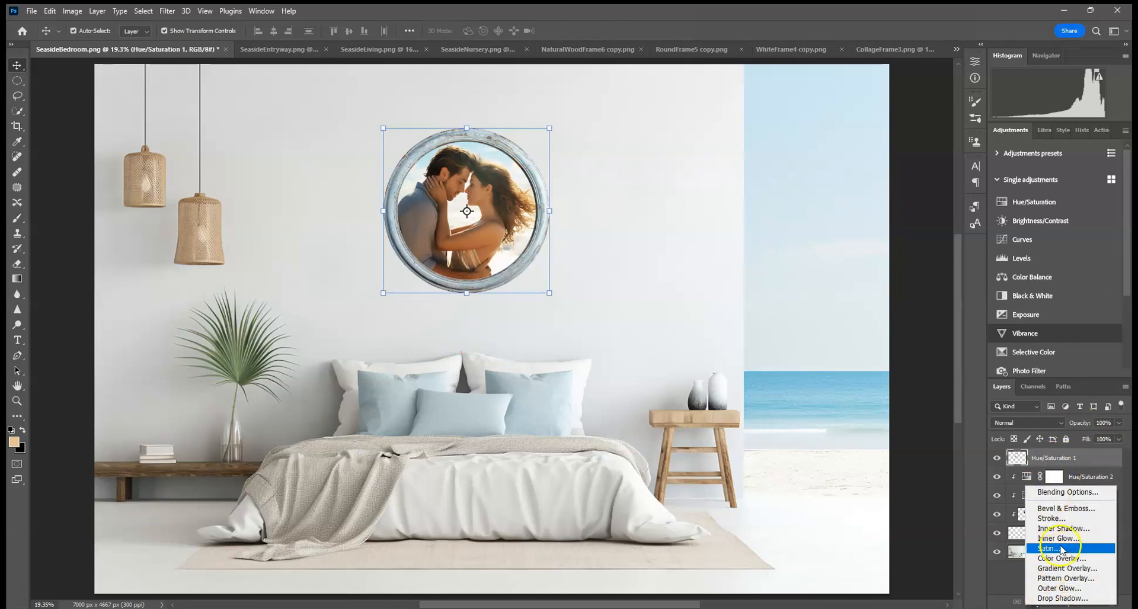
{"action": "left_click", "coordinate": [990, 586]}
{"action": "left_click", "coordinate": [1033, 602]}
{"action": "left_click", "coordinate": [1010, 592]}
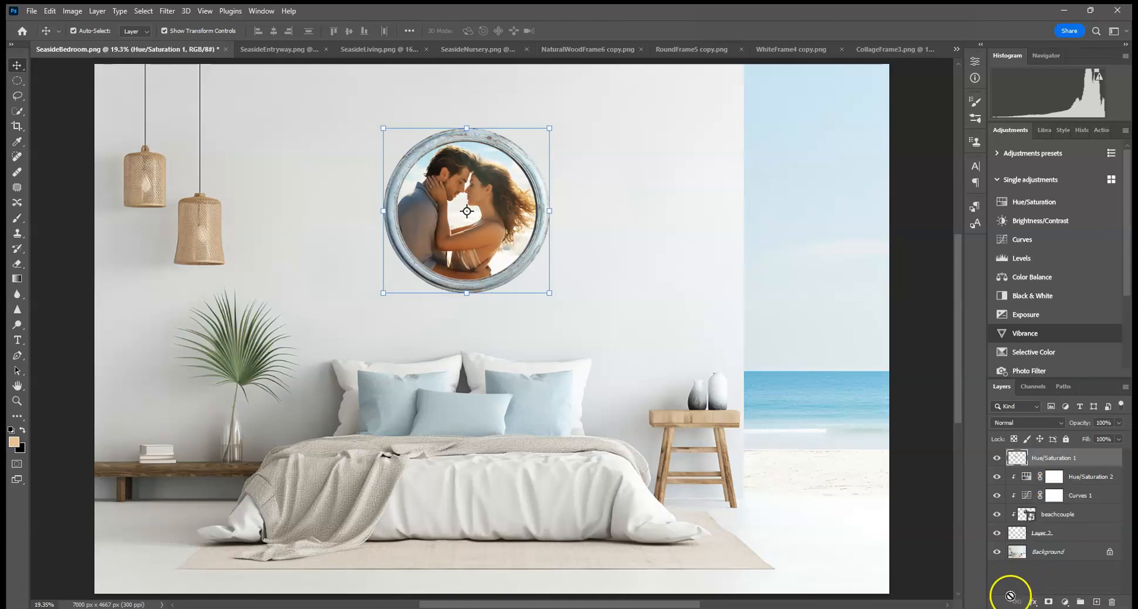
{"action": "left_click", "coordinate": [1033, 603]}
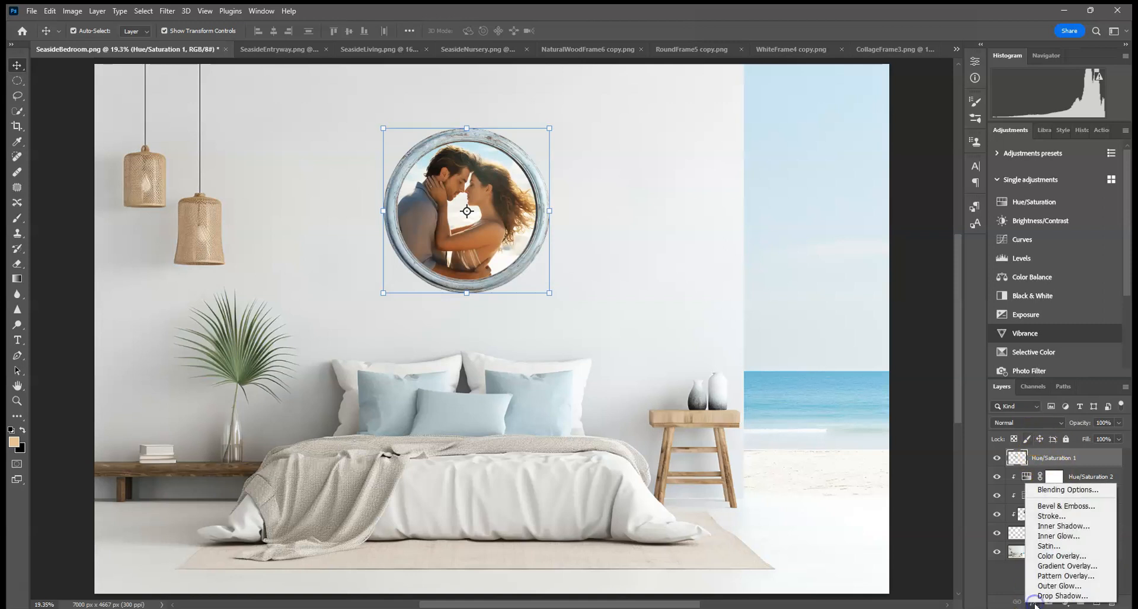
{"action": "left_click", "coordinate": [1061, 595]}
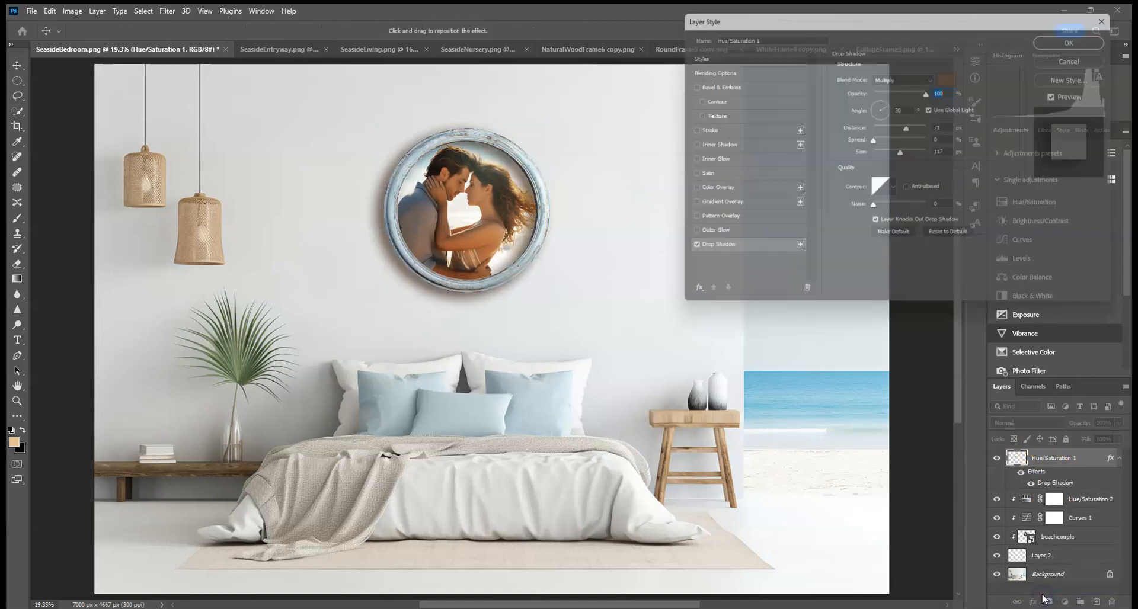
Step: Set the drop shadow colour to 65635e by sampling shadow tones from the room with the eyedropper
{"action": "left_click", "coordinate": [952, 77]}
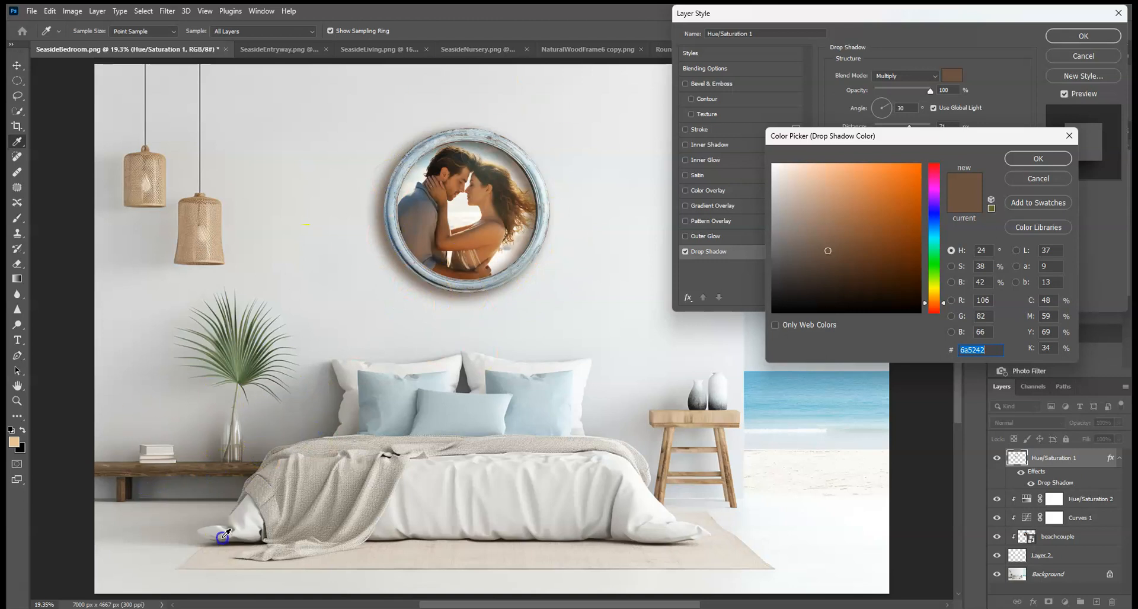
{"action": "left_click", "coordinate": [147, 488]}
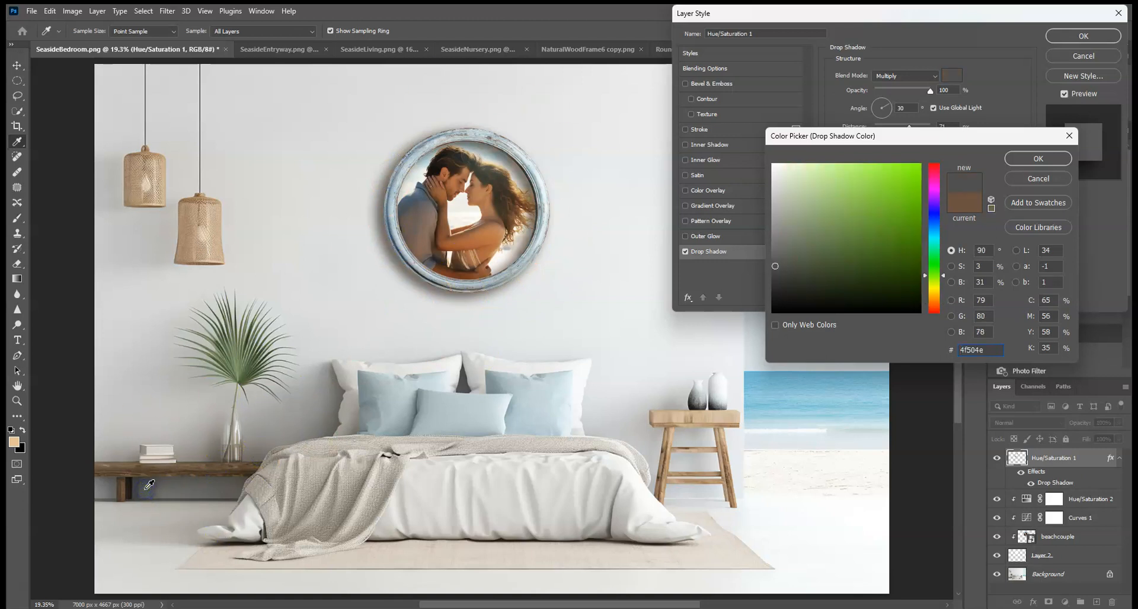
{"action": "left_click_drag", "start_coordinate": [274, 465], "coordinate": [336, 425]}
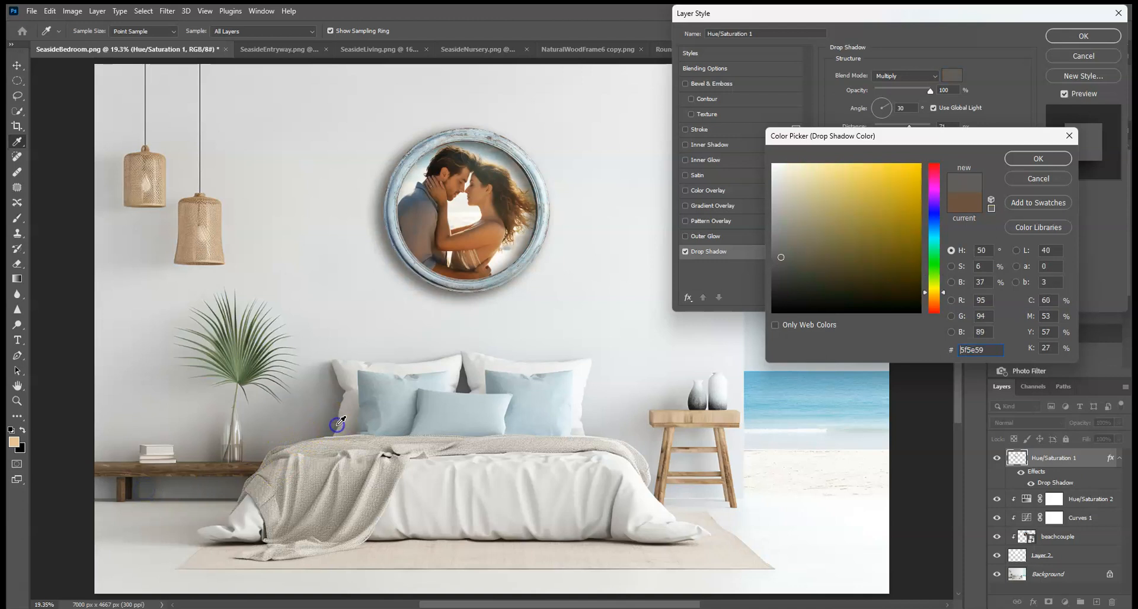
{"action": "left_click", "coordinate": [342, 390]}
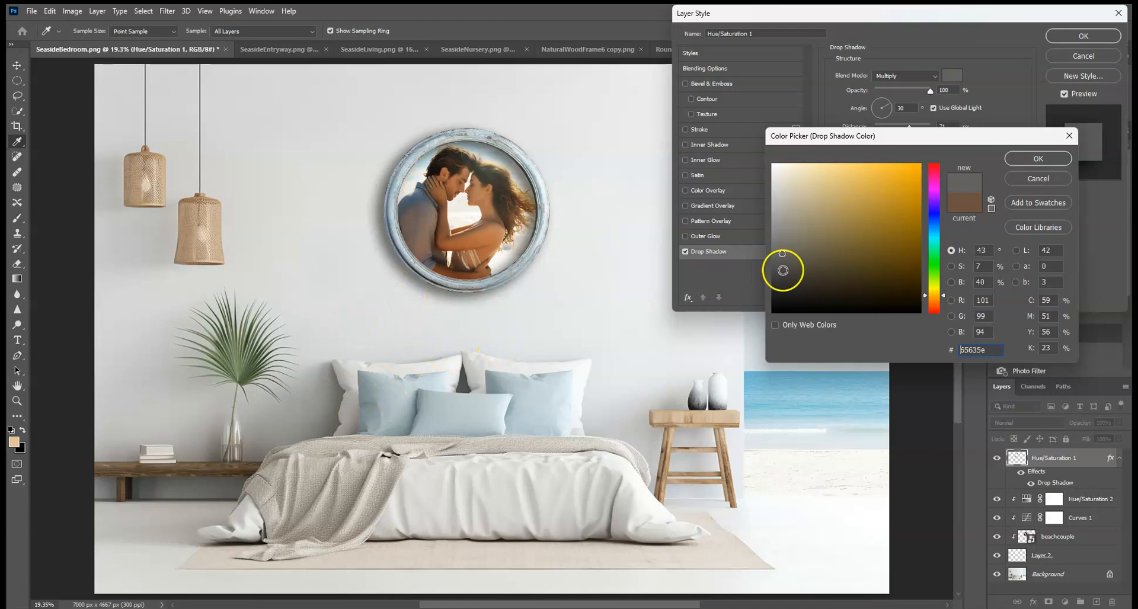
{"action": "left_click", "coordinate": [1056, 159]}
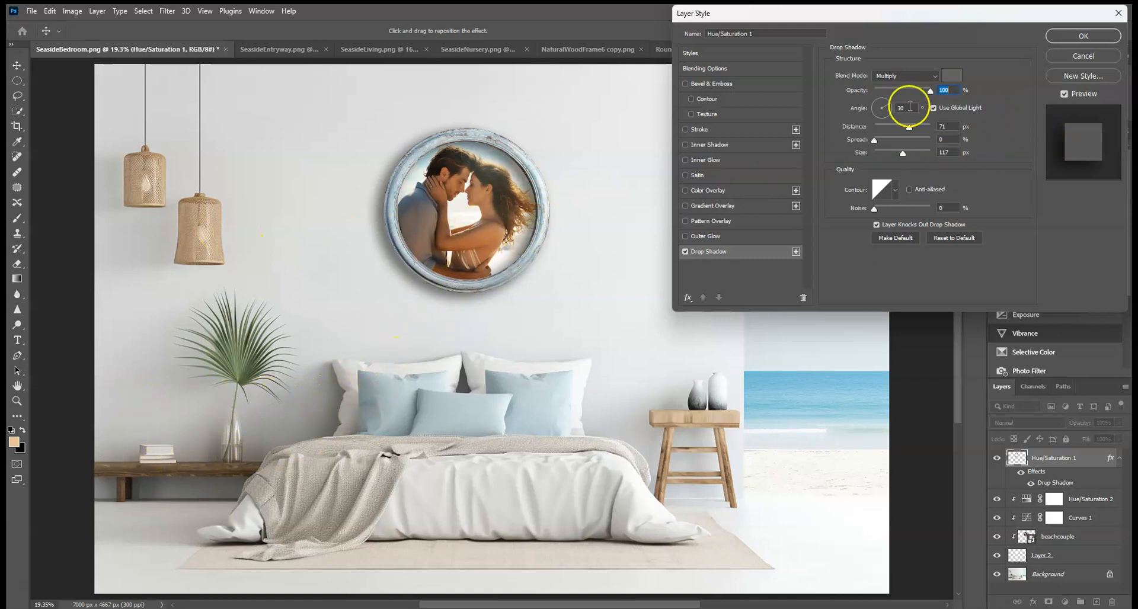
Step: Set the drop shadow angle to 24°
{"action": "left_click_drag", "start_coordinate": [875, 143], "coordinate": [826, 140]}
{"action": "mouse_move", "coordinate": [884, 109]}
{"action": "left_mouse_down"}
{"action": "mouse_move", "coordinate": [896, 102]}
{"action": "mouse_move", "coordinate": [875, 111]}
{"action": "left_mouse_up"}
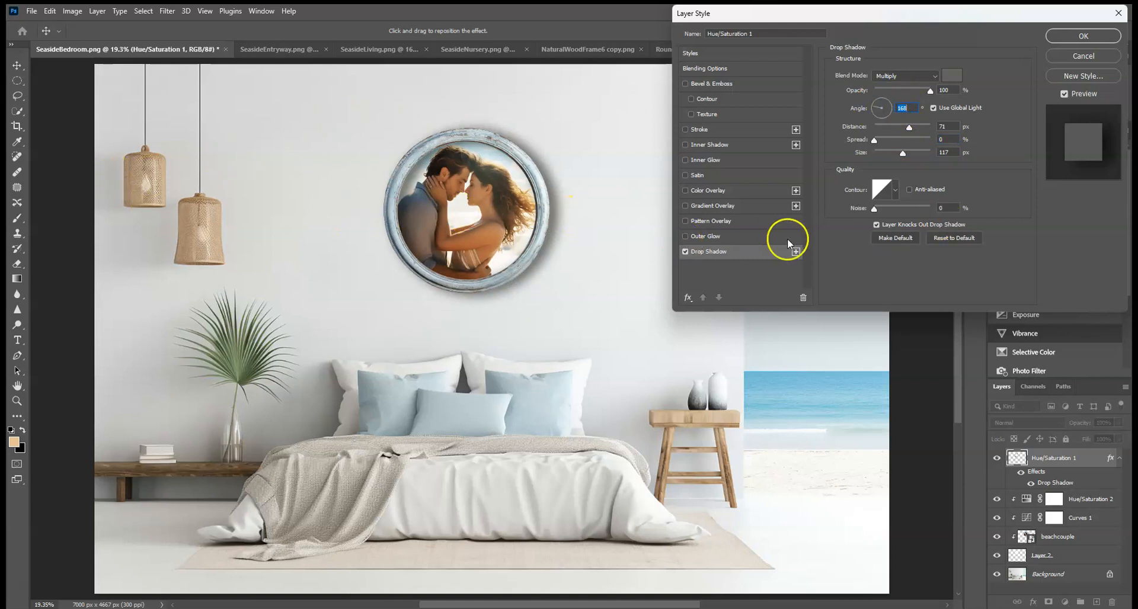
{"action": "left_click", "coordinate": [891, 105]}
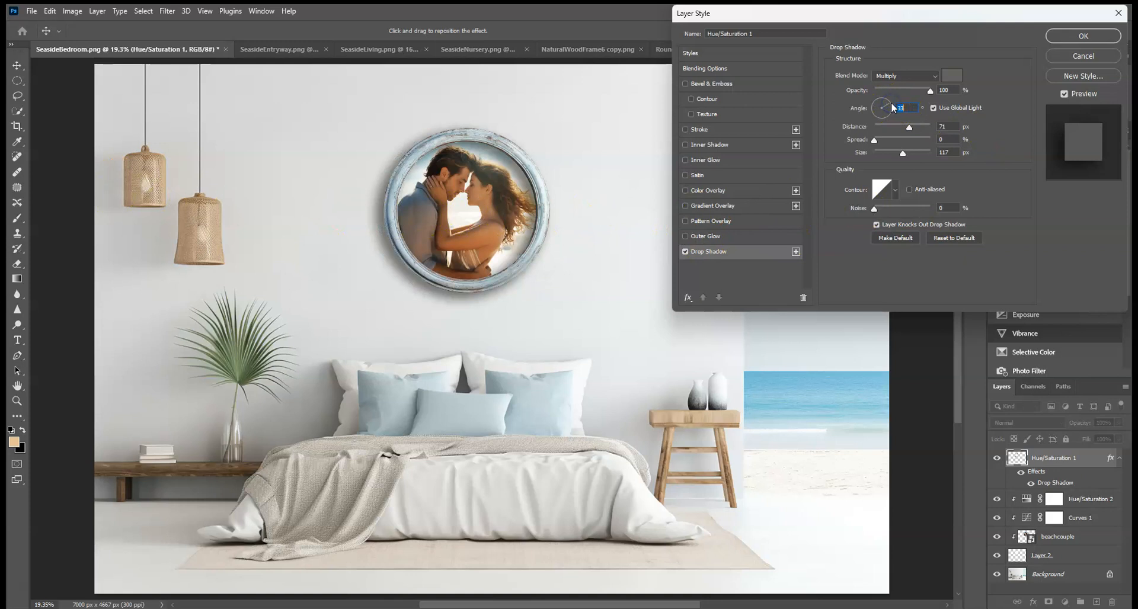
{"action": "left_click", "coordinate": [891, 105]}
{"action": "left_click", "coordinate": [891, 105]}
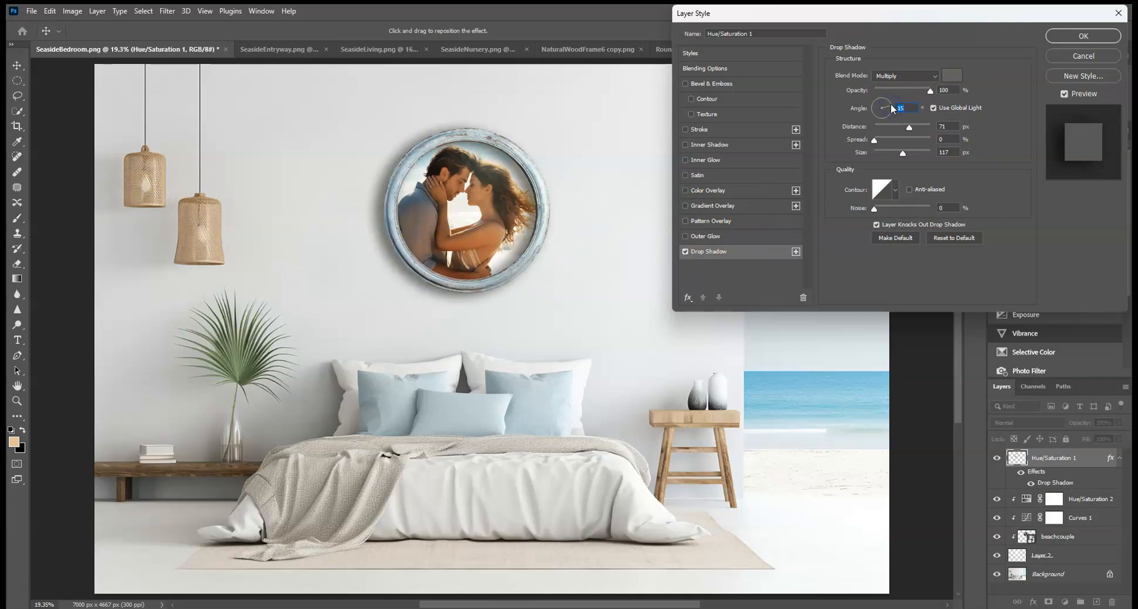
{"action": "left_click", "coordinate": [891, 106]}
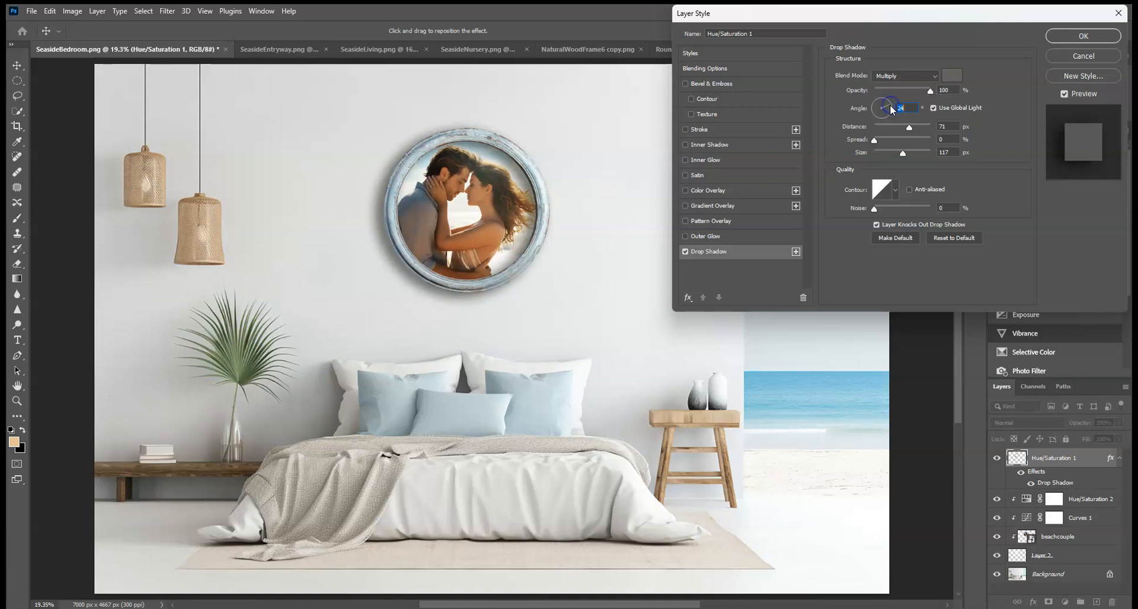
Step: Adjust the drop shadow to distance 57 px, size 161 px and opacity 70%
{"action": "left_click", "coordinate": [915, 126]}
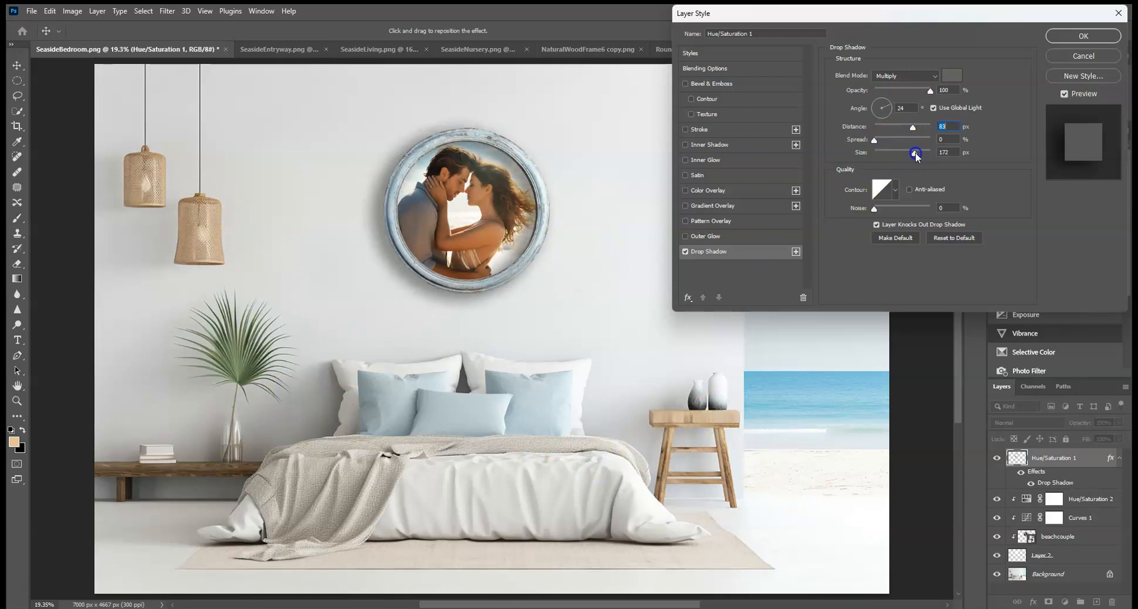
{"action": "left_click_drag", "start_coordinate": [874, 139], "coordinate": [921, 158]}
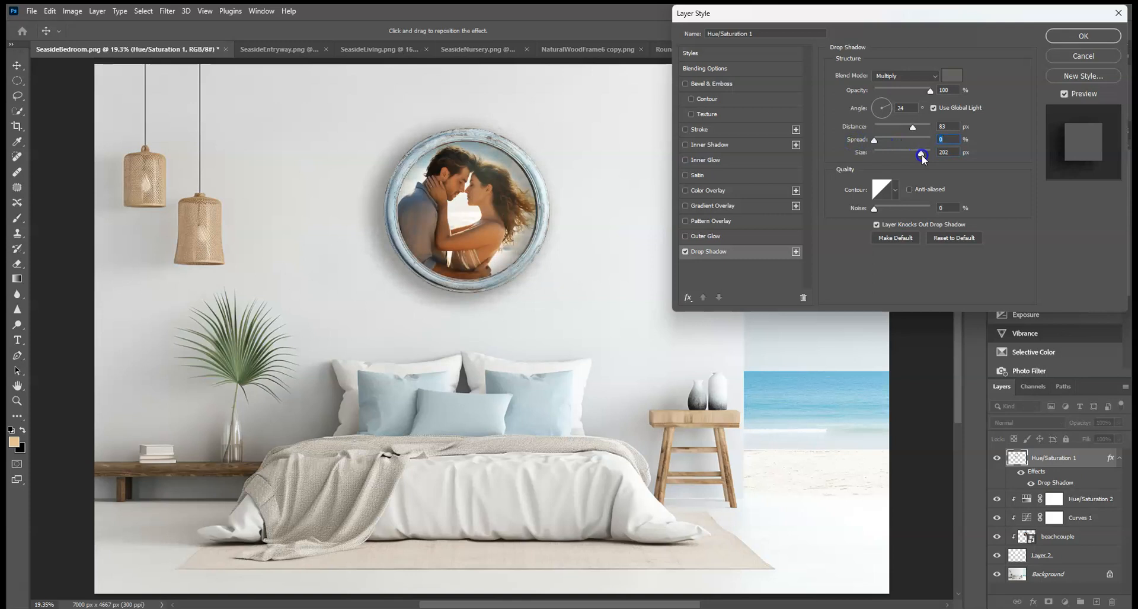
{"action": "left_click_drag", "start_coordinate": [925, 156], "coordinate": [922, 155]}
{"action": "left_click_drag", "start_coordinate": [921, 153], "coordinate": [913, 154]}
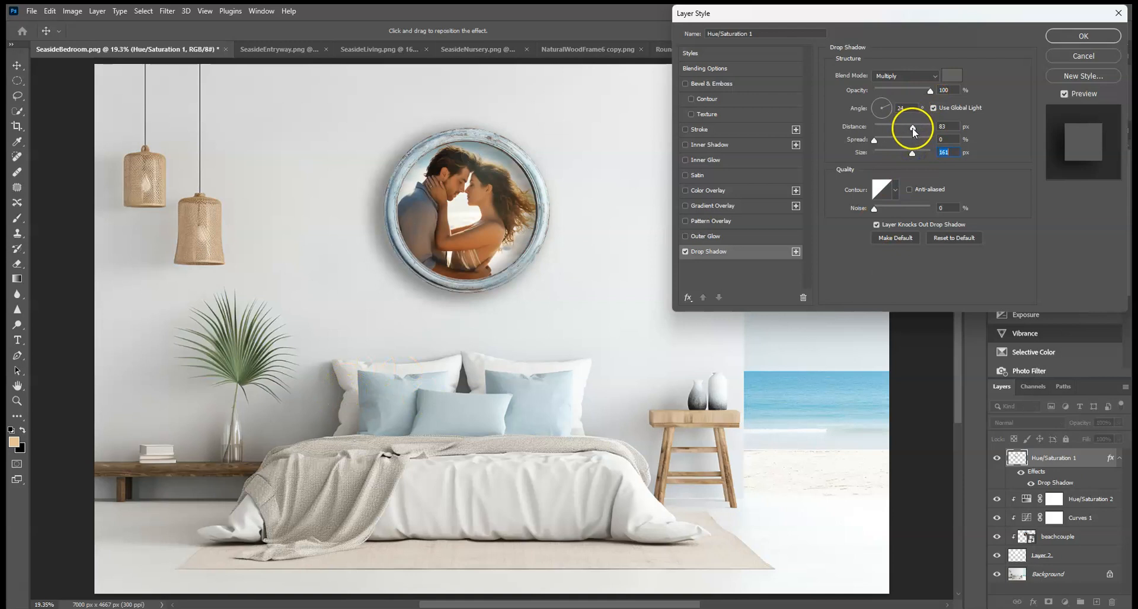
{"action": "left_click_drag", "start_coordinate": [920, 129], "coordinate": [916, 129]}
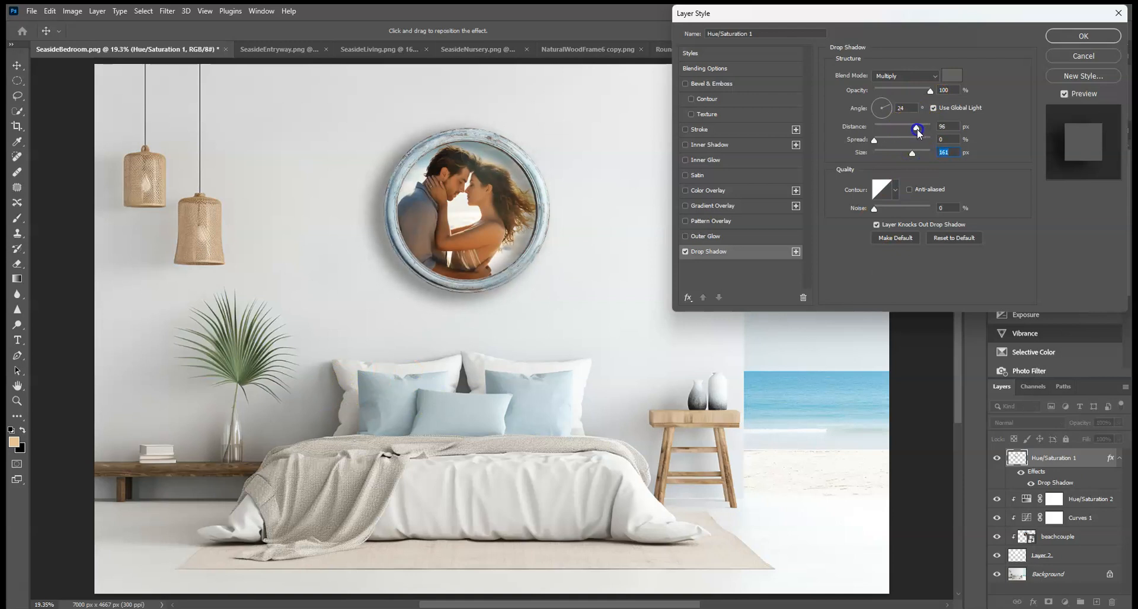
{"action": "left_click", "coordinate": [918, 92]}
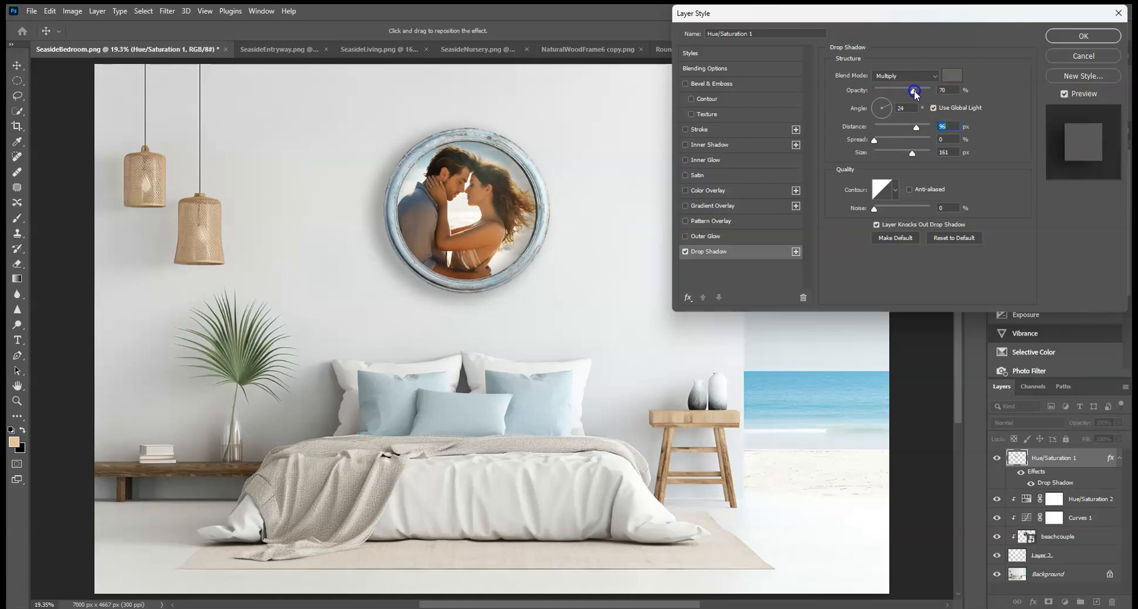
{"action": "left_click_drag", "start_coordinate": [915, 132], "coordinate": [907, 131]}
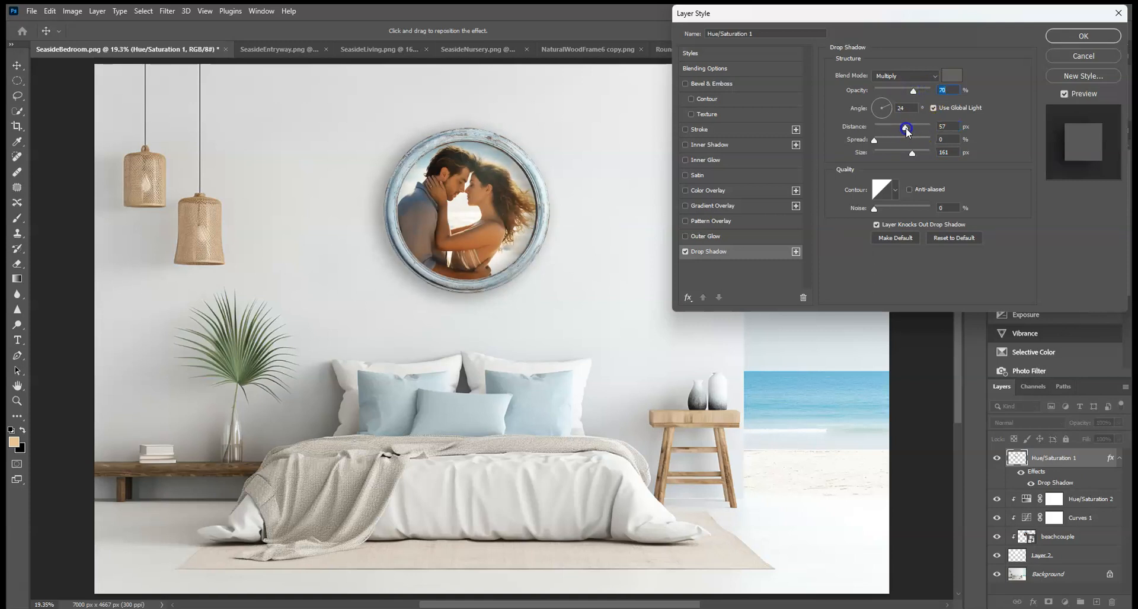
Step: Readjust the frame's drop shadow to opacity 46%, distance 59 px and size 101 px, and confirm the layer style
{"action": "left_click_drag", "start_coordinate": [914, 90], "coordinate": [922, 91]}
{"action": "left_click_drag", "start_coordinate": [906, 132], "coordinate": [901, 157]}
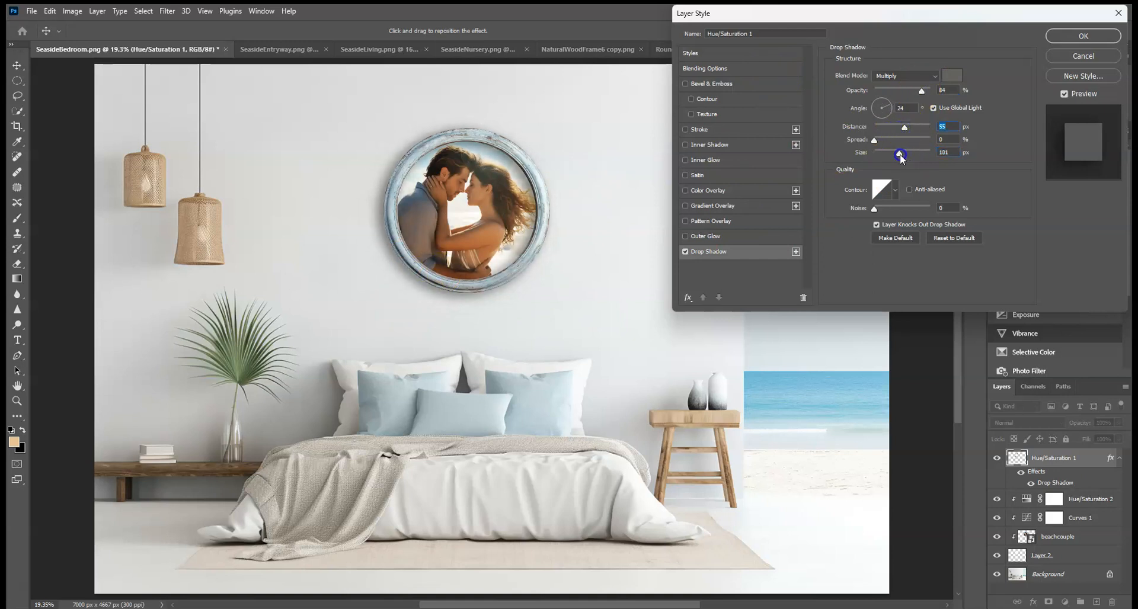
{"action": "left_click_drag", "start_coordinate": [920, 93], "coordinate": [910, 92]}
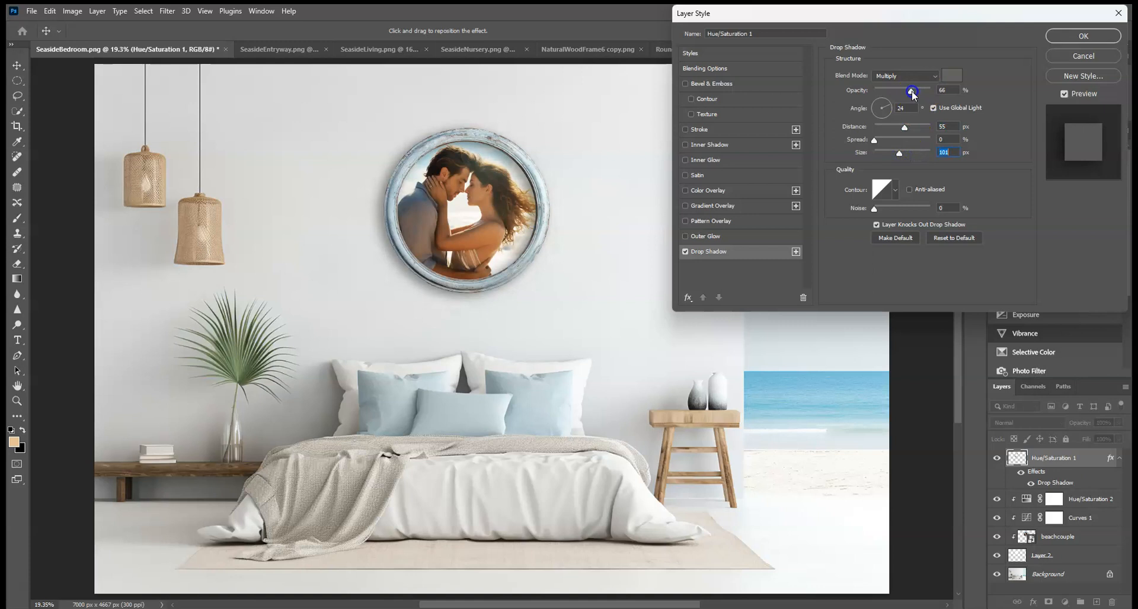
{"action": "left_click_drag", "start_coordinate": [896, 152], "coordinate": [895, 155]}
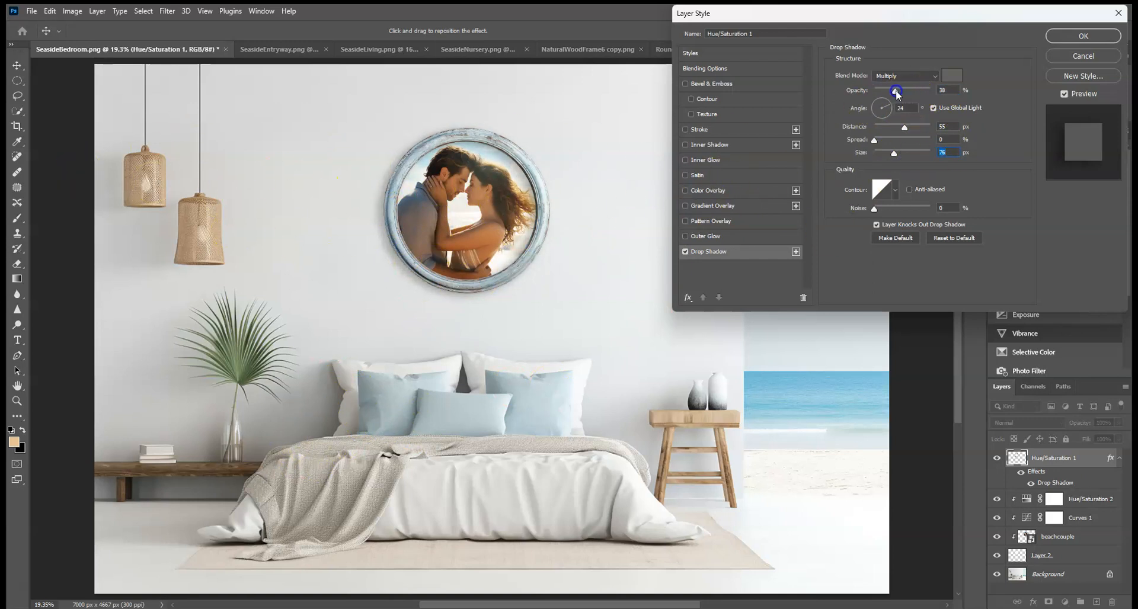
{"action": "left_click_drag", "start_coordinate": [896, 92], "coordinate": [895, 93]}
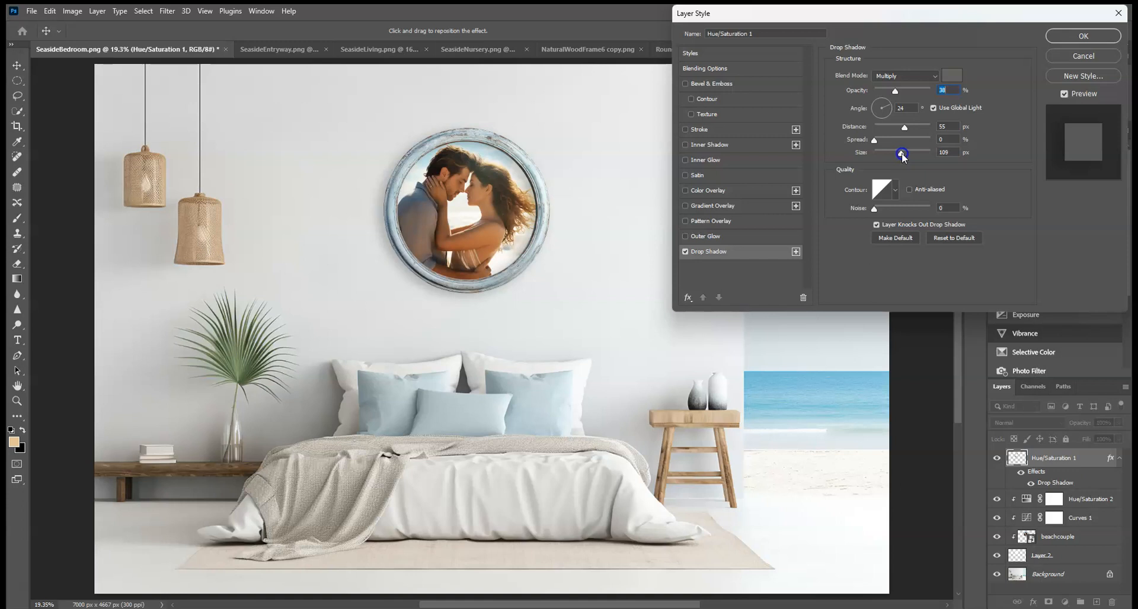
{"action": "left_click_drag", "start_coordinate": [899, 94], "coordinate": [910, 128]}
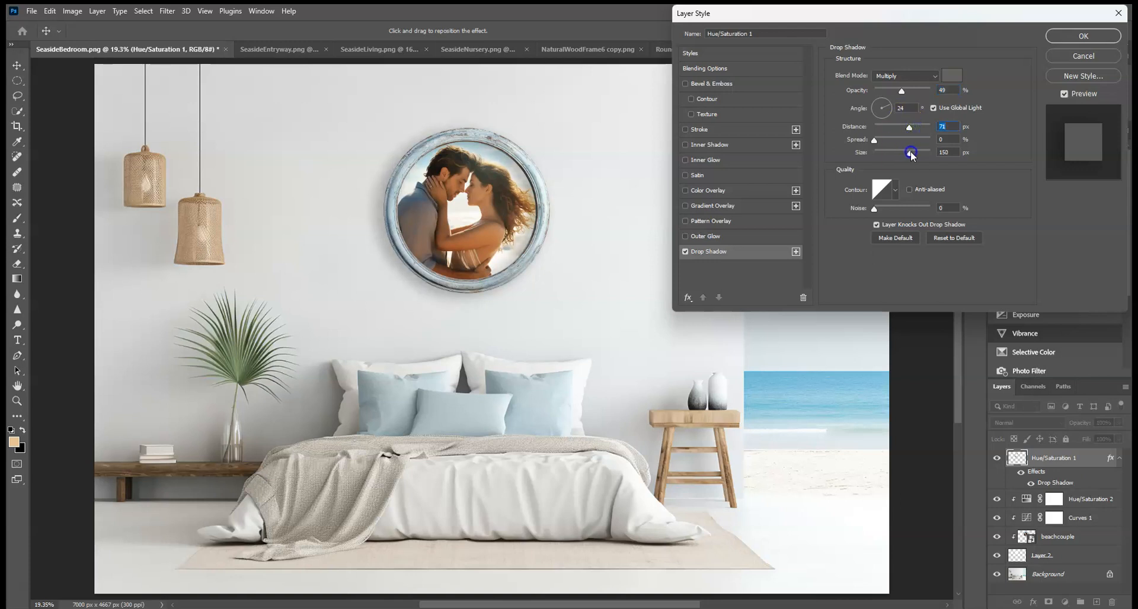
{"action": "left_click_drag", "start_coordinate": [905, 153], "coordinate": [901, 154]}
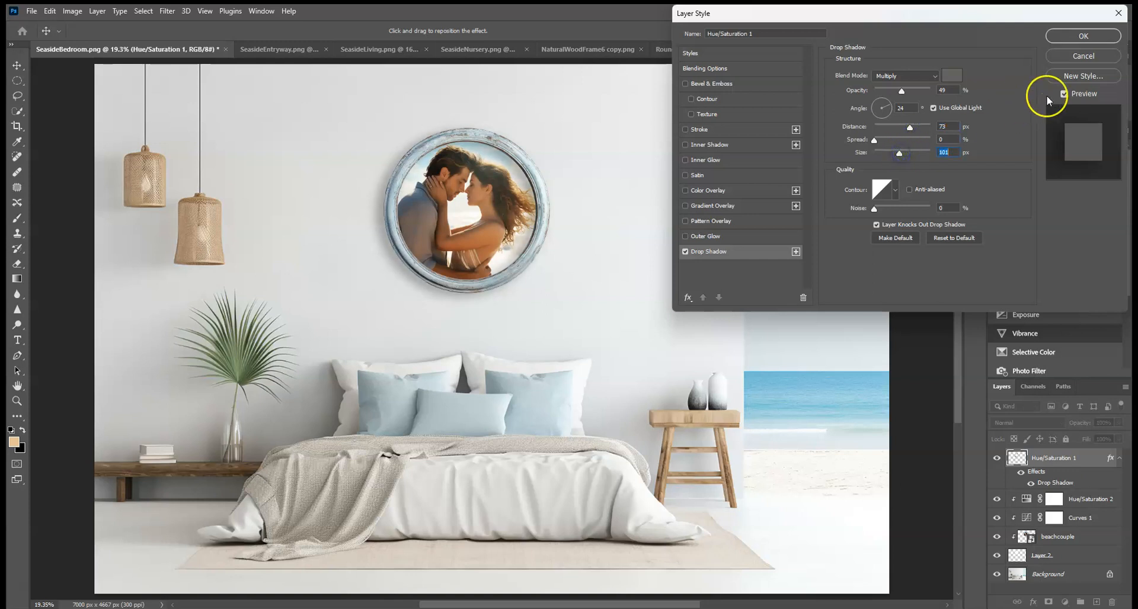
{"action": "left_click_drag", "start_coordinate": [911, 126], "coordinate": [905, 127]}
{"action": "left_click_drag", "start_coordinate": [901, 89], "coordinate": [892, 89]}
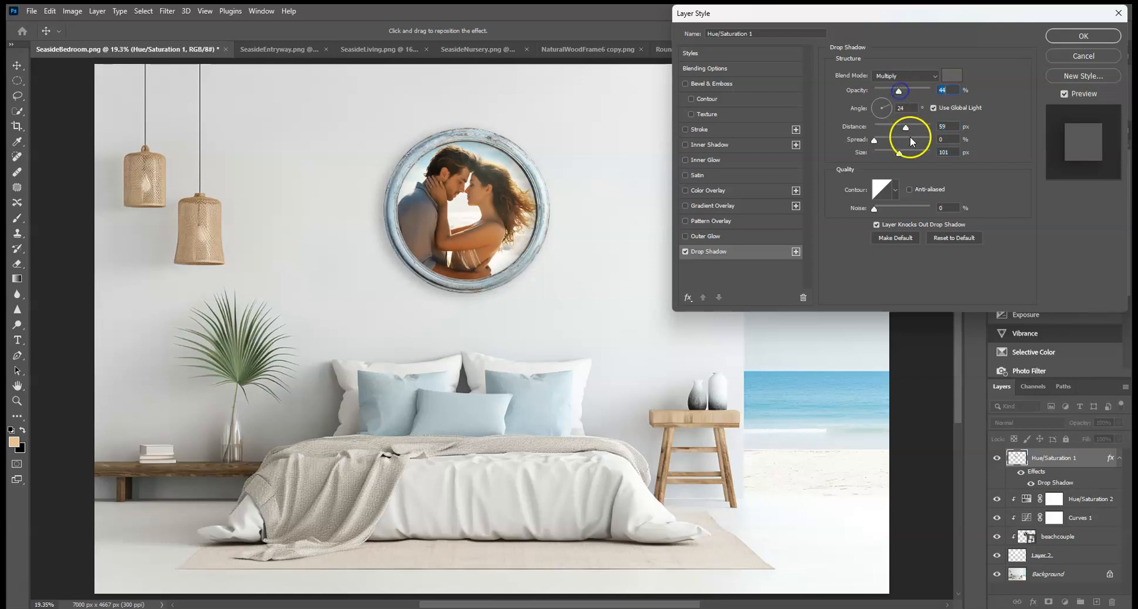
{"action": "left_click_drag", "start_coordinate": [898, 152], "coordinate": [900, 127]}
{"action": "left_click", "coordinate": [1083, 36]}
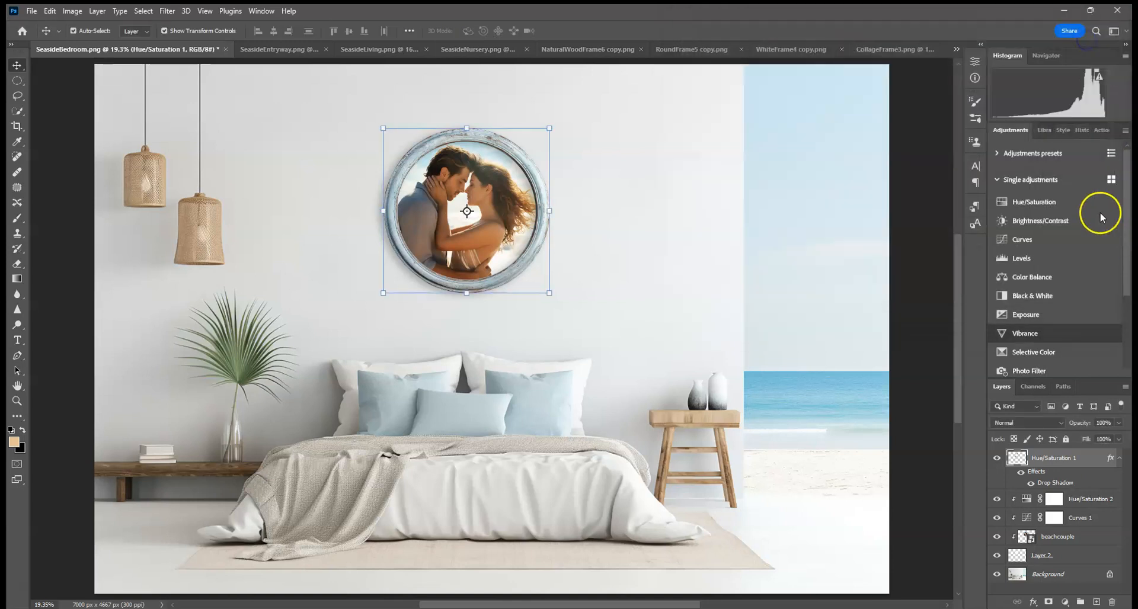
Step: Zoom in and inspect the frame's edges and drop shadow closely around the whole frame, then fit the view again
{"action": "left_click", "coordinate": [896, 314]}
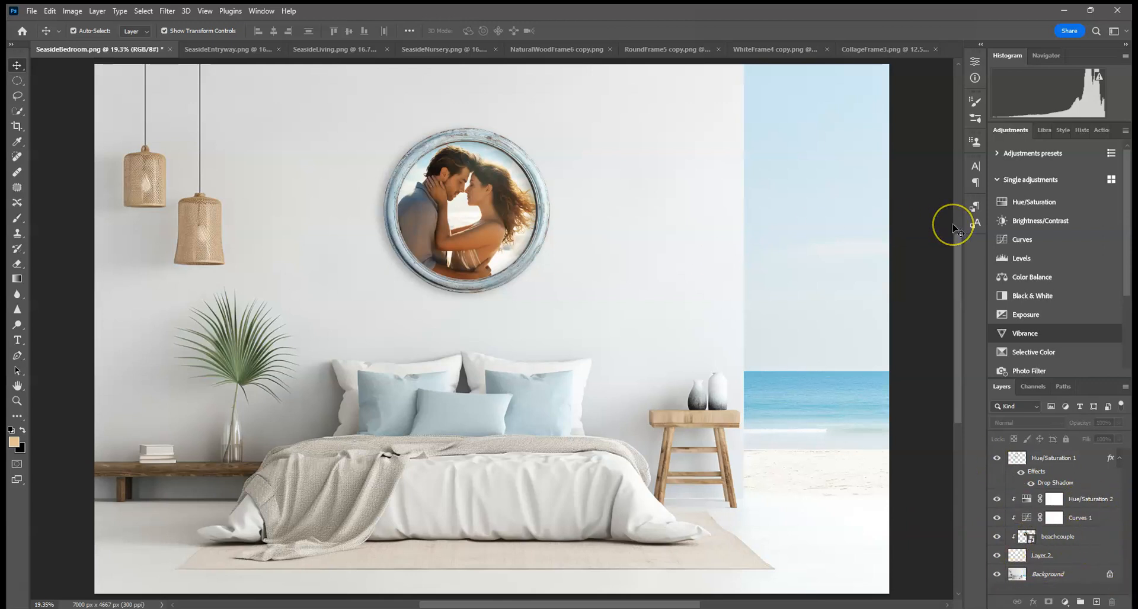
{"action": "key", "text": "ctrl+plus"}
{"action": "key", "text": "ctrl+plus"}
{"action": "key", "text": "ctrl+plus"}
{"action": "key", "text": "ctrl+plus"}
{"action": "key", "text": "ctrl+plus"}
{"action": "left_click_drag", "start_coordinate": [569, 177], "coordinate": [788, 518]}
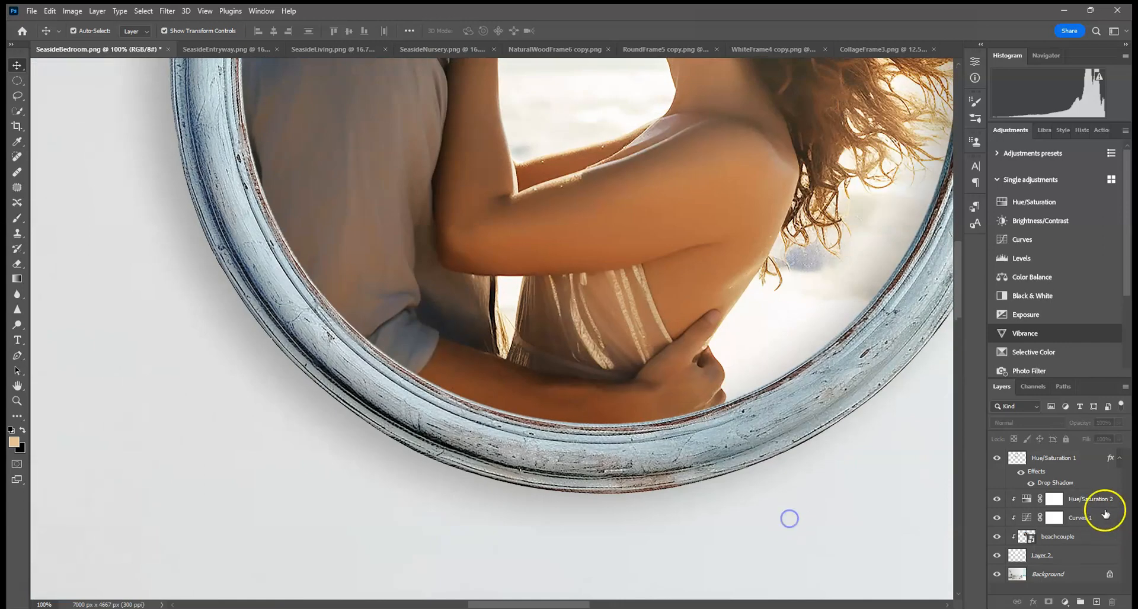
{"action": "left_click", "coordinate": [1078, 465]}
{"action": "left_click", "coordinate": [19, 292]}
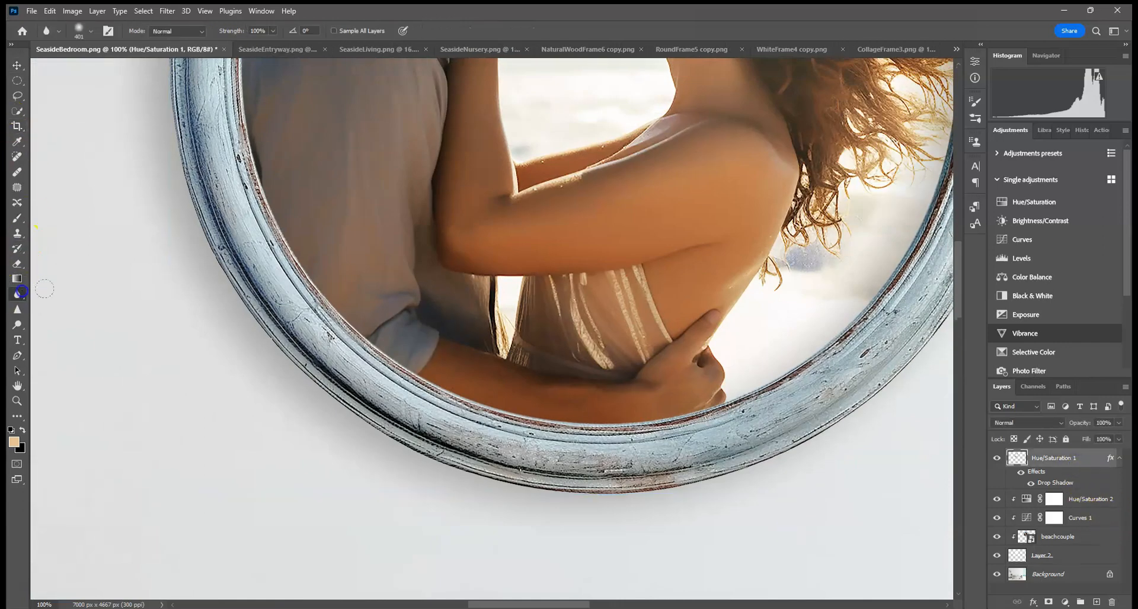
{"action": "left_click_drag", "start_coordinate": [899, 440], "coordinate": [571, 485]}
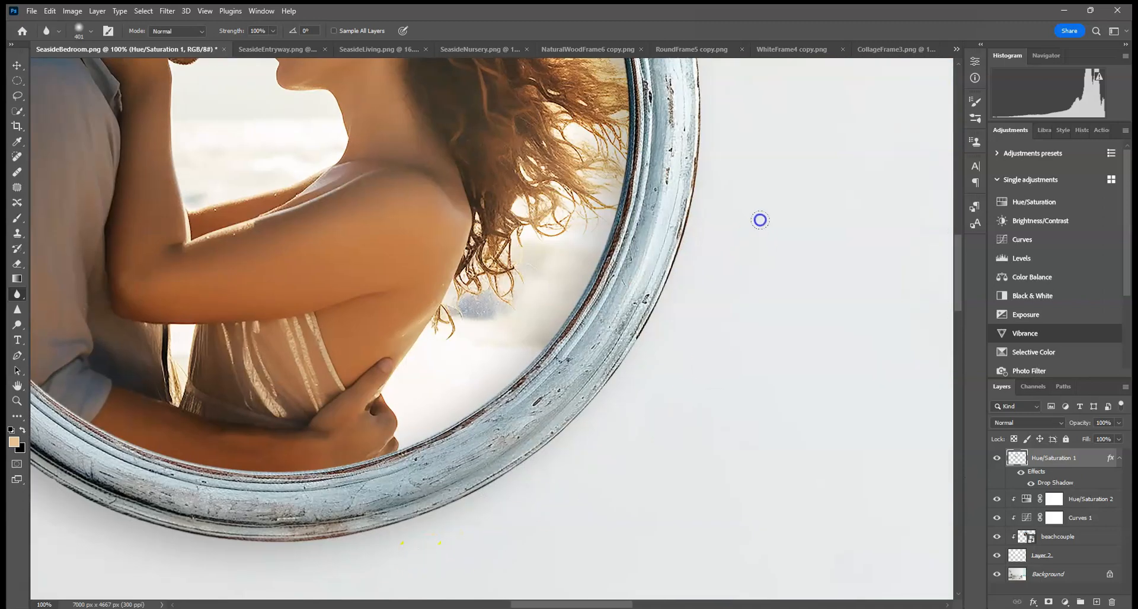
{"action": "left_click_drag", "start_coordinate": [759, 221], "coordinate": [680, 458]}
{"action": "left_click_drag", "start_coordinate": [642, 142], "coordinate": [701, 348]}
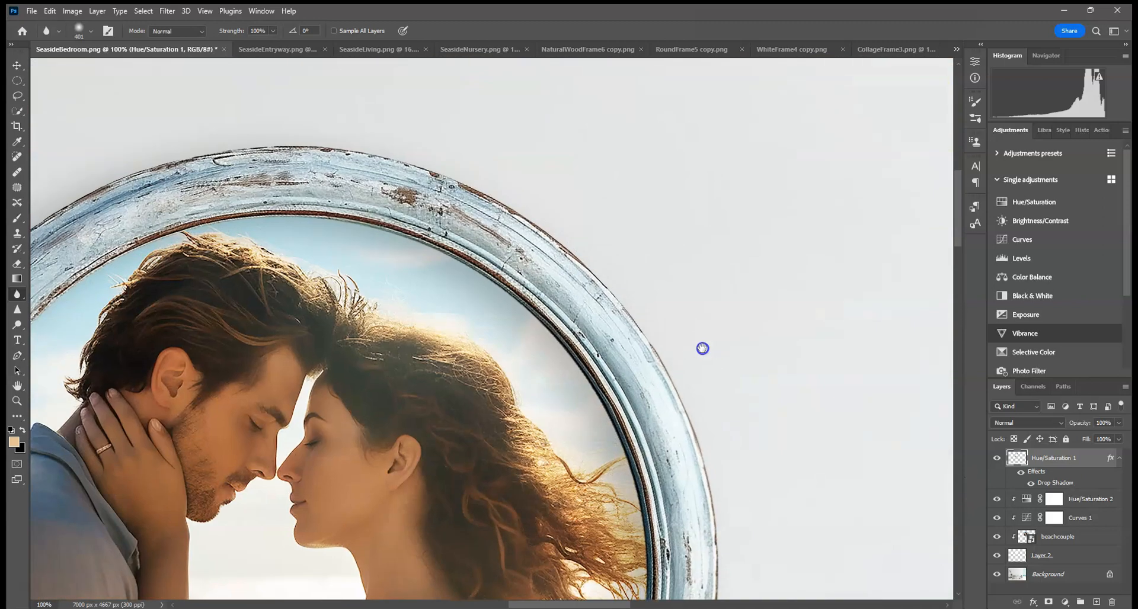
{"action": "left_click_drag", "start_coordinate": [206, 271], "coordinate": [500, 261]}
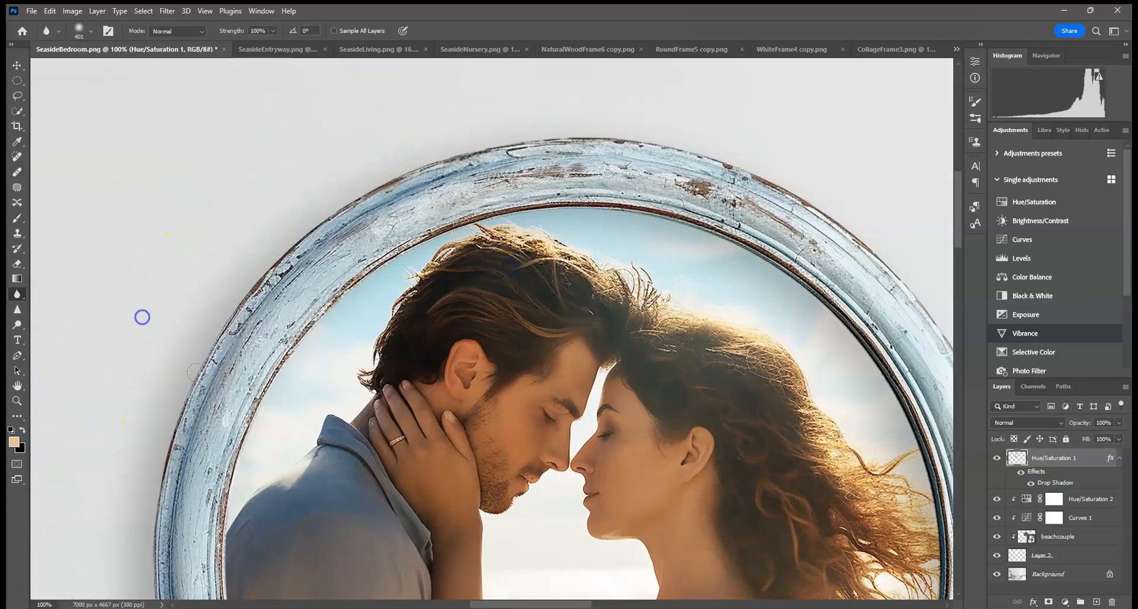
{"action": "scroll", "coordinate": [142, 317], "scroll_direction": "down", "scroll_amount": 5}
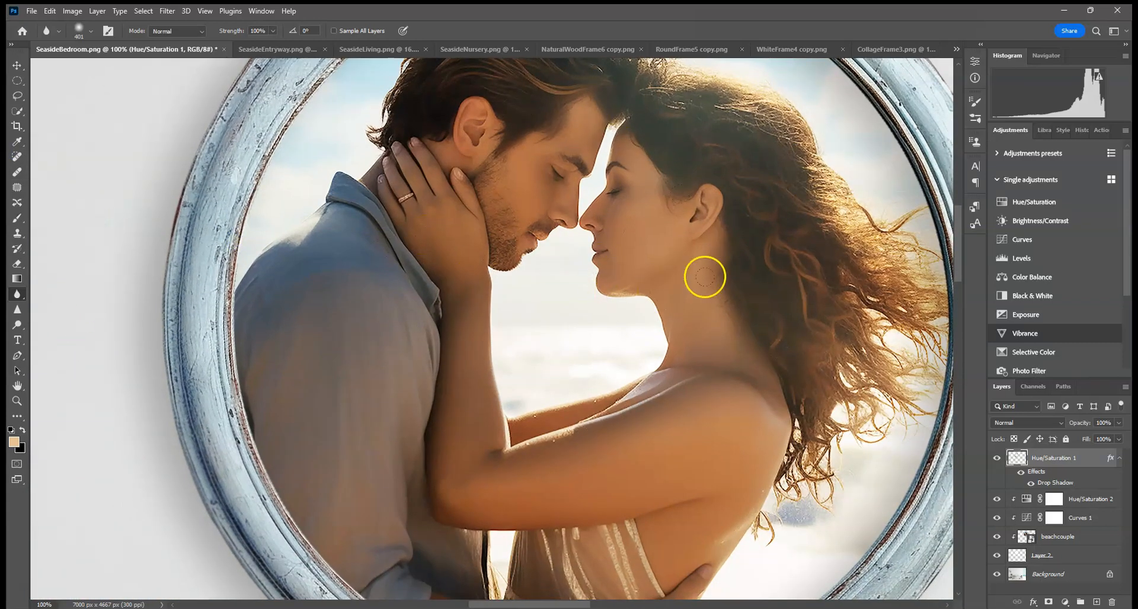
{"action": "key", "text": "ctrl+0"}
{"action": "key", "text": "ctrl+minus"}
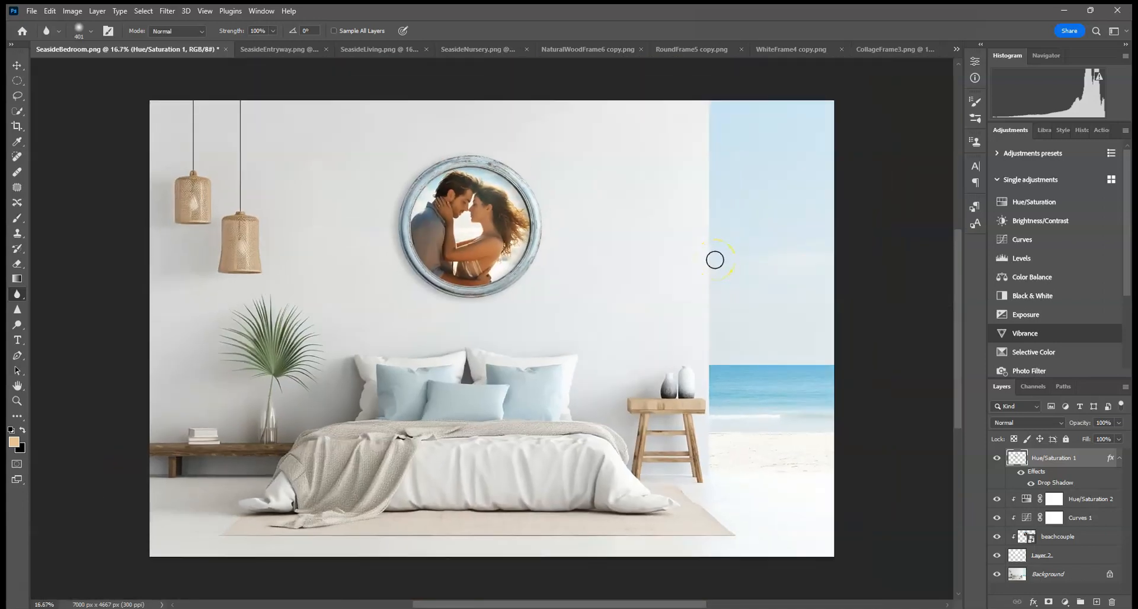
Step: Switch to the Seaside Entryway mockup and place the BeachFamily photo embedded, sizing it on the wall above the bench
{"action": "left_click", "coordinate": [268, 51]}
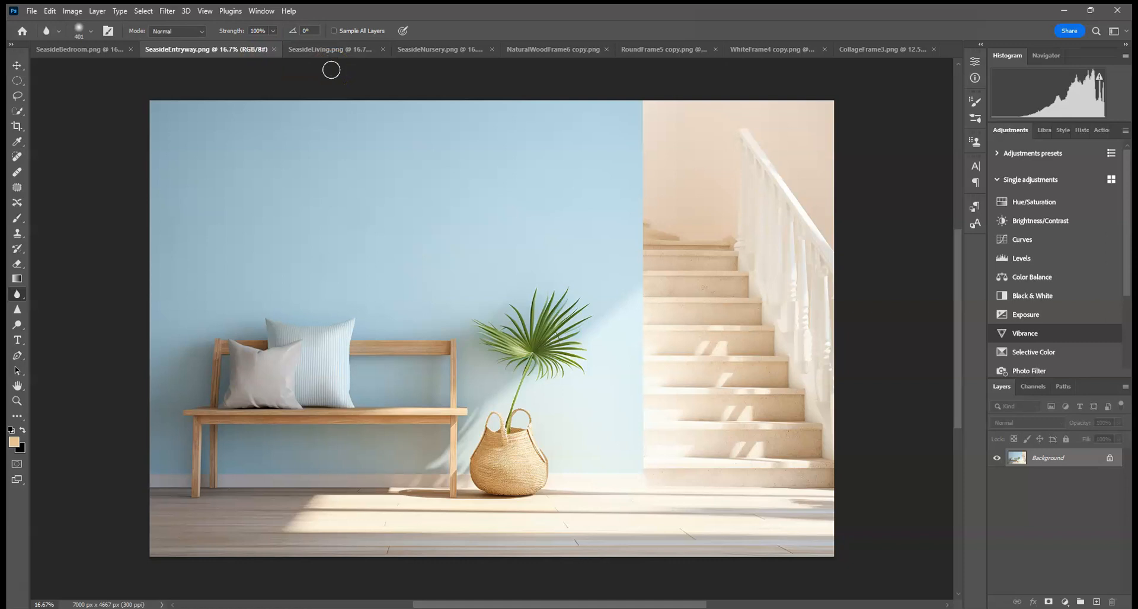
{"action": "left_click", "coordinate": [31, 12]}
{"action": "left_click", "coordinate": [68, 267]}
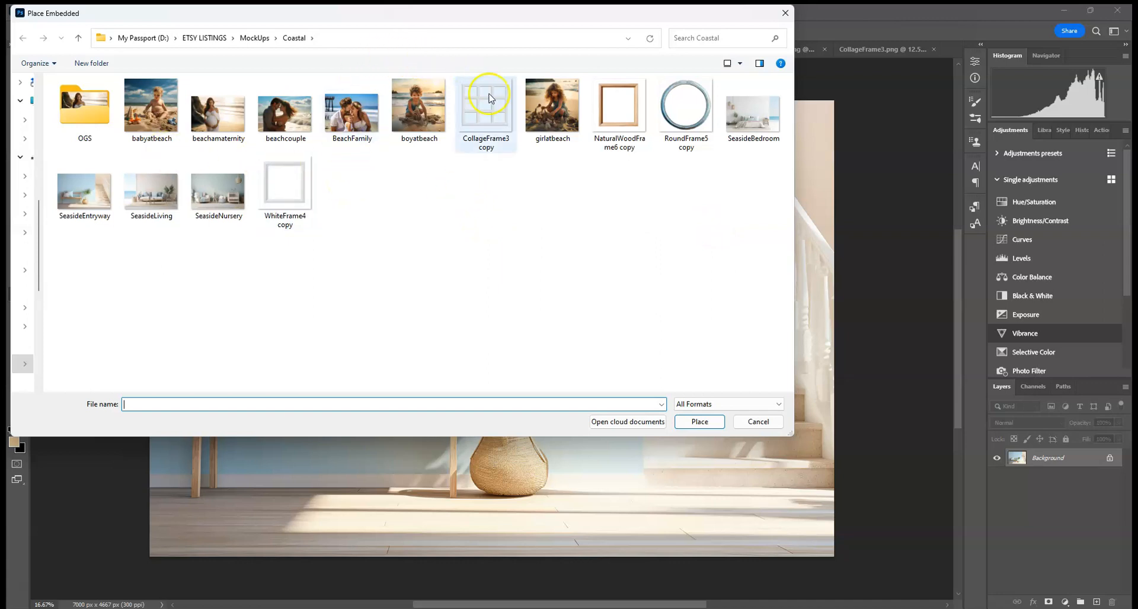
{"action": "double_click", "coordinate": [361, 134]}
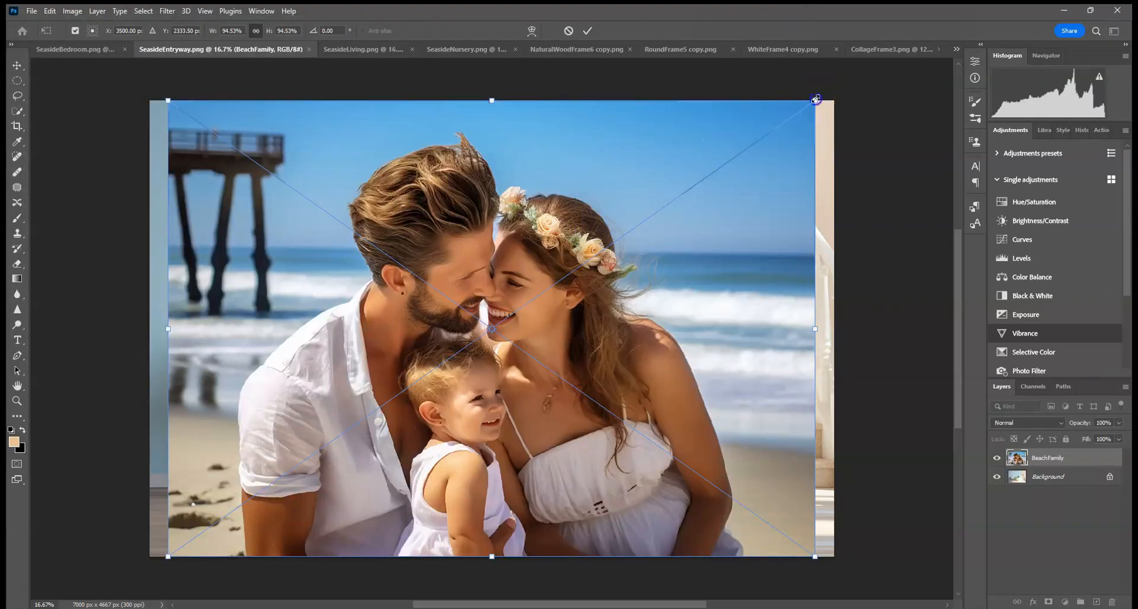
{"action": "left_click_drag", "start_coordinate": [816, 101], "coordinate": [375, 411]}
{"action": "left_click_drag", "start_coordinate": [294, 439], "coordinate": [408, 166]}
{"action": "left_click", "coordinate": [587, 30]}
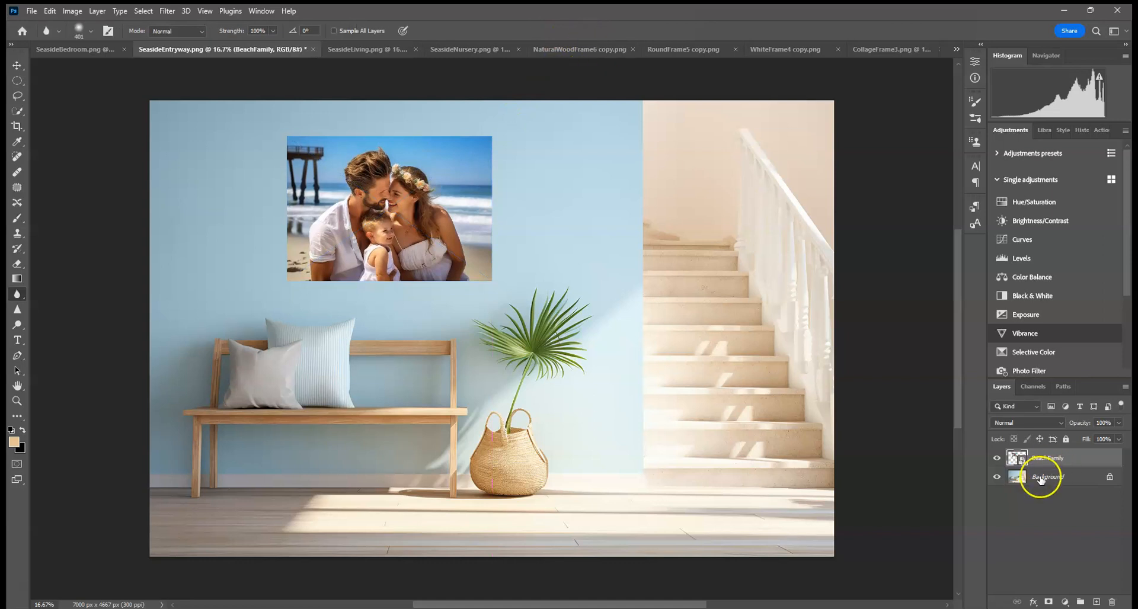
Step: Add a drop shadow to the BeachFamily photo and set its colour to 647172 sampled from the room
{"action": "left_click", "coordinate": [1032, 604]}
{"action": "left_click", "coordinate": [1046, 598]}
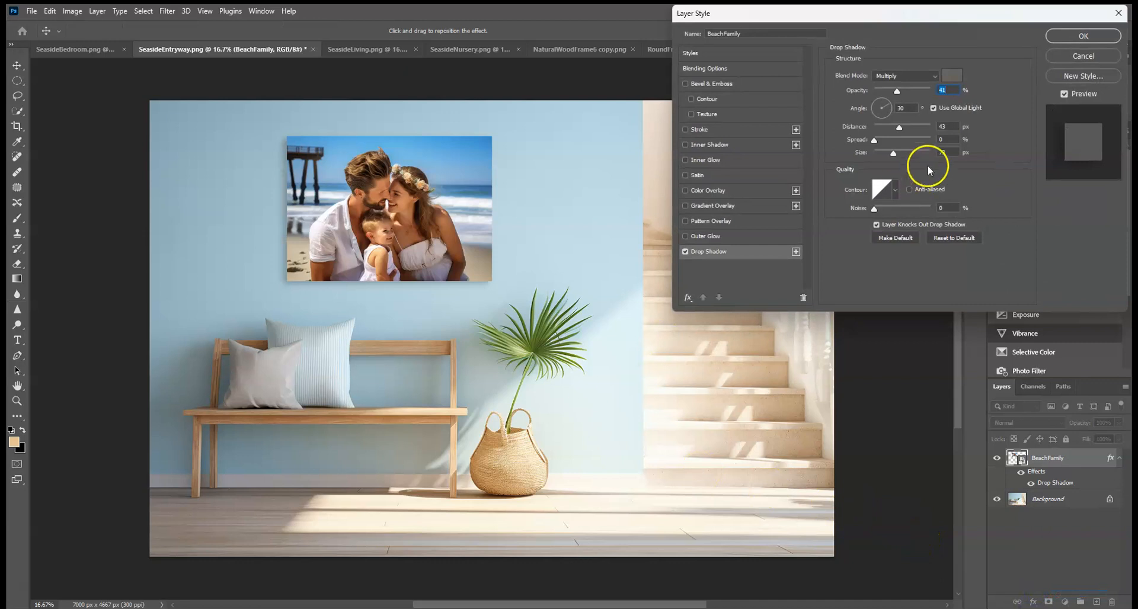
{"action": "left_click", "coordinate": [952, 75]}
{"action": "left_click", "coordinate": [197, 389]}
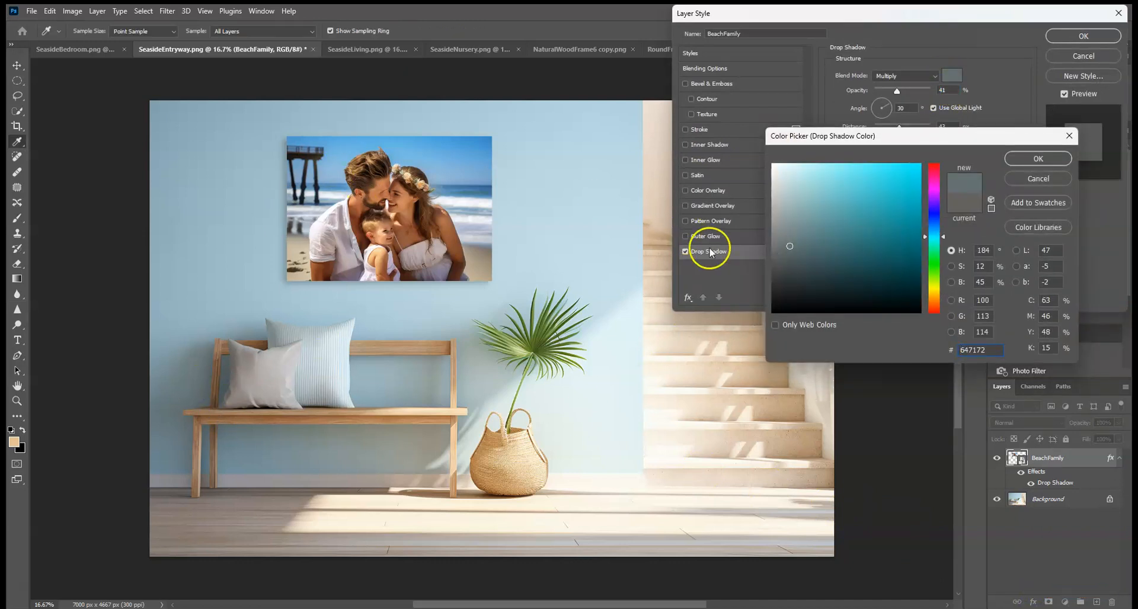
{"action": "left_click", "coordinate": [1031, 160]}
Step: Set the photo's drop shadow to opacity 52%, distance 59 px and size 142 px, and confirm
{"action": "left_click_drag", "start_coordinate": [901, 95], "coordinate": [899, 95]}
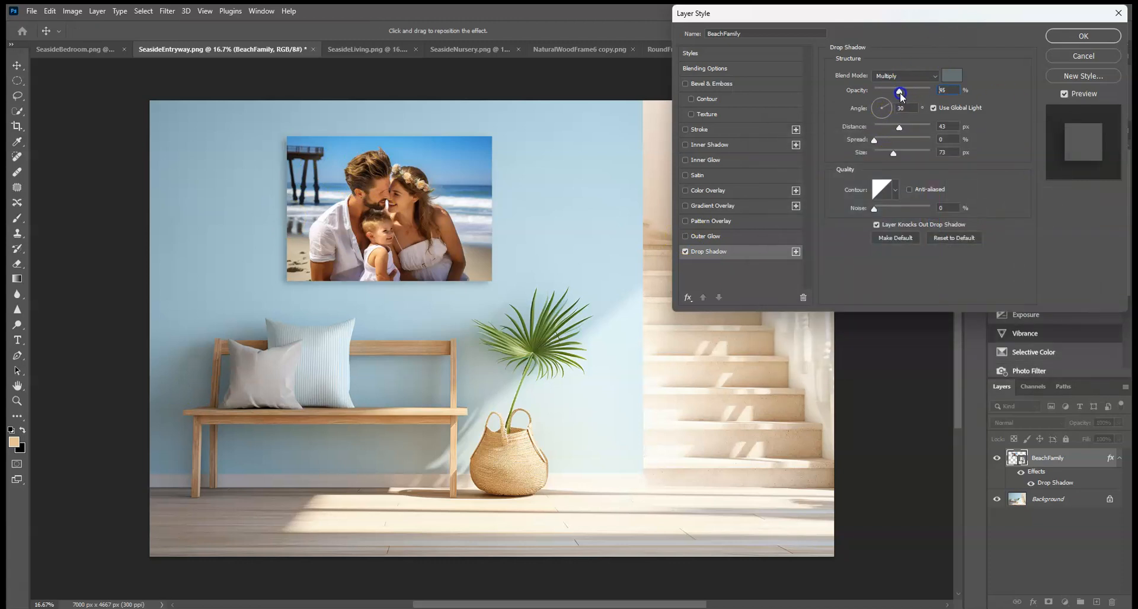
{"action": "left_click_drag", "start_coordinate": [898, 127], "coordinate": [909, 154]}
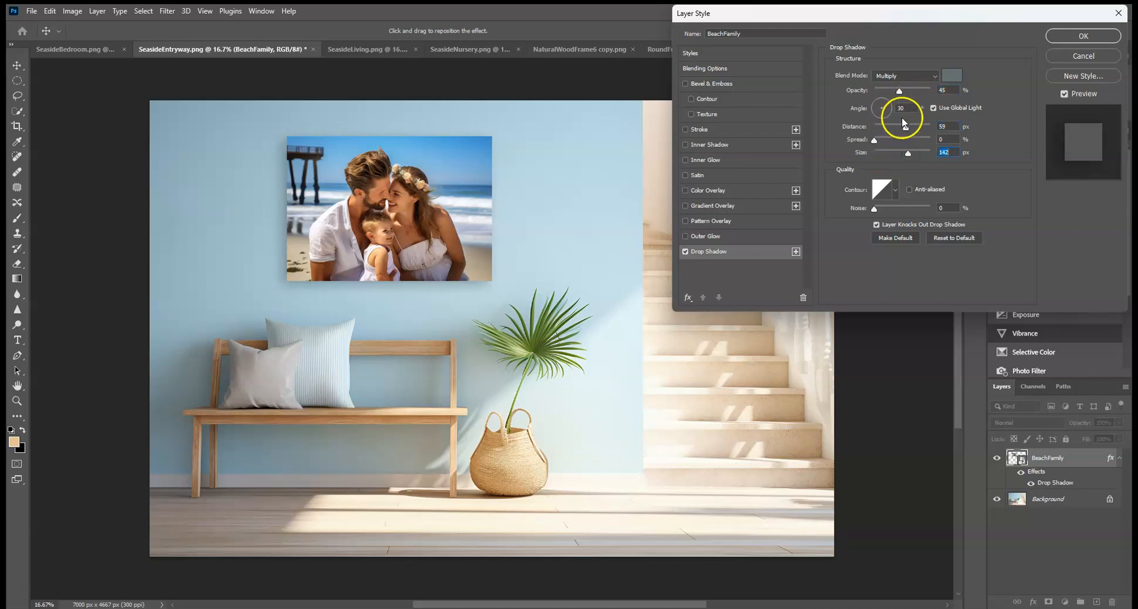
{"action": "left_click_drag", "start_coordinate": [910, 97], "coordinate": [904, 98]}
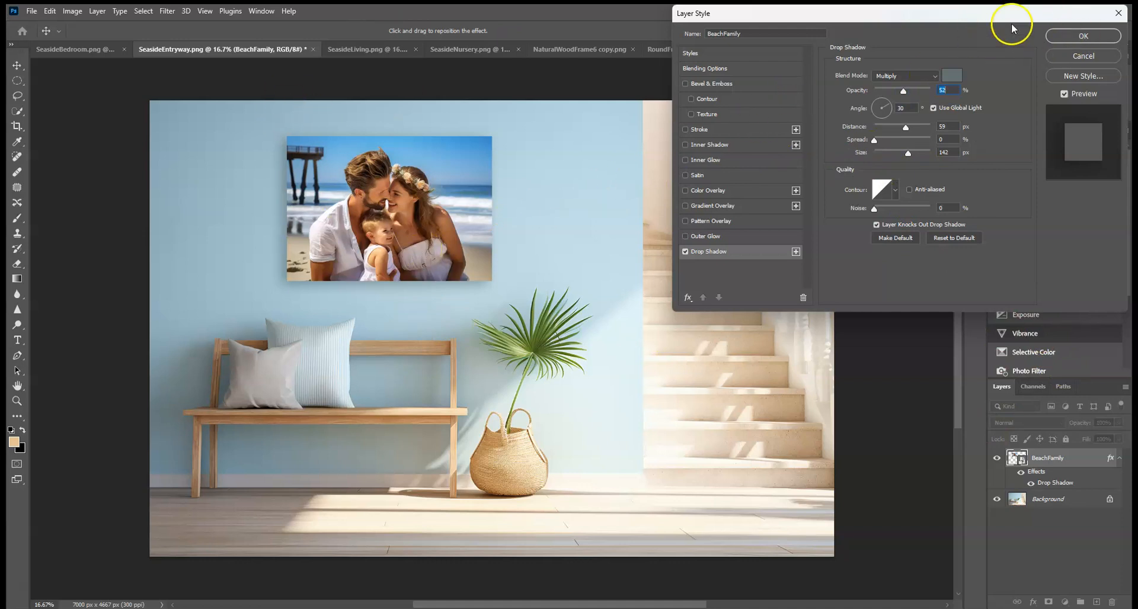
{"action": "left_click", "coordinate": [1083, 37]}
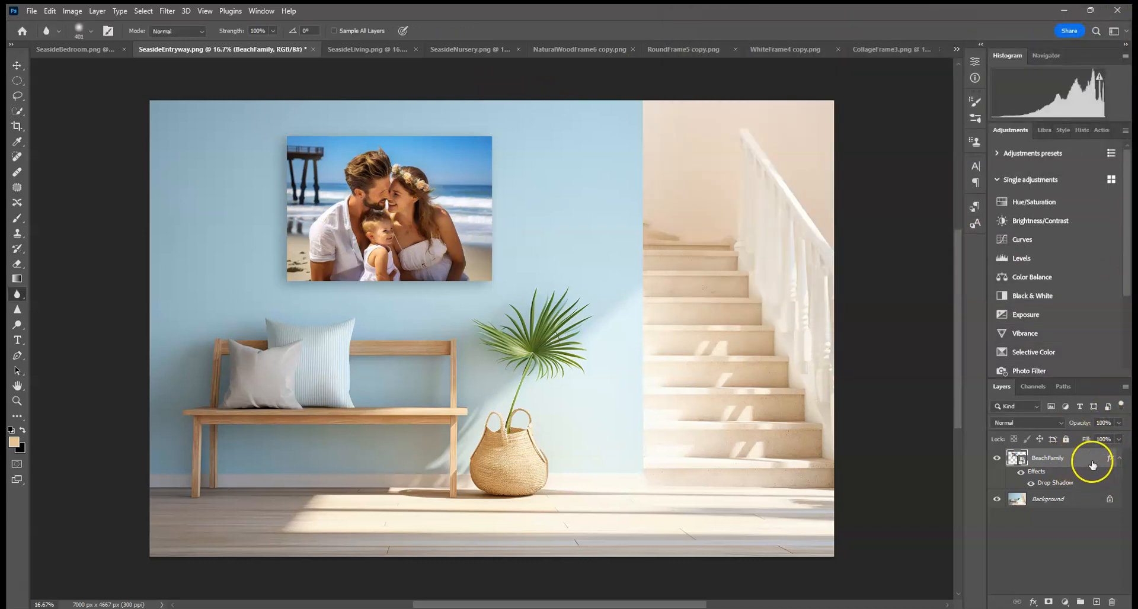
Step: Delete the placed BeachFamily photo layer
{"action": "left_click_drag", "start_coordinate": [1092, 464], "coordinate": [1112, 602]}
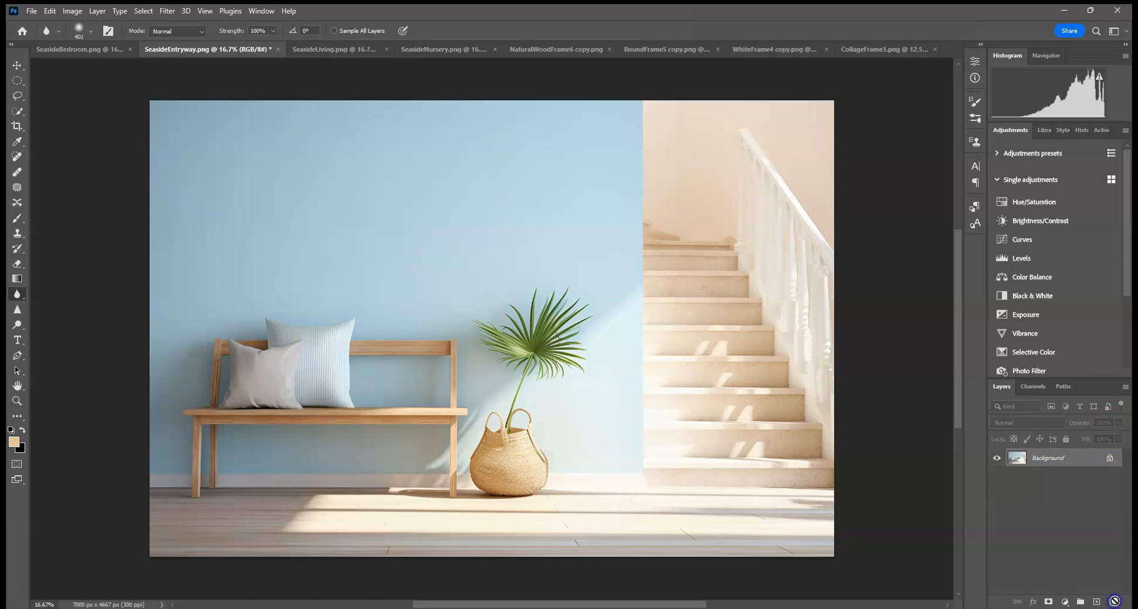
Step: Open the beachcouple photo as a separate document
{"action": "left_click", "coordinate": [31, 11]}
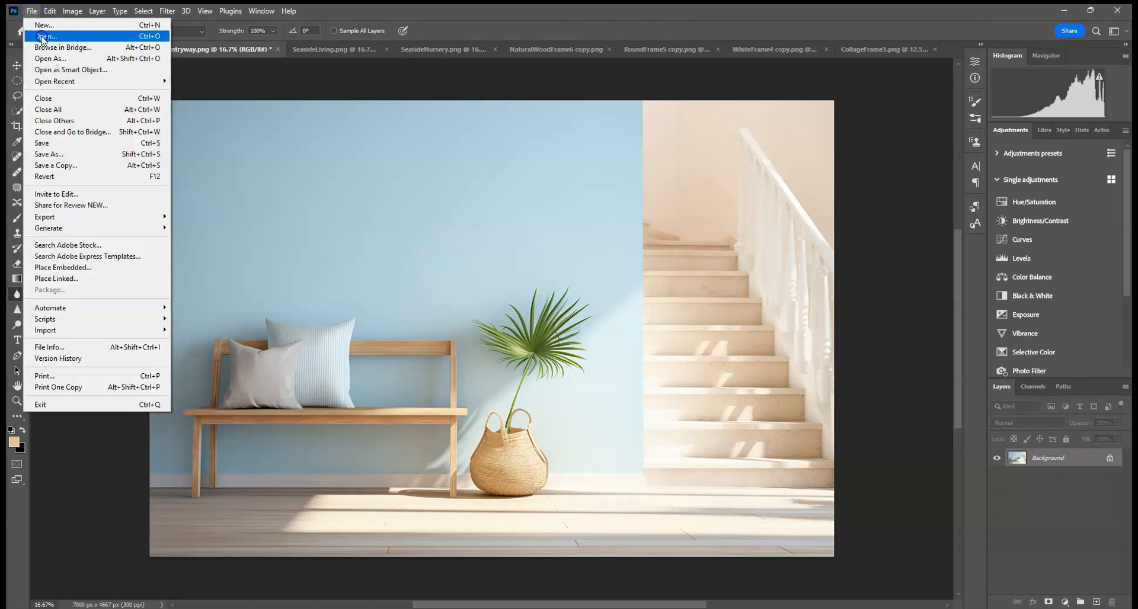
{"action": "left_click", "coordinate": [42, 36]}
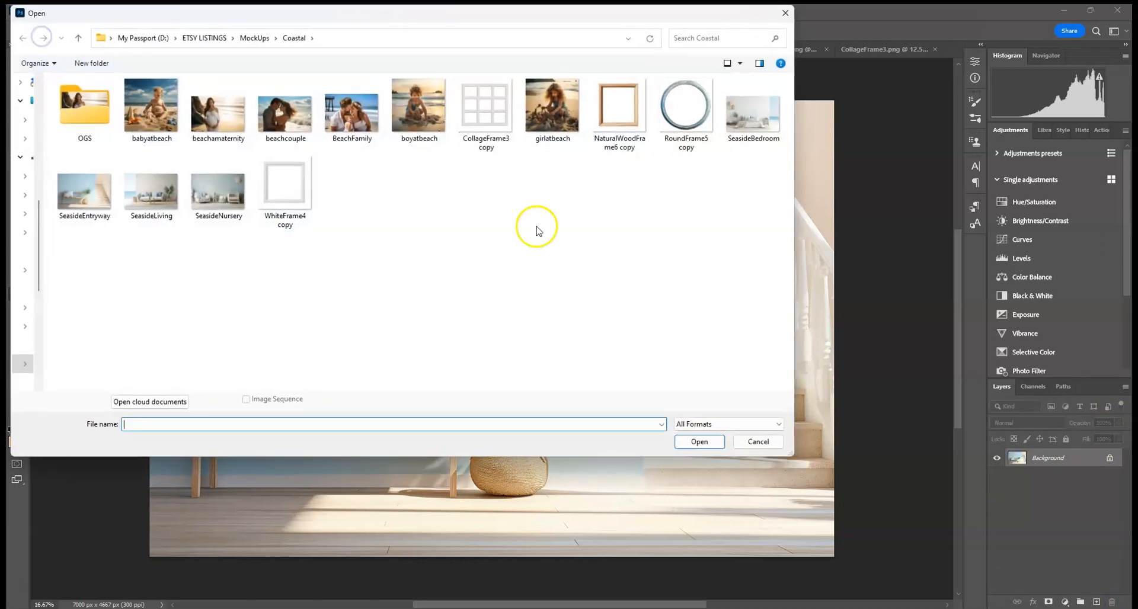
{"action": "double_click", "coordinate": [297, 125]}
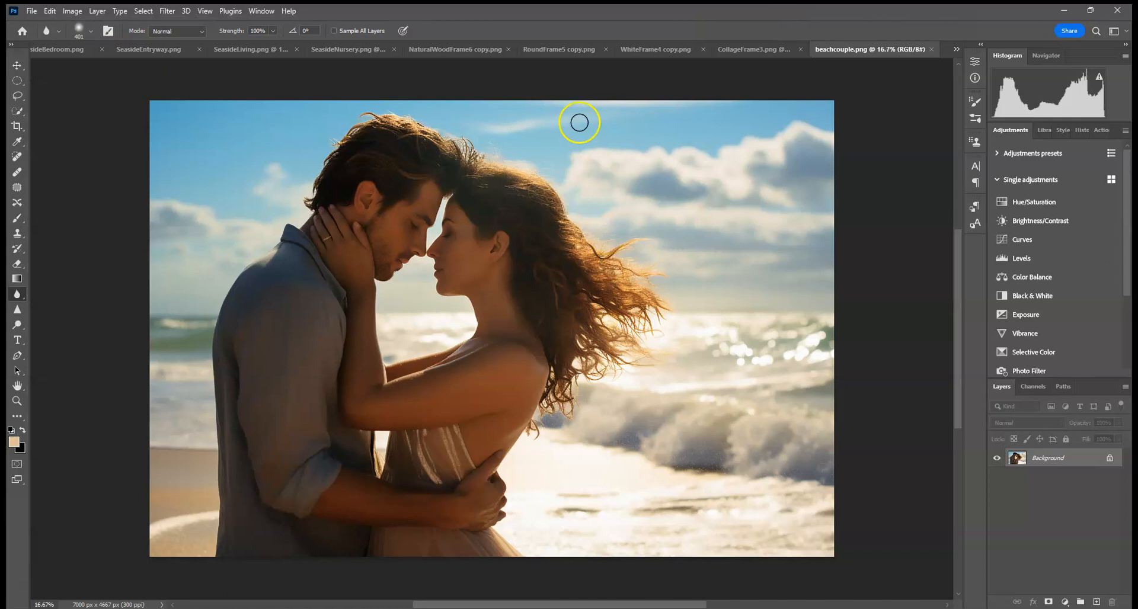
Step: Look through the open mockup and frame documents one by one
{"action": "left_click", "coordinate": [645, 52]}
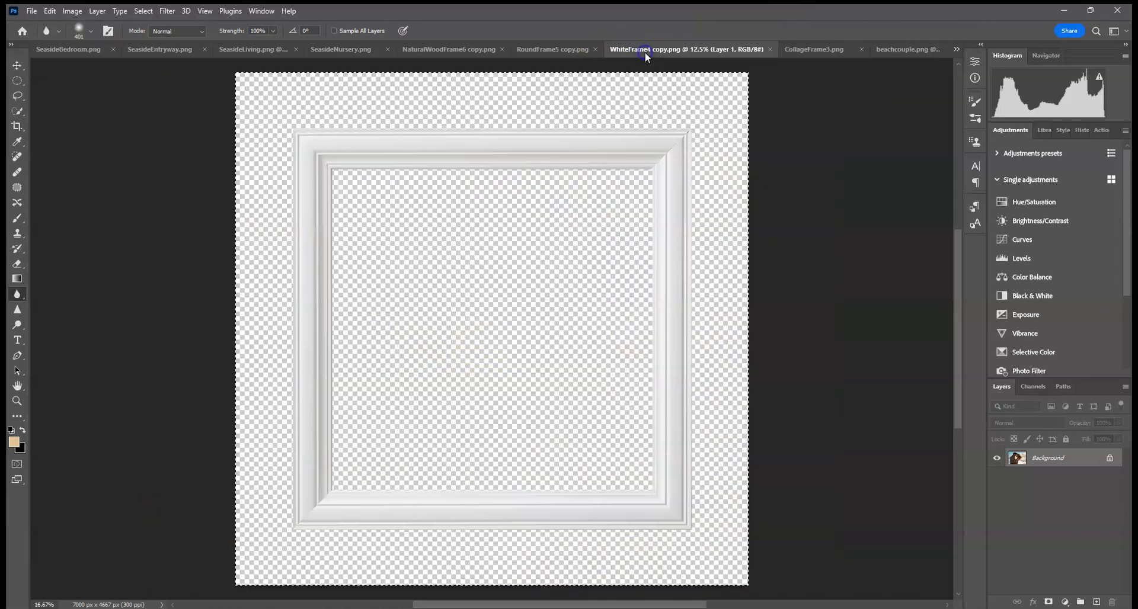
{"action": "left_click", "coordinate": [556, 52]}
{"action": "left_click", "coordinate": [449, 51]}
{"action": "left_click", "coordinate": [349, 51]}
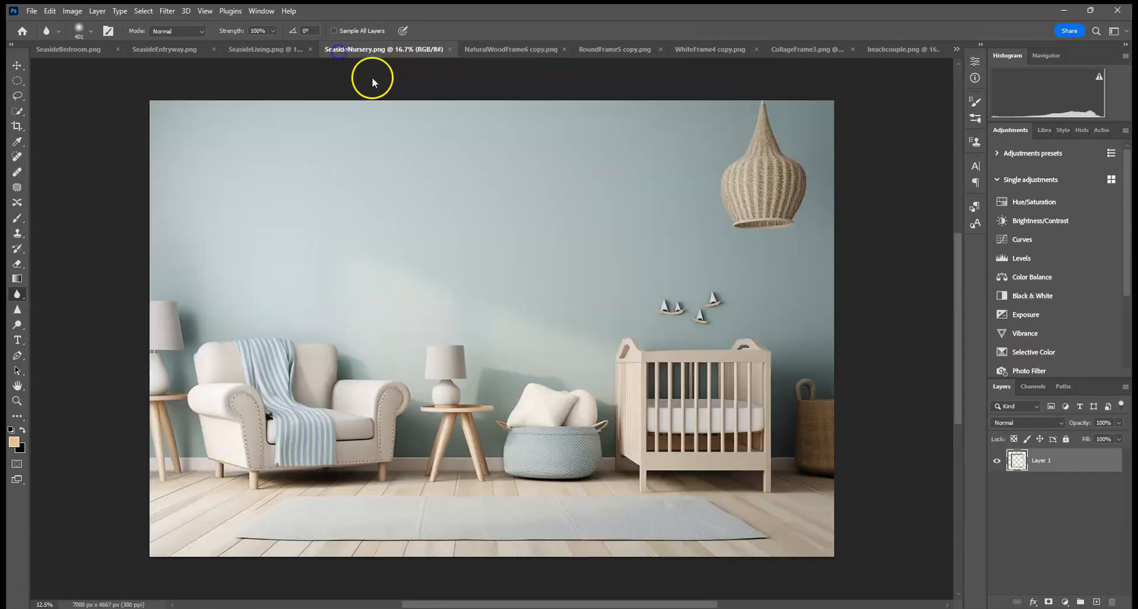
{"action": "left_click", "coordinate": [277, 50]}
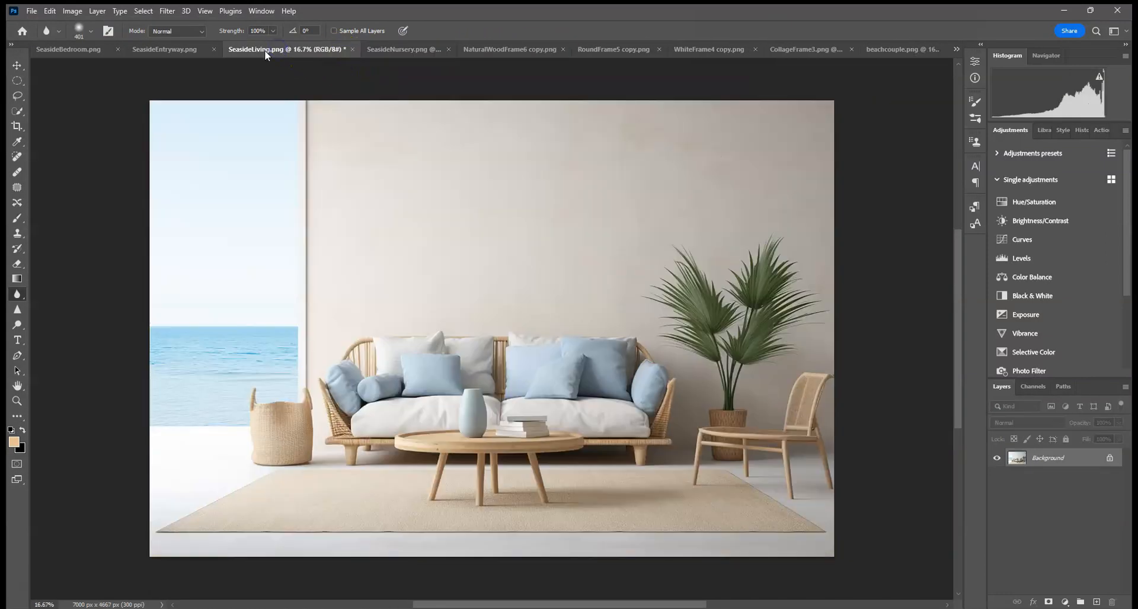
{"action": "left_click", "coordinate": [189, 49]}
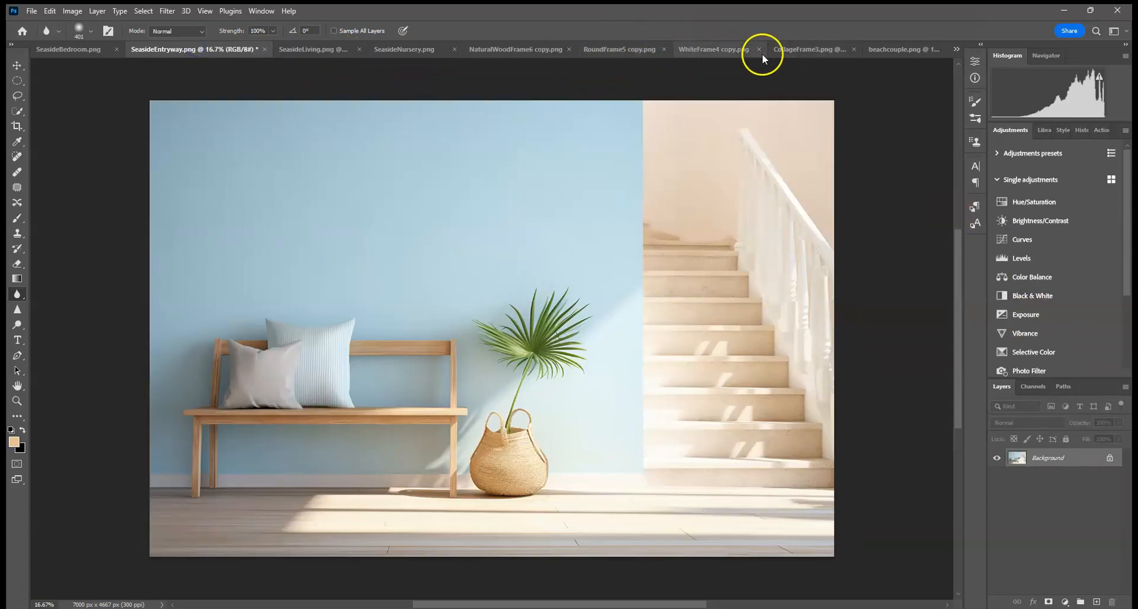
{"action": "left_click", "coordinate": [532, 51]}
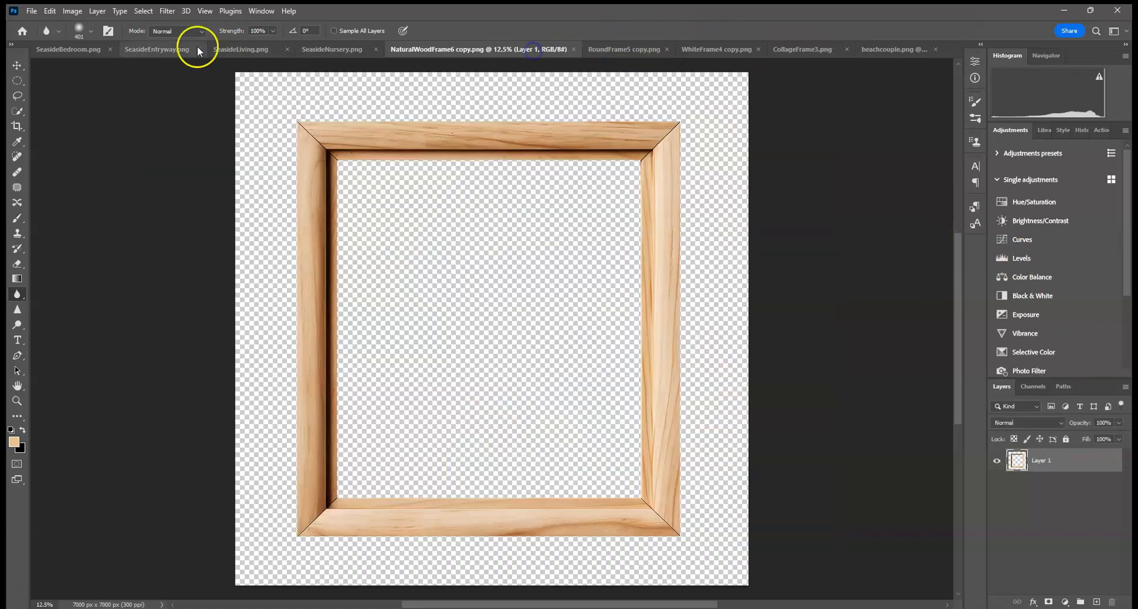
Step: Copy the natural wood frame and paste it into the SeasideEntryway mockup
{"action": "left_click", "coordinate": [138, 18]}
{"action": "left_click", "coordinate": [147, 25]}
{"action": "left_click", "coordinate": [50, 11]}
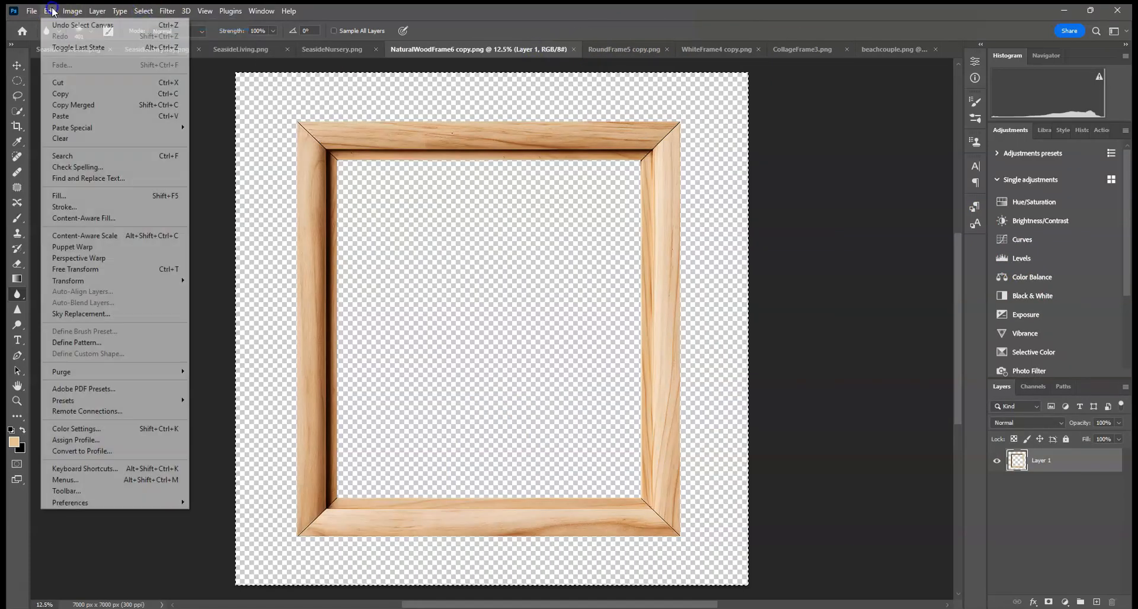
{"action": "left_click", "coordinate": [66, 93]}
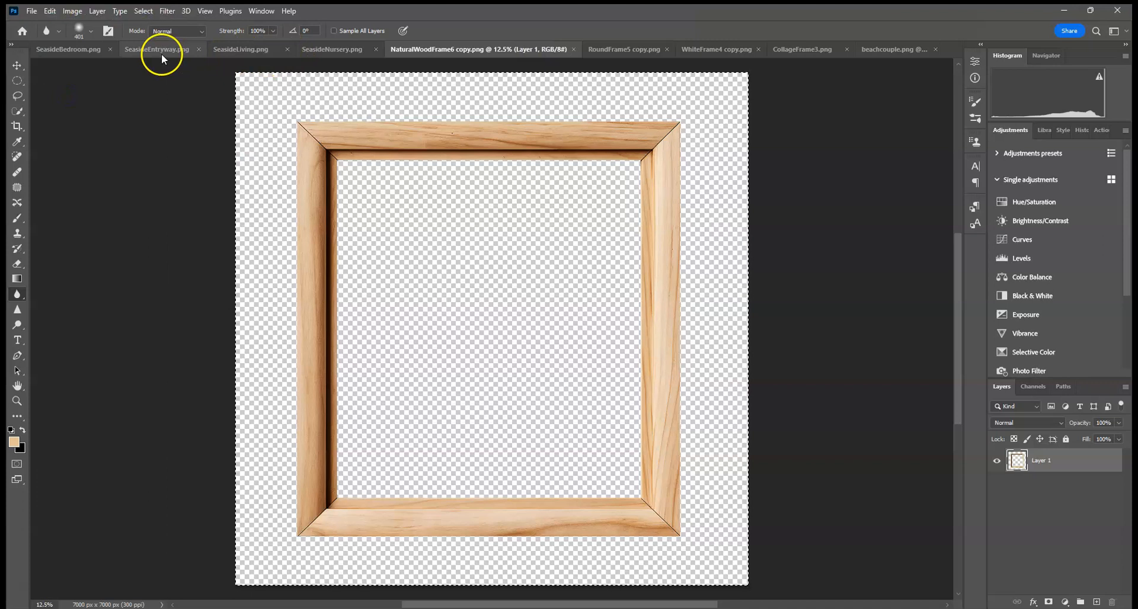
{"action": "left_click", "coordinate": [161, 51]}
{"action": "left_click", "coordinate": [49, 10]}
{"action": "left_click", "coordinate": [75, 112]}
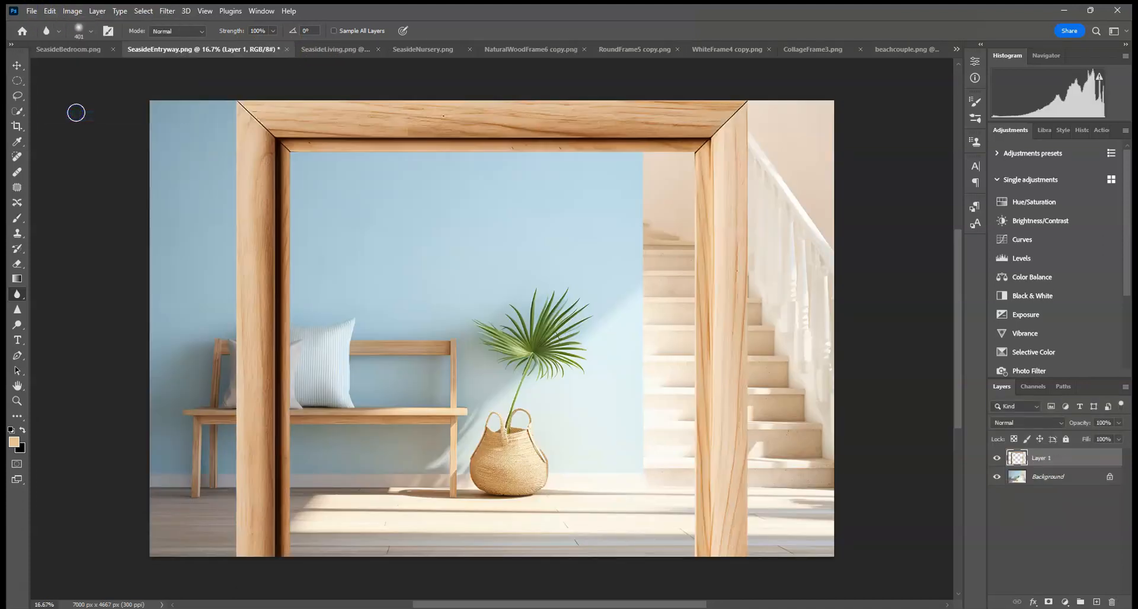
Step: Scale the pasted frame down and place it on the wall above the bench
{"action": "key", "text": "ctrl+t"}
{"action": "left_click_drag", "start_coordinate": [745, 95], "coordinate": [431, 153]}
{"action": "left_click", "coordinate": [587, 30]}
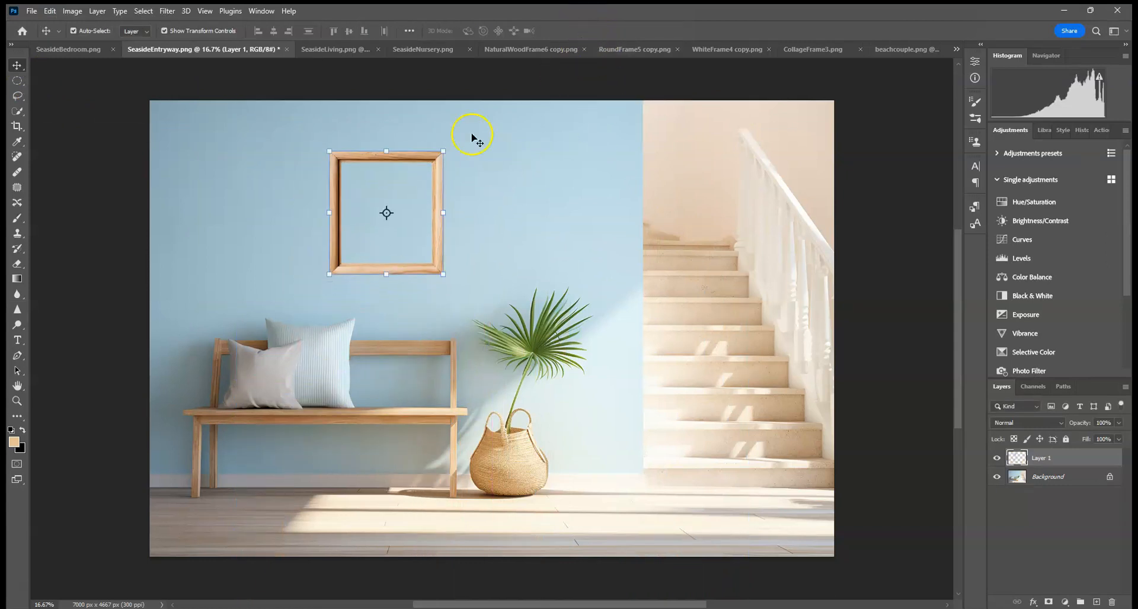
Step: Stretch the frame wider, to about 136% width and 113% height
{"action": "left_click", "coordinate": [444, 151]}
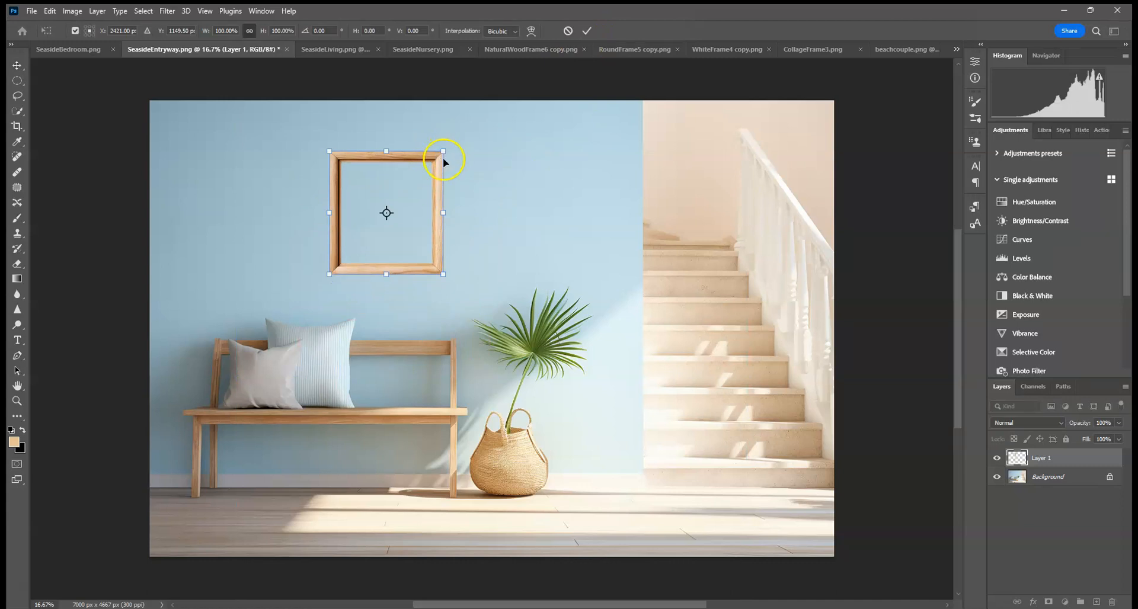
{"action": "left_click_drag", "start_coordinate": [449, 153], "coordinate": [427, 170]}
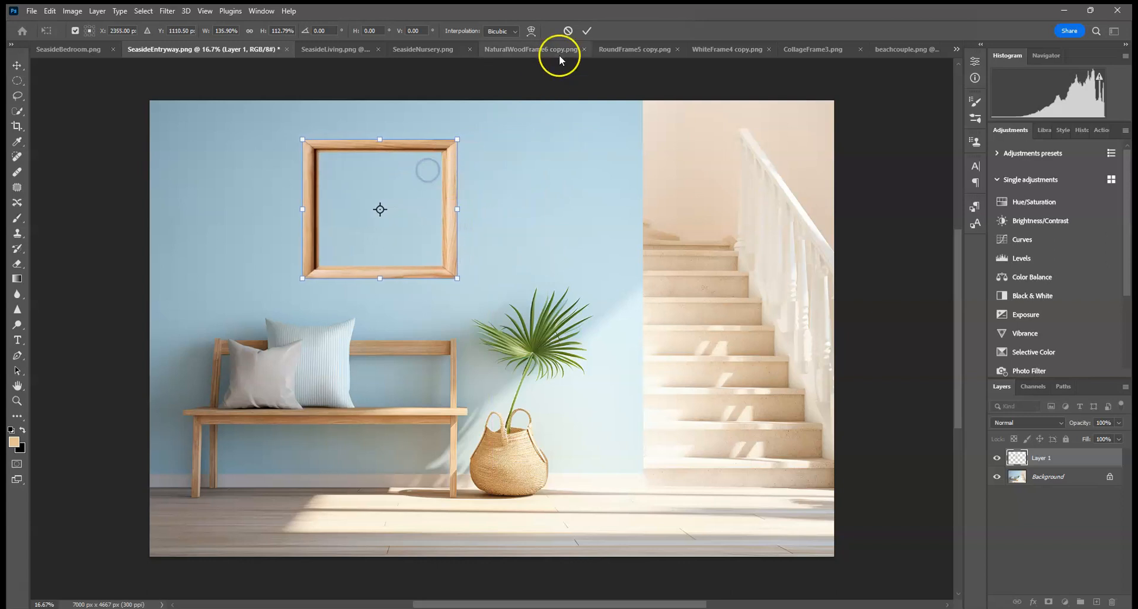
{"action": "left_click", "coordinate": [587, 30]}
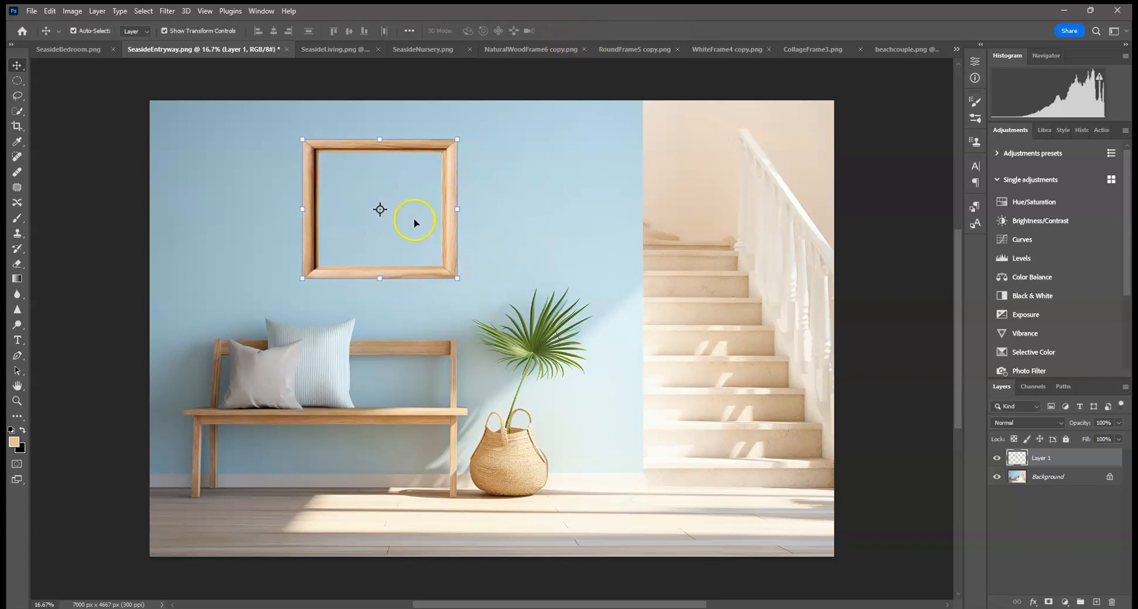
Step: Flip the frame horizontally and apply the transform
{"action": "left_click", "coordinate": [452, 140]}
{"action": "right_click", "coordinate": [443, 174]}
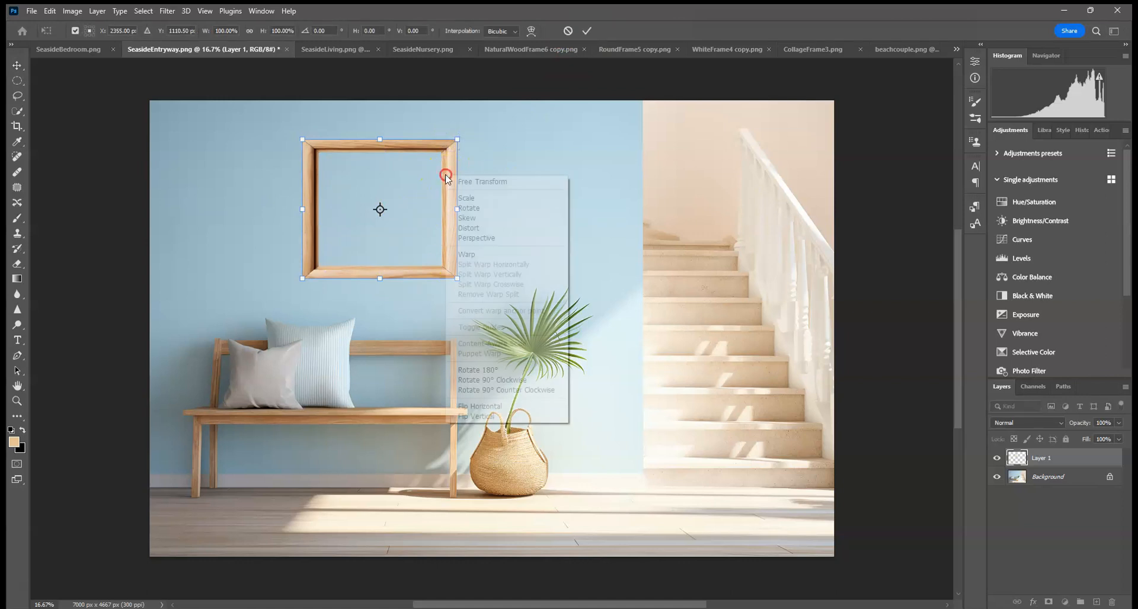
{"action": "left_click", "coordinate": [478, 406]}
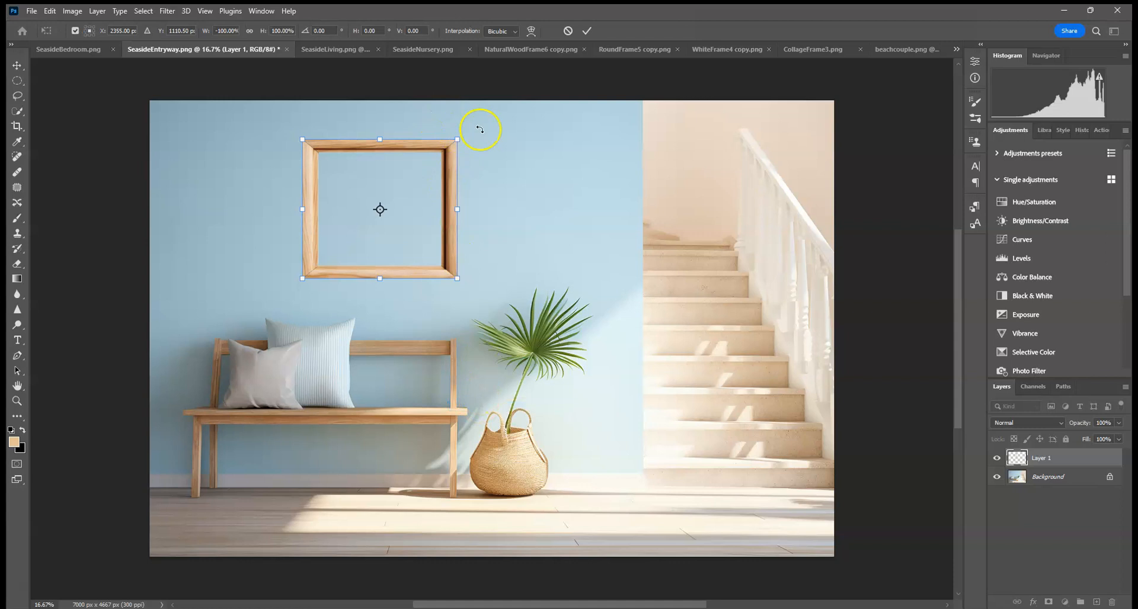
{"action": "left_click", "coordinate": [587, 31]}
{"action": "left_click", "coordinate": [559, 141]}
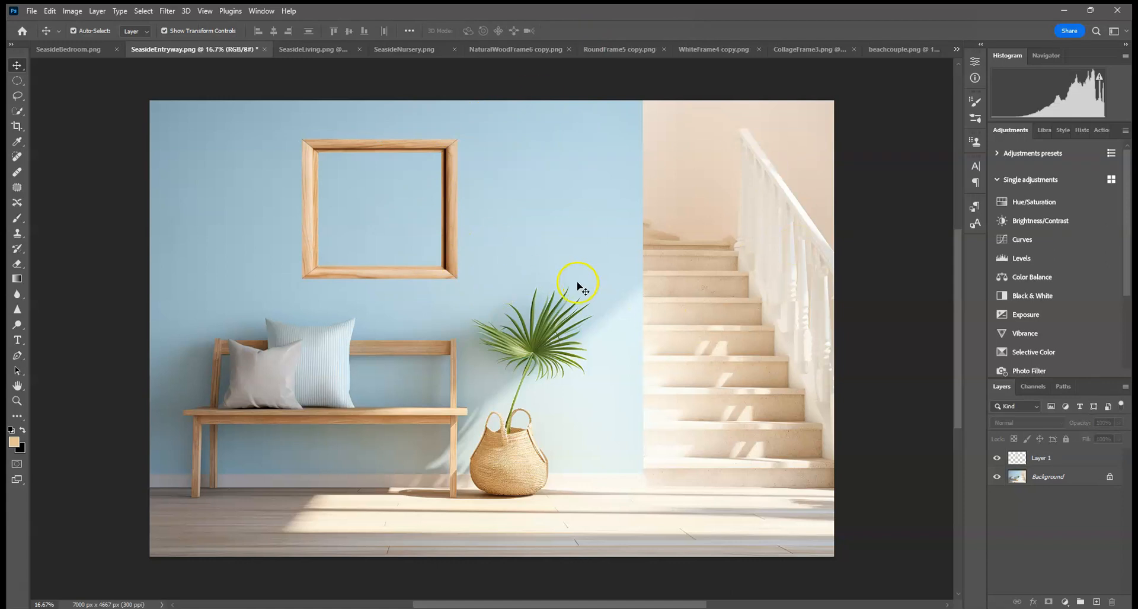
Step: Try several horizontal and vertical flips on the frame to match the room's lighting, then apply the transform
{"action": "left_click", "coordinate": [458, 279]}
{"action": "left_click", "coordinate": [457, 139]}
{"action": "right_click", "coordinate": [464, 167]}
{"action": "right_click", "coordinate": [441, 169]}
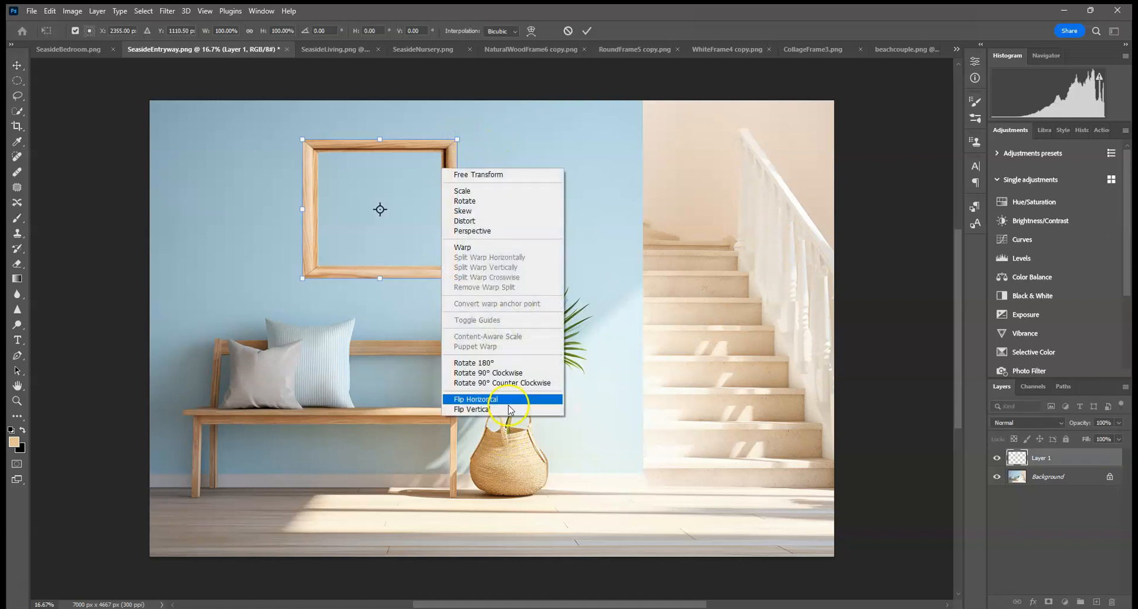
{"action": "left_click", "coordinate": [475, 399]}
{"action": "right_click", "coordinate": [424, 218]}
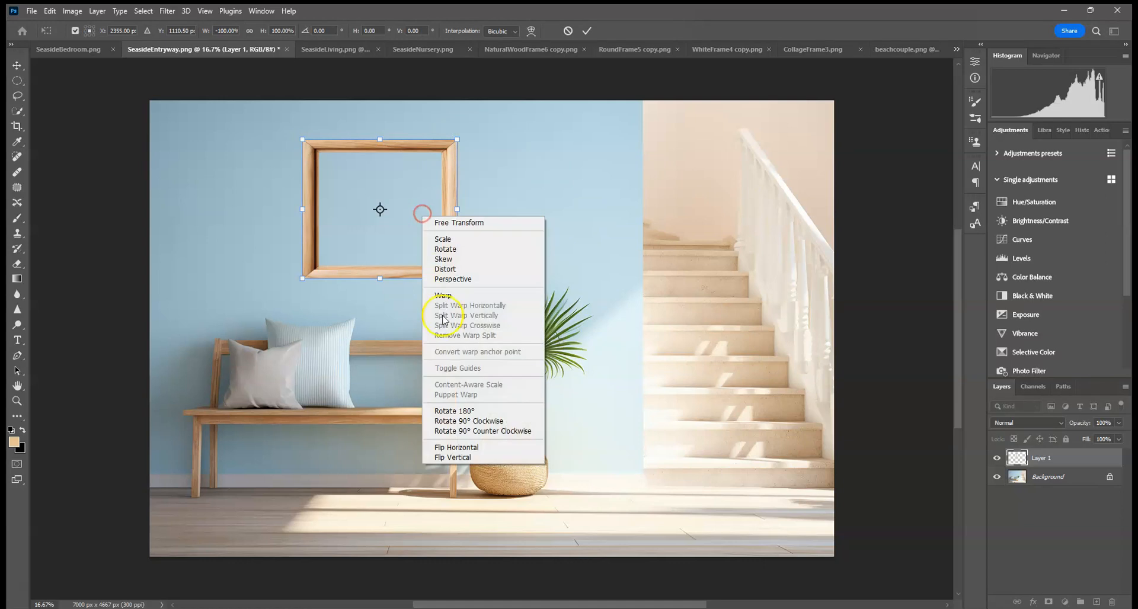
{"action": "left_click", "coordinate": [471, 457]}
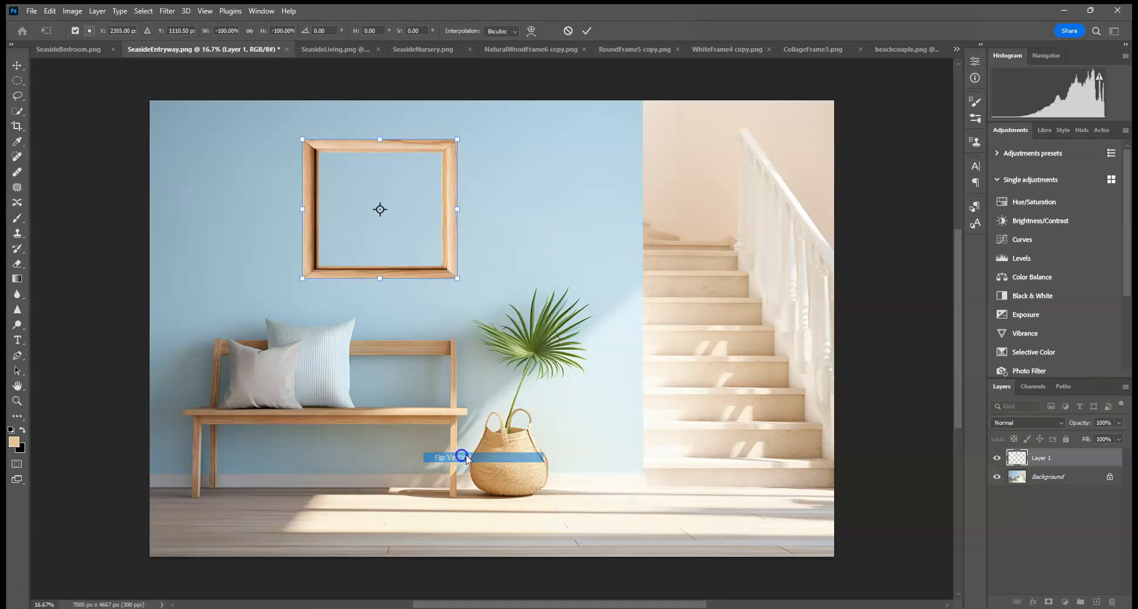
{"action": "right_click", "coordinate": [401, 242]}
{"action": "left_click", "coordinate": [441, 472]}
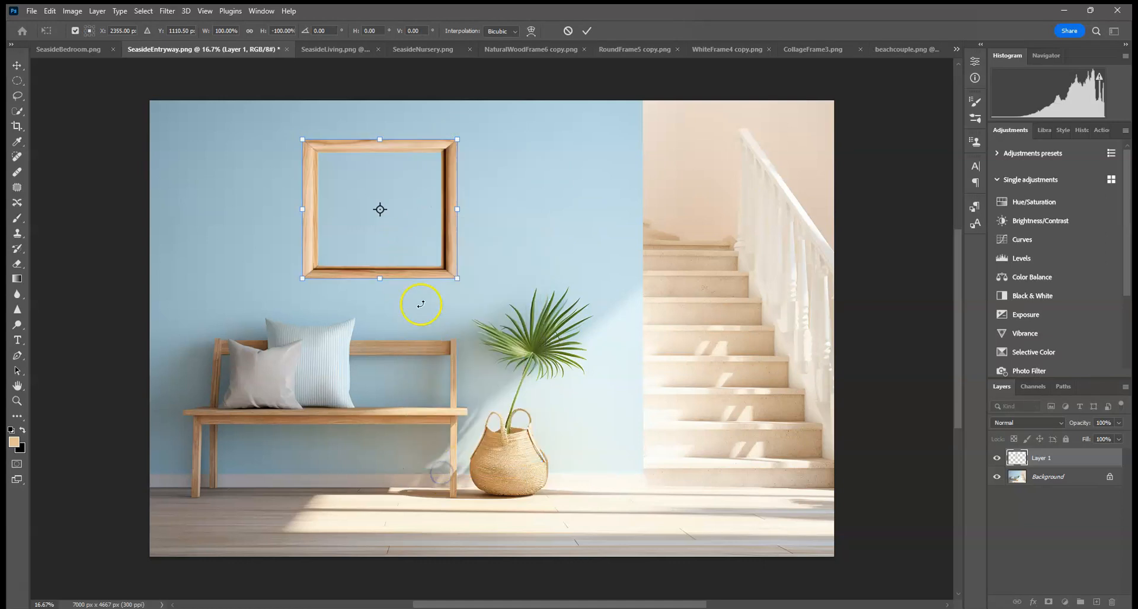
{"action": "right_click", "coordinate": [413, 243]}
{"action": "left_click", "coordinate": [472, 482]}
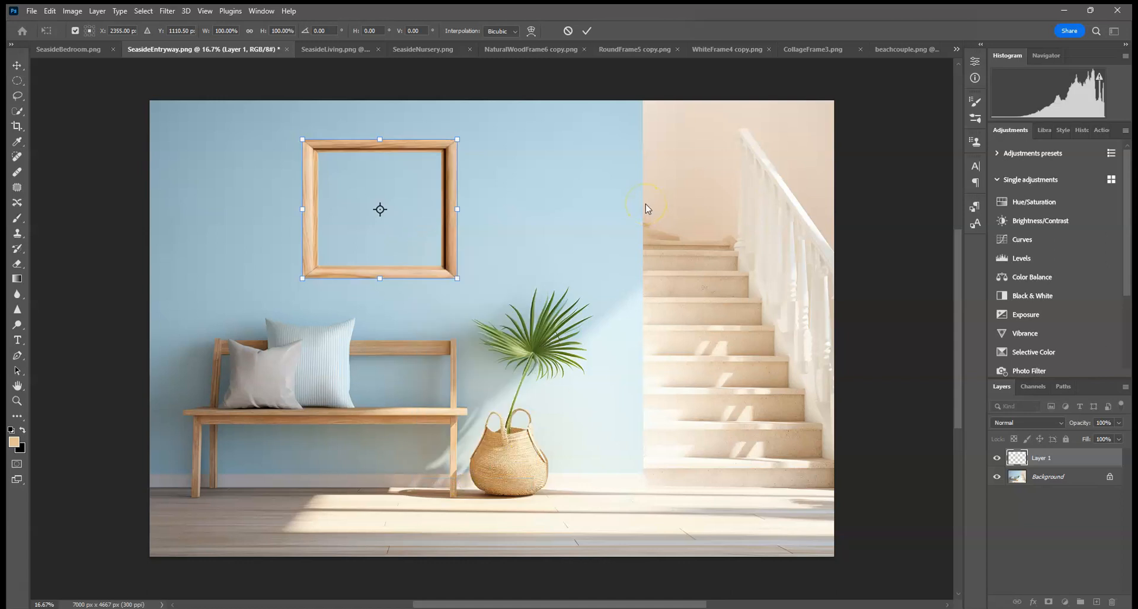
{"action": "left_click", "coordinate": [585, 31]}
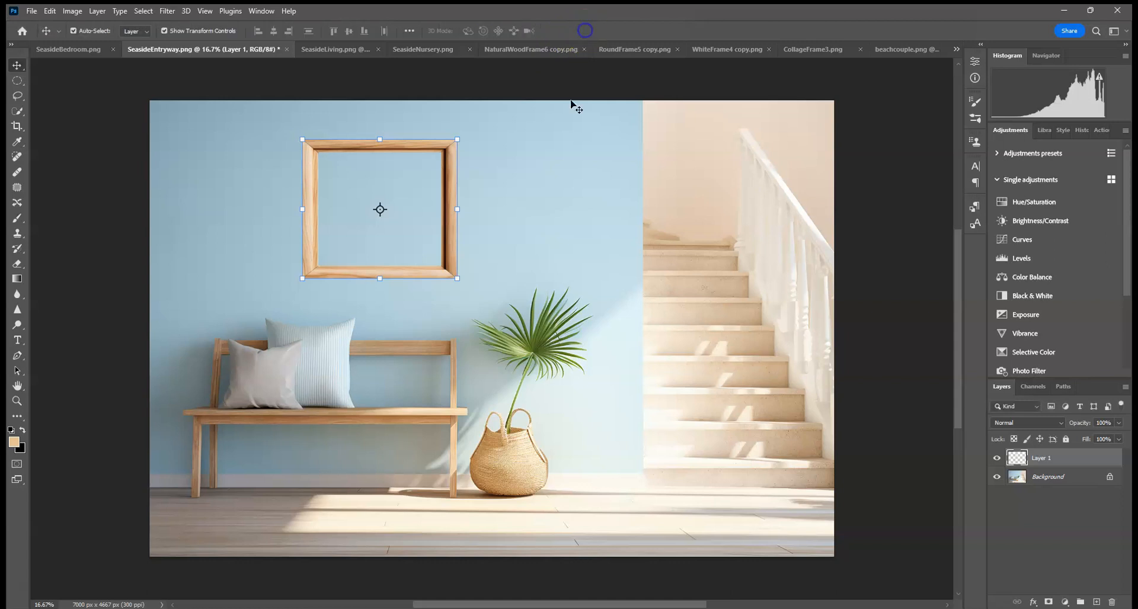
Step: Select the frame layer and switch to the Burn tool with its range set to Midtones
{"action": "left_click", "coordinate": [255, 224]}
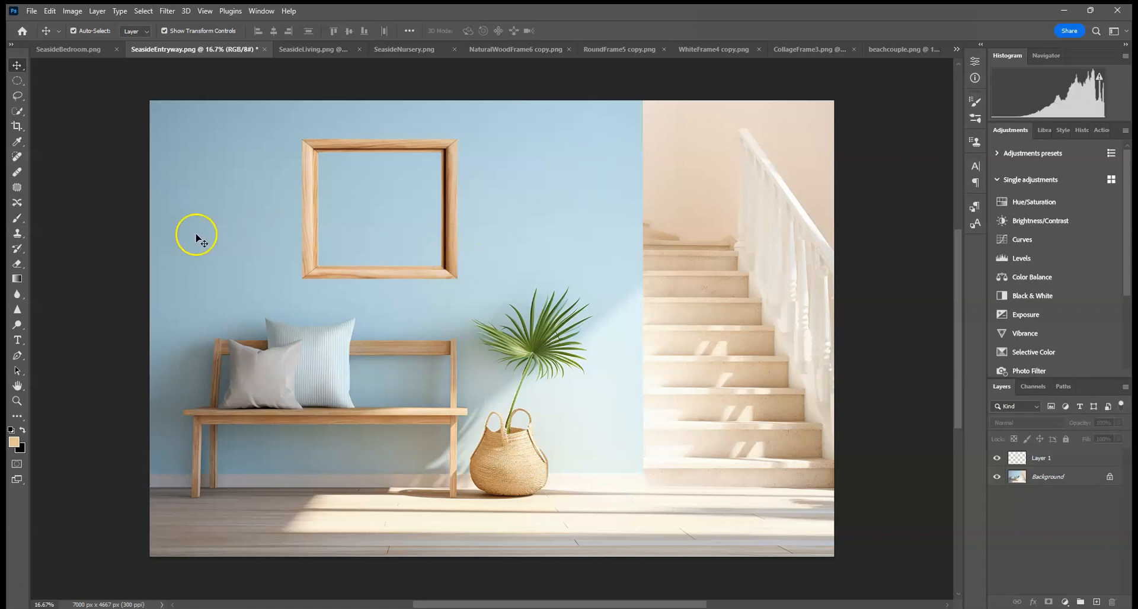
{"action": "left_click", "coordinate": [18, 324]}
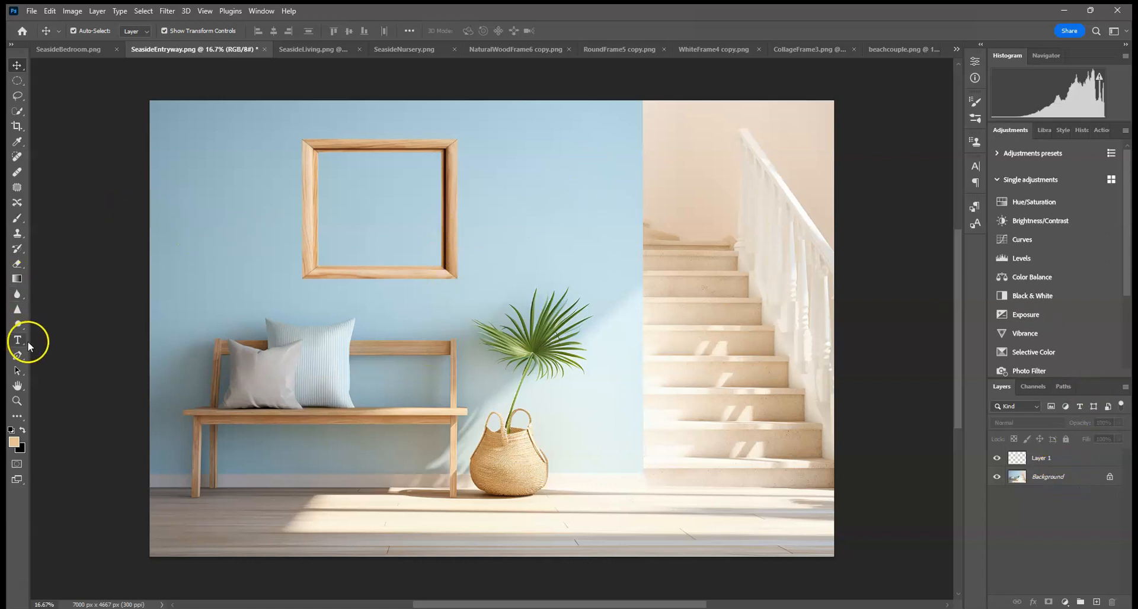
{"action": "left_click", "coordinate": [1089, 465]}
{"action": "left_click", "coordinate": [172, 30]}
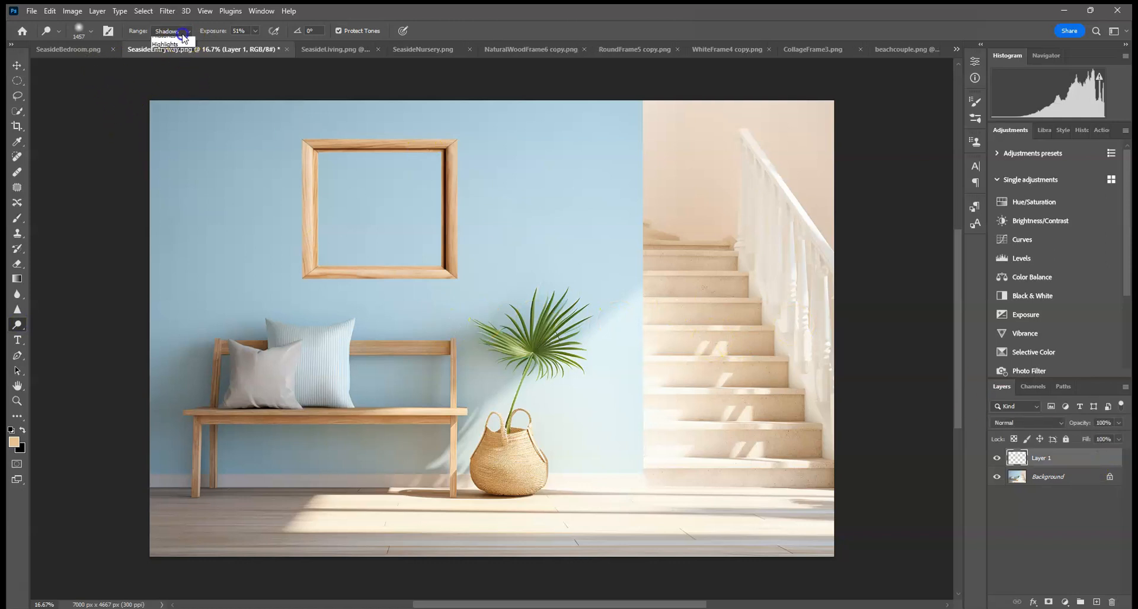
{"action": "left_click", "coordinate": [169, 46]}
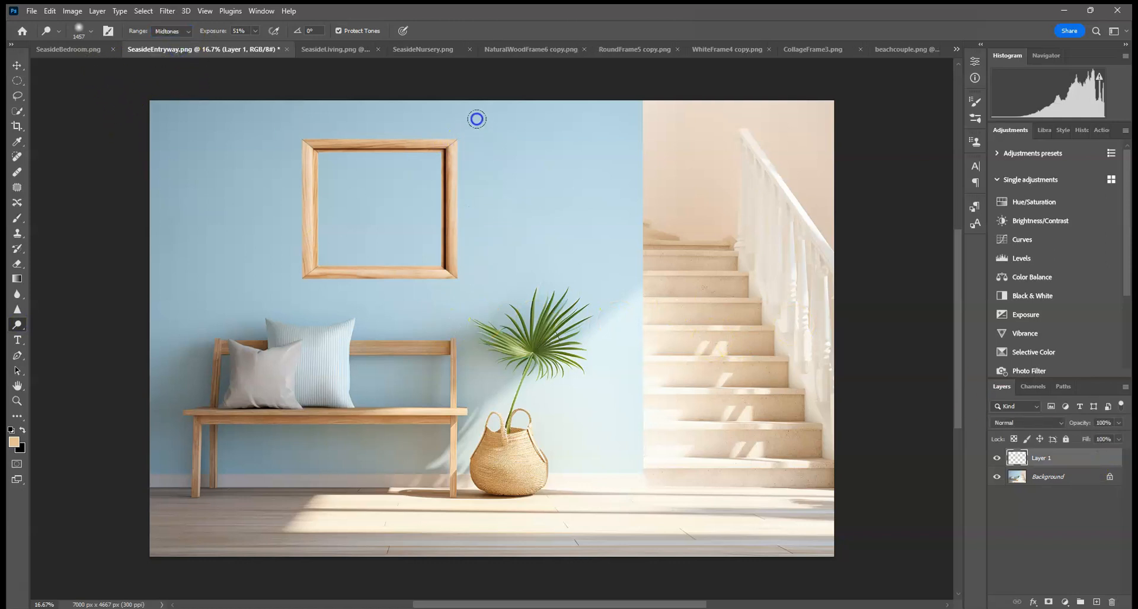
{"action": "right_click", "coordinate": [16, 325]}
{"action": "left_click", "coordinate": [57, 332]}
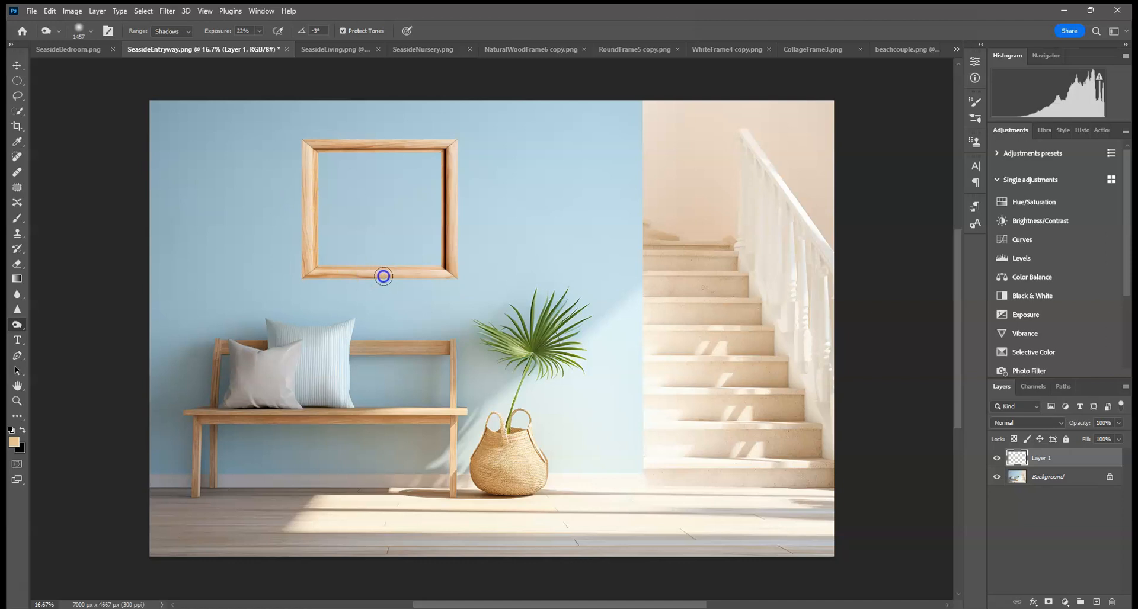
{"action": "left_click", "coordinate": [172, 31]}
{"action": "left_click", "coordinate": [169, 44]}
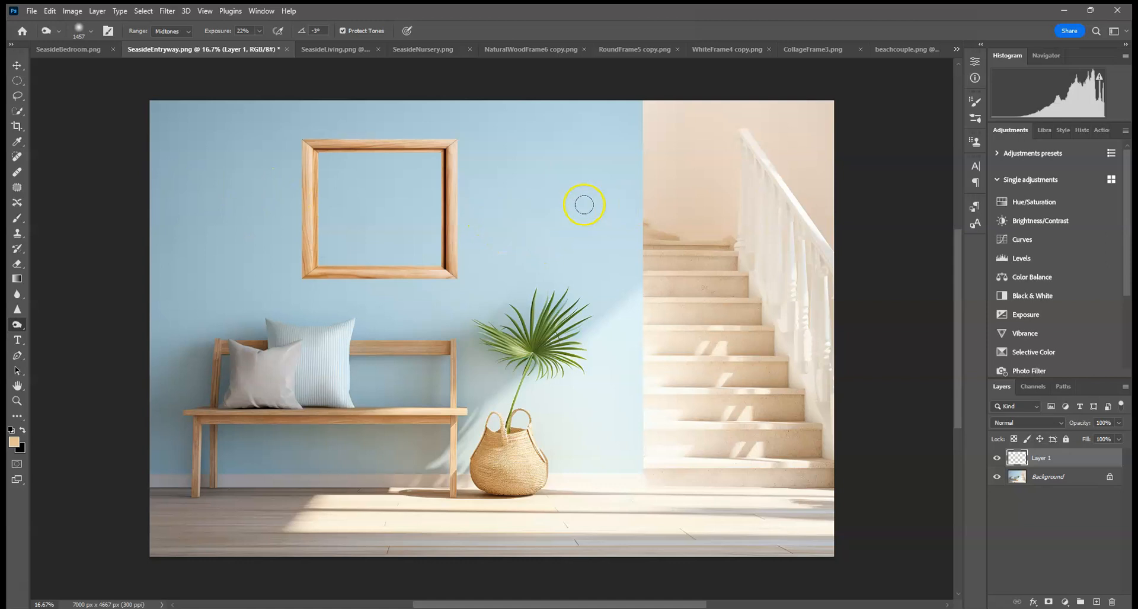
Step: Add a Hue/Saturation adjustment clipped to the frame layer and lower its saturation slightly
{"action": "left_click", "coordinate": [1034, 201]}
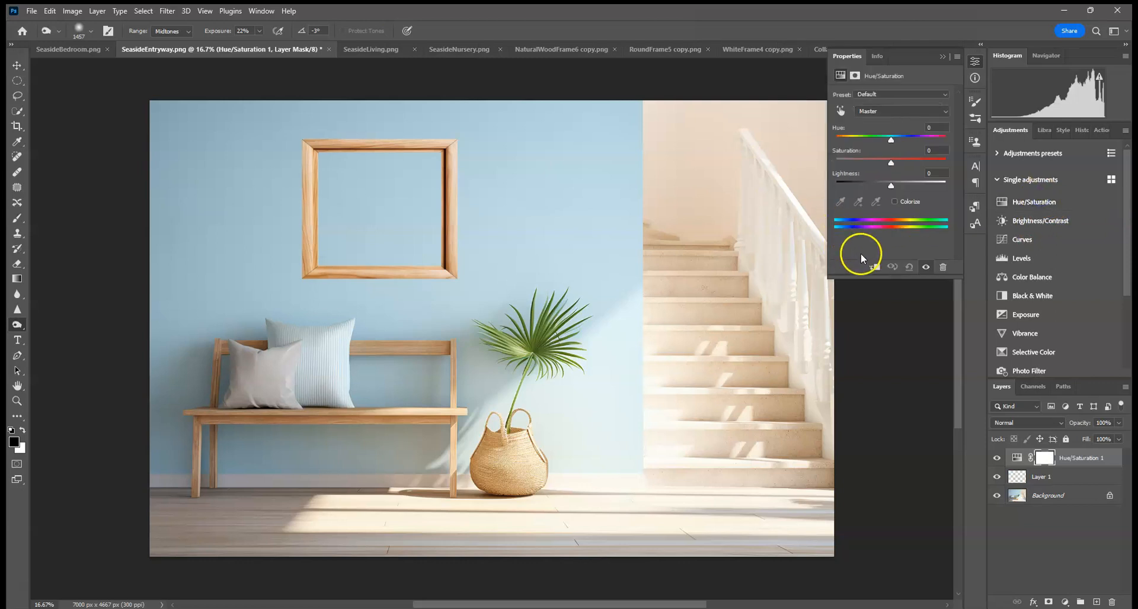
{"action": "left_click", "coordinate": [875, 269]}
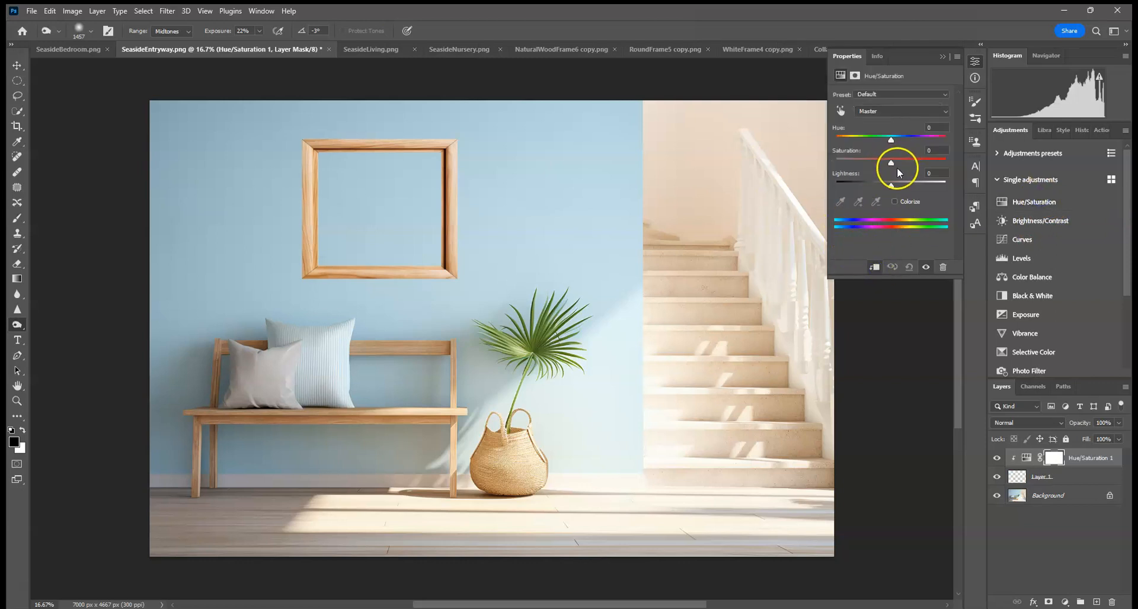
{"action": "left_click_drag", "start_coordinate": [891, 163], "coordinate": [887, 165]}
{"action": "left_click", "coordinate": [942, 57]}
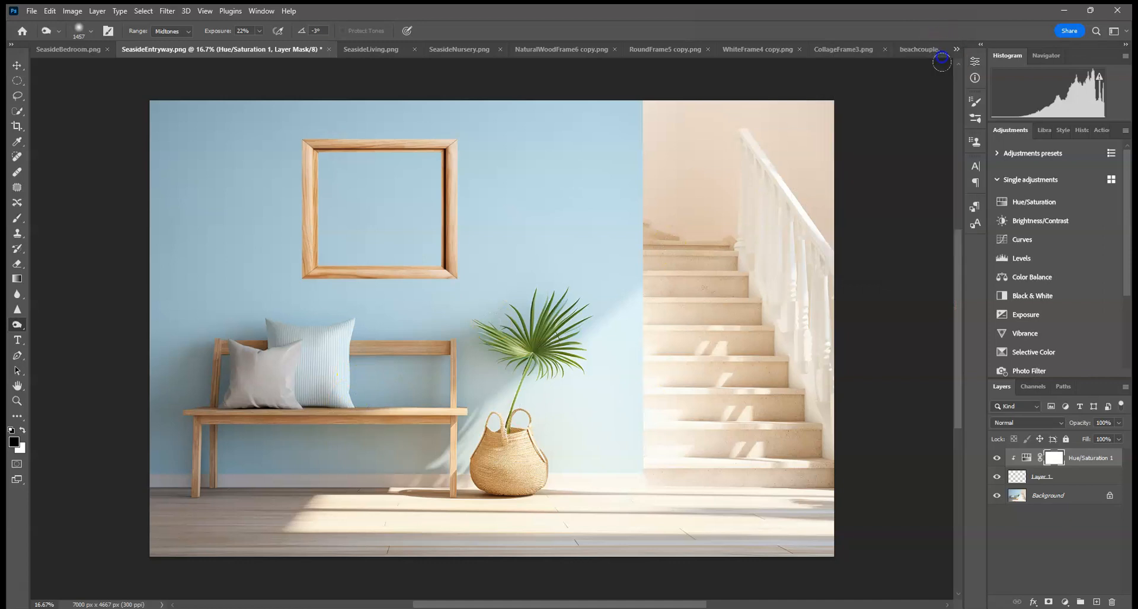
Step: Create a new empty layer directly above the background
{"action": "left_click", "coordinate": [1066, 479]}
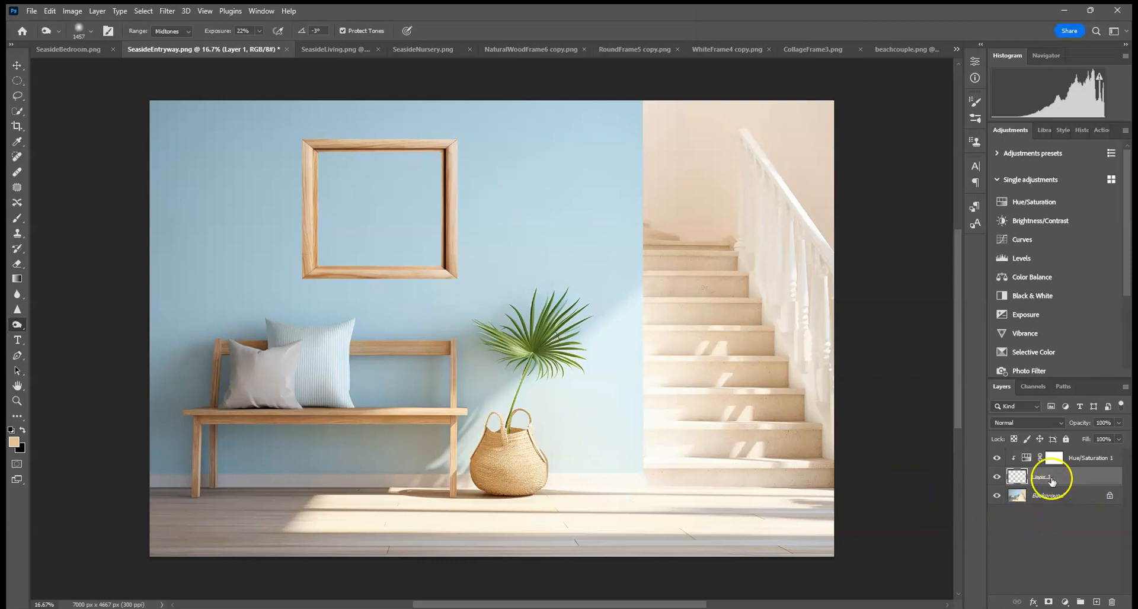
{"action": "left_click", "coordinate": [1060, 498]}
{"action": "left_click", "coordinate": [1095, 601]}
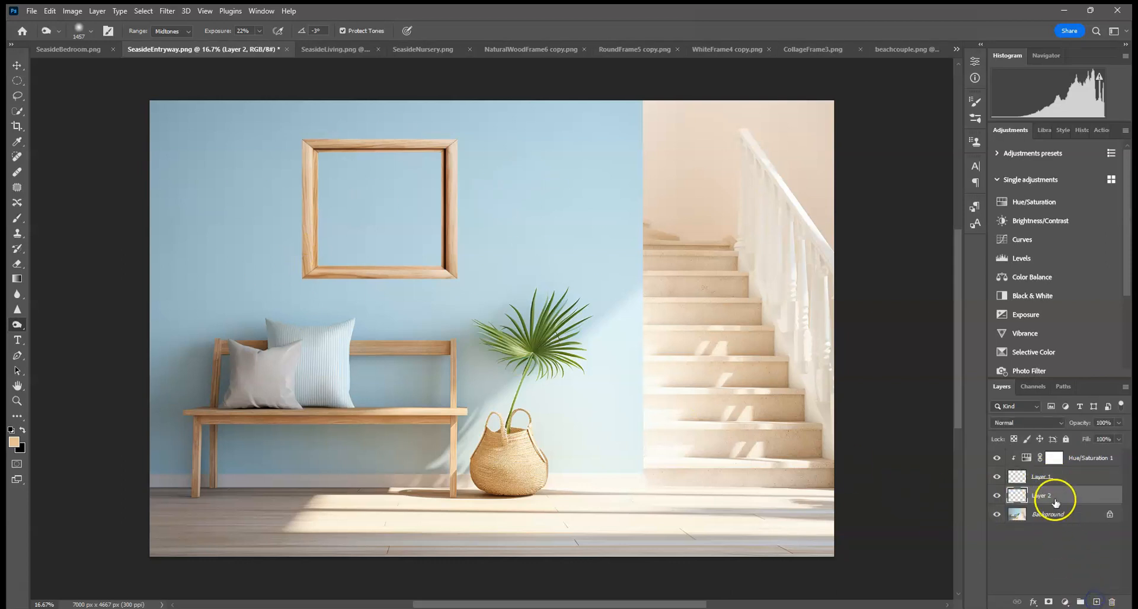
Step: Merge the Hue/Saturation adjustment down into the frame layer
{"action": "left_click", "coordinate": [1060, 477]}
{"action": "right_click", "coordinate": [1095, 462]}
{"action": "left_click", "coordinate": [1037, 497]}
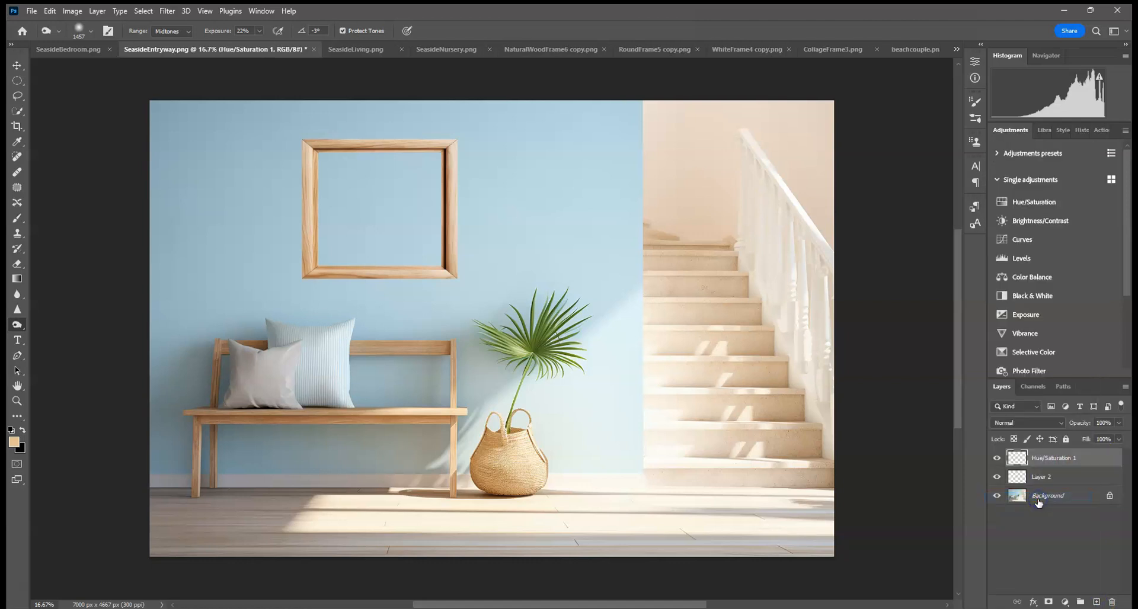
Step: Select the empty layer and marquee the frame's inner opening with the Rectangular Marquee tool
{"action": "left_click", "coordinate": [1061, 476]}
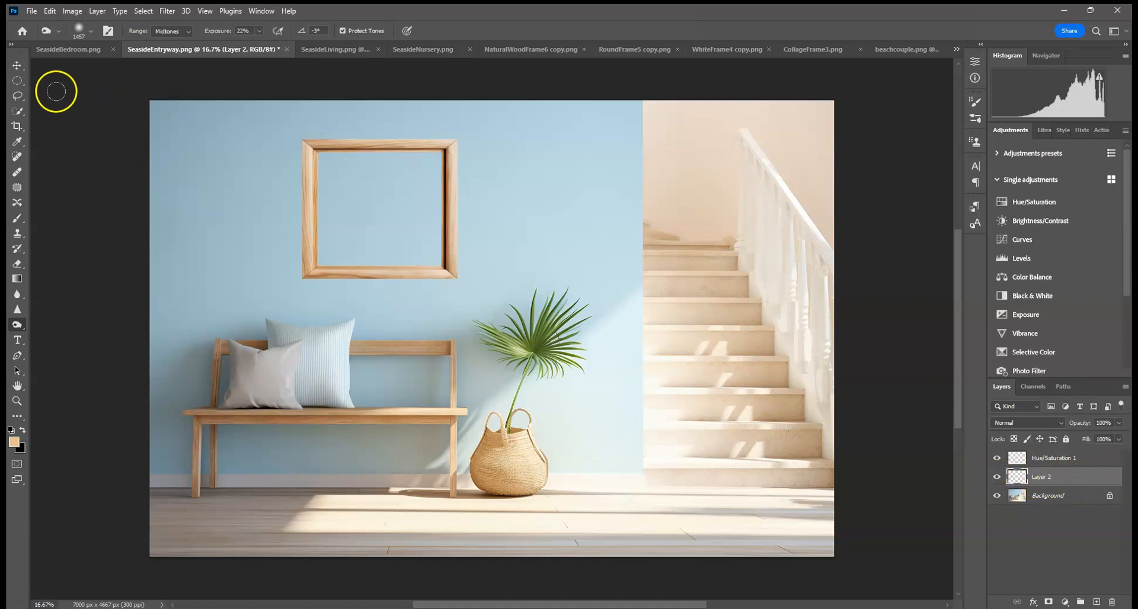
{"action": "left_click", "coordinate": [17, 82]}
{"action": "right_click", "coordinate": [17, 83]}
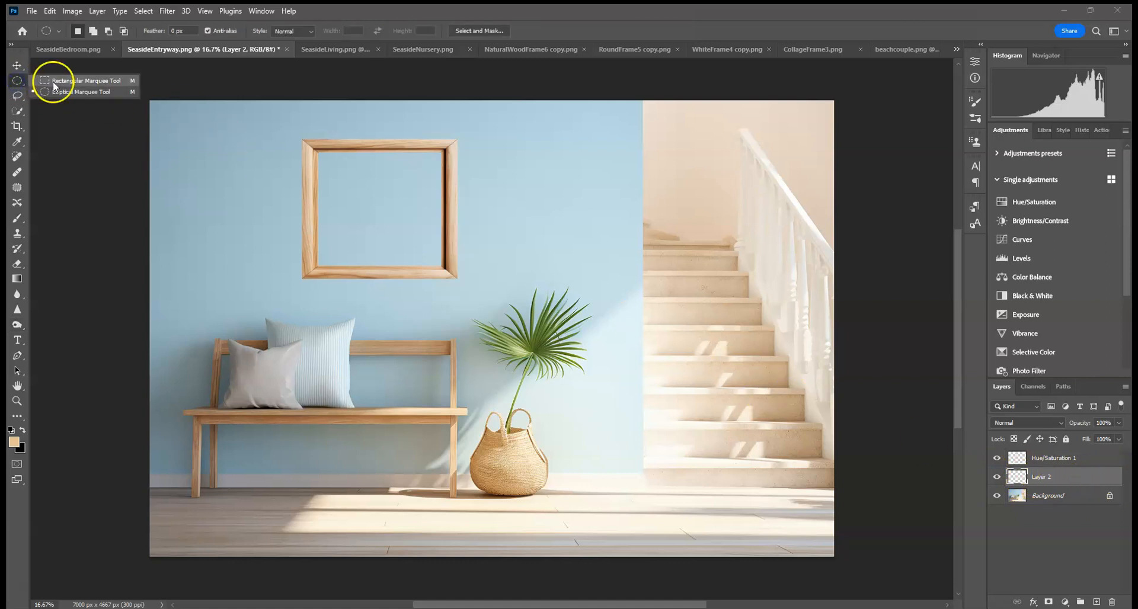
{"action": "left_click", "coordinate": [53, 81]}
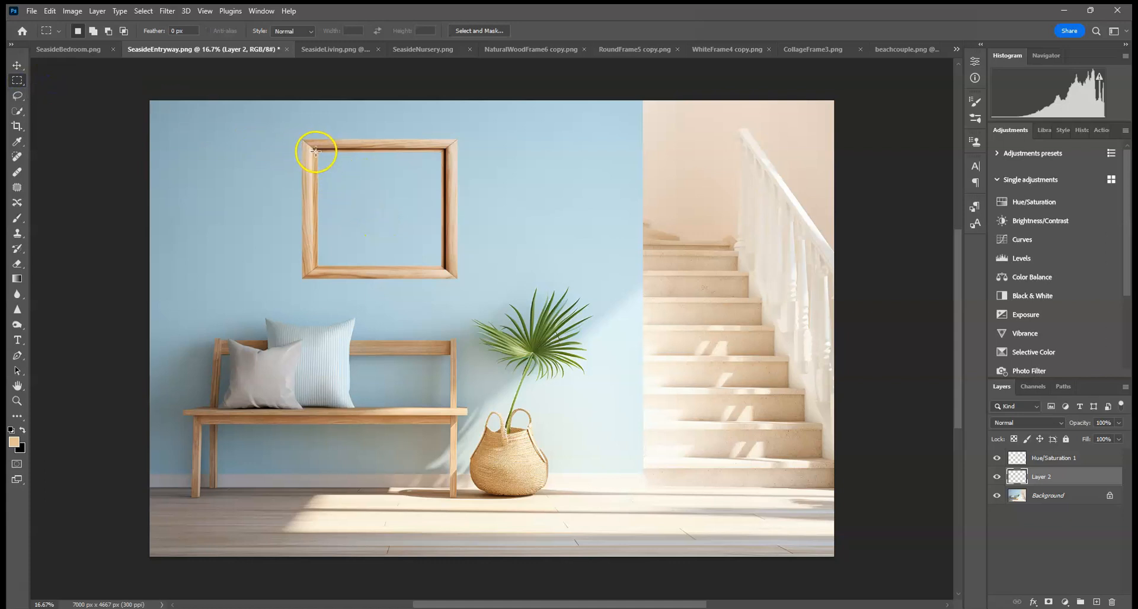
{"action": "key", "text": "ctrl+plus"}
{"action": "key", "text": "ctrl+plus"}
{"action": "key", "text": "ctrl+plus"}
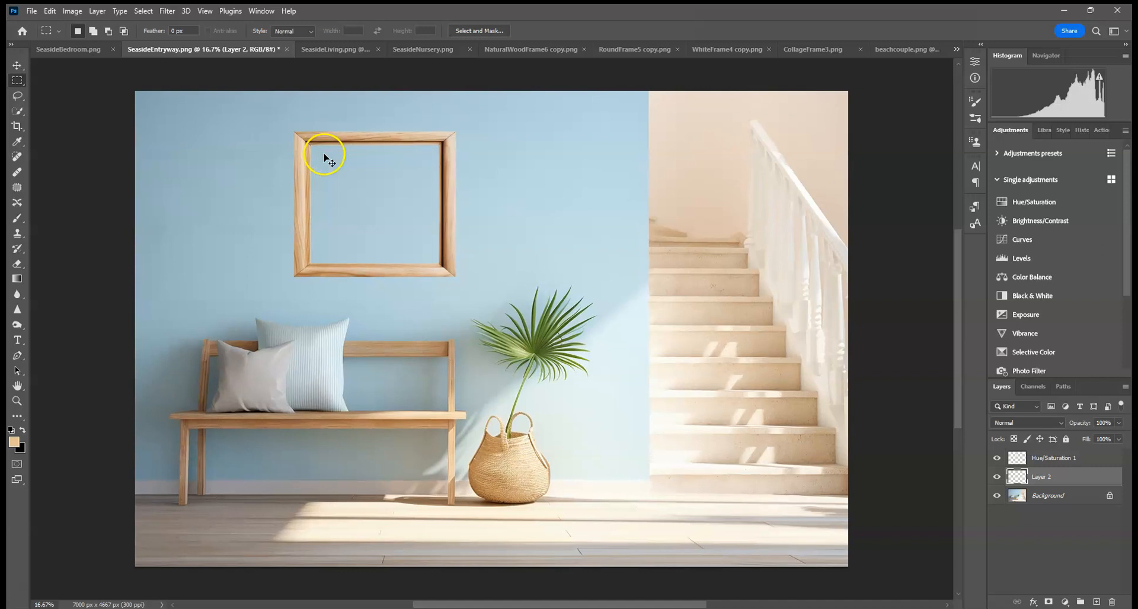
{"action": "left_click_drag", "start_coordinate": [301, 162], "coordinate": [602, 487]}
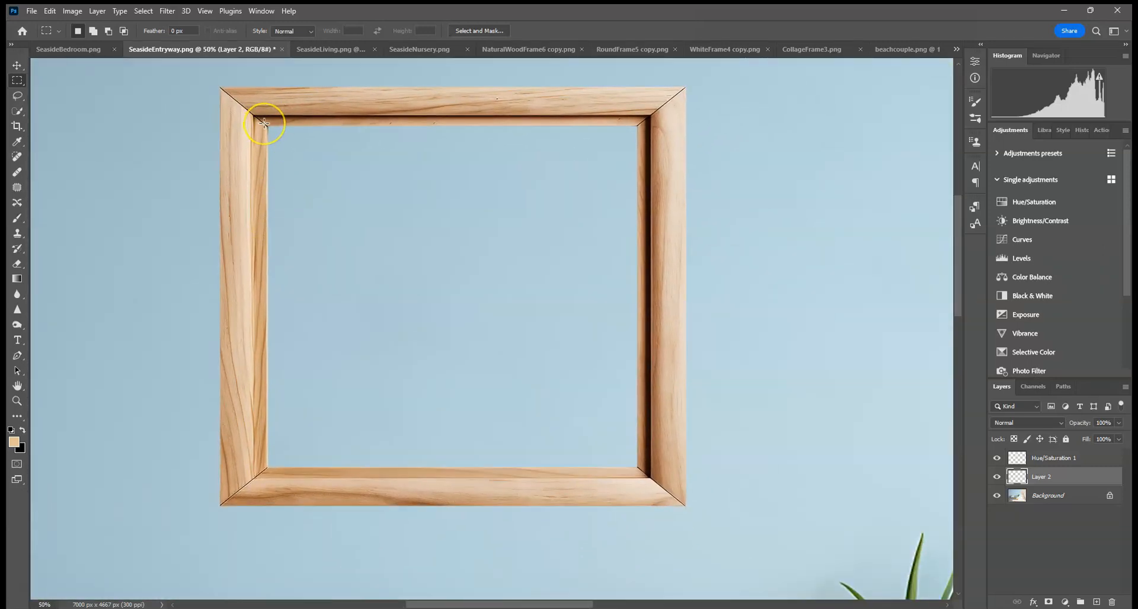
{"action": "left_click_drag", "start_coordinate": [265, 123], "coordinate": [641, 472]}
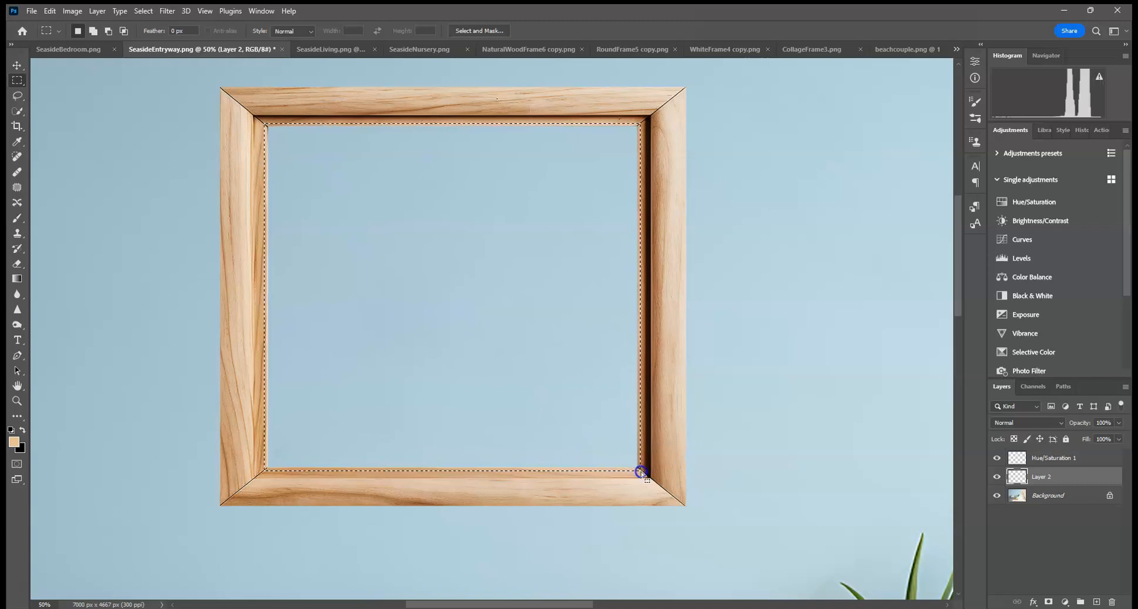
Step: Fill the selected opening with white and deselect
{"action": "right_click", "coordinate": [423, 236]}
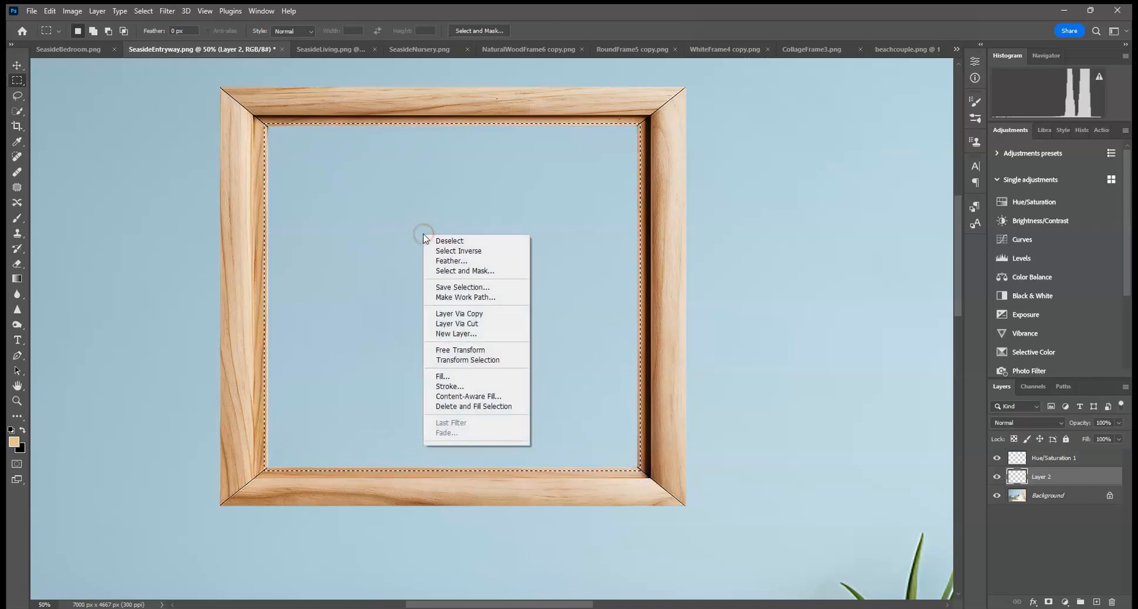
{"action": "left_click", "coordinate": [468, 376]}
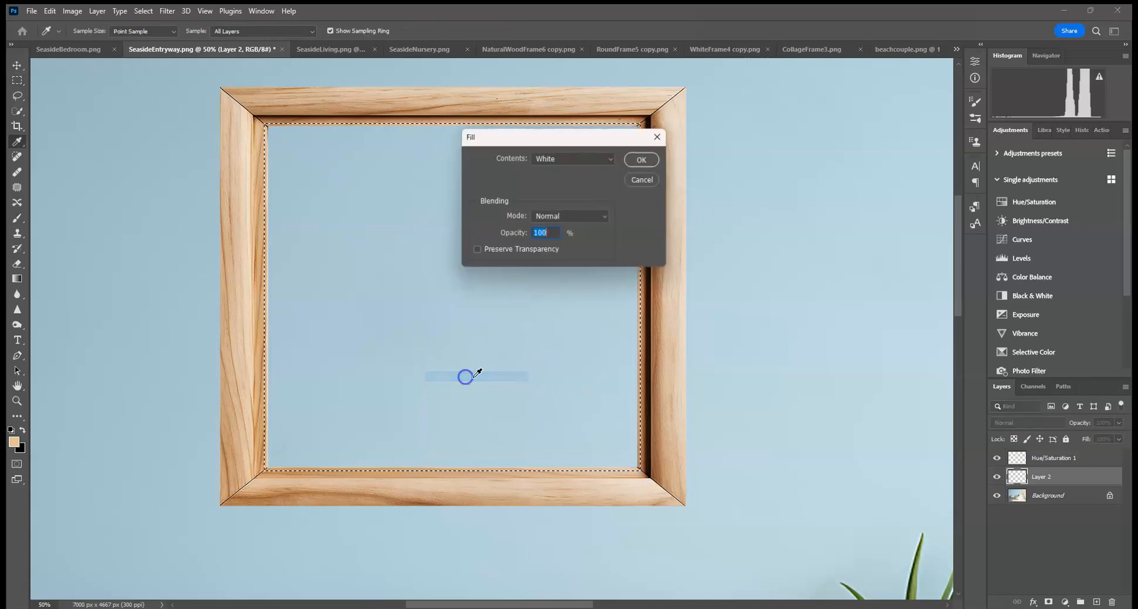
{"action": "left_click", "coordinate": [650, 163]}
{"action": "key", "text": "ctrl+0"}
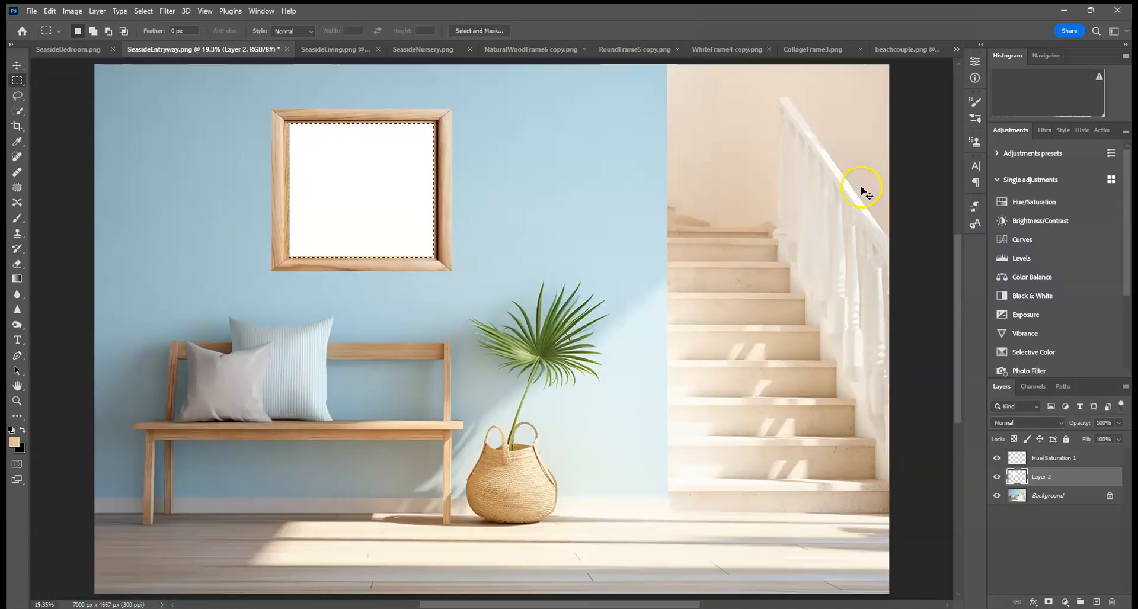
{"action": "key", "text": "ctrl+d"}
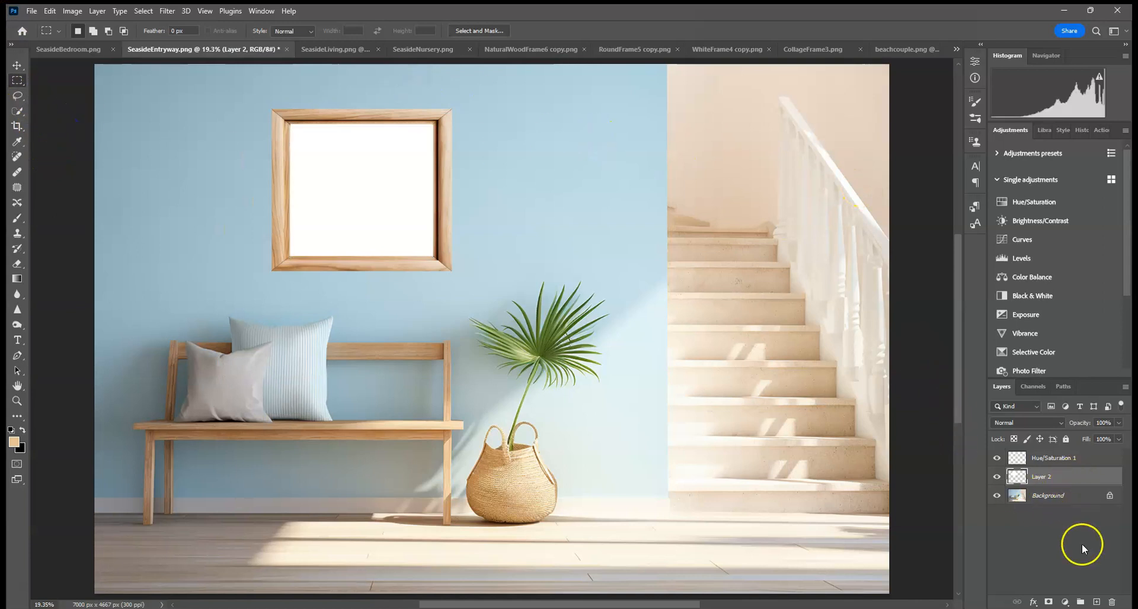
{"action": "left_click", "coordinate": [1095, 602]}
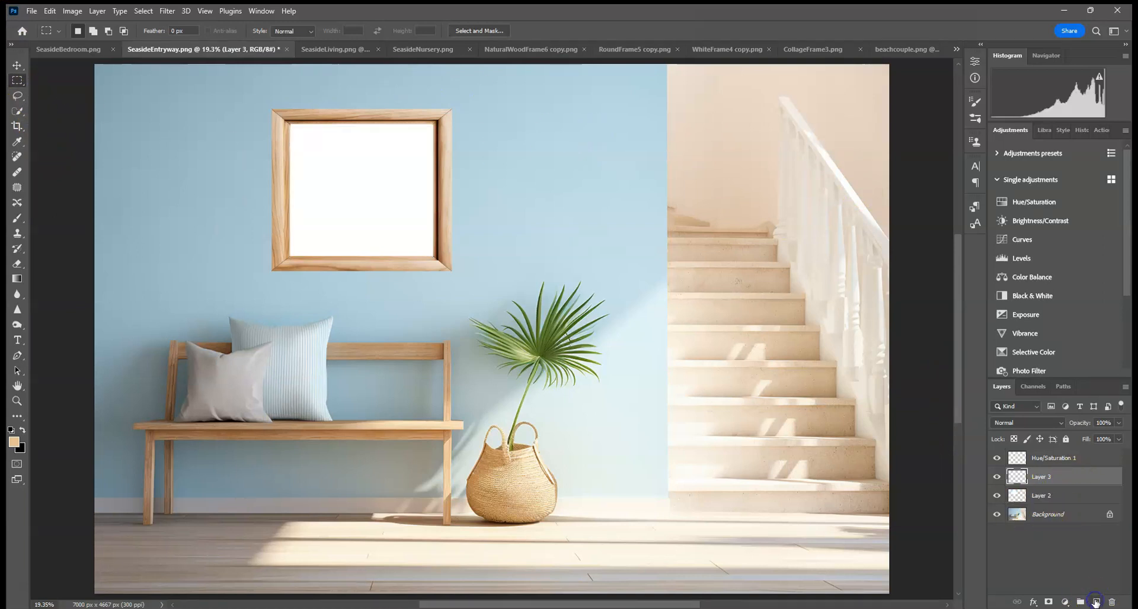
{"action": "right_click", "coordinate": [1050, 476]}
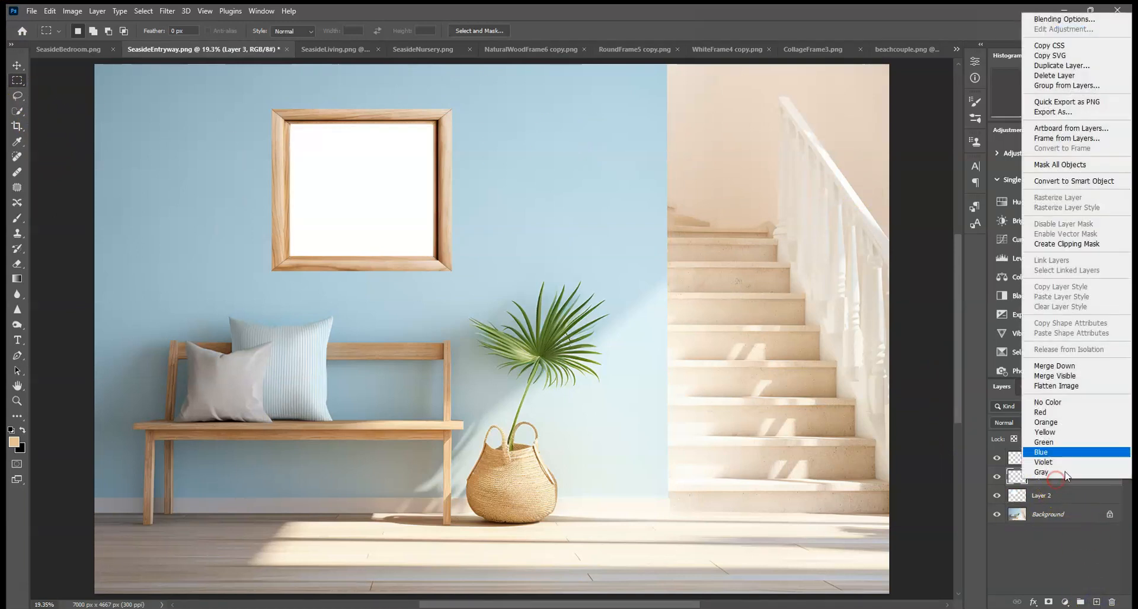
{"action": "left_click", "coordinate": [1102, 244]}
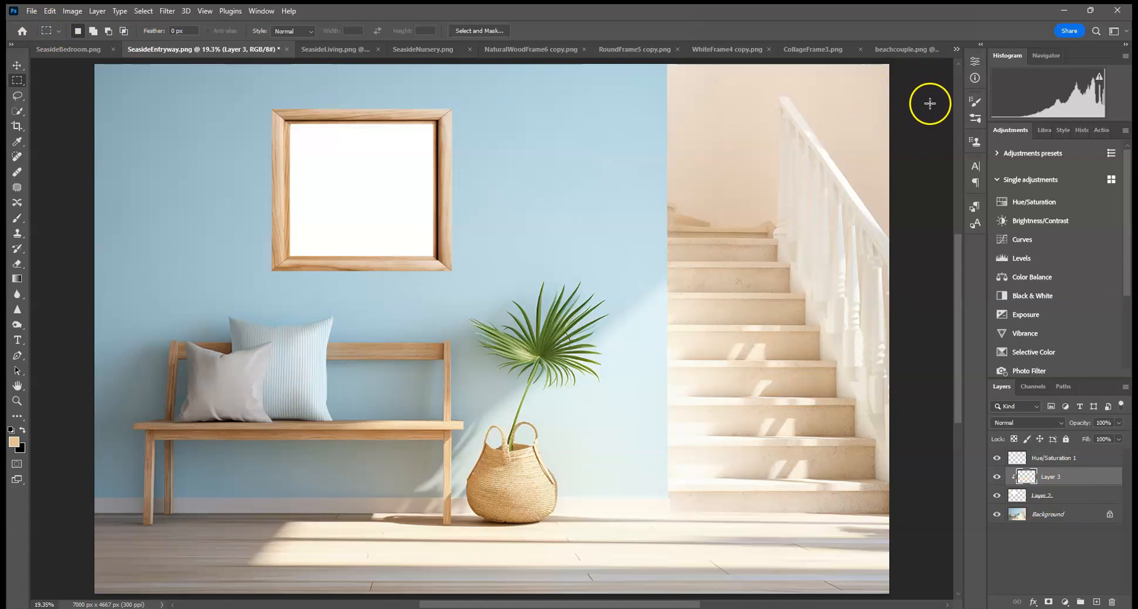
{"action": "left_click_drag", "start_coordinate": [1103, 483], "coordinate": [1112, 602]}
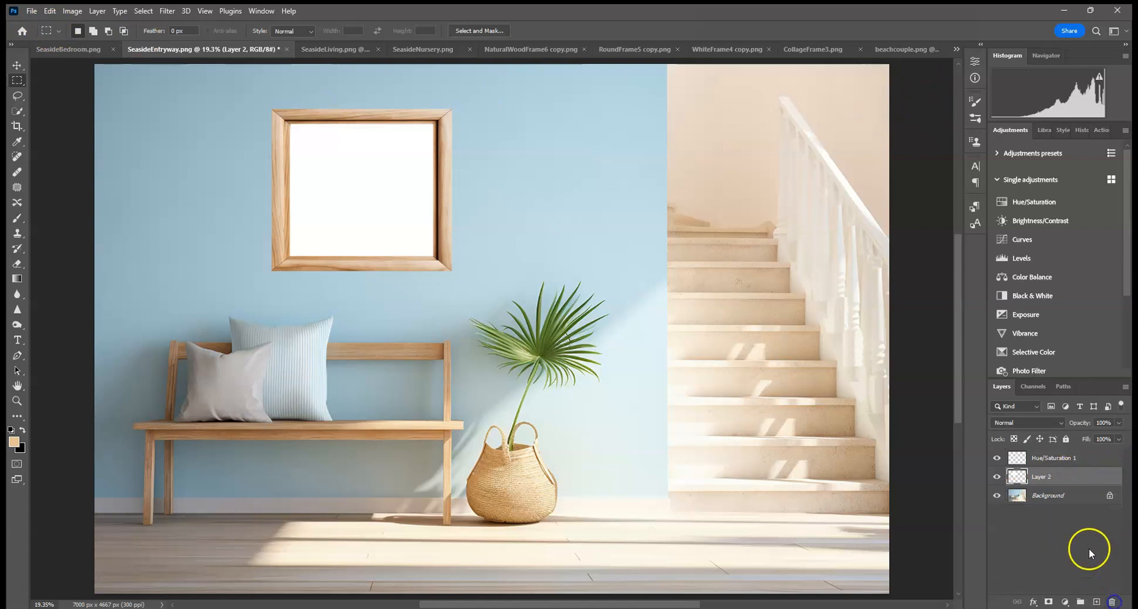
Step: Copy the entire beachcouple photo and paste it into the entryway mockup
{"action": "left_click", "coordinate": [887, 48]}
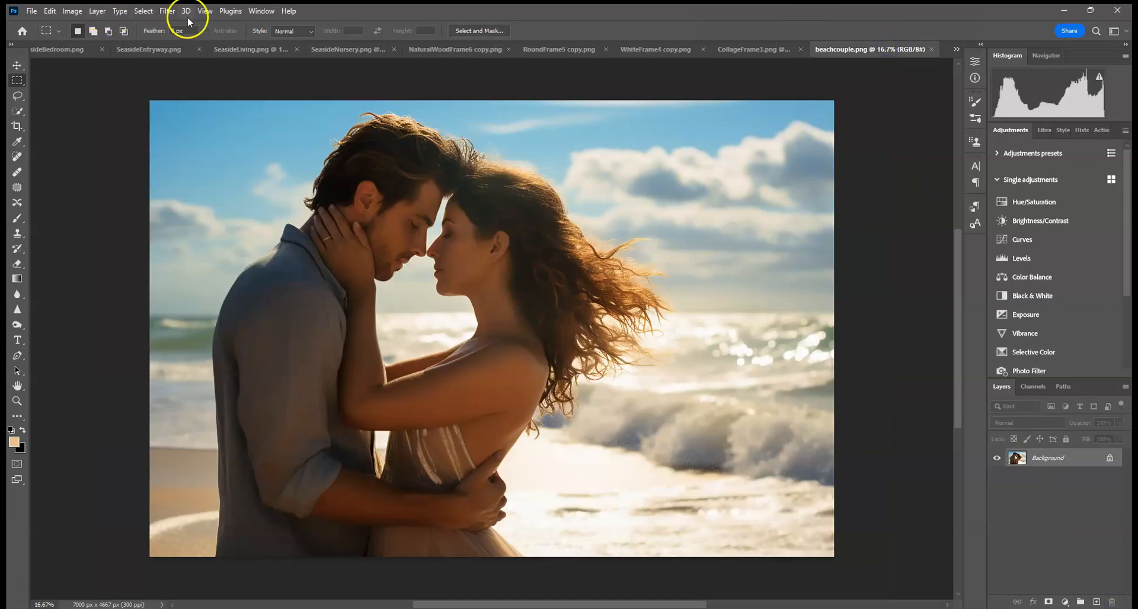
{"action": "left_click", "coordinate": [142, 13]}
{"action": "left_click", "coordinate": [151, 25]}
{"action": "left_click", "coordinate": [50, 10]}
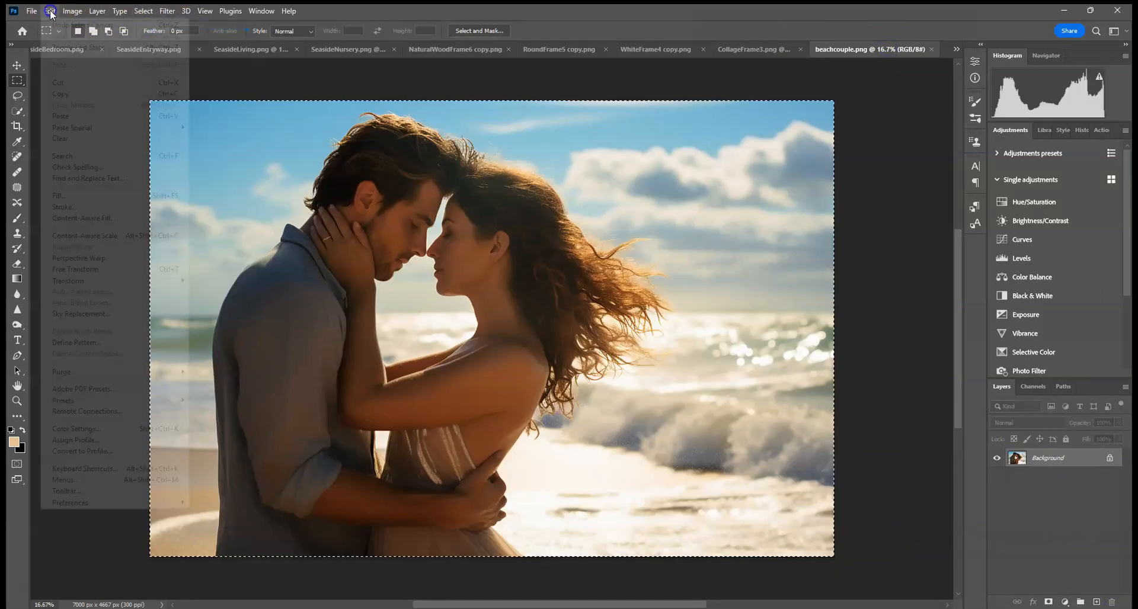
{"action": "left_click", "coordinate": [60, 94]}
{"action": "left_click", "coordinate": [69, 51]}
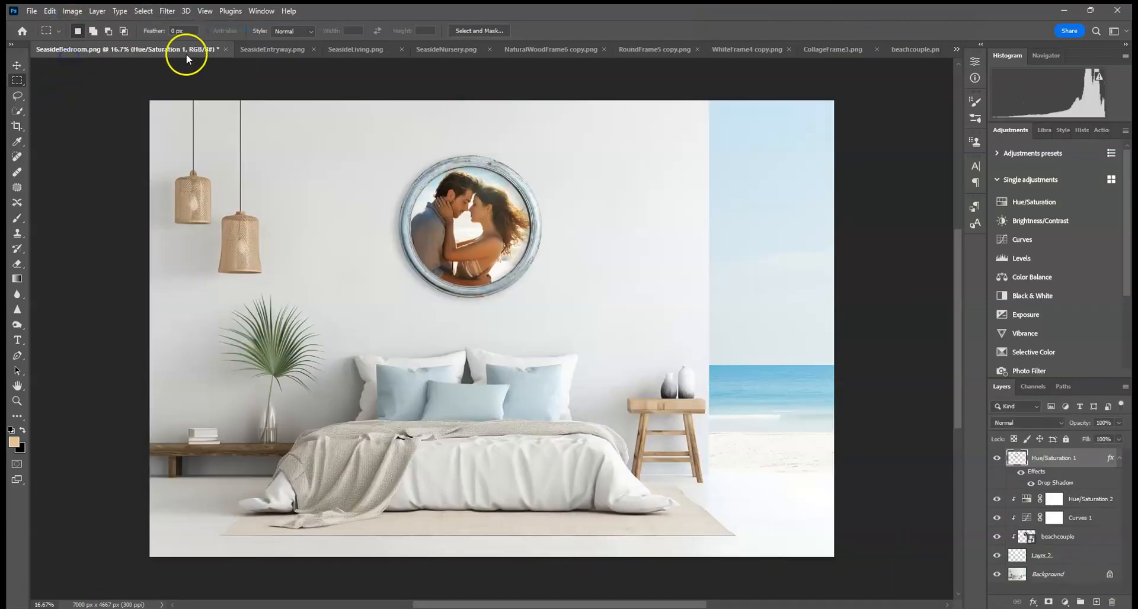
{"action": "left_click", "coordinate": [258, 50]}
{"action": "left_click", "coordinate": [50, 11]}
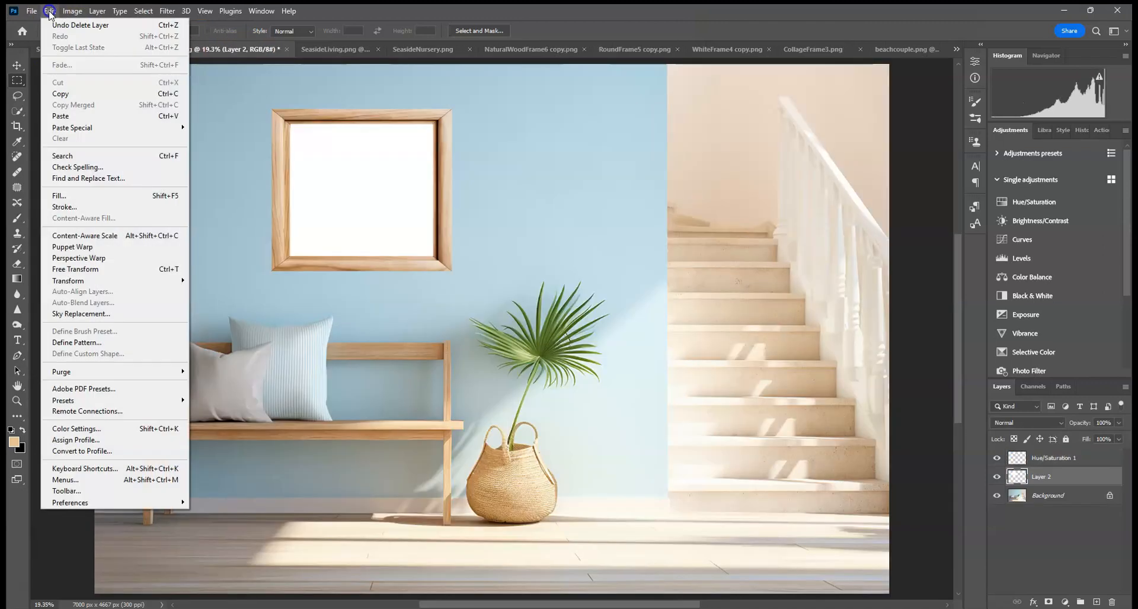
{"action": "left_click", "coordinate": [77, 116]}
Step: Try scaling the pasted couple photo into the frame, cancel the transform, and delete its layer
{"action": "left_click", "coordinate": [16, 65]}
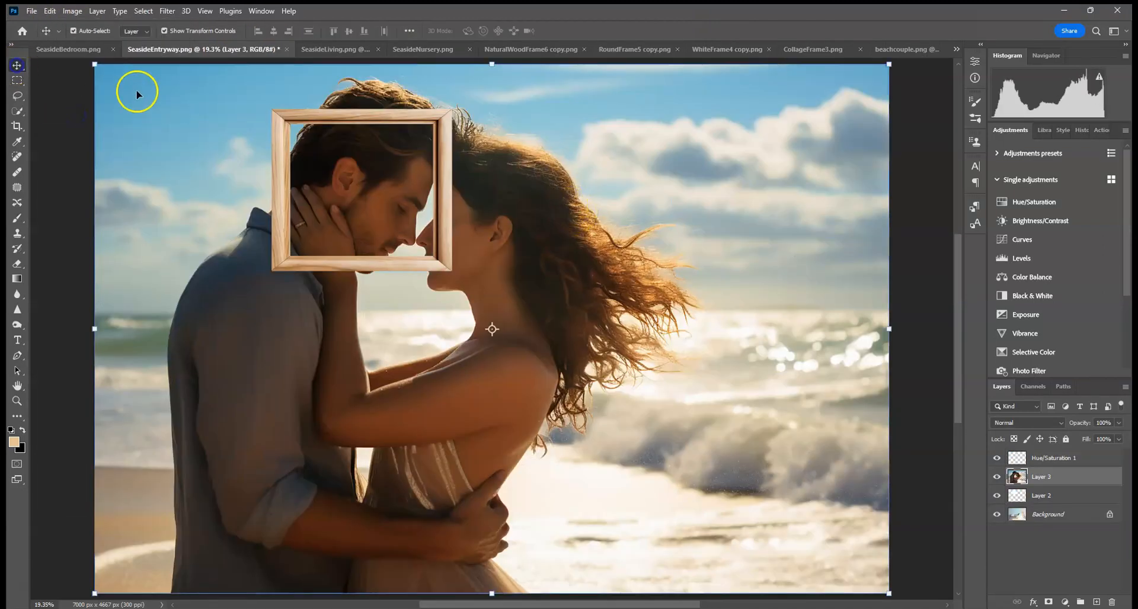
{"action": "left_click_drag", "start_coordinate": [96, 61], "coordinate": [297, 154]}
{"action": "left_click_drag", "start_coordinate": [470, 123], "coordinate": [489, 122]}
{"action": "left_click_drag", "start_coordinate": [453, 157], "coordinate": [452, 143]}
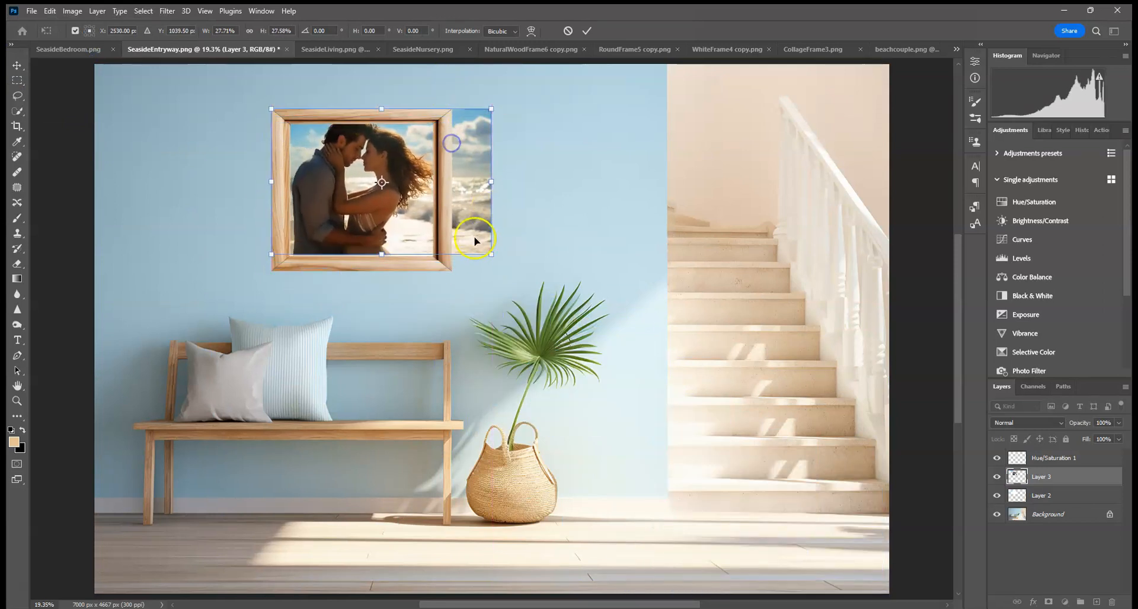
{"action": "left_click", "coordinate": [568, 30]}
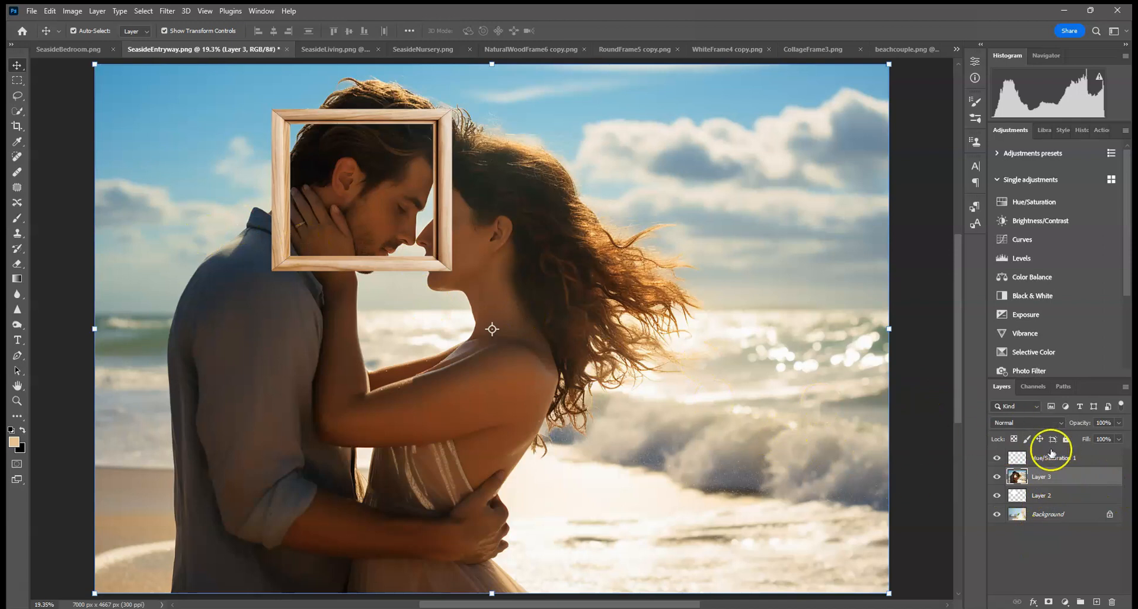
{"action": "left_click_drag", "start_coordinate": [1104, 478], "coordinate": [1112, 602]}
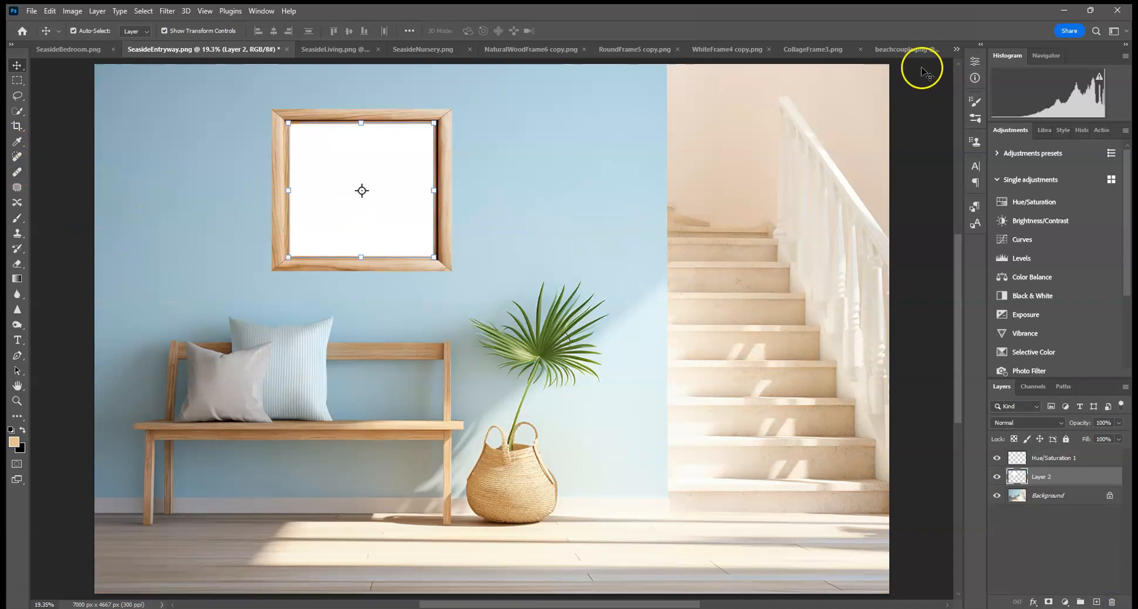
Step: Add a new layer clipped to the white opening and place the BeachFamily image embedded
{"action": "left_click", "coordinate": [1095, 602]}
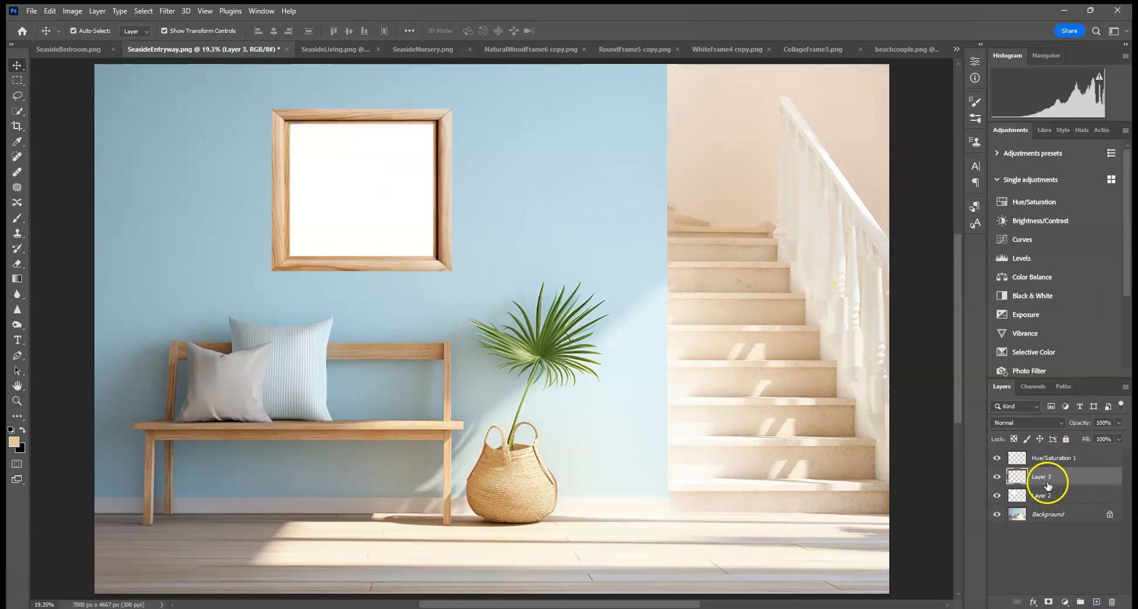
{"action": "right_click", "coordinate": [1044, 482]}
{"action": "left_click", "coordinate": [1078, 248]}
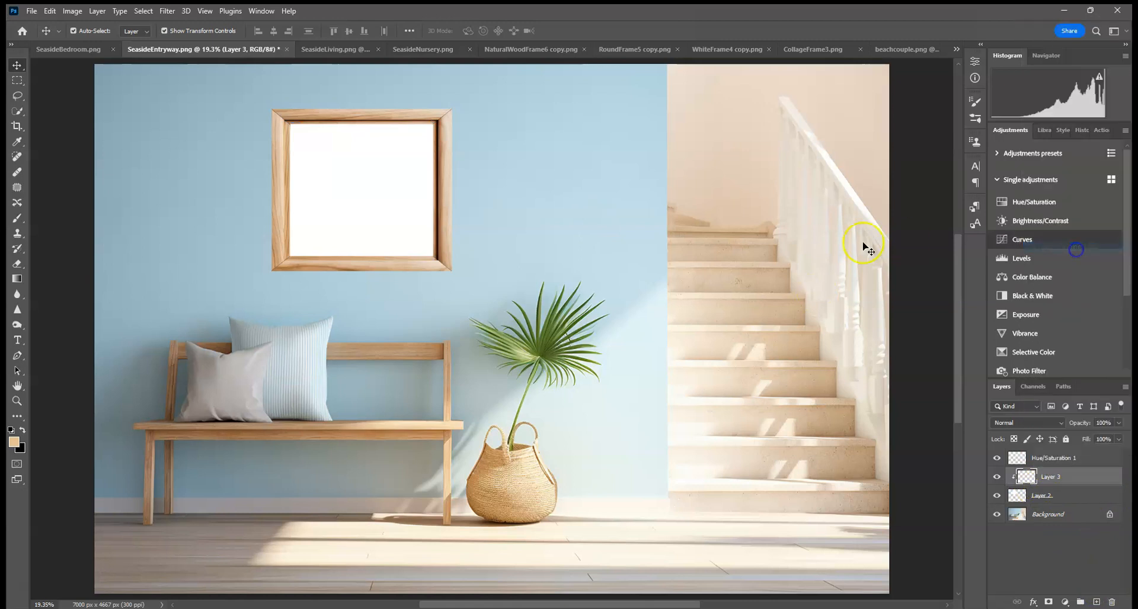
{"action": "left_click", "coordinate": [32, 10]}
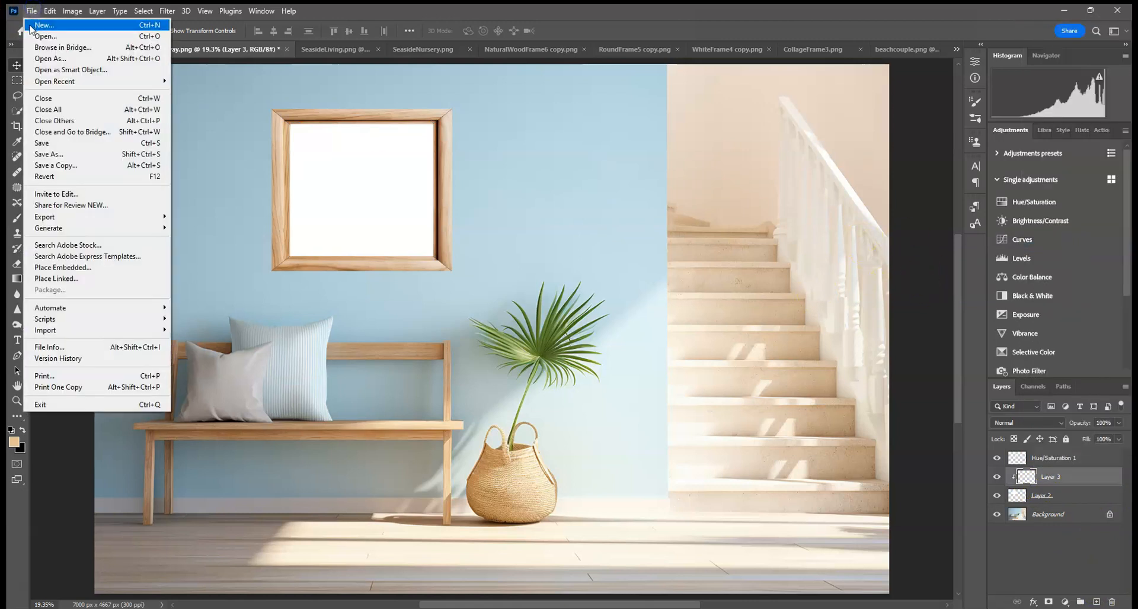
{"action": "left_click", "coordinate": [64, 267]}
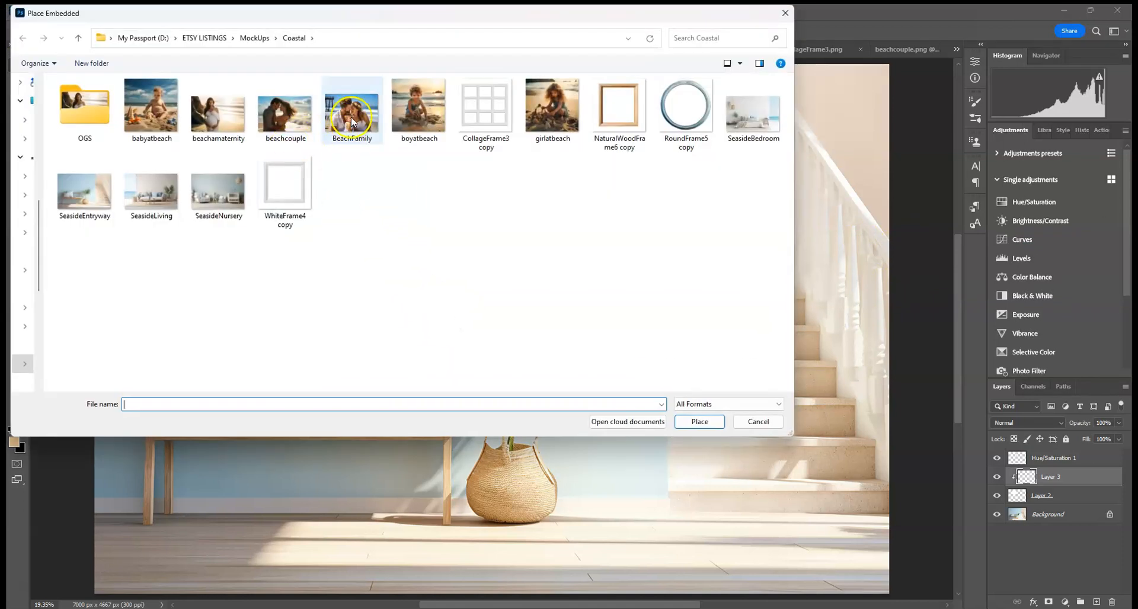
{"action": "double_click", "coordinate": [350, 116]}
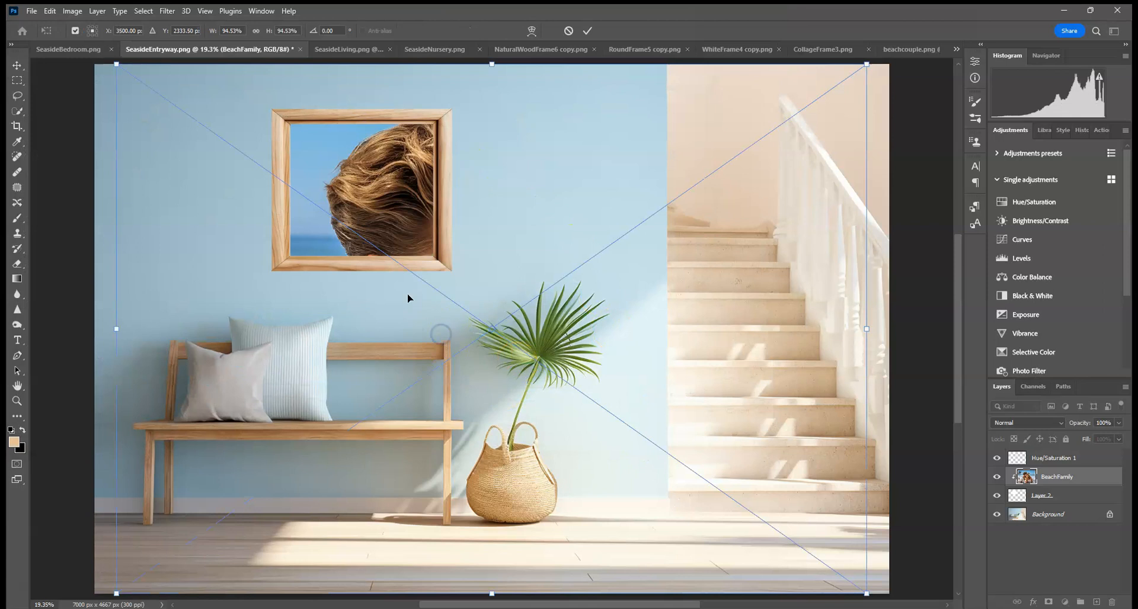
Step: Scale and position the BeachFamily photo to fill the frame opening and commit the transform
{"action": "left_click_drag", "start_coordinate": [117, 62], "coordinate": [347, 269]}
{"action": "left_click_drag", "start_coordinate": [629, 436], "coordinate": [653, 437]}
{"action": "left_click_drag", "start_coordinate": [712, 469], "coordinate": [315, 143]}
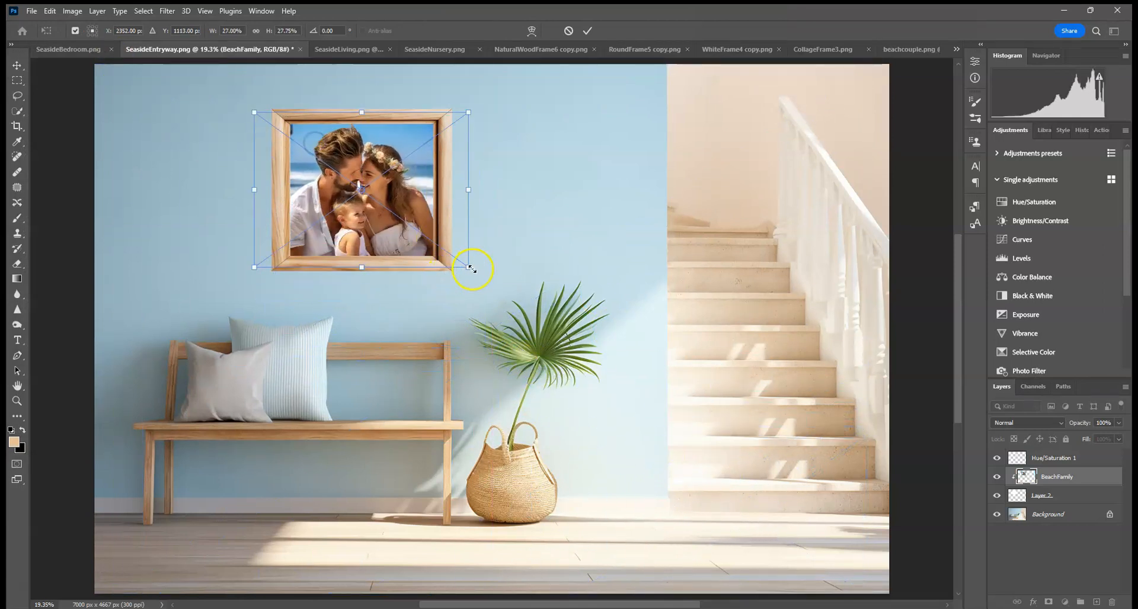
{"action": "left_click_drag", "start_coordinate": [467, 265], "coordinate": [464, 259]}
{"action": "left_click", "coordinate": [587, 30]}
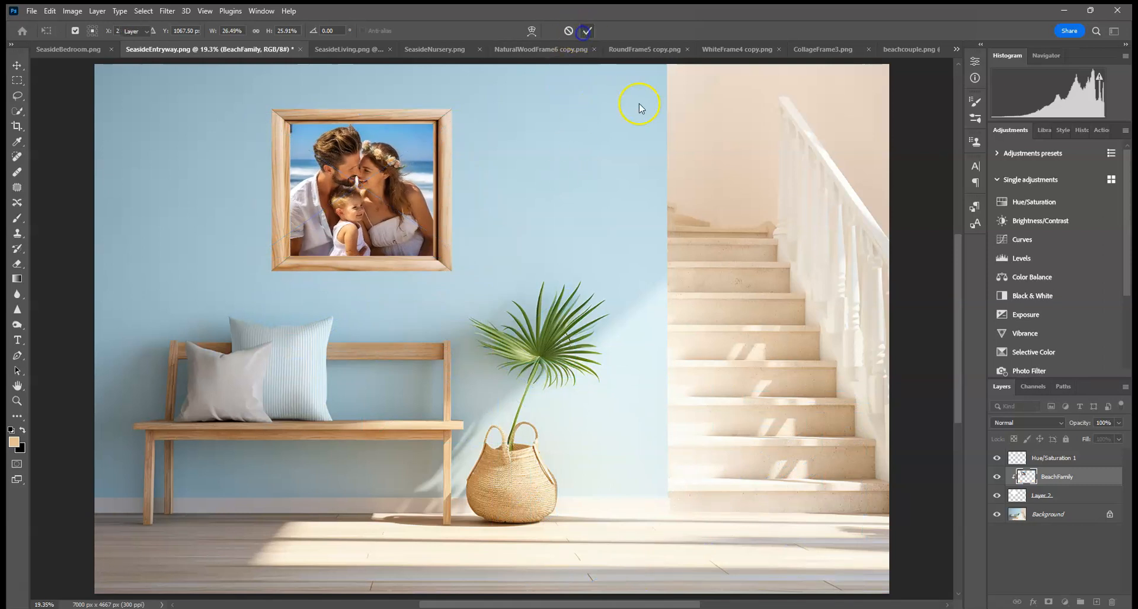
Step: Add a Drop Shadow effect to the frame layer with opacity 52%, distance 59 px and size 142 px
{"action": "left_click", "coordinate": [1070, 460]}
{"action": "left_click", "coordinate": [1042, 596]}
{"action": "left_click", "coordinate": [1044, 600]}
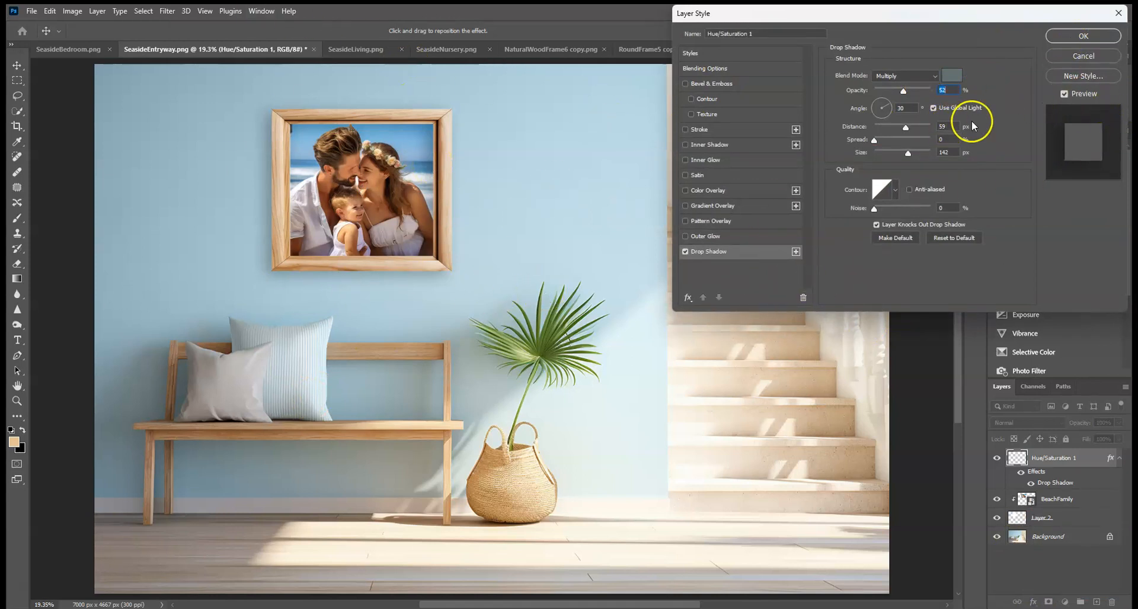
{"action": "left_click", "coordinate": [1094, 35]}
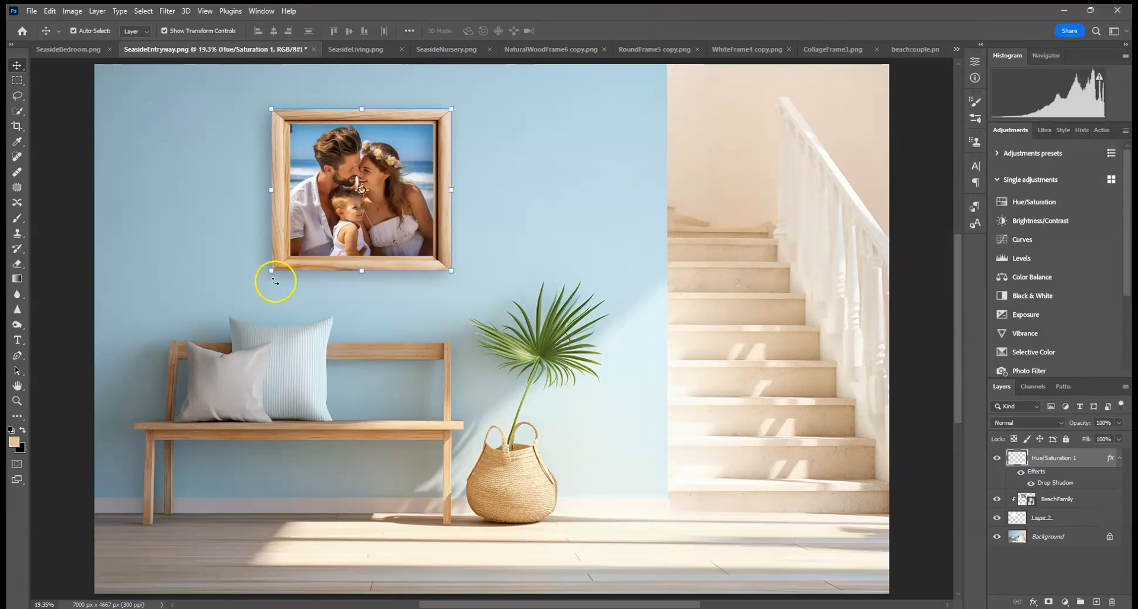
Step: Copy the entire CollageFrame3 frame and paste it into the SeasideLiving mockup
{"action": "left_click", "coordinate": [371, 50]}
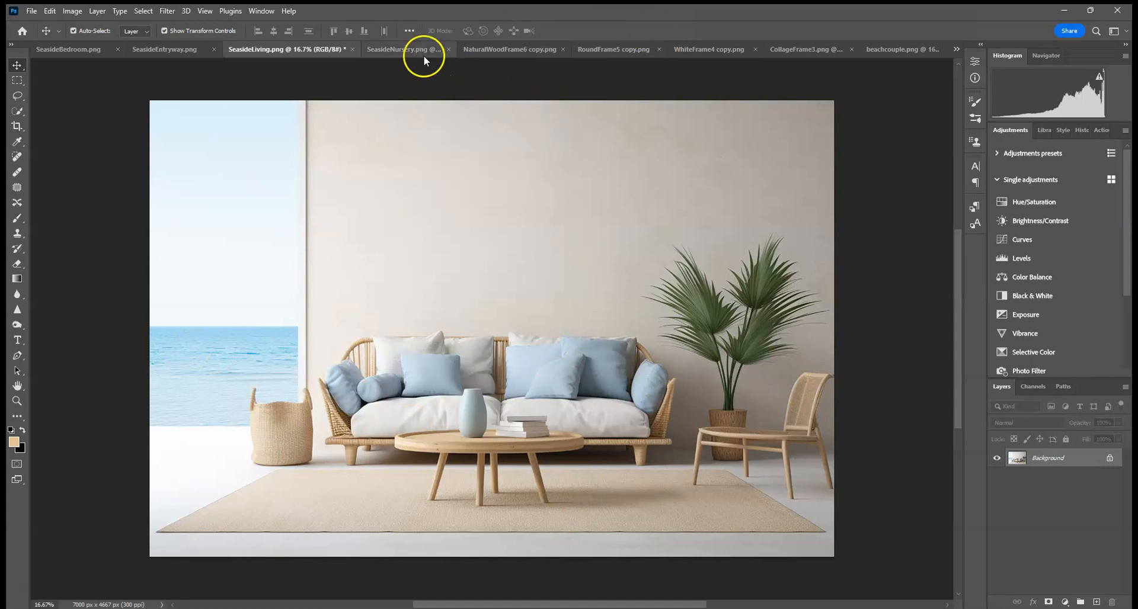
{"action": "left_click", "coordinate": [791, 49]}
{"action": "left_click", "coordinate": [144, 11]}
{"action": "left_click", "coordinate": [143, 24]}
{"action": "left_click", "coordinate": [50, 12]}
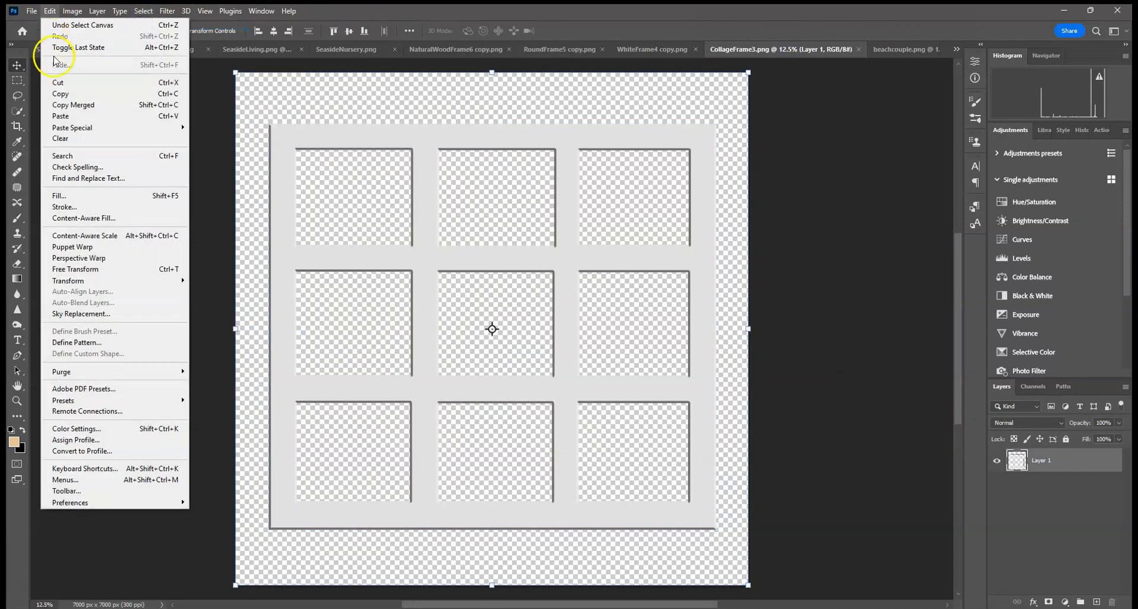
{"action": "left_click", "coordinate": [56, 95]}
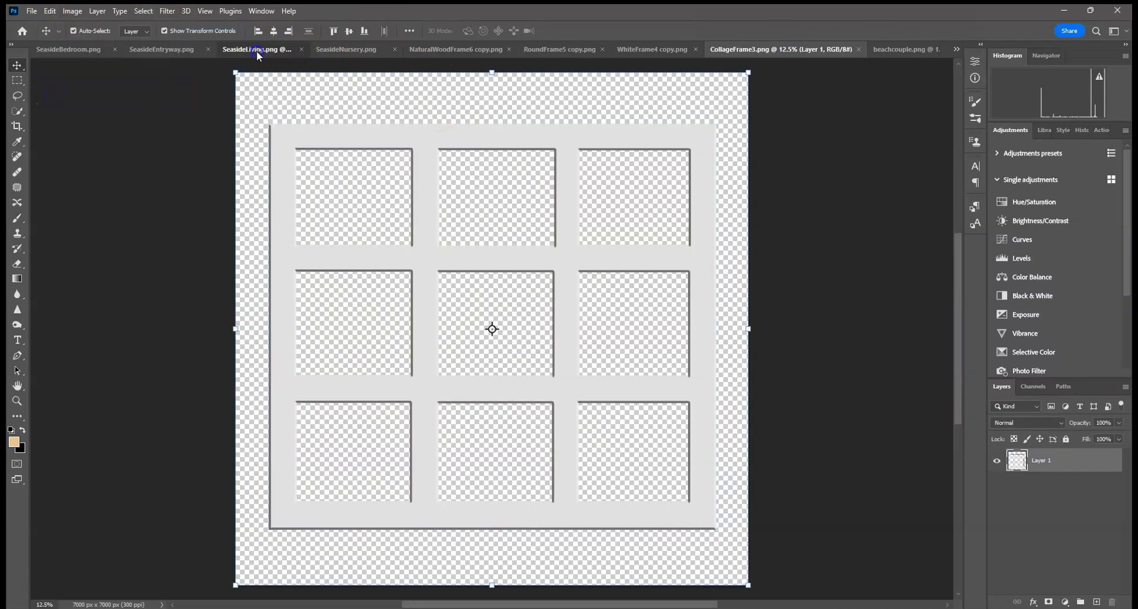
{"action": "left_click", "coordinate": [256, 51]}
{"action": "left_click", "coordinate": [50, 10]}
{"action": "left_click", "coordinate": [69, 115]}
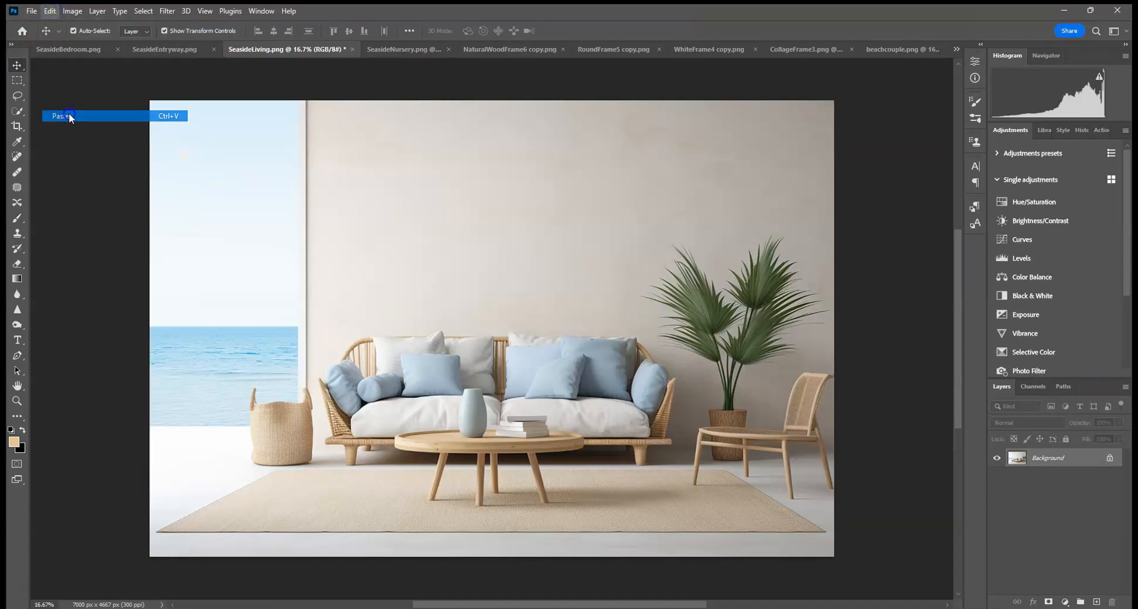
Step: Paste the frame into the living room mockup and scale it down proportionally to about 30%
{"action": "left_click_drag", "start_coordinate": [188, 101], "coordinate": [600, 410]}
{"action": "left_click", "coordinate": [567, 31]}
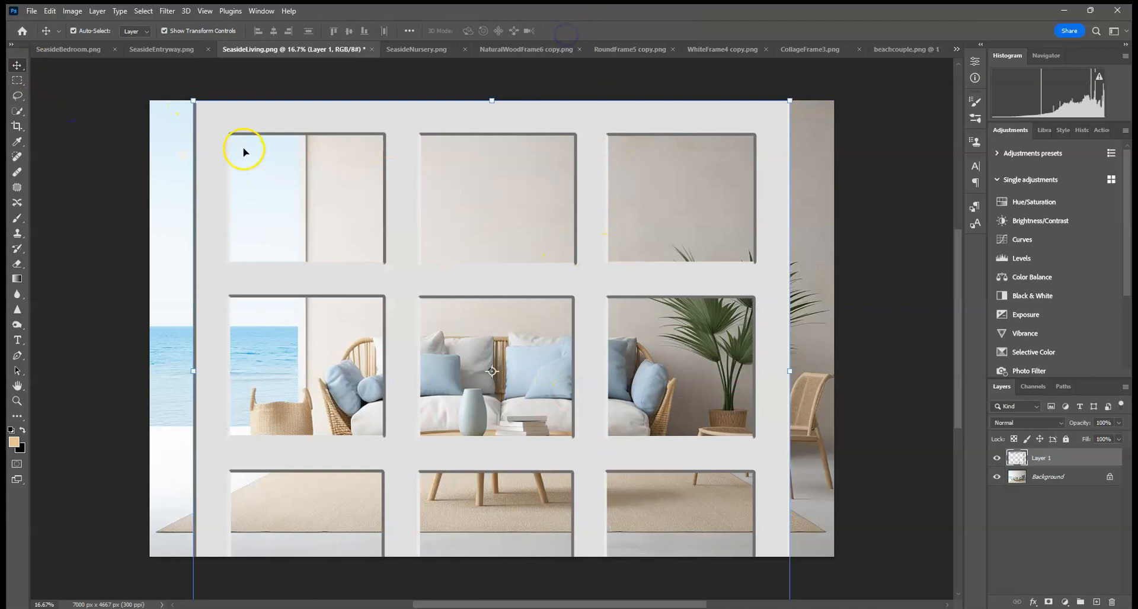
{"action": "left_click", "coordinate": [193, 101]}
{"action": "left_click", "coordinate": [249, 31]}
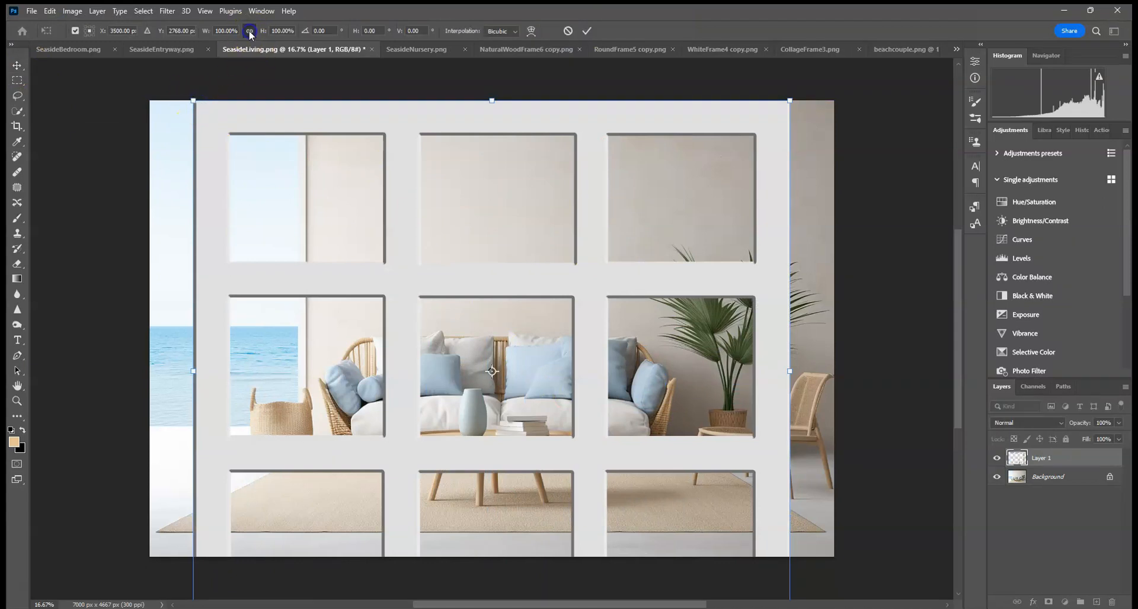
{"action": "left_click_drag", "start_coordinate": [193, 101], "coordinate": [440, 147]}
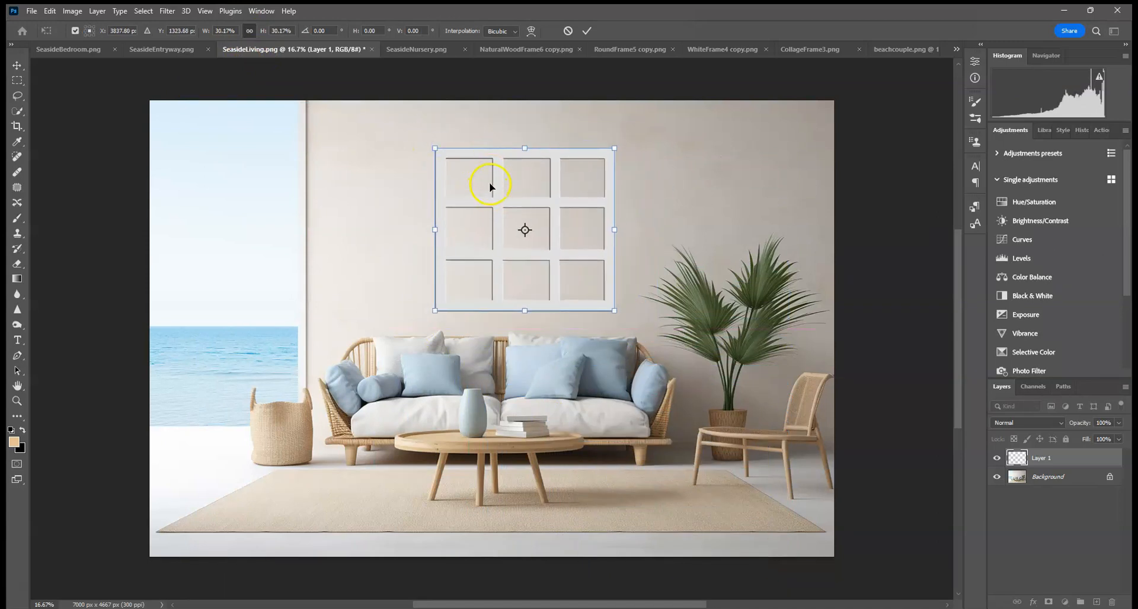
Step: Flip the frame horizontally, resize it to about 26% and position it on the wall above the sofa, then commit
{"action": "right_click", "coordinate": [602, 160]}
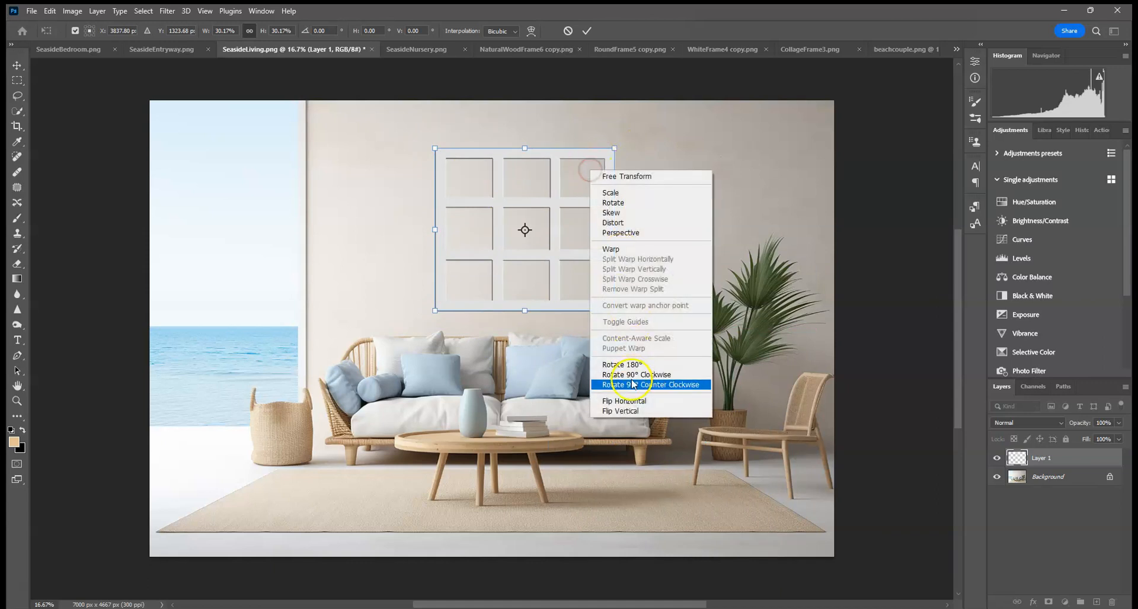
{"action": "left_click", "coordinate": [652, 400]}
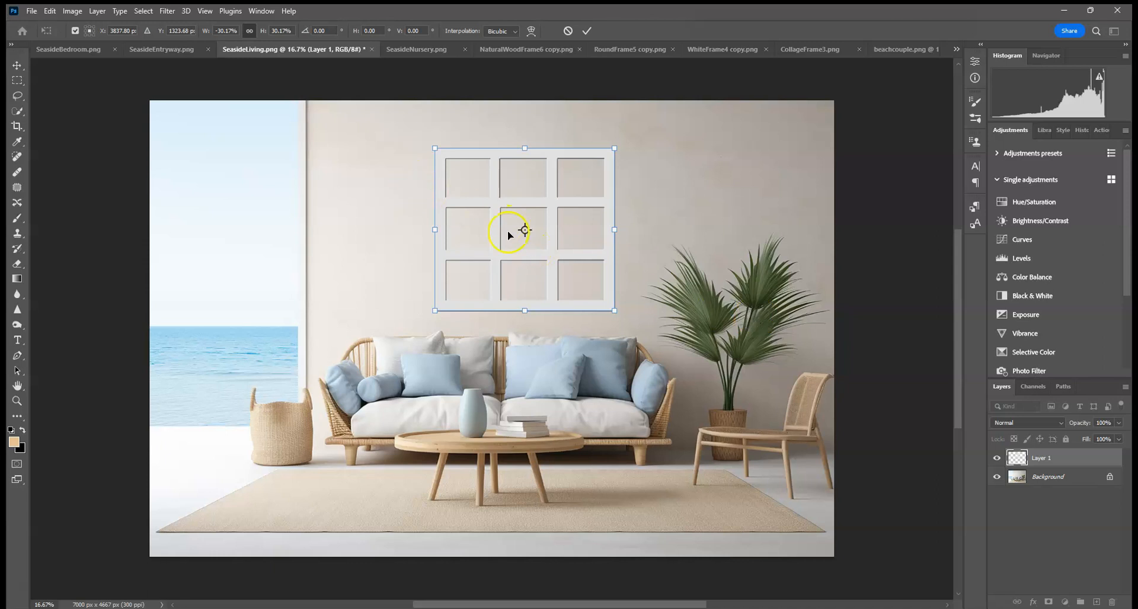
{"action": "left_click_drag", "start_coordinate": [437, 148], "coordinate": [459, 166]}
{"action": "left_click_drag", "start_coordinate": [560, 212], "coordinate": [531, 198]}
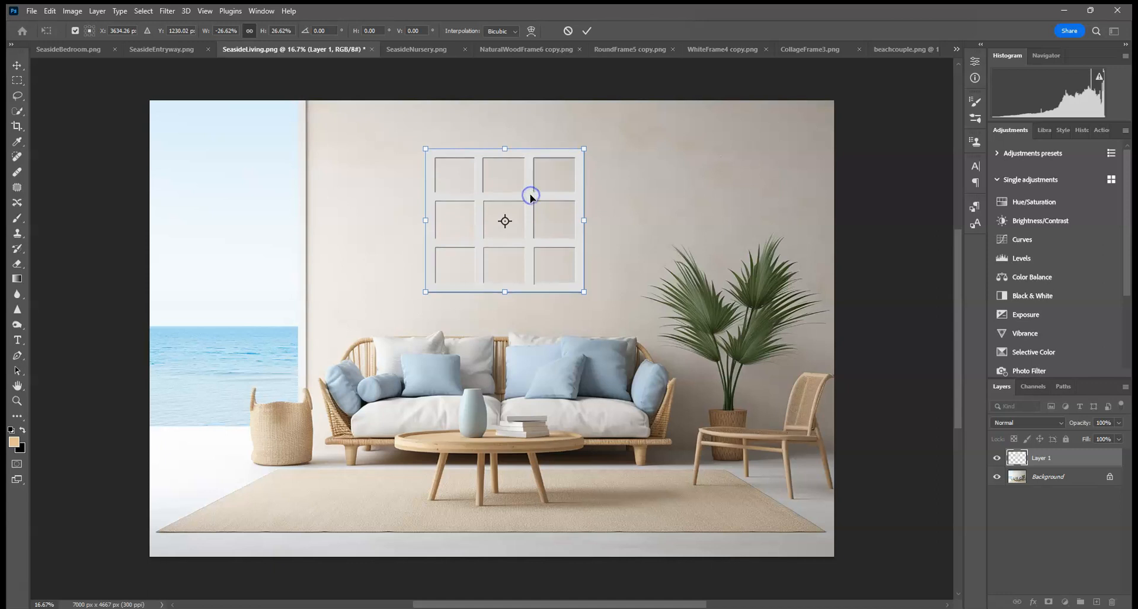
{"action": "left_click_drag", "start_coordinate": [588, 149], "coordinate": [582, 152]}
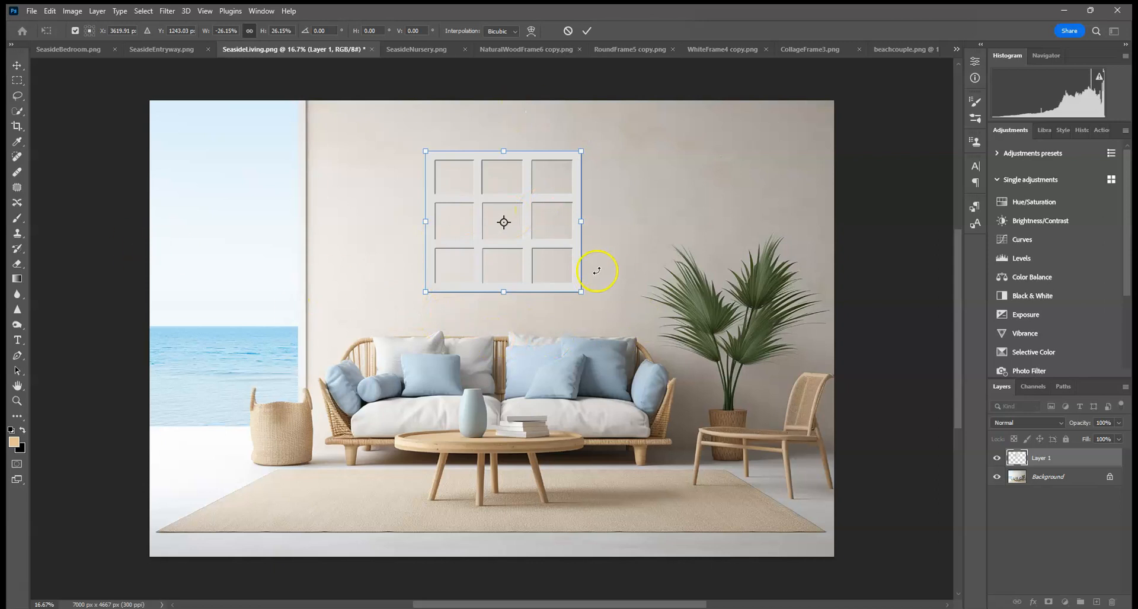
{"action": "left_click", "coordinate": [586, 31]}
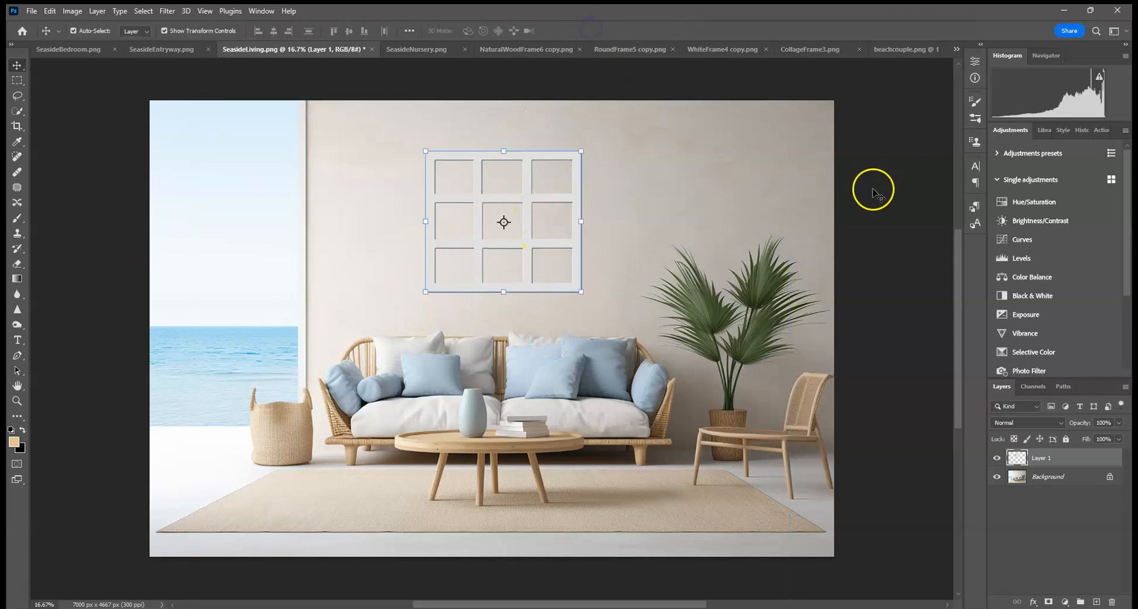
Step: Add a Drop Shadow to the frame layer with a 166° angle and a shadow colour sampled from the room
{"action": "left_click", "coordinate": [921, 330]}
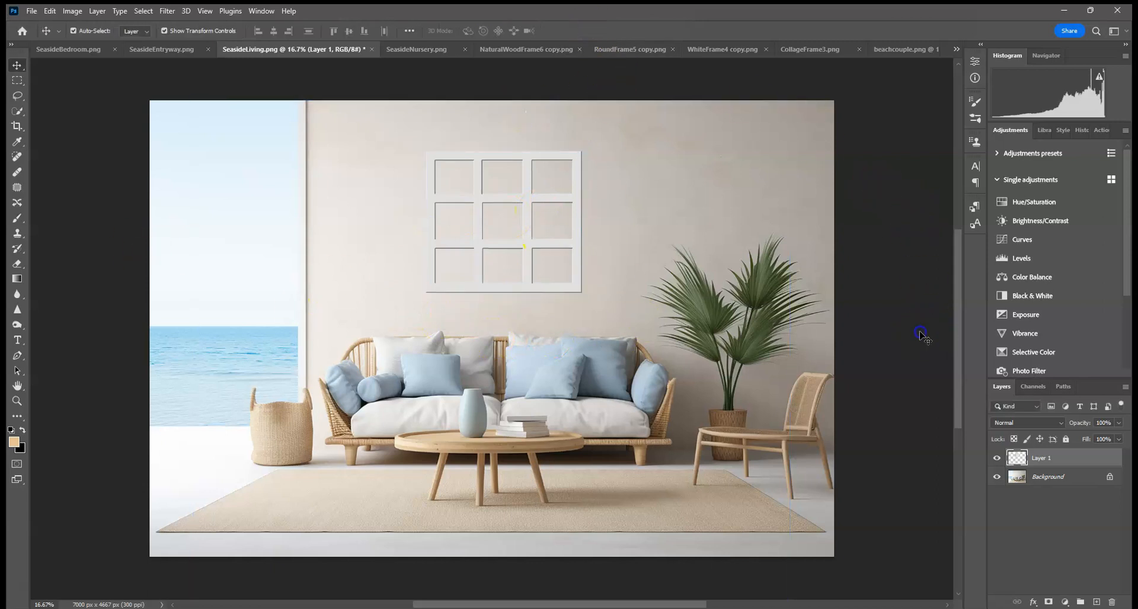
{"action": "left_click", "coordinate": [1047, 459]}
{"action": "left_click", "coordinate": [1033, 601]}
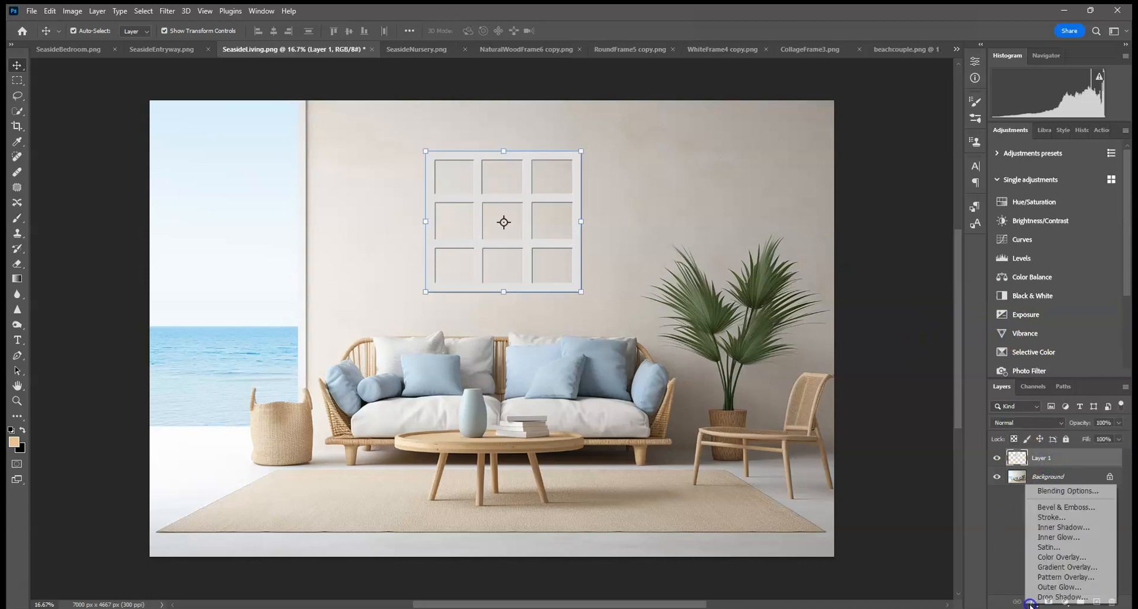
{"action": "left_click", "coordinate": [1038, 592]}
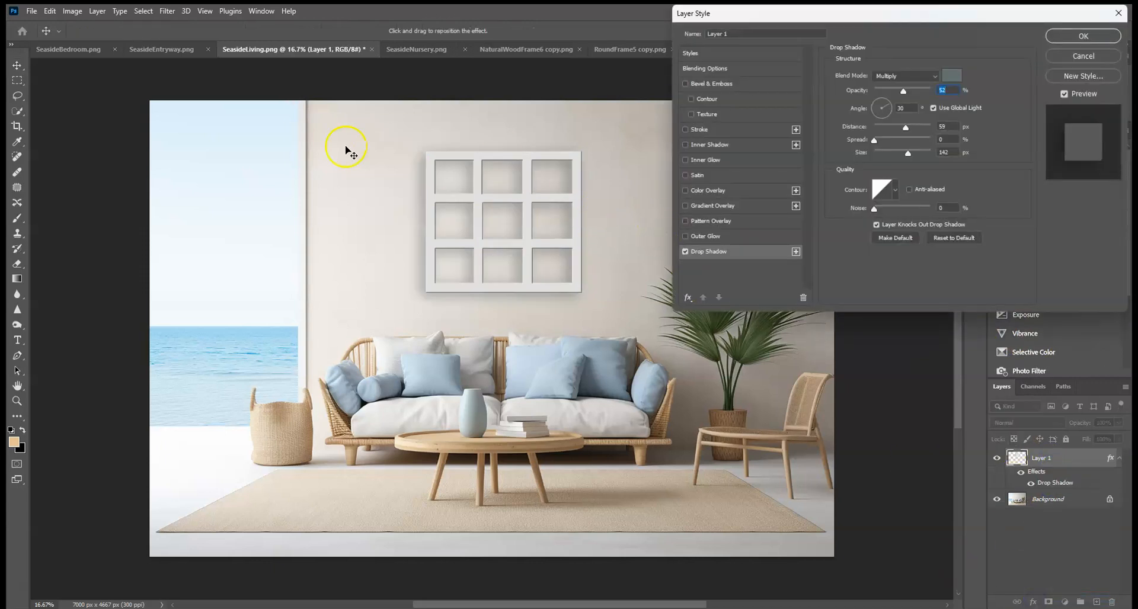
{"action": "left_click", "coordinate": [873, 110]}
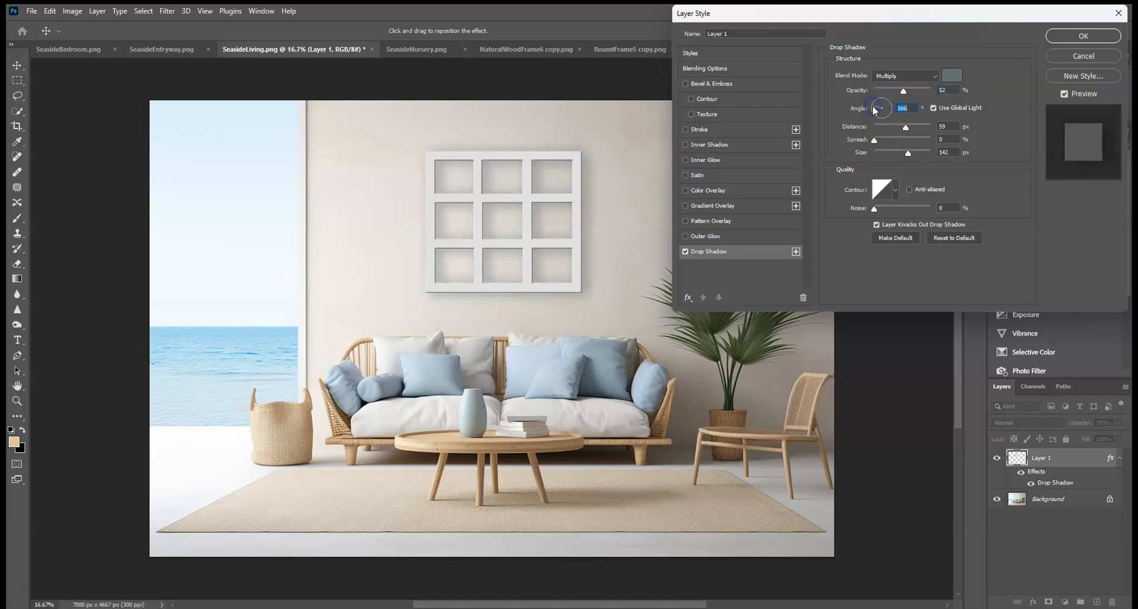
{"action": "left_click", "coordinate": [951, 75]}
{"action": "left_click", "coordinate": [690, 419]}
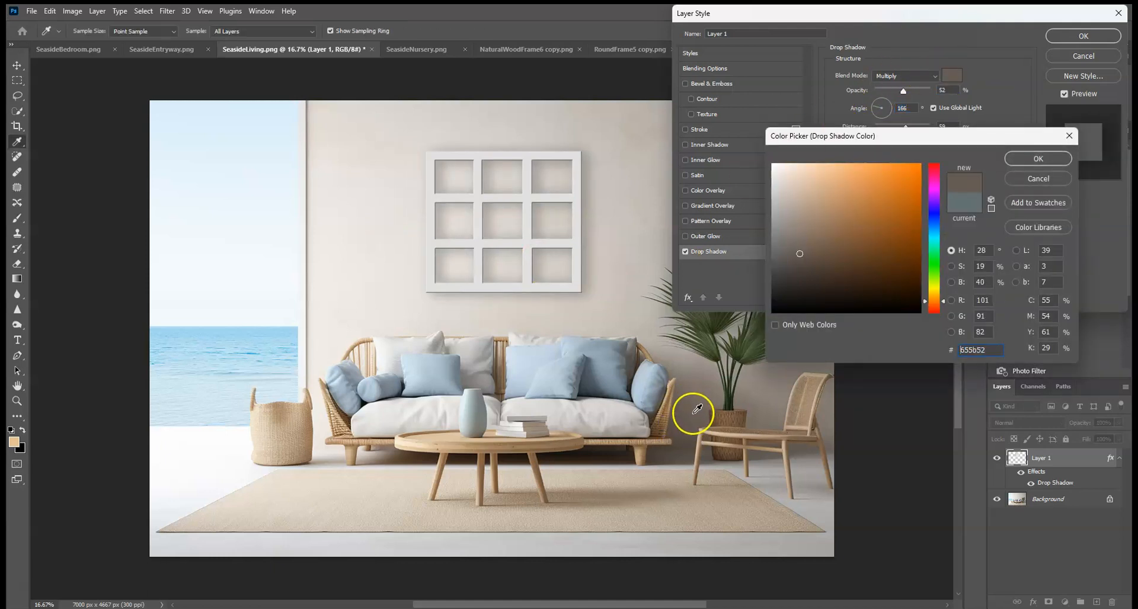
{"action": "left_click", "coordinate": [1043, 161]}
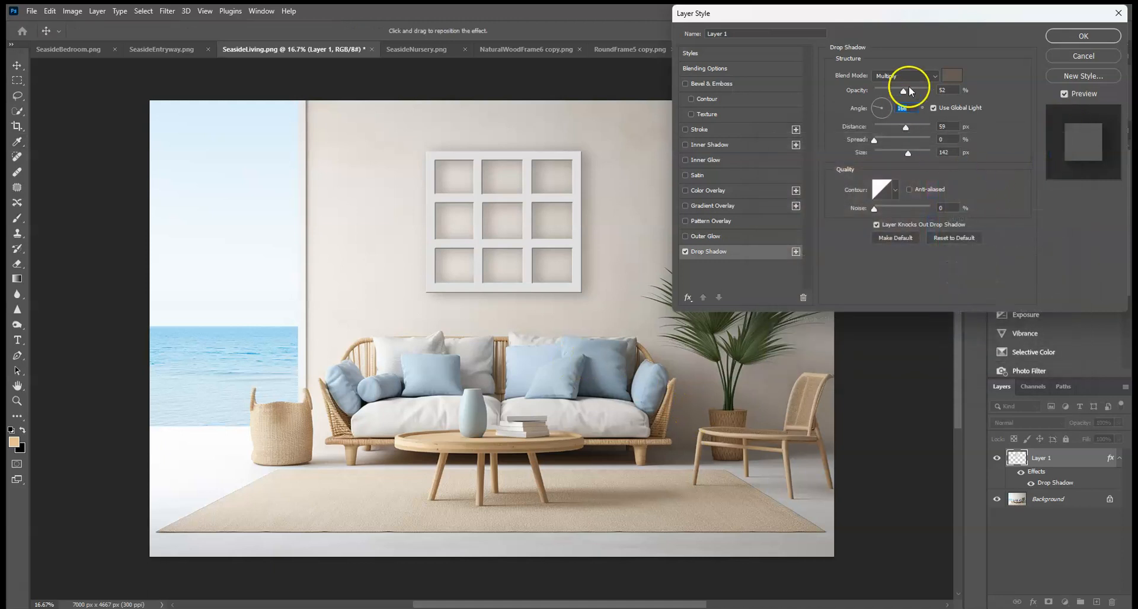
Step: Set the drop shadow opacity to 32%, distance to 41 px and size to 76 px, and apply it
{"action": "left_click_drag", "start_coordinate": [905, 130], "coordinate": [894, 151]}
{"action": "left_click_drag", "start_coordinate": [910, 91], "coordinate": [896, 95]}
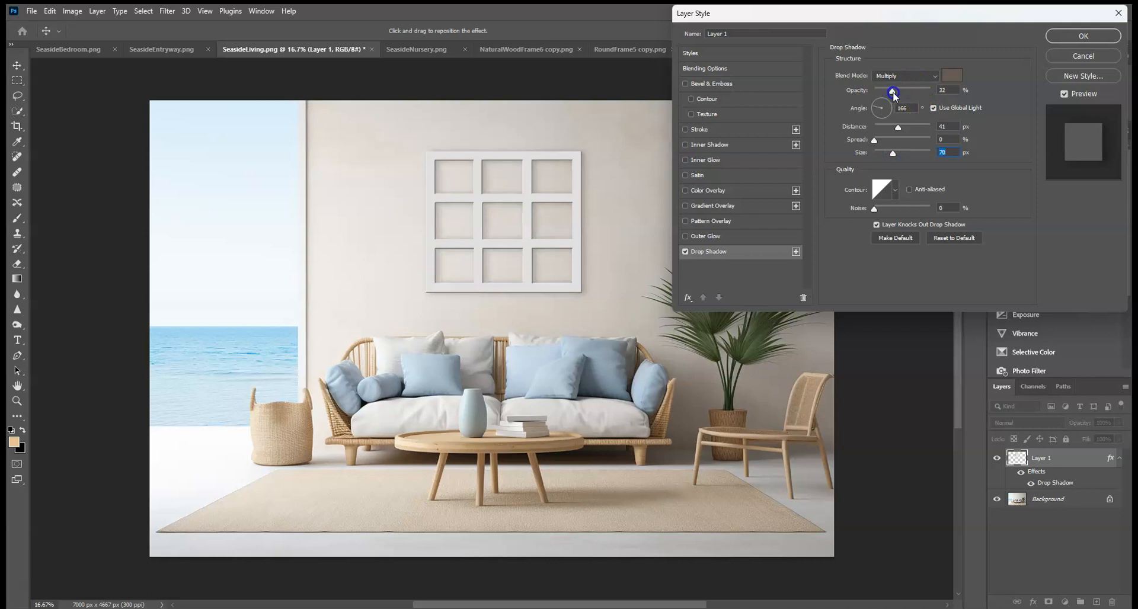
{"action": "left_click_drag", "start_coordinate": [888, 102], "coordinate": [887, 102]}
{"action": "left_click", "coordinate": [1075, 36]}
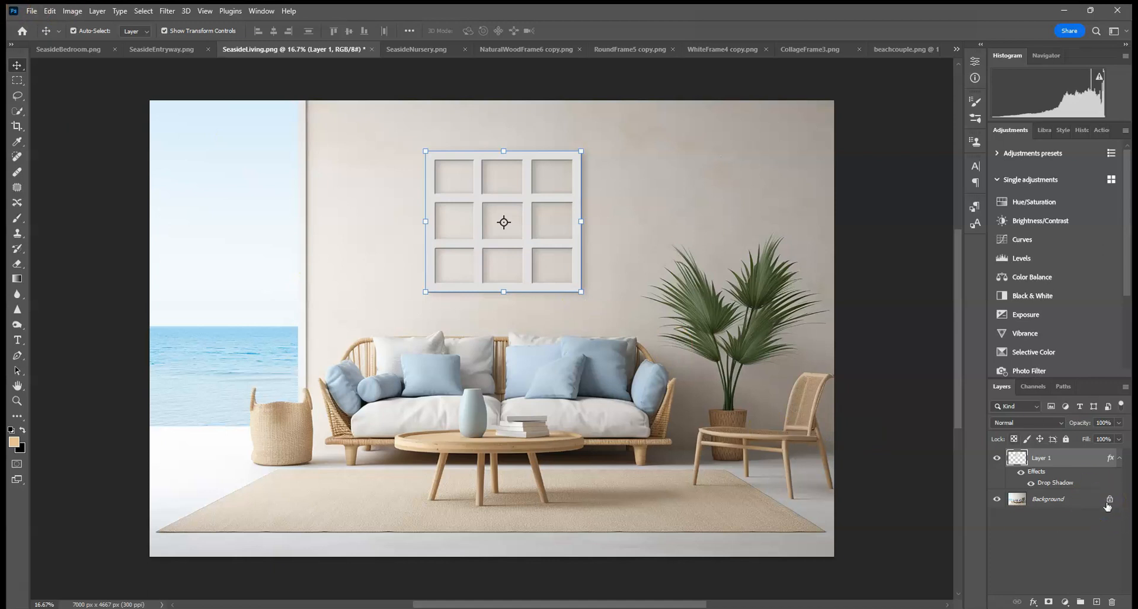
Step: Place the boyatbeach image embedded above the background and fit it into the frame's bottom-right opening
{"action": "mouse_move", "coordinate": [1107, 506]}
{"action": "left_click", "coordinate": [1069, 499]}
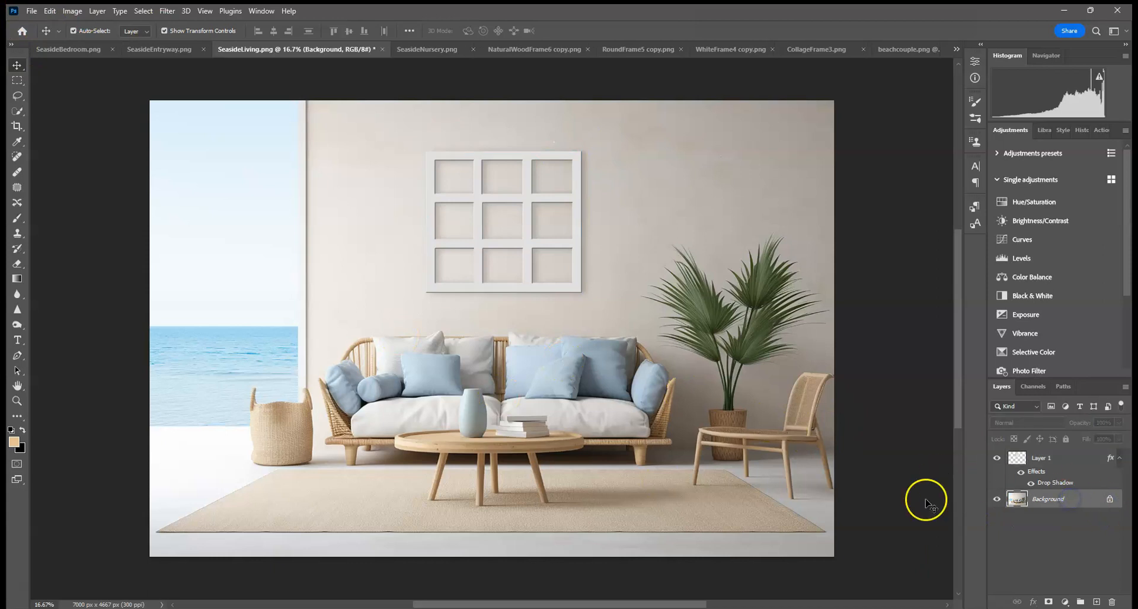
{"action": "left_click", "coordinate": [32, 11]}
{"action": "left_click", "coordinate": [63, 267]}
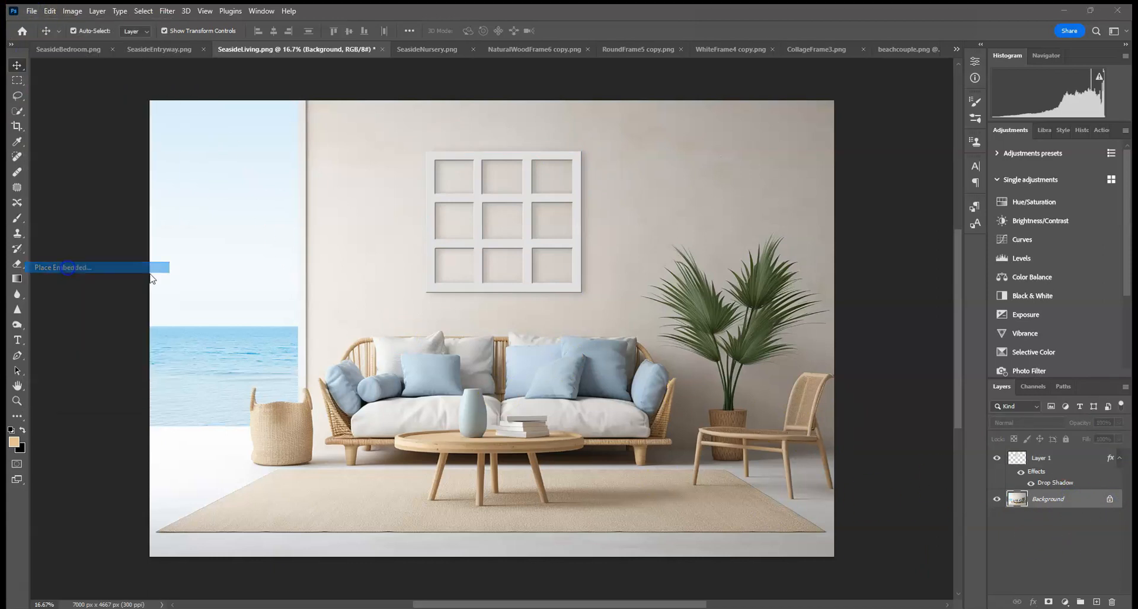
{"action": "double_click", "coordinate": [415, 110]}
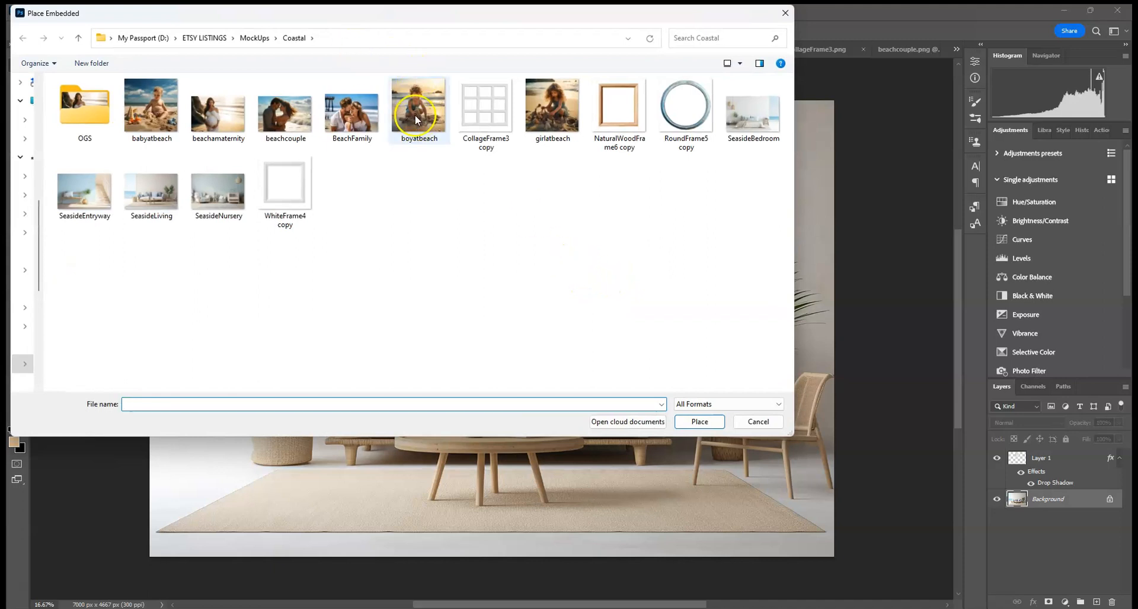
{"action": "left_click_drag", "start_coordinate": [283, 120], "coordinate": [575, 241]}
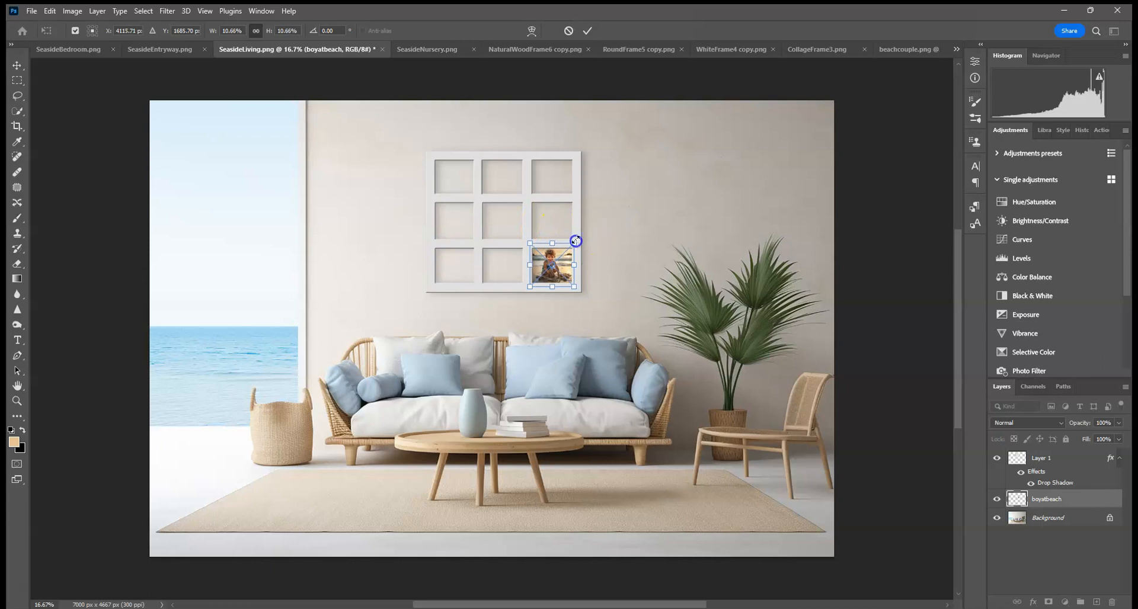
{"action": "left_click", "coordinate": [588, 31]}
Step: Place the BeachFamily image embedded above the background and scale it into the frame's centre opening
{"action": "left_click", "coordinate": [639, 199]}
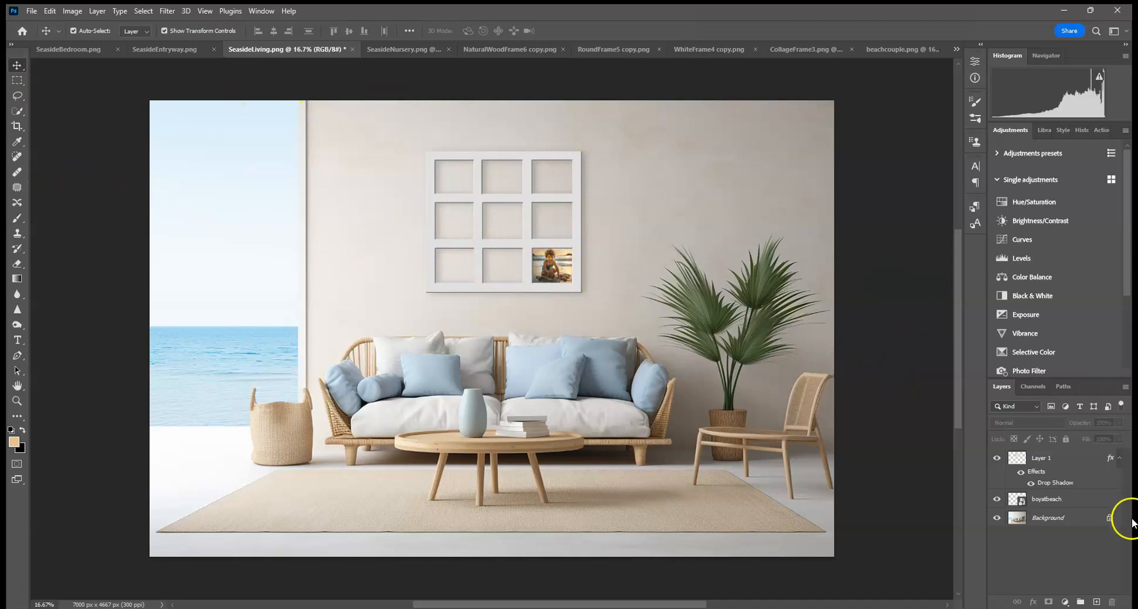
{"action": "left_click", "coordinate": [1044, 521]}
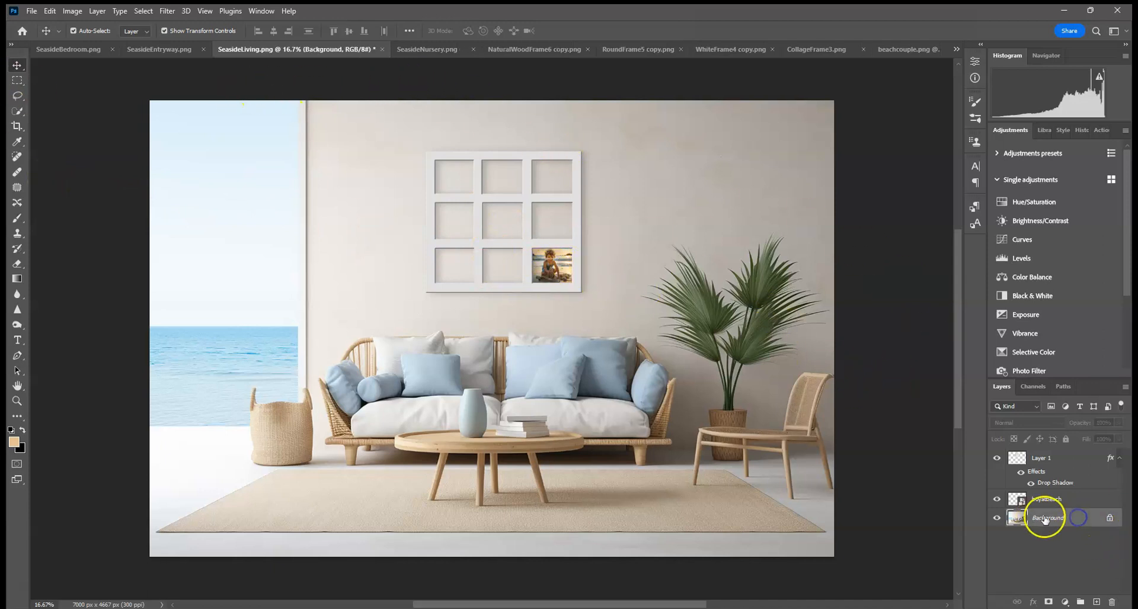
{"action": "left_click", "coordinate": [31, 11]}
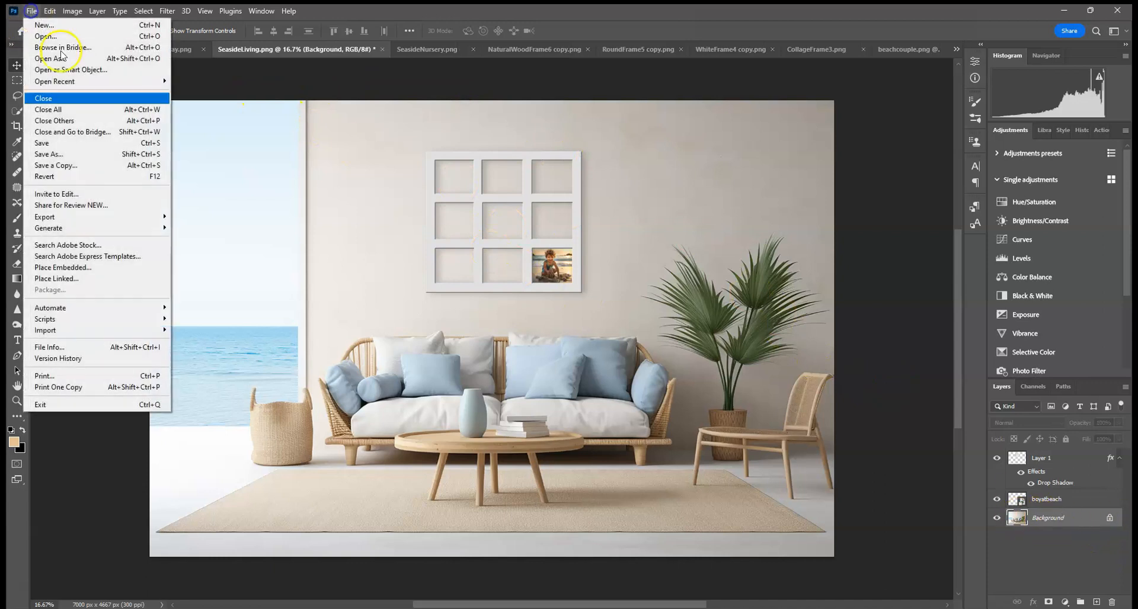
{"action": "left_click", "coordinate": [91, 269]}
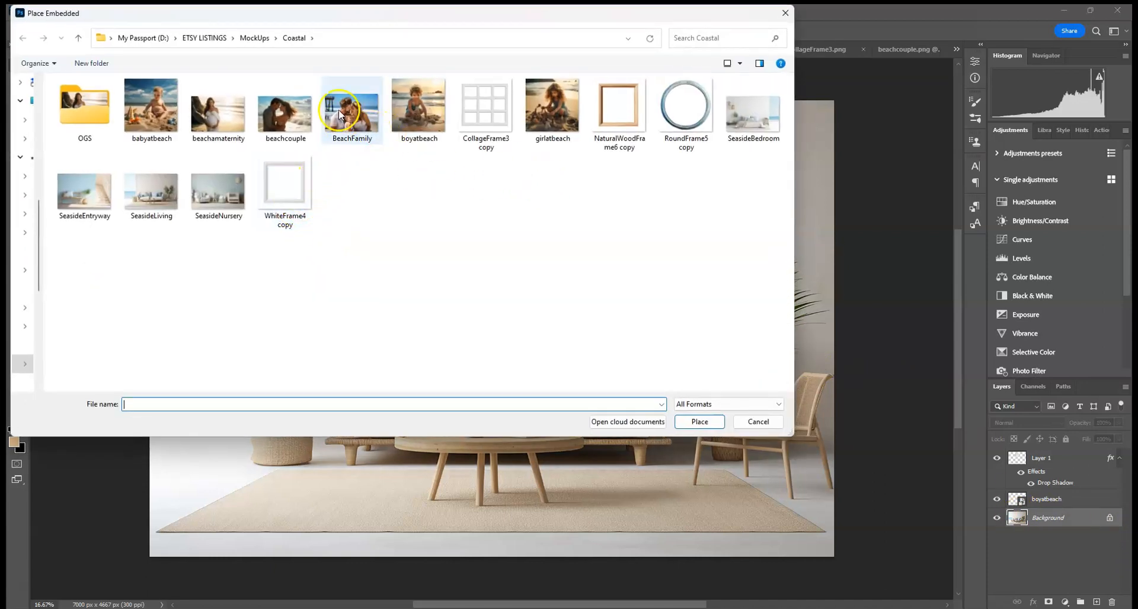
{"action": "double_click", "coordinate": [339, 114]}
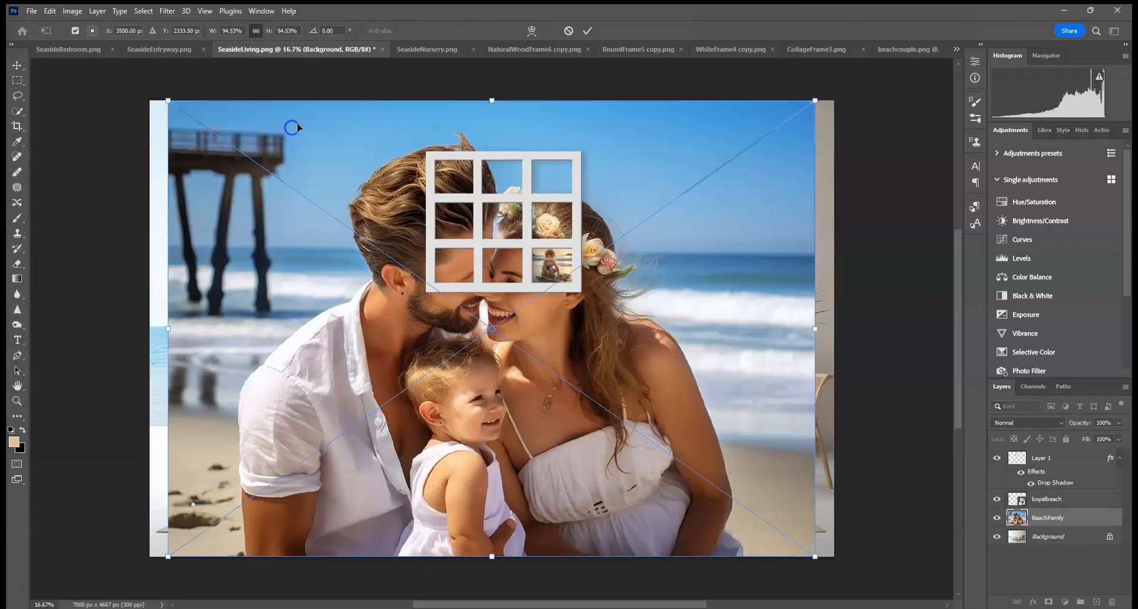
{"action": "left_click_drag", "start_coordinate": [172, 103], "coordinate": [497, 204]}
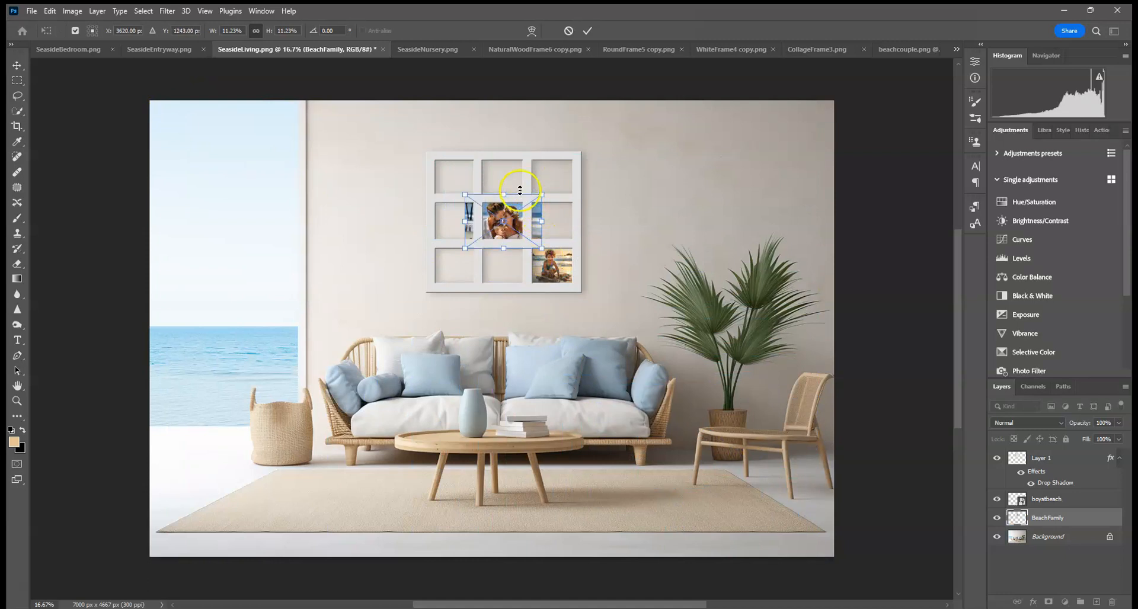
{"action": "left_click_drag", "start_coordinate": [542, 192], "coordinate": [516, 206]}
{"action": "left_click", "coordinate": [588, 30]}
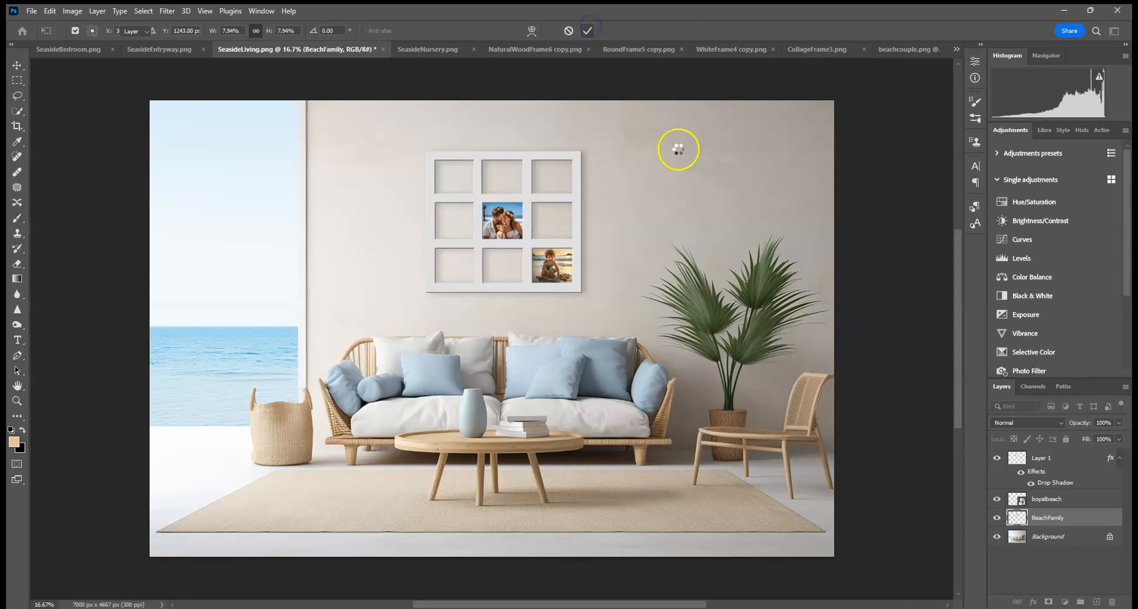
Step: Move the BeachFamily photo into the frame's bottom-left opening
{"action": "left_click", "coordinate": [883, 265]}
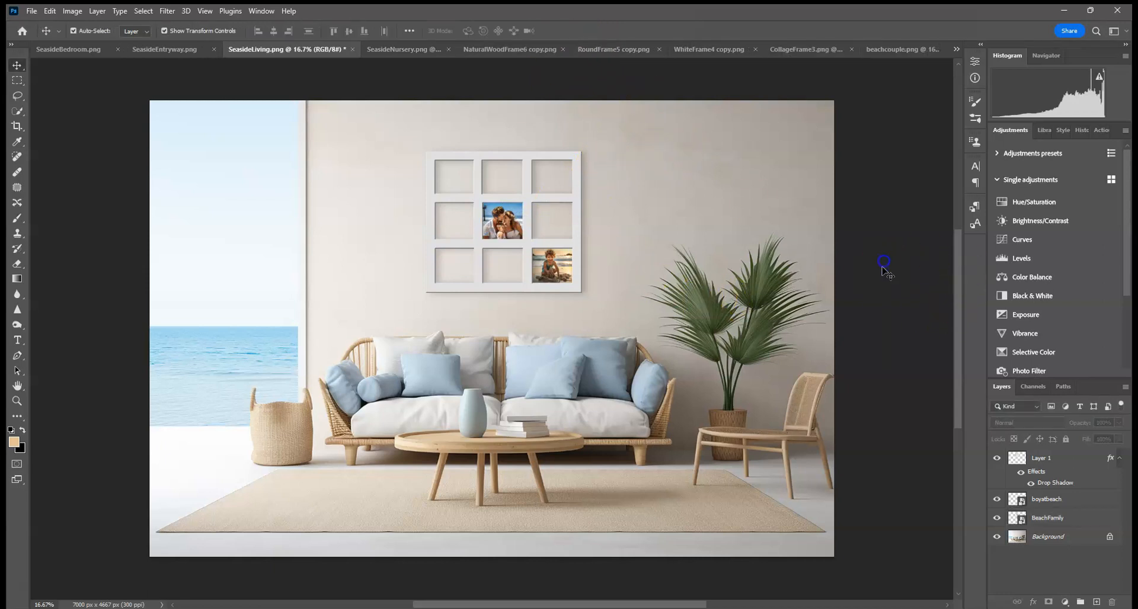
{"action": "left_click", "coordinate": [499, 224]}
{"action": "left_click", "coordinate": [526, 203]}
{"action": "left_click_drag", "start_coordinate": [517, 211], "coordinate": [467, 254]}
{"action": "left_click", "coordinate": [588, 31]}
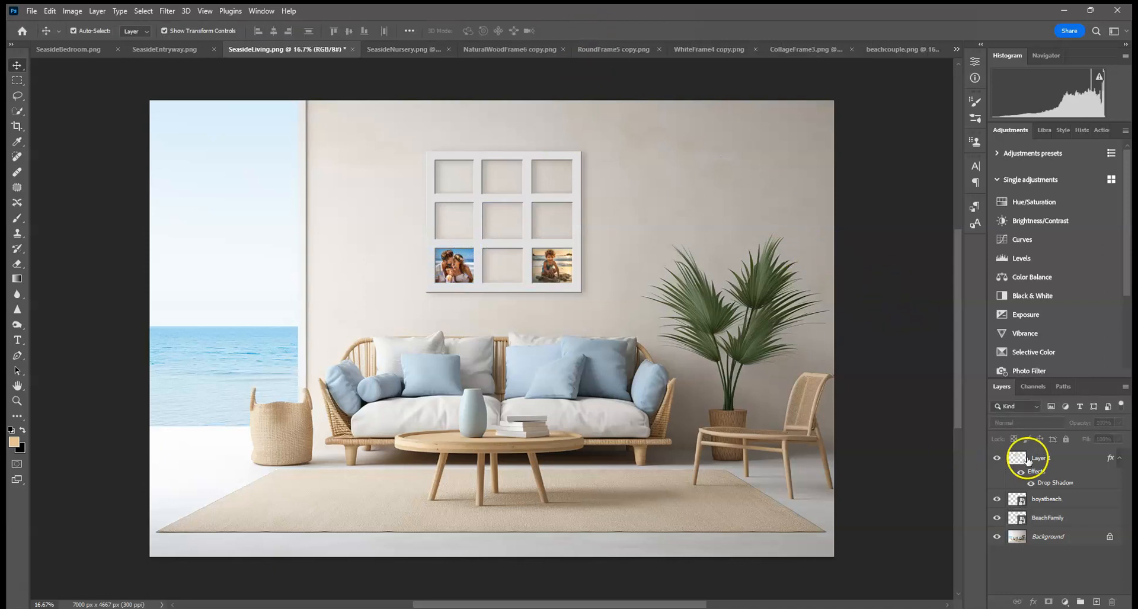
Step: Rasterize the boyatbeach layer
{"action": "left_click", "coordinate": [1058, 503]}
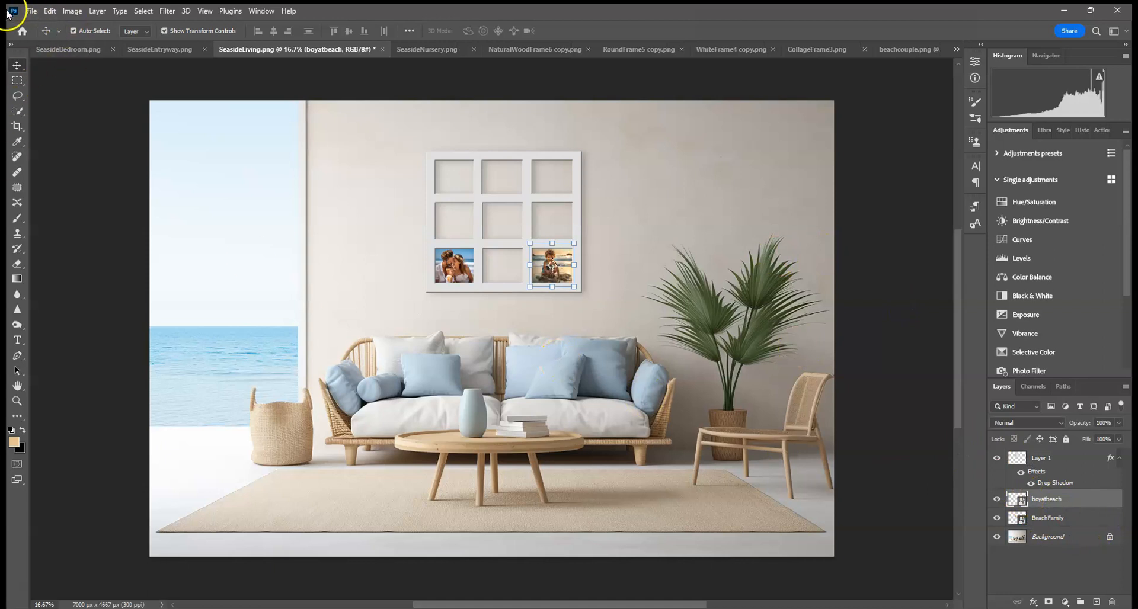
{"action": "right_click", "coordinate": [1067, 501]}
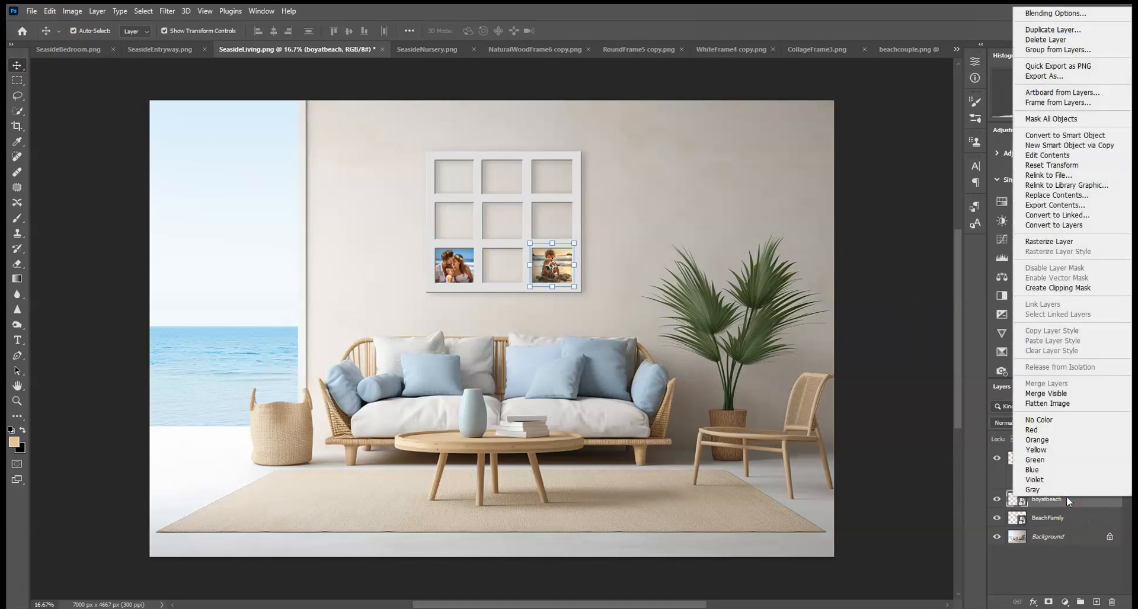
{"action": "left_click", "coordinate": [1050, 241]}
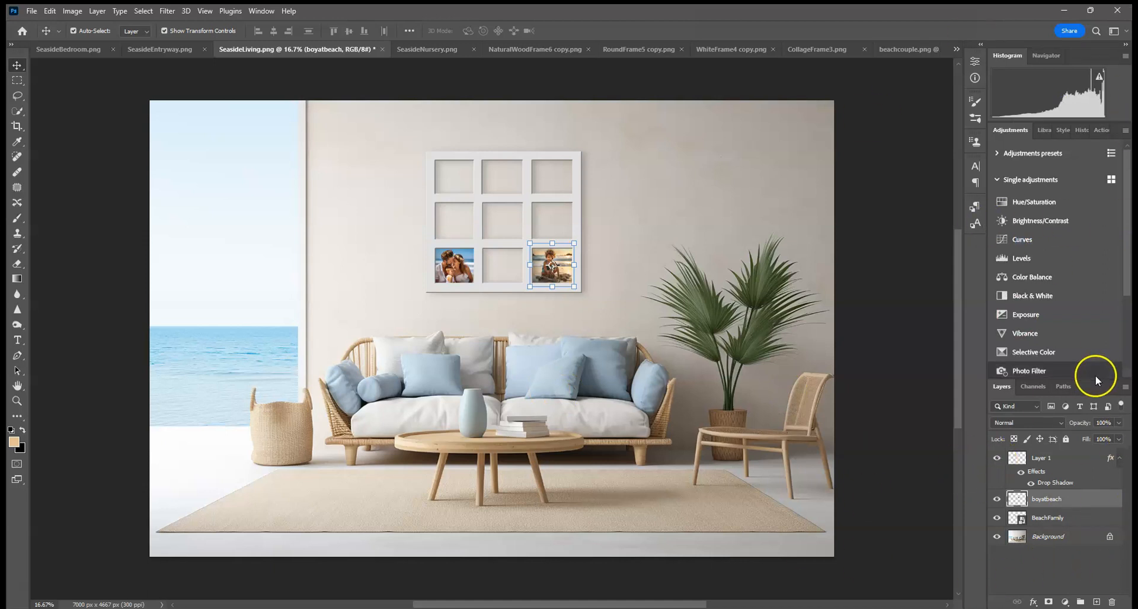
Step: Place the girlatbeach image embedded above the background and fit it into the frame's top-left opening
{"action": "left_click", "coordinate": [1077, 537]}
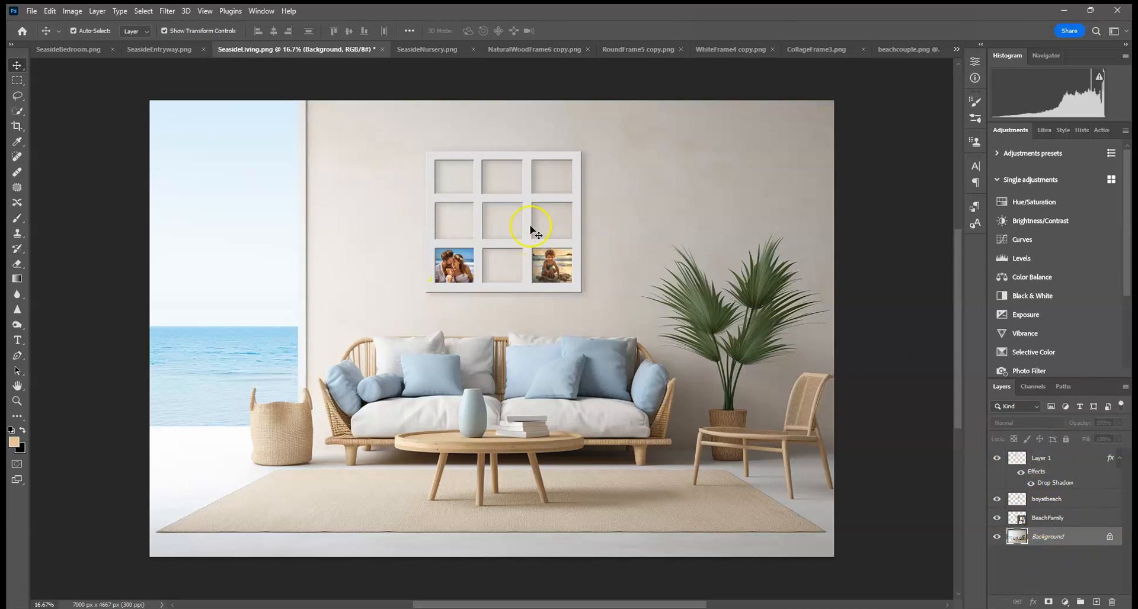
{"action": "left_click", "coordinate": [31, 11]}
{"action": "left_click", "coordinate": [56, 268]}
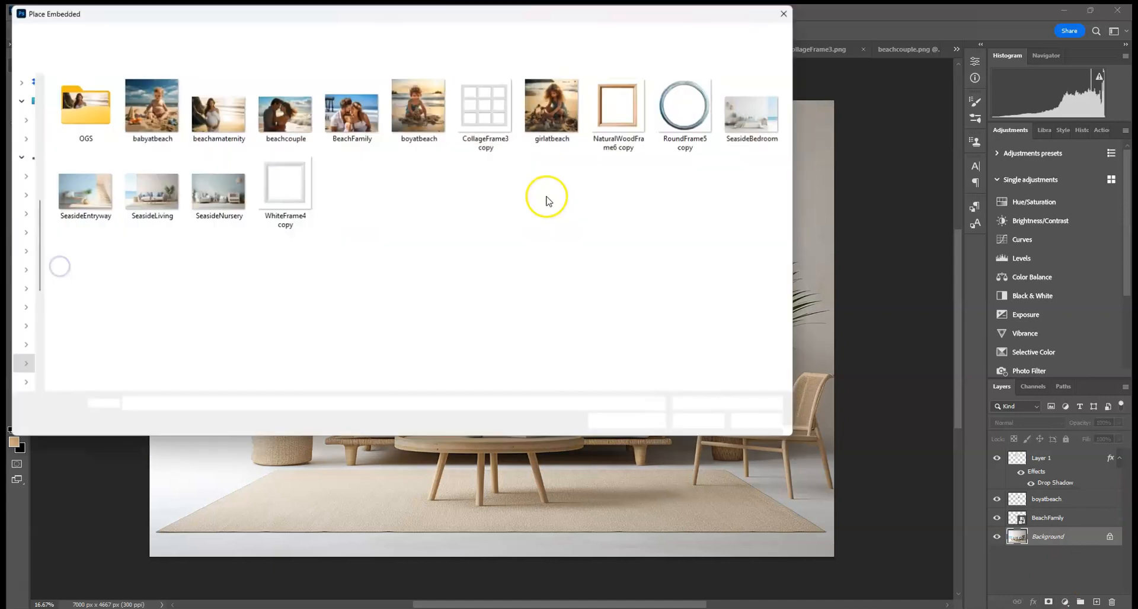
{"action": "double_click", "coordinate": [552, 106]}
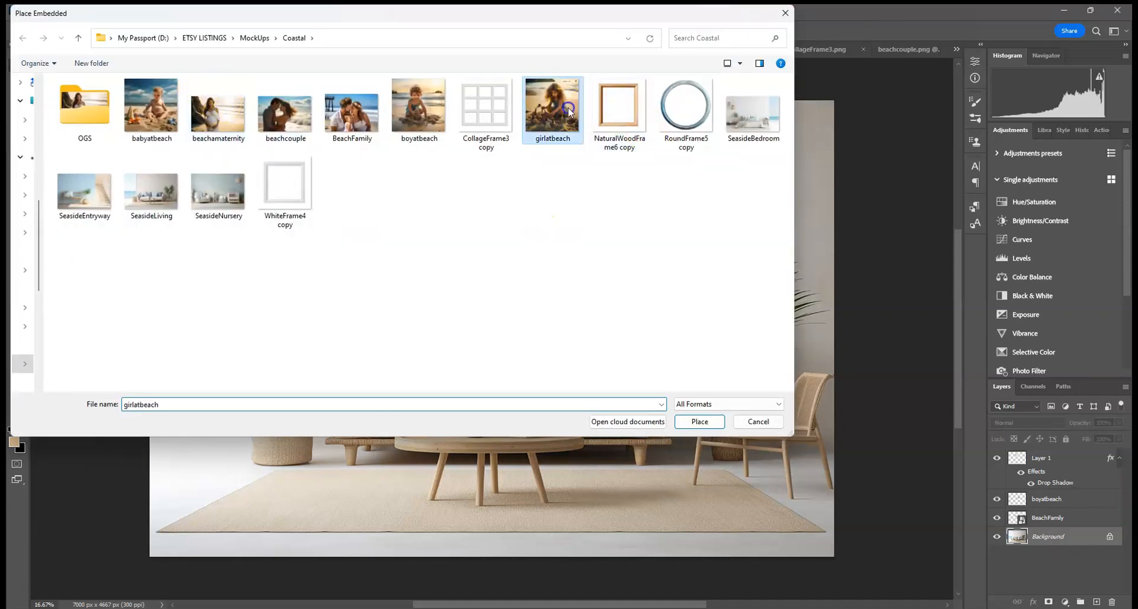
{"action": "left_click_drag", "start_coordinate": [714, 102], "coordinate": [294, 481]}
{"action": "left_click_drag", "start_coordinate": [296, 518], "coordinate": [466, 178]}
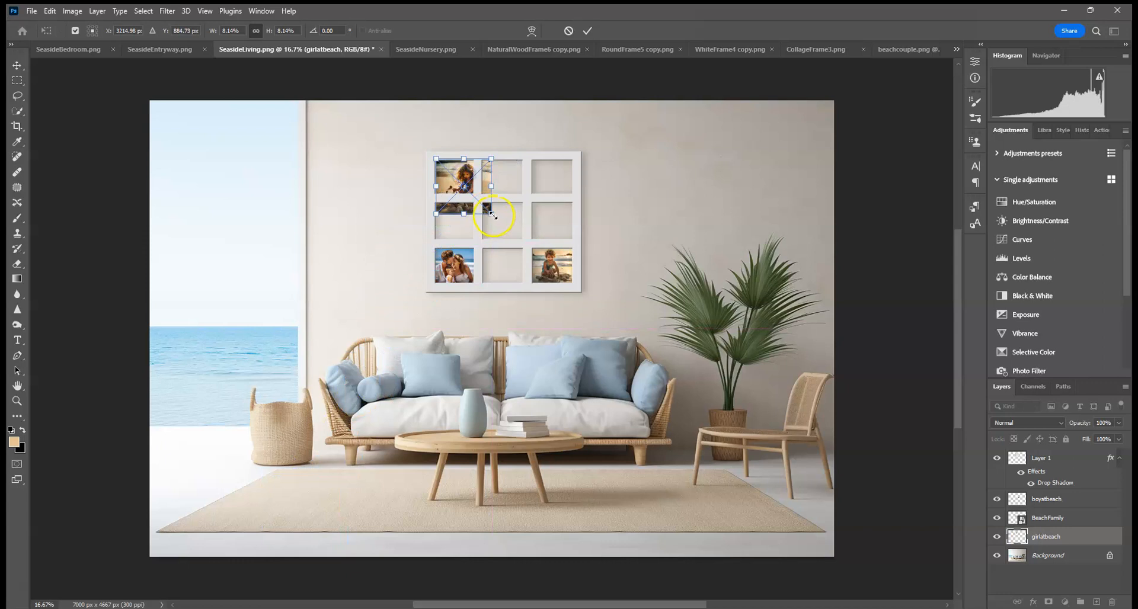
{"action": "left_click_drag", "start_coordinate": [492, 215], "coordinate": [474, 197]}
{"action": "left_click_drag", "start_coordinate": [435, 159], "coordinate": [478, 157]}
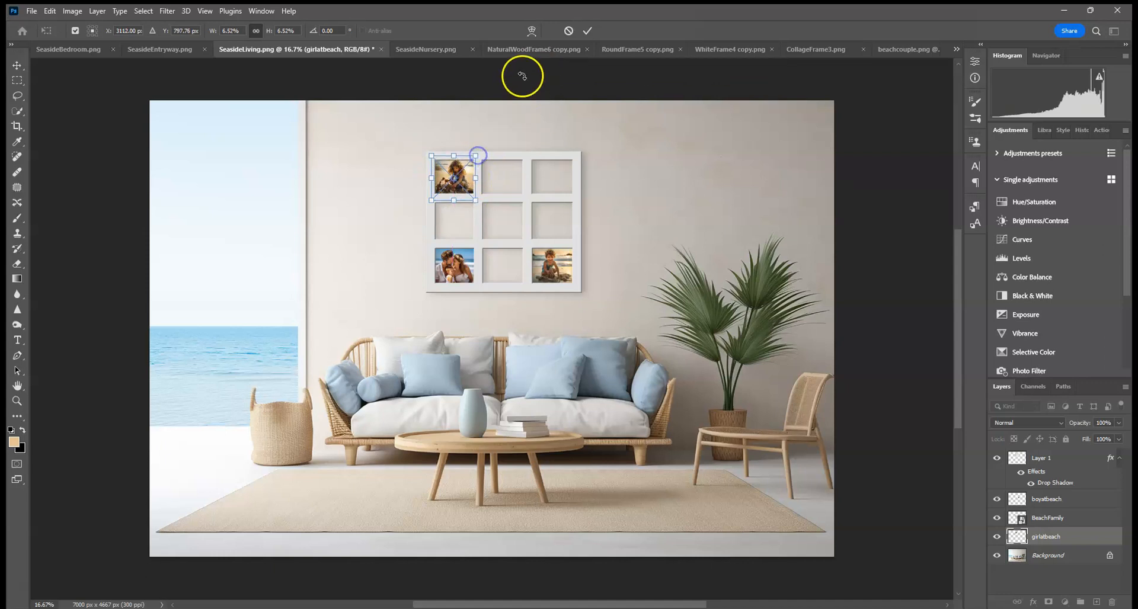
{"action": "left_click", "coordinate": [586, 31]}
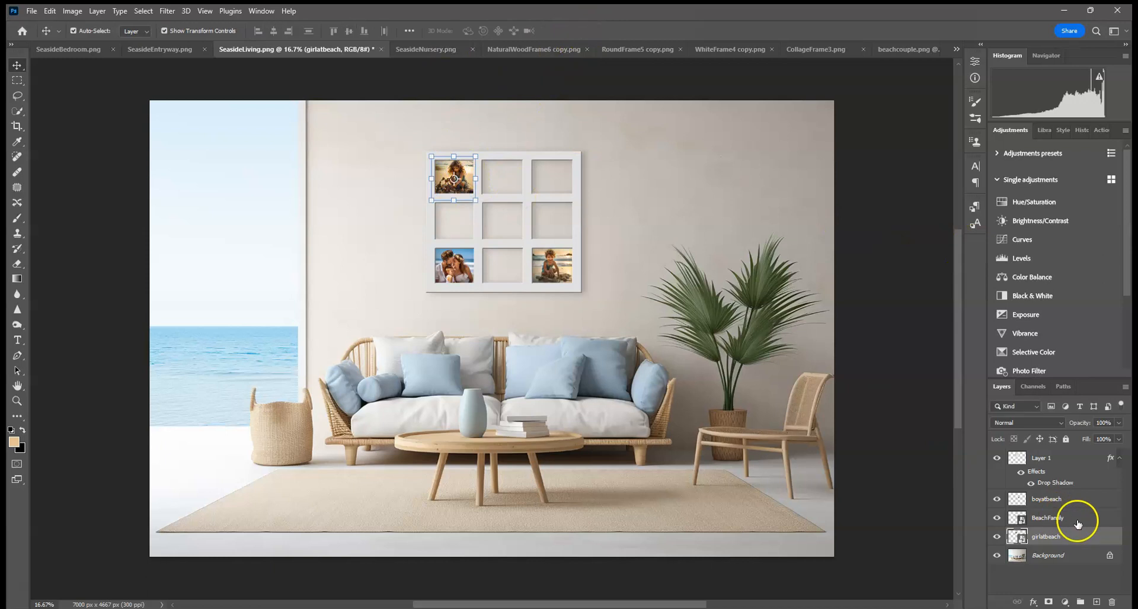
Step: Place the babyatbeach image embedded above the background and scale it into the frame's top-right opening
{"action": "left_click", "coordinate": [1061, 556]}
{"action": "left_click", "coordinate": [32, 11]}
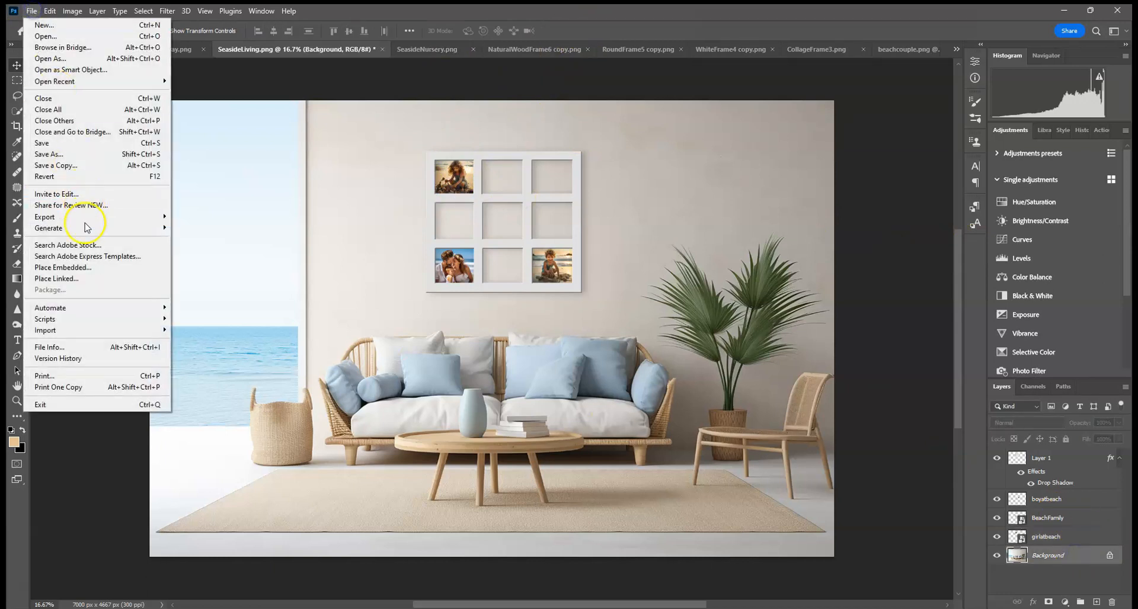
{"action": "left_click", "coordinate": [77, 267]}
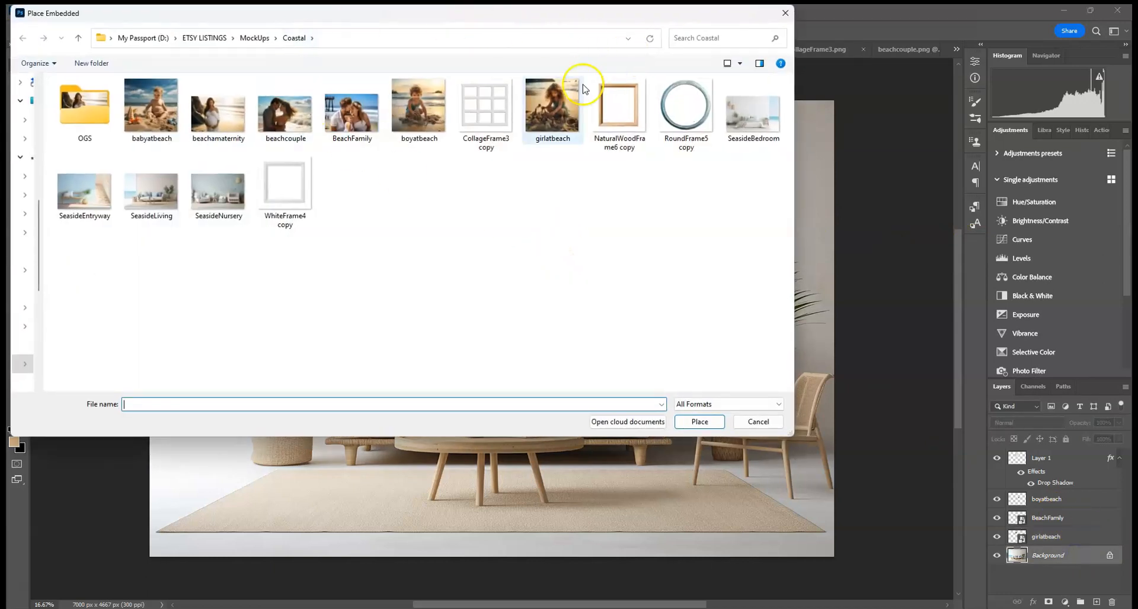
{"action": "double_click", "coordinate": [153, 113]}
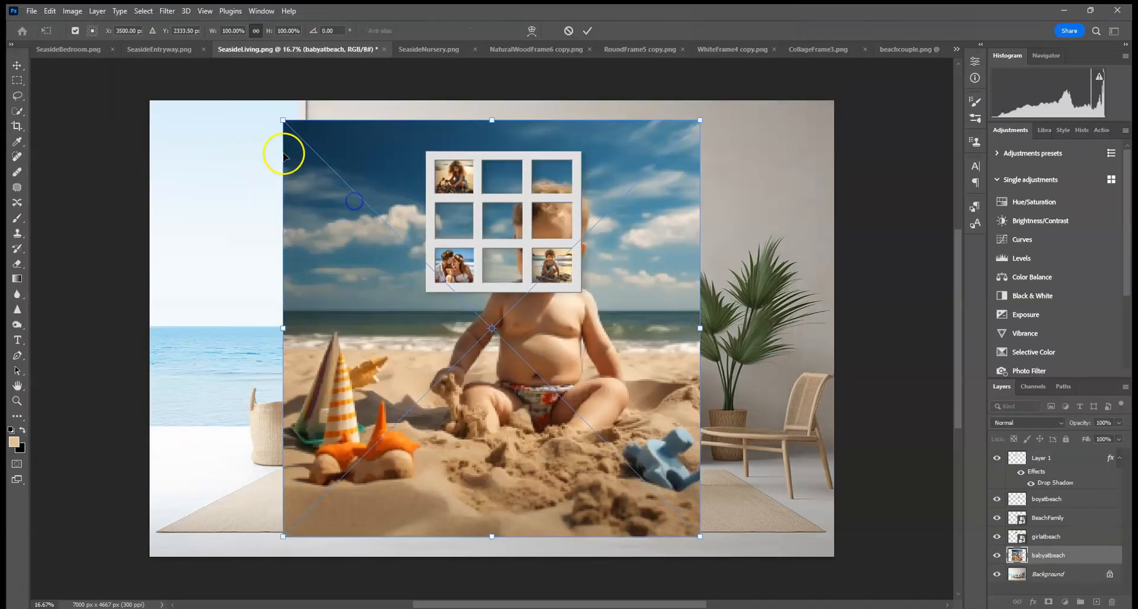
{"action": "left_click_drag", "start_coordinate": [294, 129], "coordinate": [646, 483]}
{"action": "left_click_drag", "start_coordinate": [677, 495], "coordinate": [577, 155]}
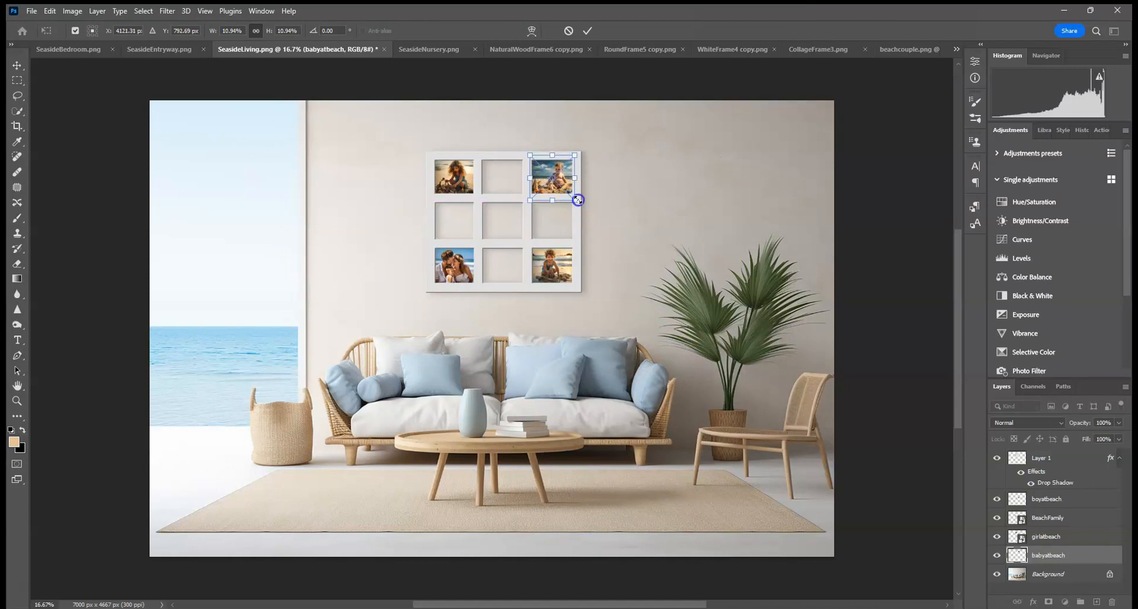
{"action": "left_click", "coordinate": [586, 31]}
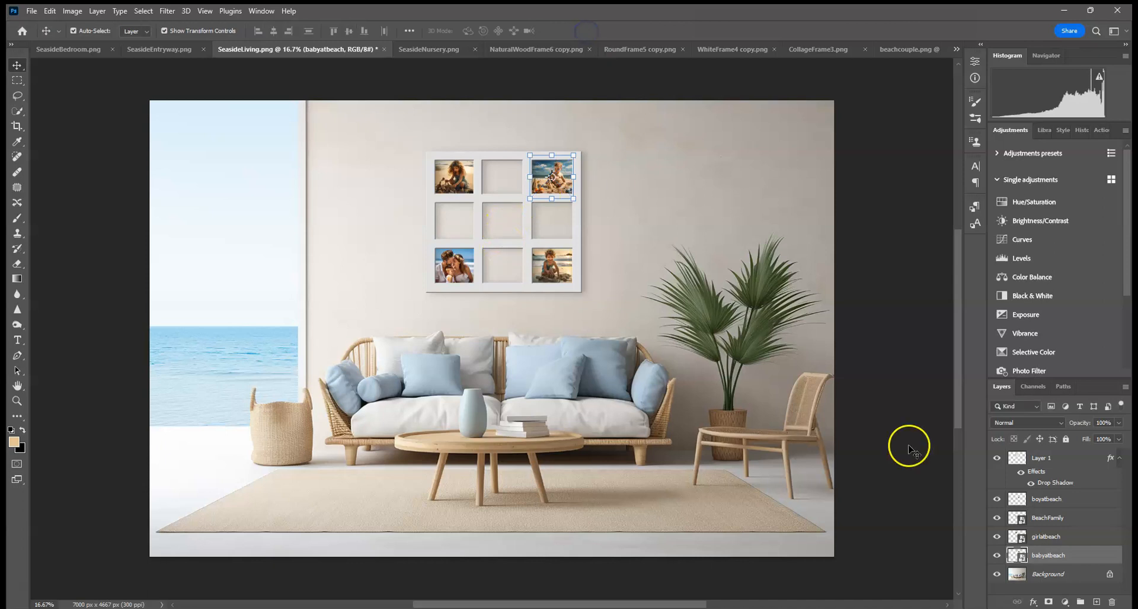
Step: Place the beachamaternity image embedded above the background and scale it into the frame's centre opening
{"action": "left_click", "coordinate": [1061, 574]}
{"action": "left_click", "coordinate": [33, 11]}
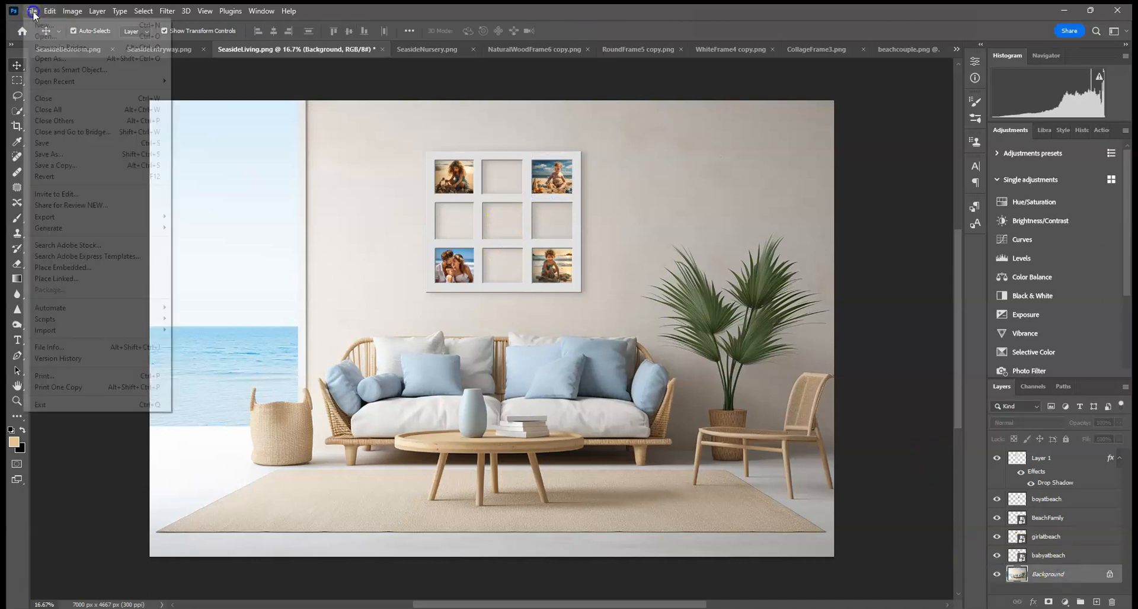
{"action": "left_click", "coordinate": [127, 267]}
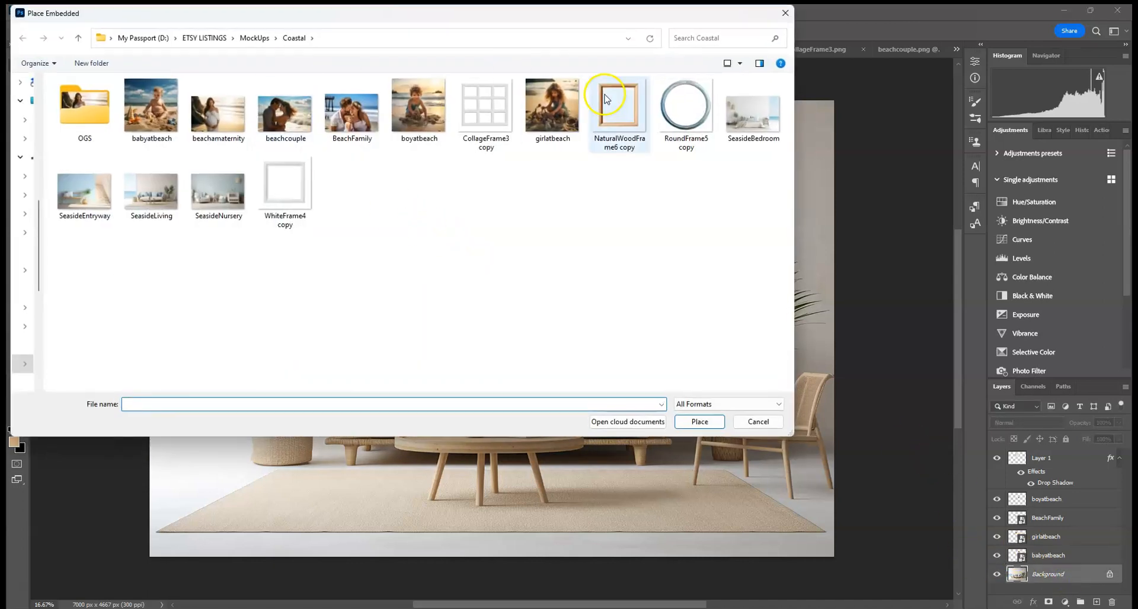
{"action": "double_click", "coordinate": [218, 109]}
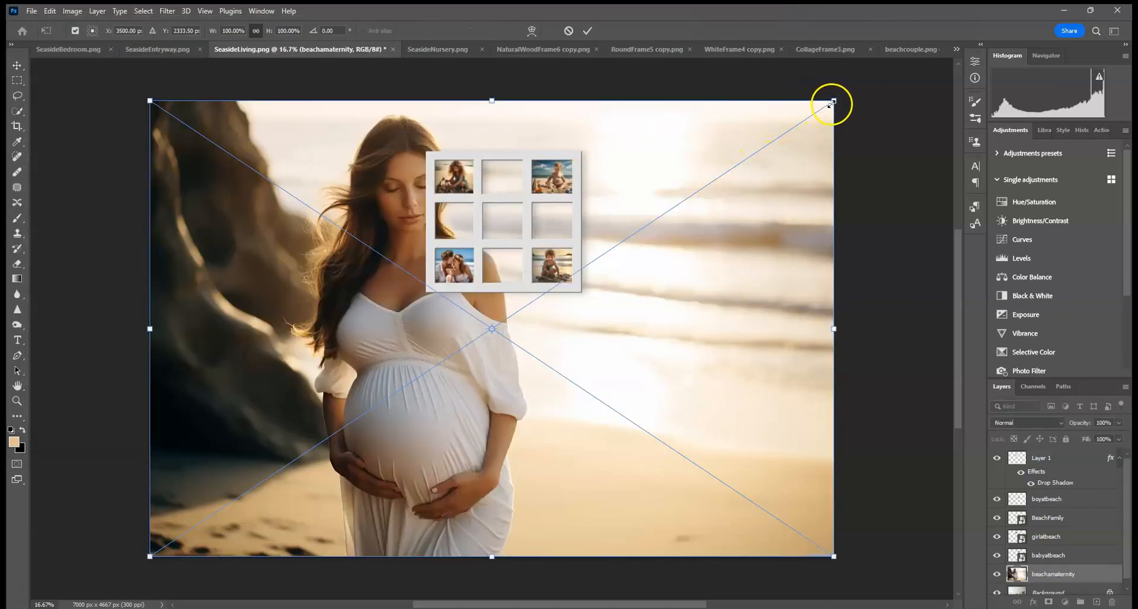
{"action": "left_click_drag", "start_coordinate": [833, 101], "coordinate": [197, 483]}
{"action": "left_click_drag", "start_coordinate": [185, 523], "coordinate": [480, 202]}
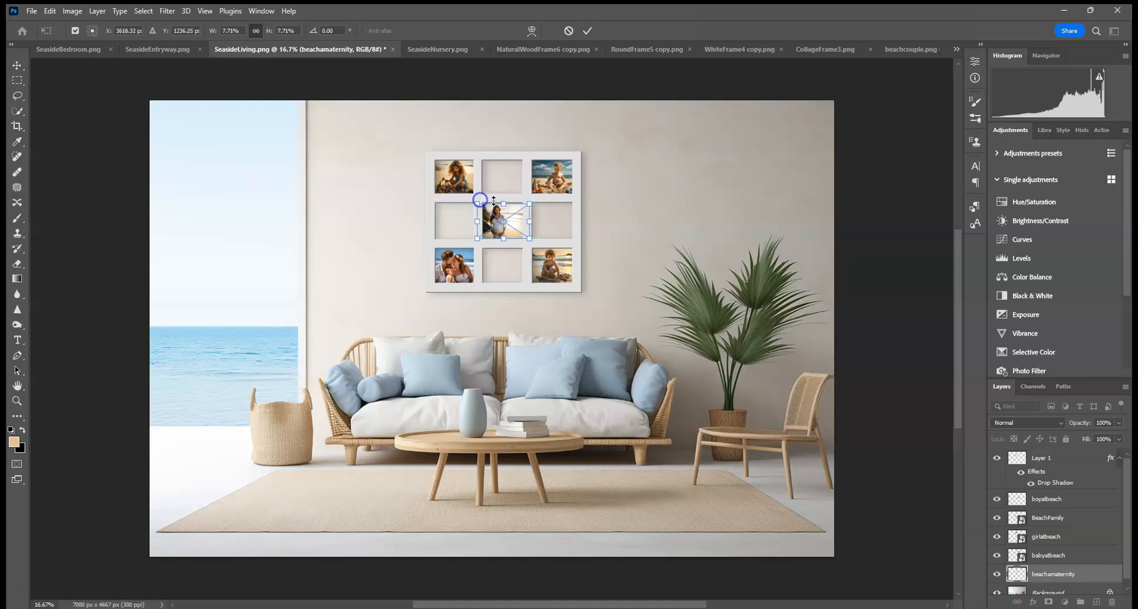
{"action": "key", "text": "ctrl+z"}
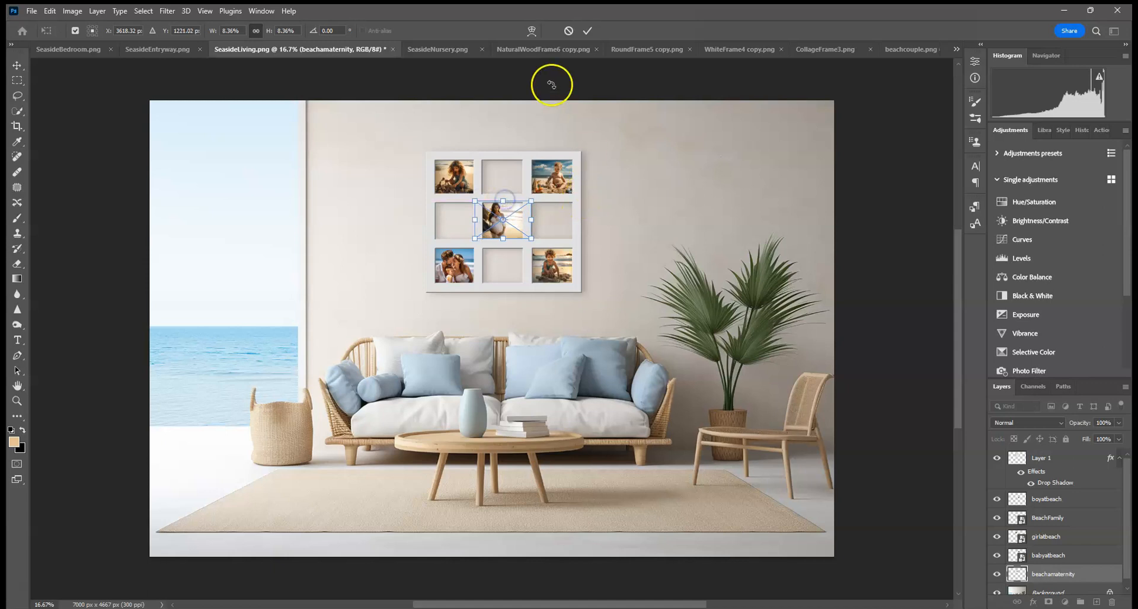
{"action": "left_click", "coordinate": [588, 30]}
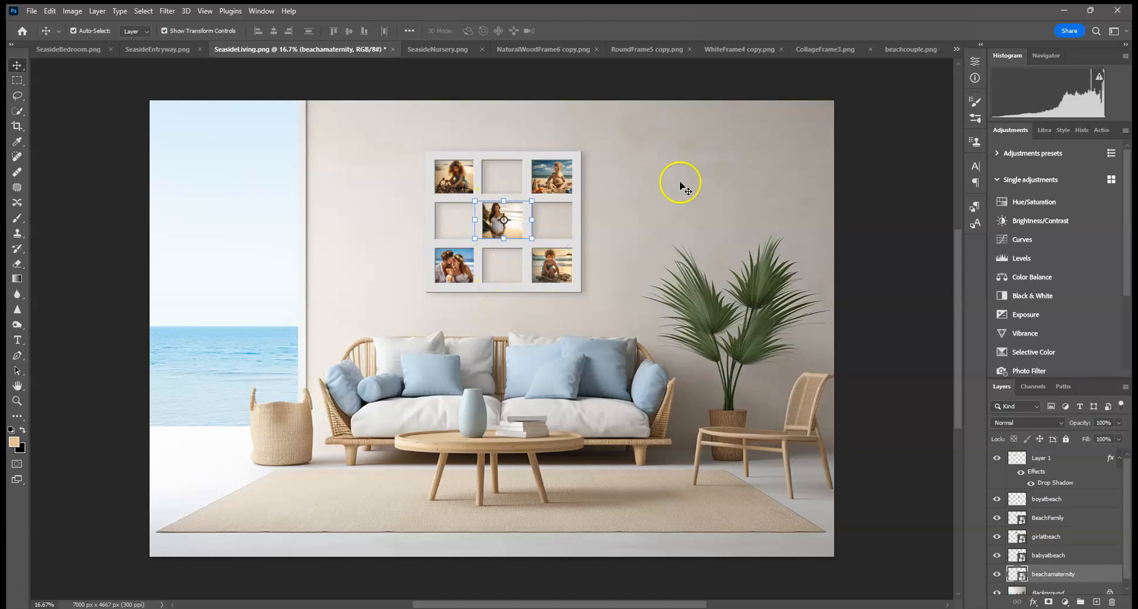
{"action": "left_click", "coordinate": [902, 244]}
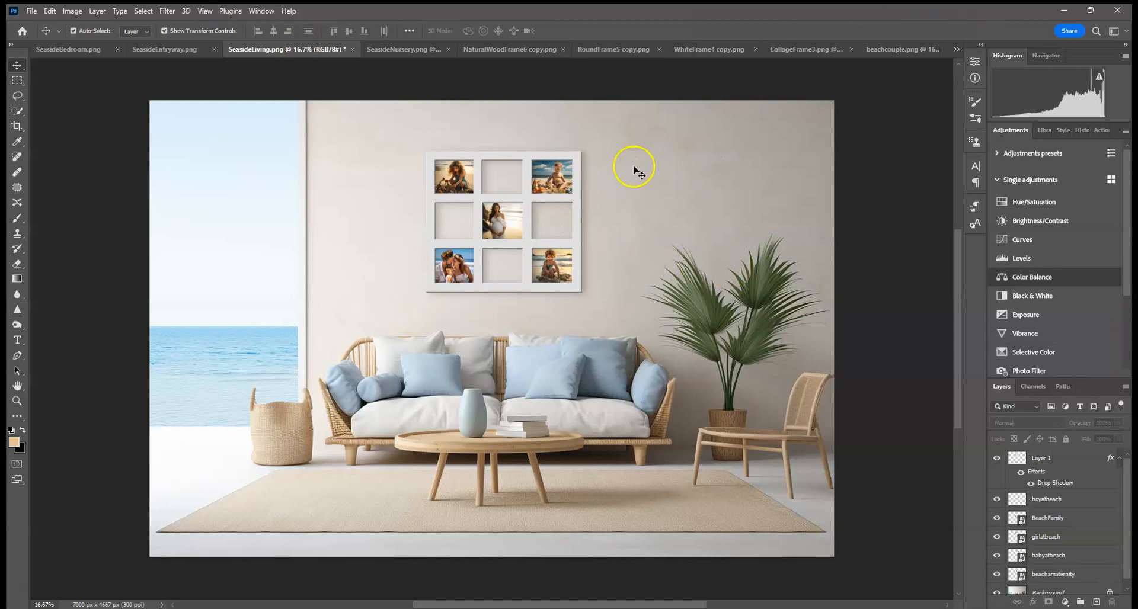
Step: Look through the SeasideNursery room and the open frame documents to choose a frame
{"action": "left_click", "coordinate": [393, 48]}
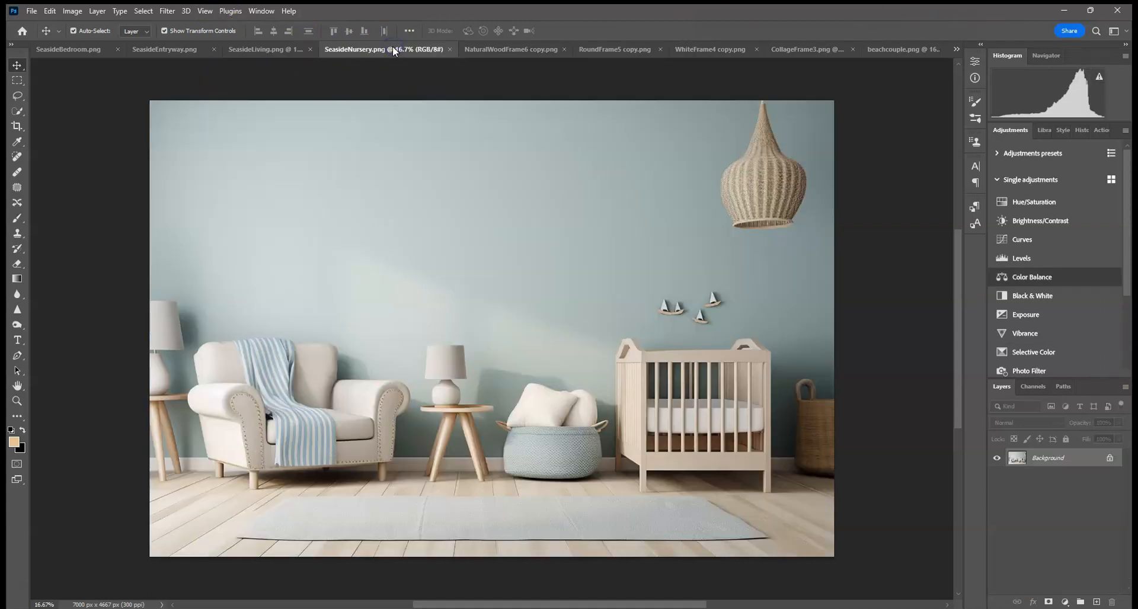
{"action": "left_click", "coordinate": [621, 49]}
{"action": "left_click", "coordinate": [734, 51]}
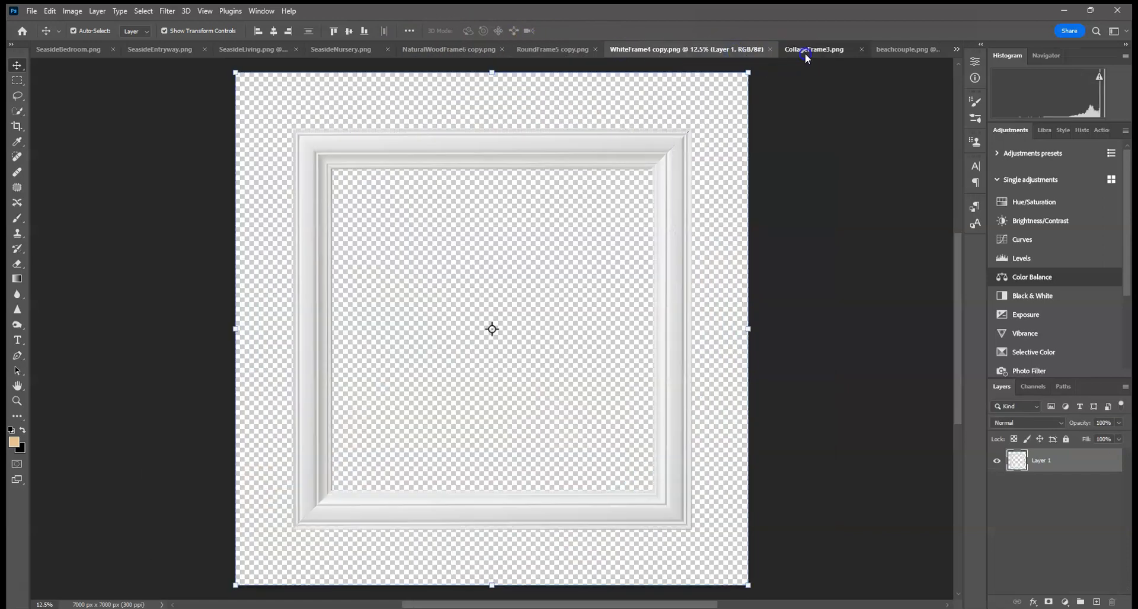
{"action": "left_click", "coordinate": [813, 51]}
{"action": "left_click", "coordinate": [878, 54]}
{"action": "left_click", "coordinate": [714, 51]}
{"action": "left_click", "coordinate": [609, 52]}
{"action": "left_click", "coordinate": [565, 53]}
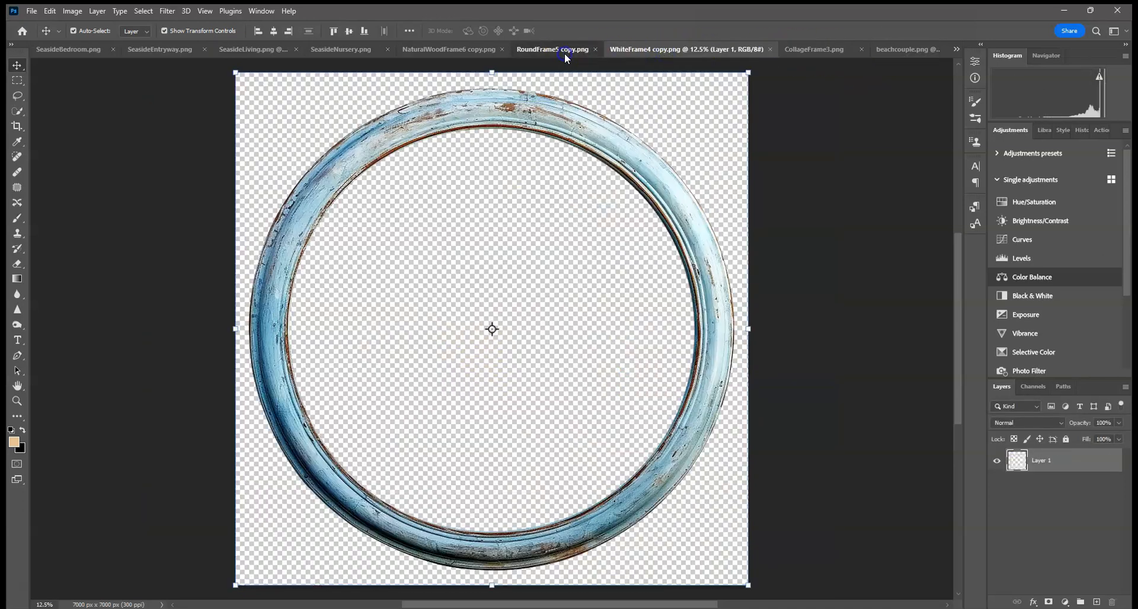
{"action": "left_click", "coordinate": [460, 52]}
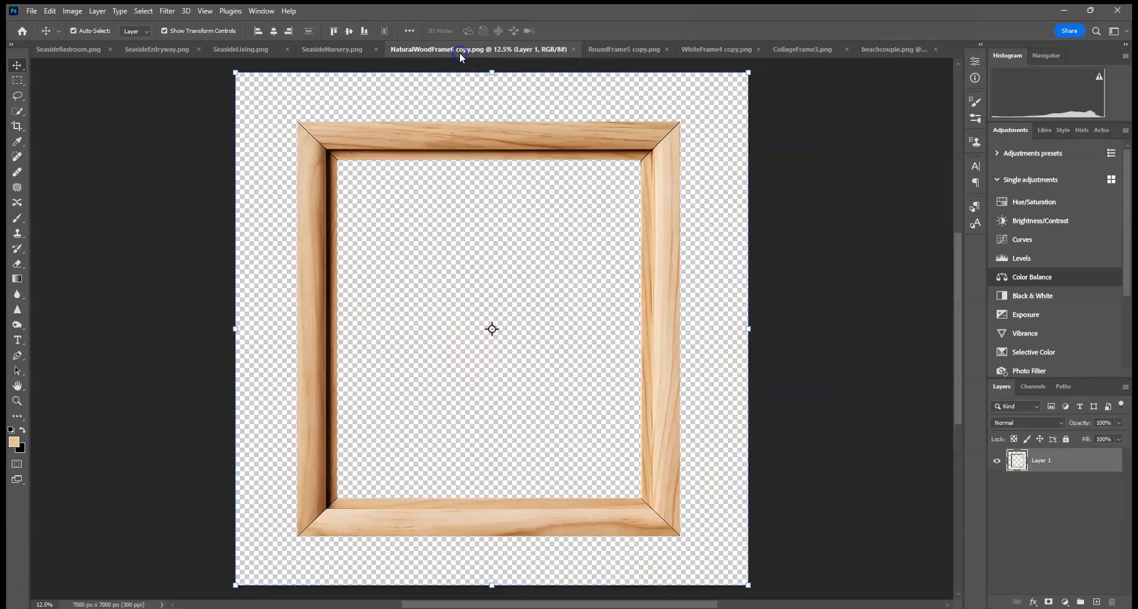
{"action": "left_click", "coordinate": [613, 51]}
{"action": "left_click", "coordinate": [704, 53]}
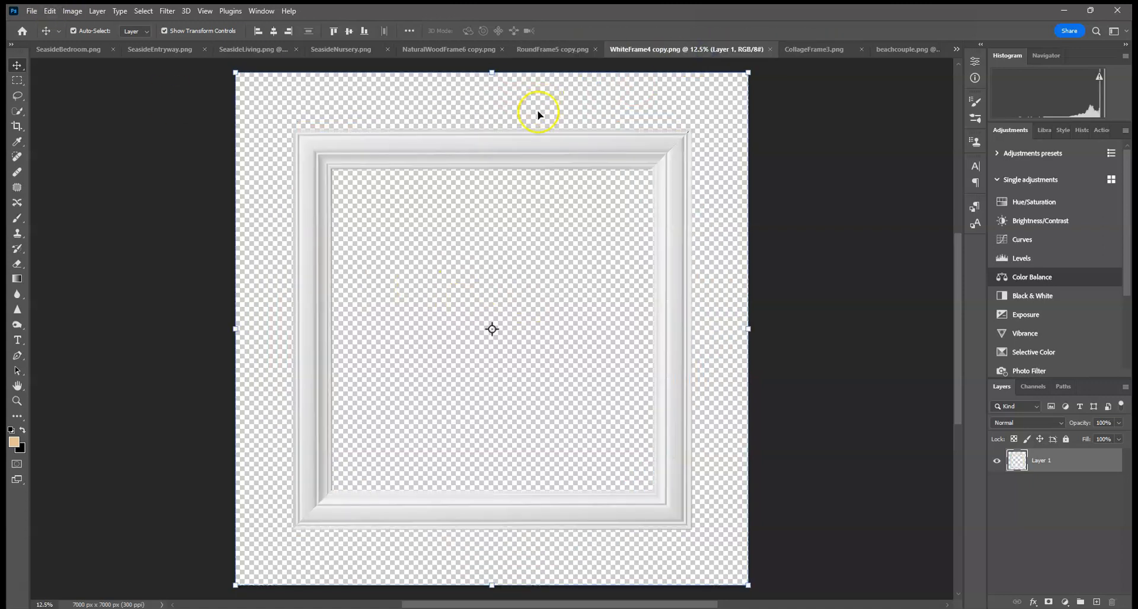
Step: Copy the whole WhiteFrame4 frame and paste it into SeasideNursery, scaling it down onto the upper wall
{"action": "left_click", "coordinate": [143, 11]}
{"action": "left_click", "coordinate": [143, 11]}
{"action": "left_click", "coordinate": [49, 11]}
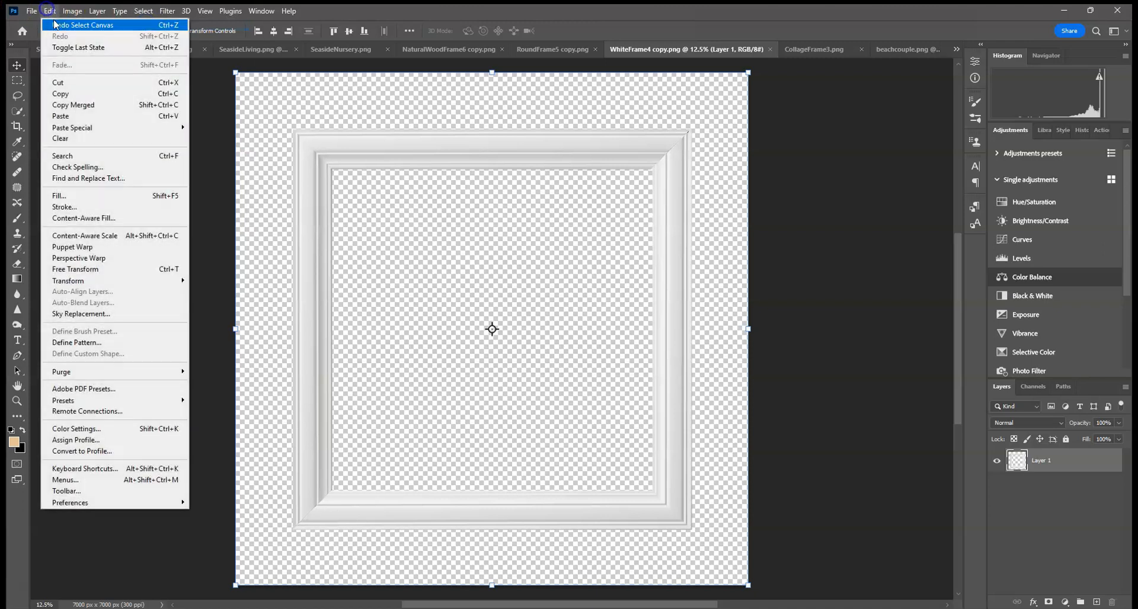
{"action": "left_click", "coordinate": [58, 94]}
{"action": "left_click", "coordinate": [341, 50]}
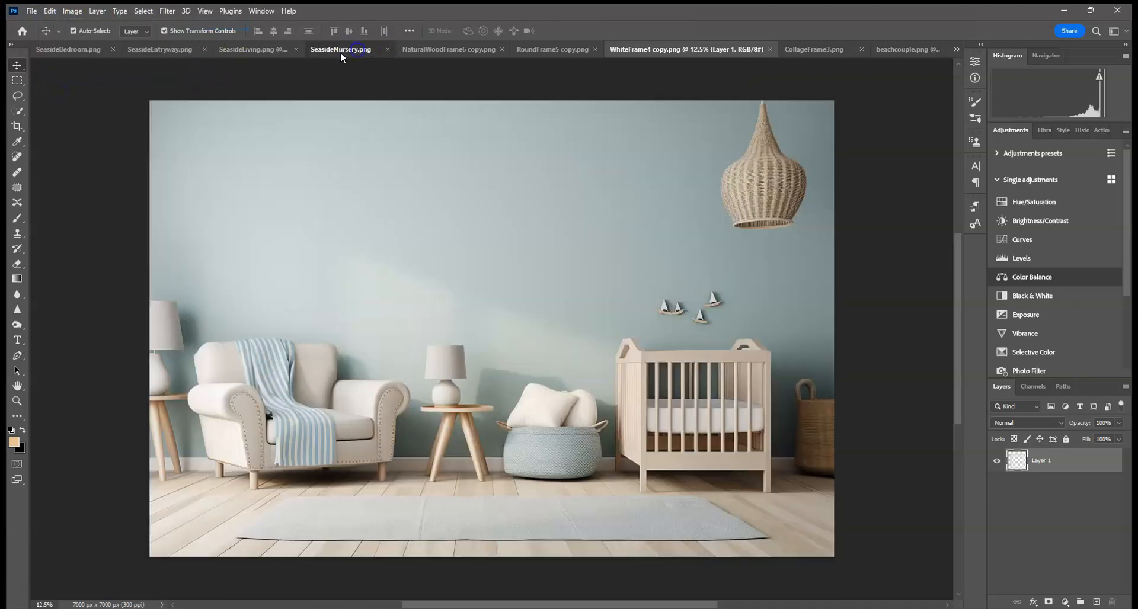
{"action": "left_click", "coordinate": [51, 12]}
{"action": "left_click", "coordinate": [82, 116]}
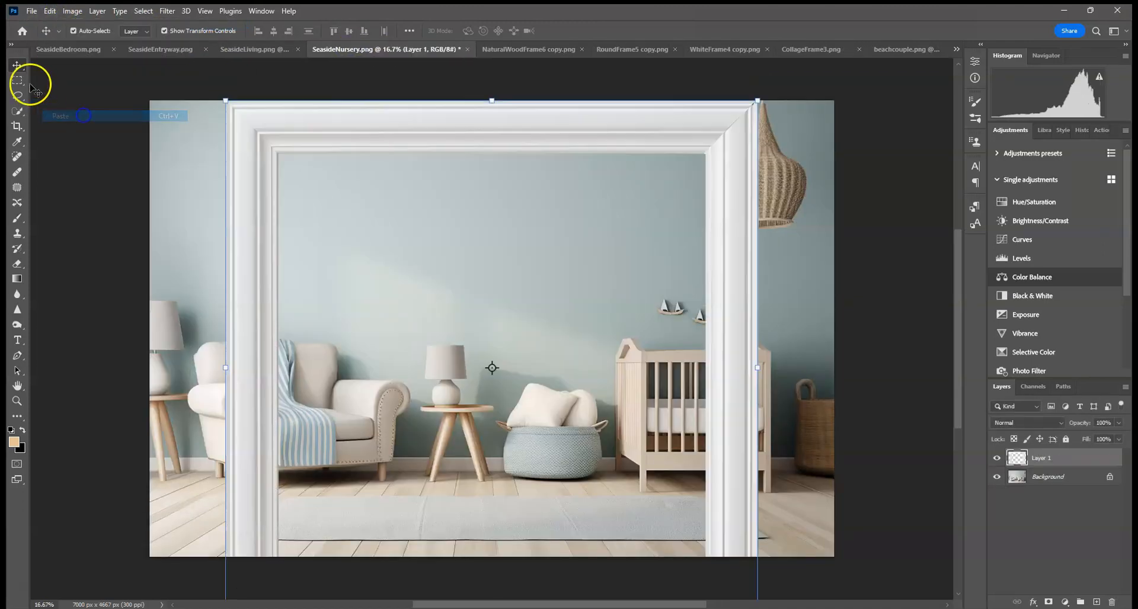
{"action": "left_click_drag", "start_coordinate": [223, 100], "coordinate": [409, 164]}
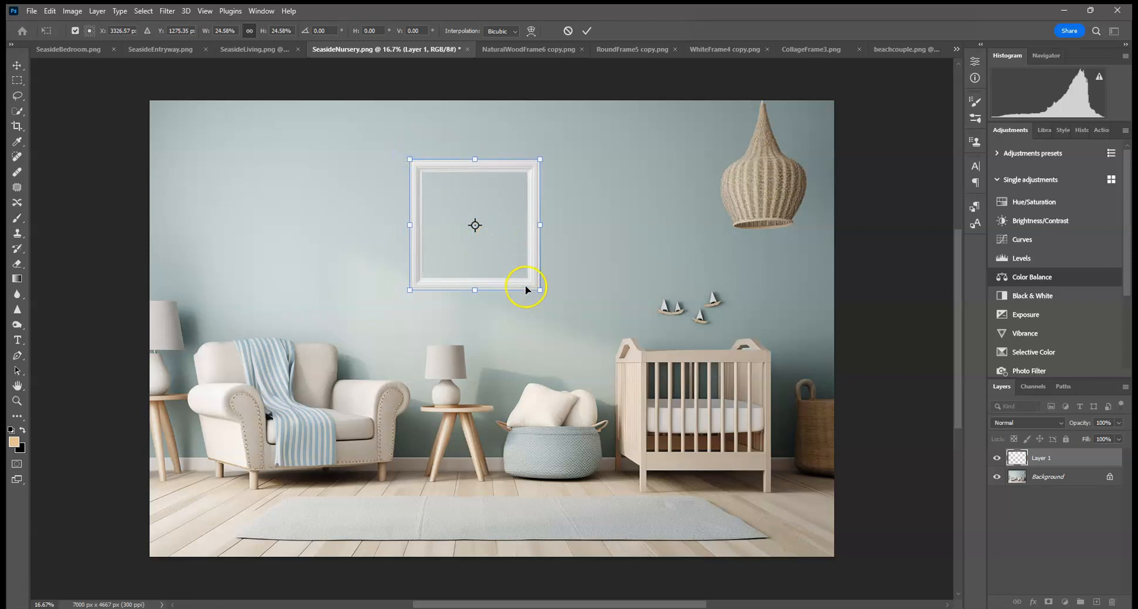
Step: Flip the frame horizontally and resize it to about 32% above the side table
{"action": "right_click", "coordinate": [512, 259]}
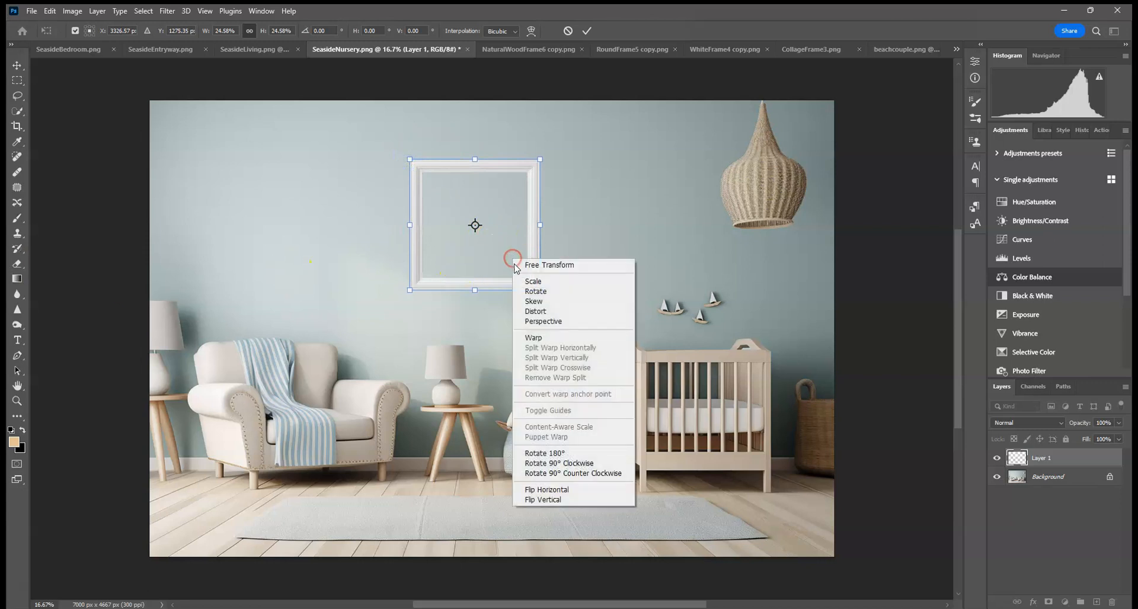
{"action": "left_click", "coordinate": [591, 489]}
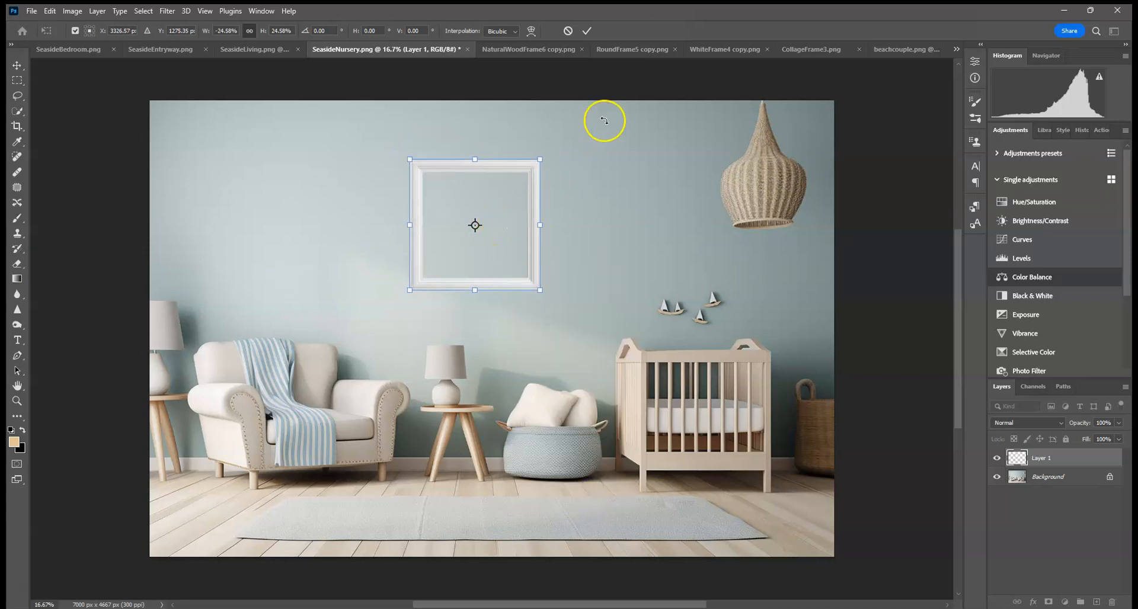
{"action": "mouse_move", "coordinate": [537, 162]}
{"action": "left_mouse_down"}
{"action": "mouse_move", "coordinate": [587, 114]}
{"action": "mouse_move", "coordinate": [525, 166]}
{"action": "mouse_move", "coordinate": [538, 165]}
{"action": "left_mouse_up"}
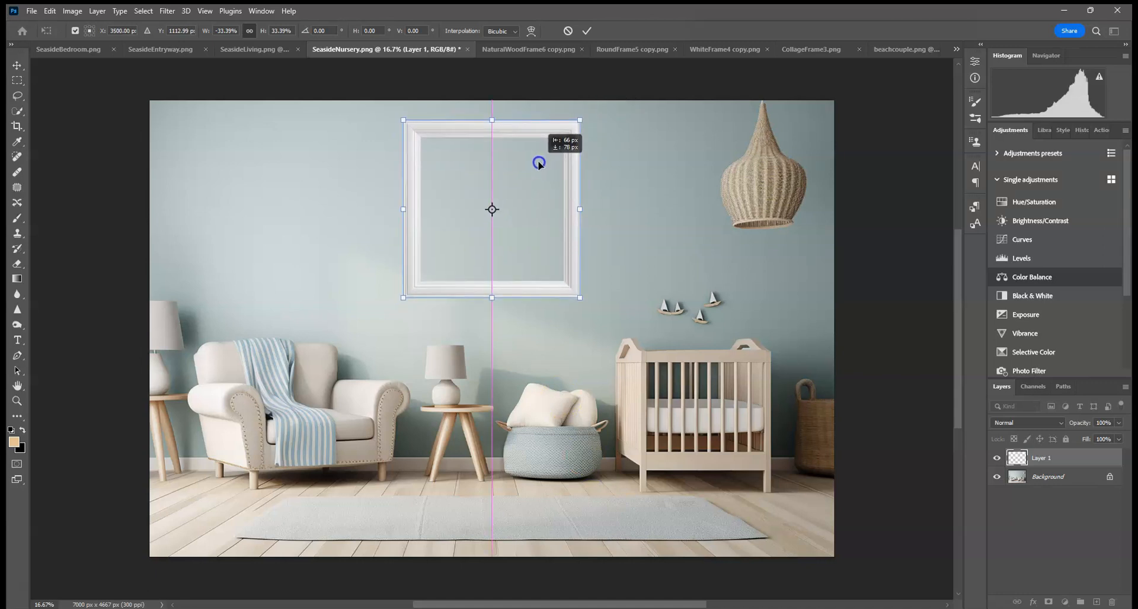
{"action": "left_click_drag", "start_coordinate": [539, 163], "coordinate": [539, 163]}
{"action": "left_click_drag", "start_coordinate": [580, 120], "coordinate": [569, 131]}
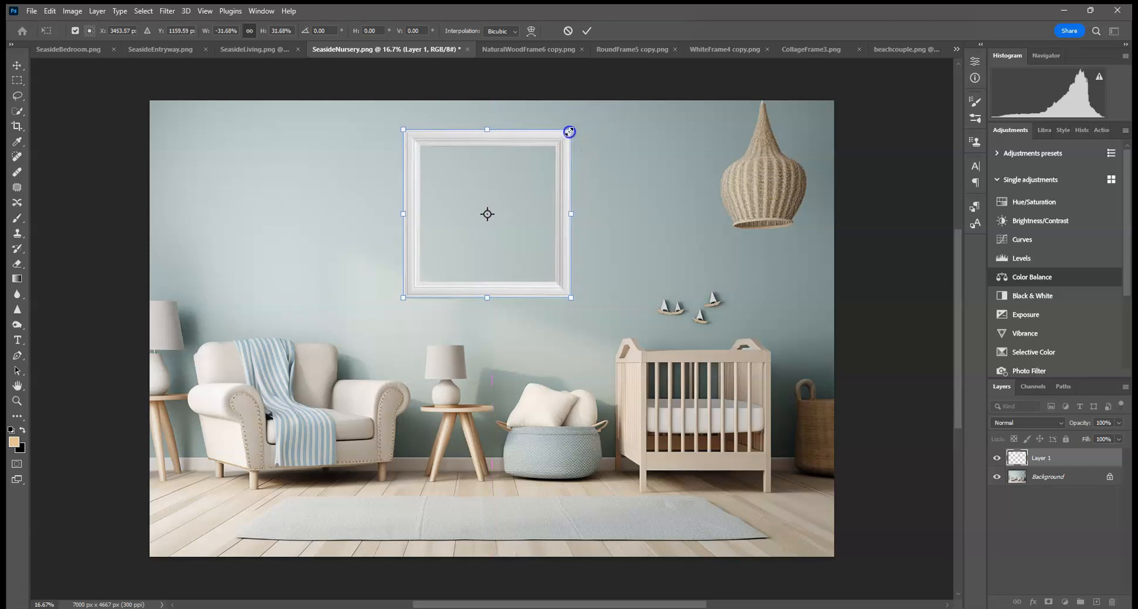
{"action": "left_click_drag", "start_coordinate": [531, 174], "coordinate": [528, 173]}
{"action": "left_click", "coordinate": [586, 31]}
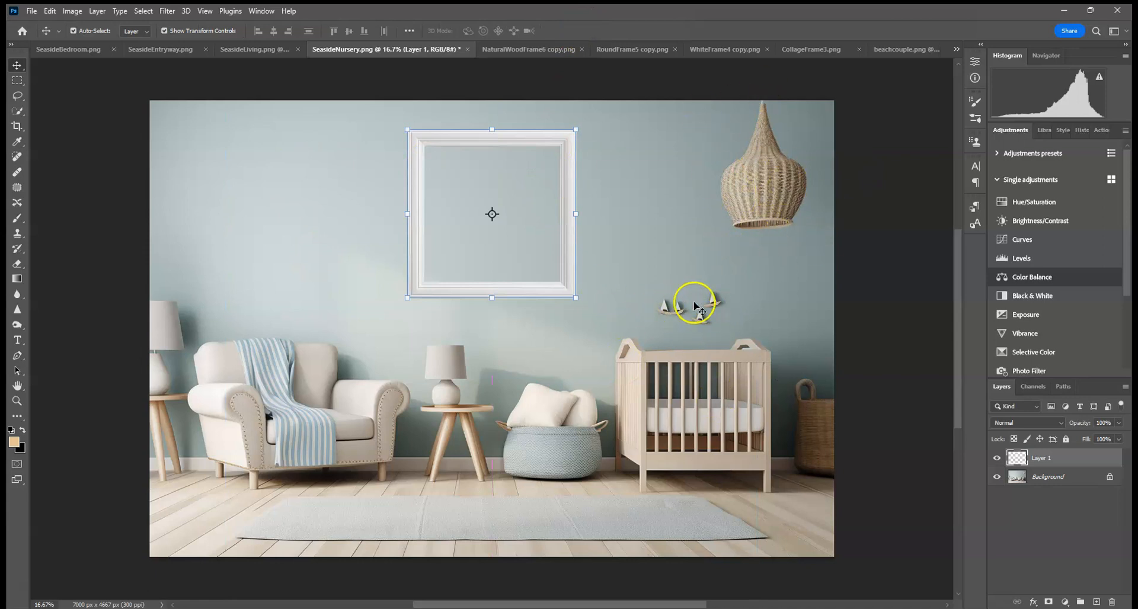
Step: Add a Drop Shadow layer style to the frame and set its angle to 168°
{"action": "left_click", "coordinate": [327, 217]}
{"action": "left_click", "coordinate": [541, 292]}
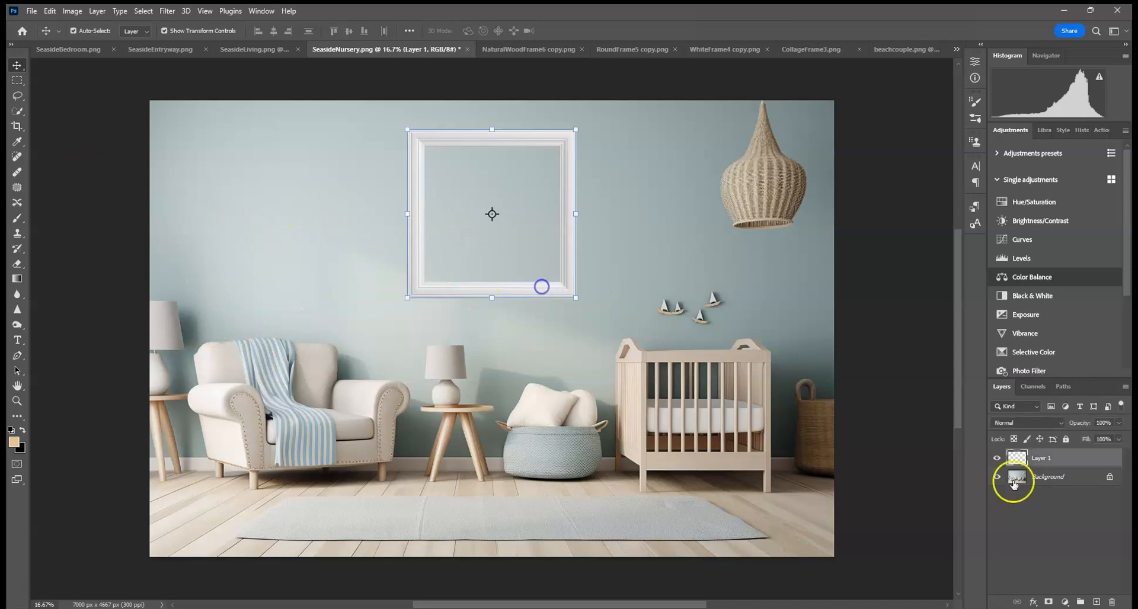
{"action": "left_click", "coordinate": [1033, 601]}
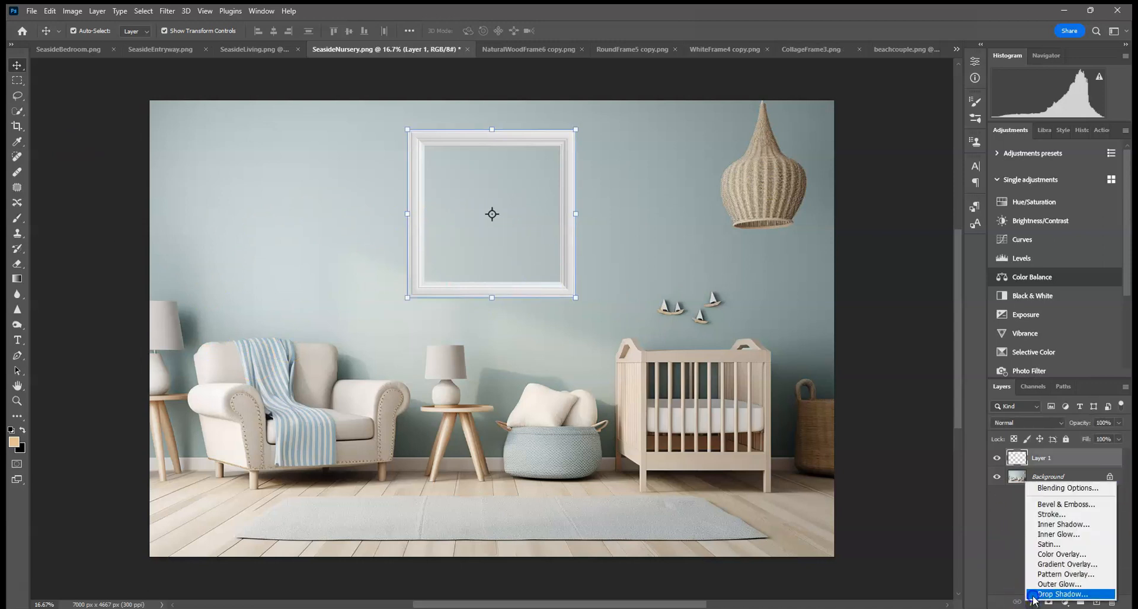
{"action": "left_click", "coordinate": [1061, 594]}
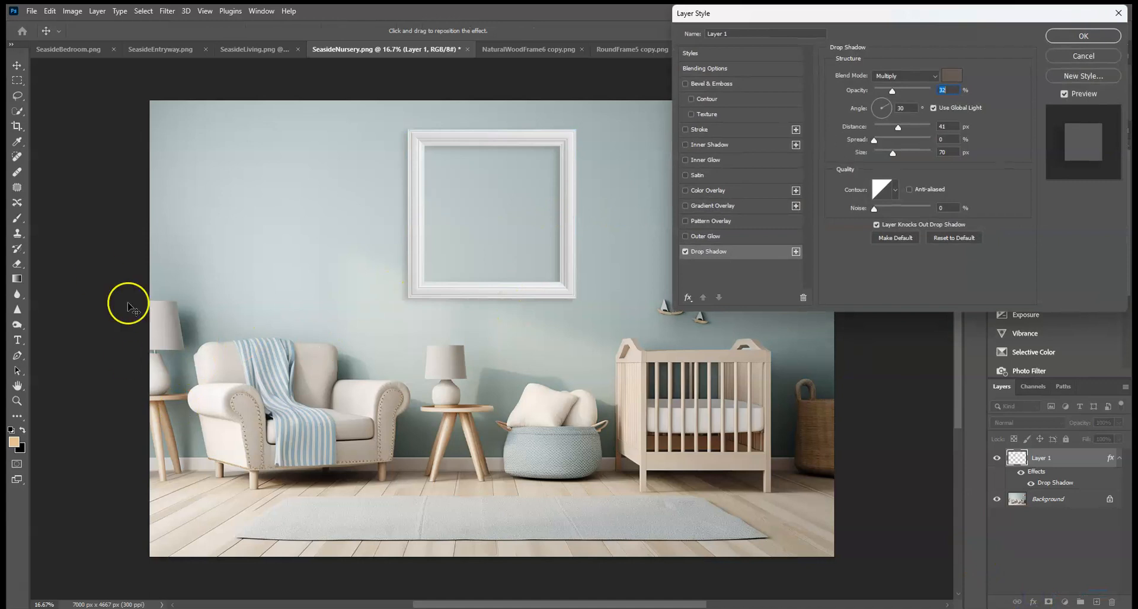
{"action": "left_click", "coordinate": [874, 107]}
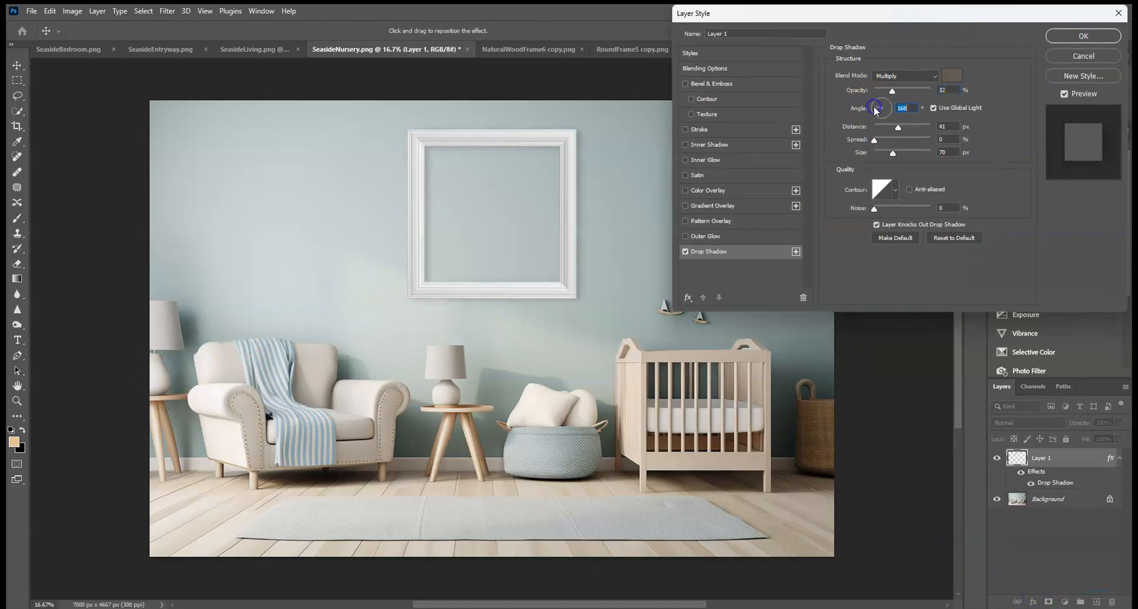
Step: Set the shadow color by sampling the wall and raise the shadow opacity to 95%
{"action": "left_click", "coordinate": [952, 77]}
{"action": "left_click", "coordinate": [509, 383]}
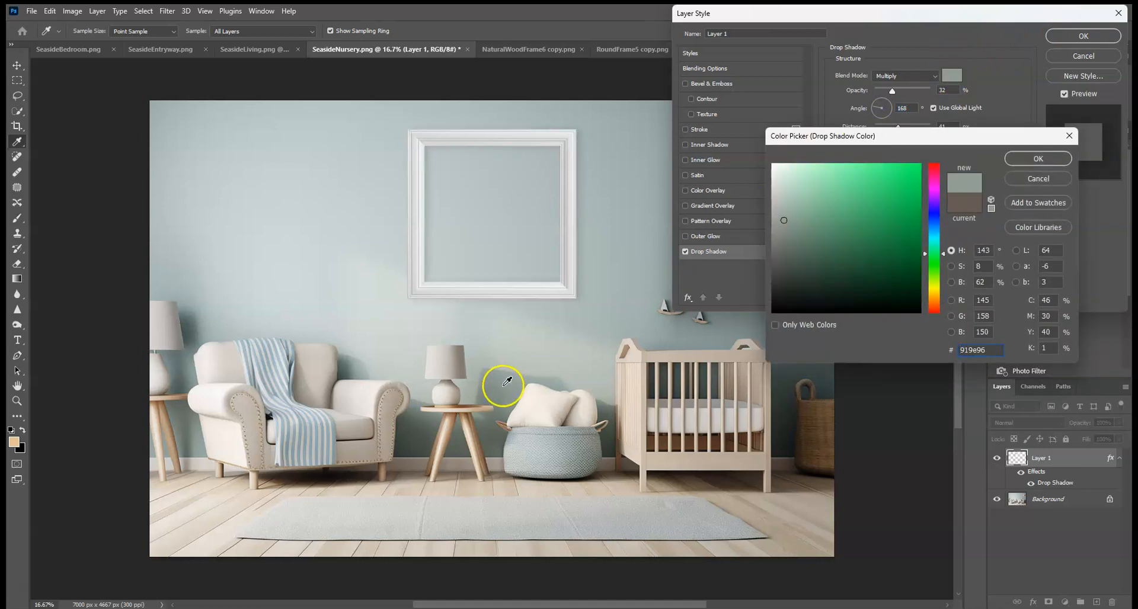
{"action": "left_click", "coordinate": [1038, 158]}
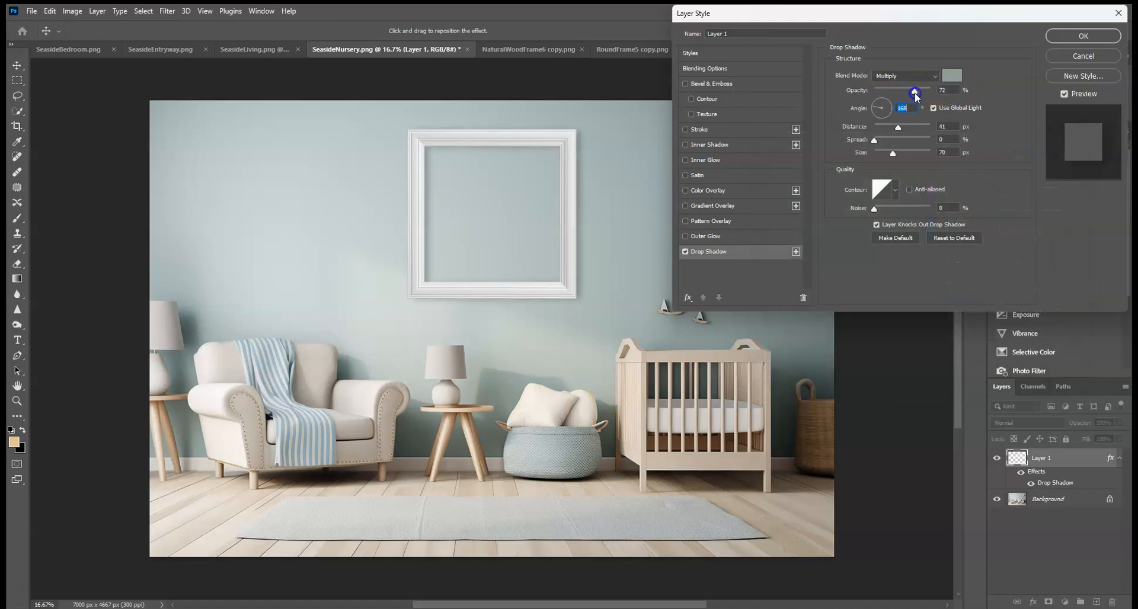
{"action": "left_click_drag", "start_coordinate": [923, 94], "coordinate": [928, 95]}
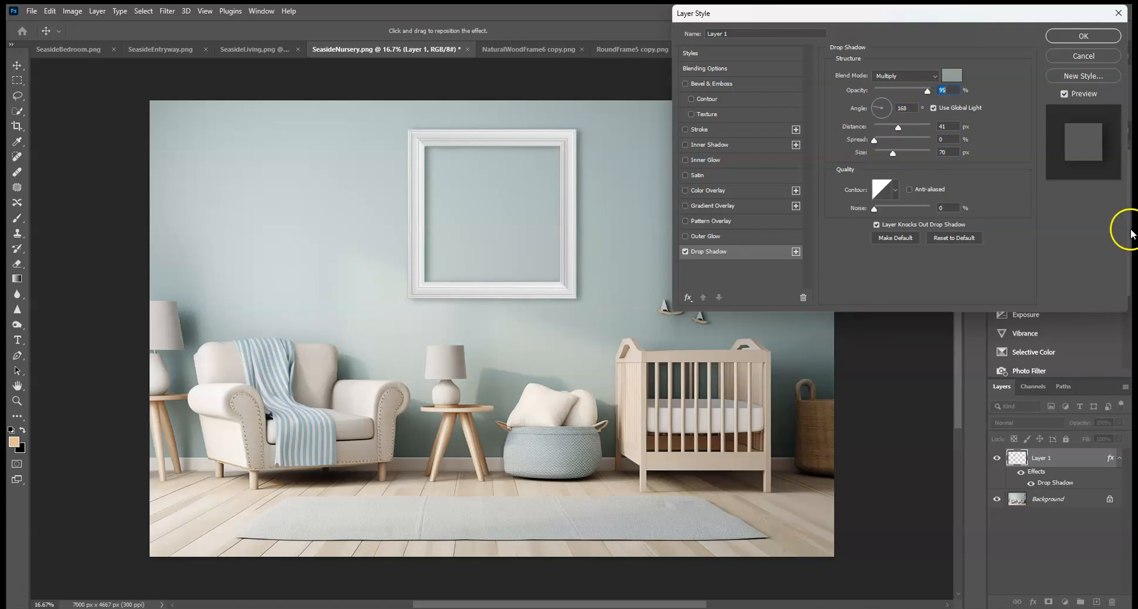
{"action": "left_click", "coordinate": [1084, 37]}
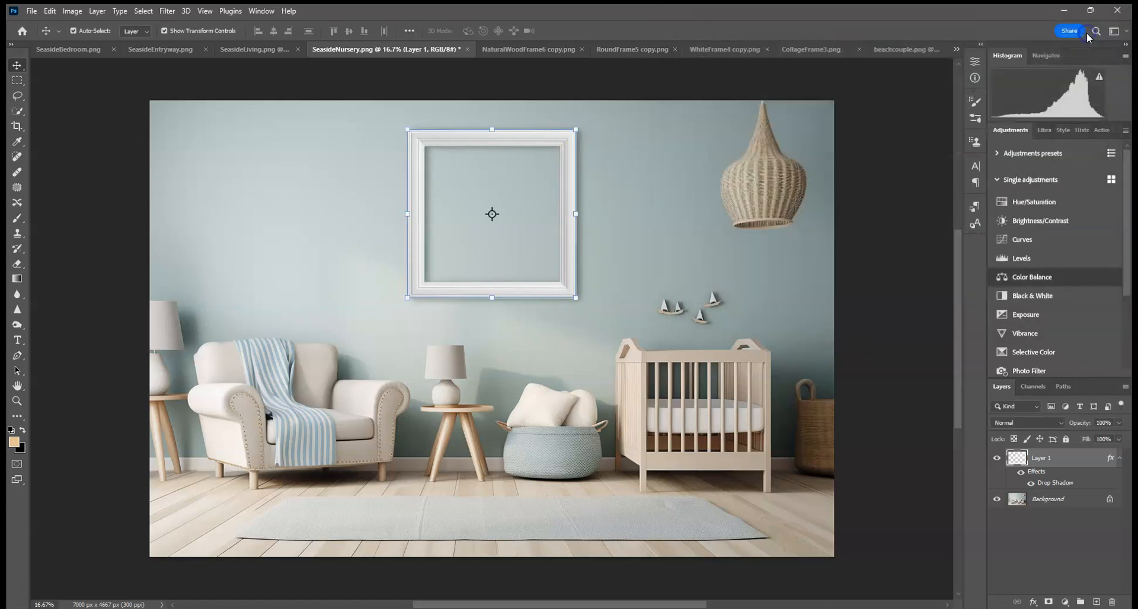
Step: Create a new layer above the background and fill a rectangular selection inside the frame opening with white
{"action": "left_click", "coordinate": [1058, 501]}
{"action": "left_click", "coordinate": [1095, 602]}
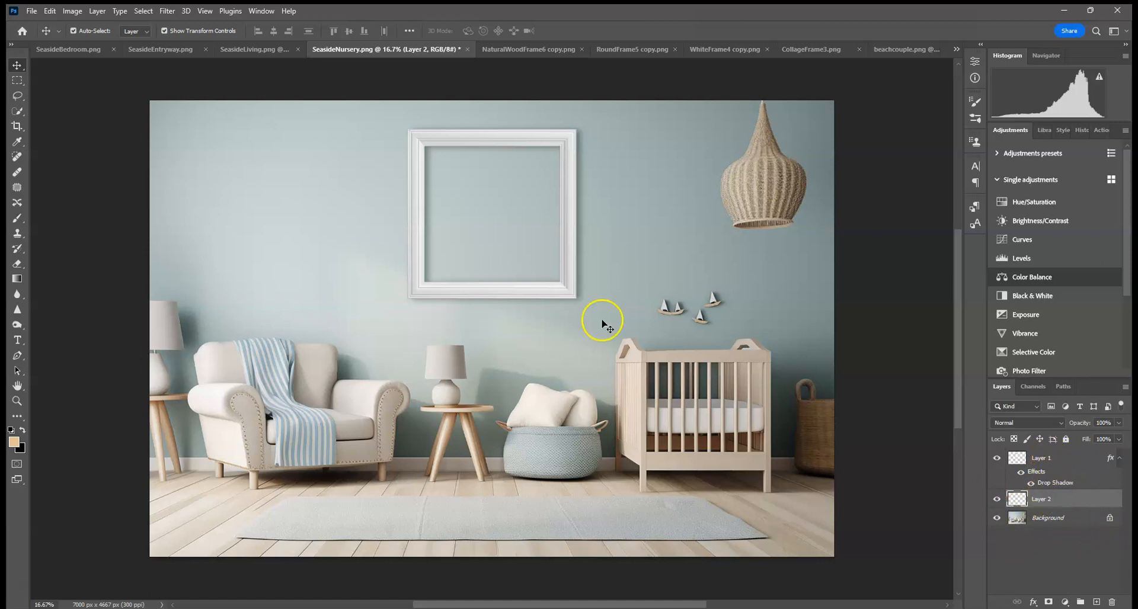
{"action": "left_click", "coordinate": [17, 80]}
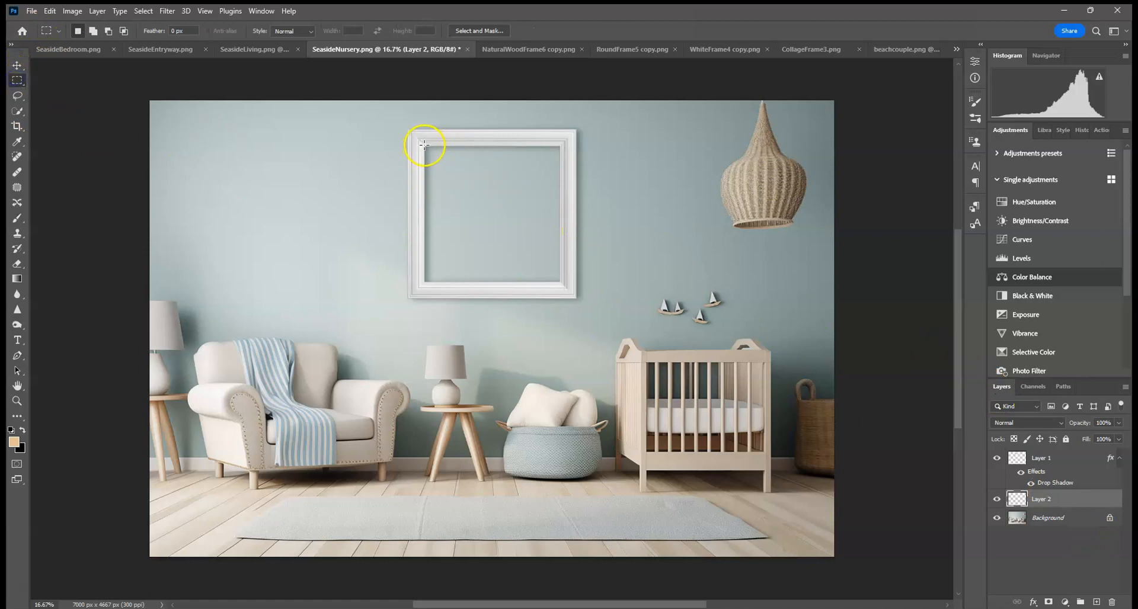
{"action": "left_click_drag", "start_coordinate": [423, 144], "coordinate": [562, 285]}
{"action": "right_click", "coordinate": [507, 200]}
{"action": "left_click", "coordinate": [542, 333]}
{"action": "left_click", "coordinate": [640, 161]}
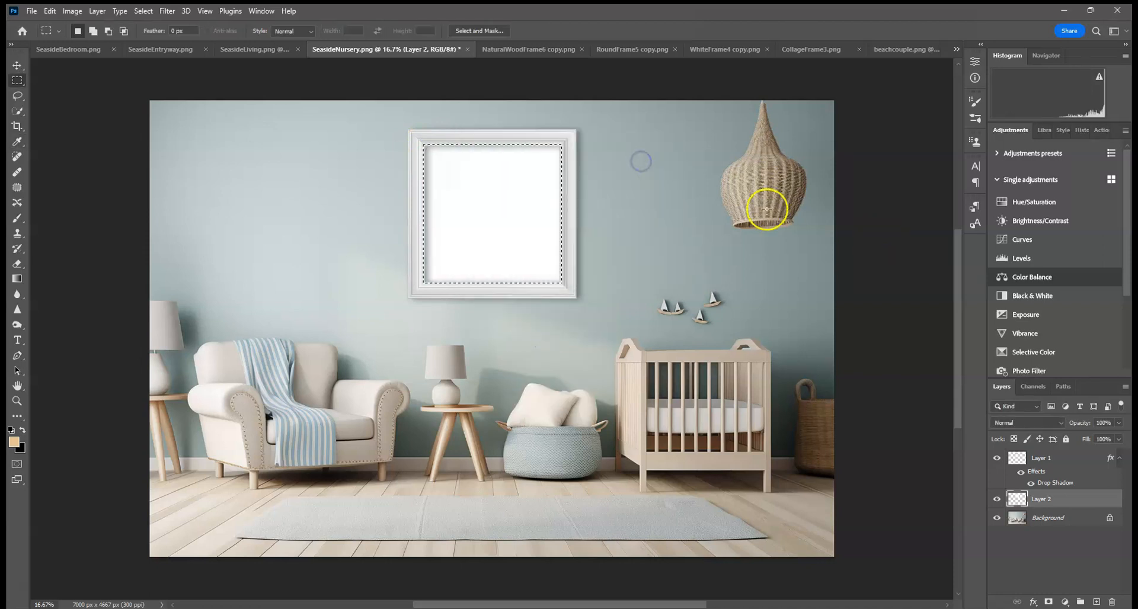
Step: Add another new layer and make it a clipping mask to the white fill layer
{"action": "left_click", "coordinate": [1097, 602]}
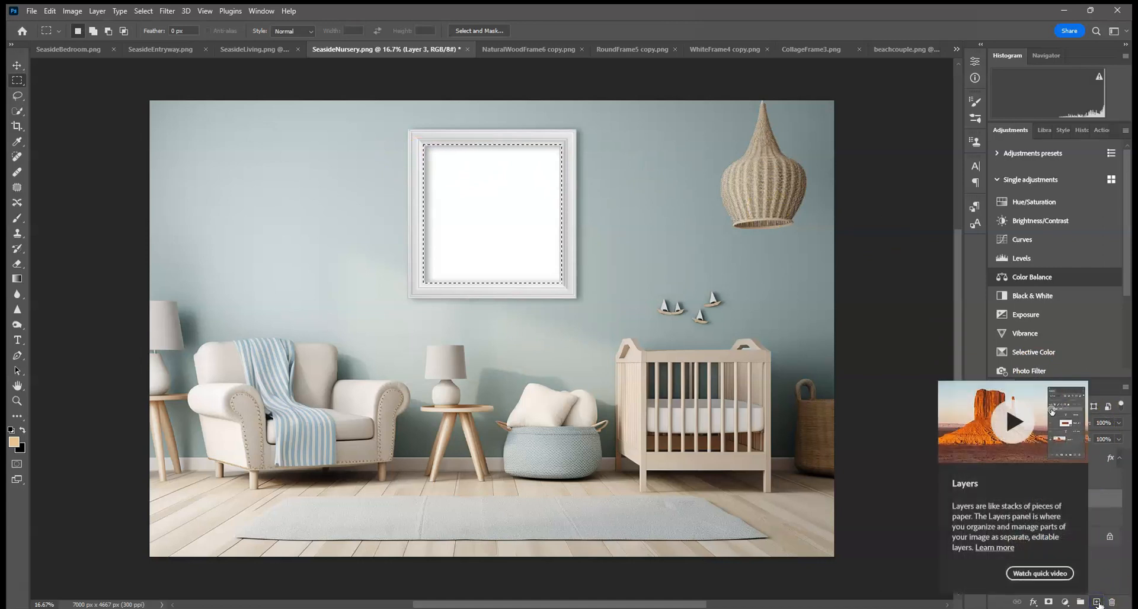
{"action": "left_click", "coordinate": [45, 108]}
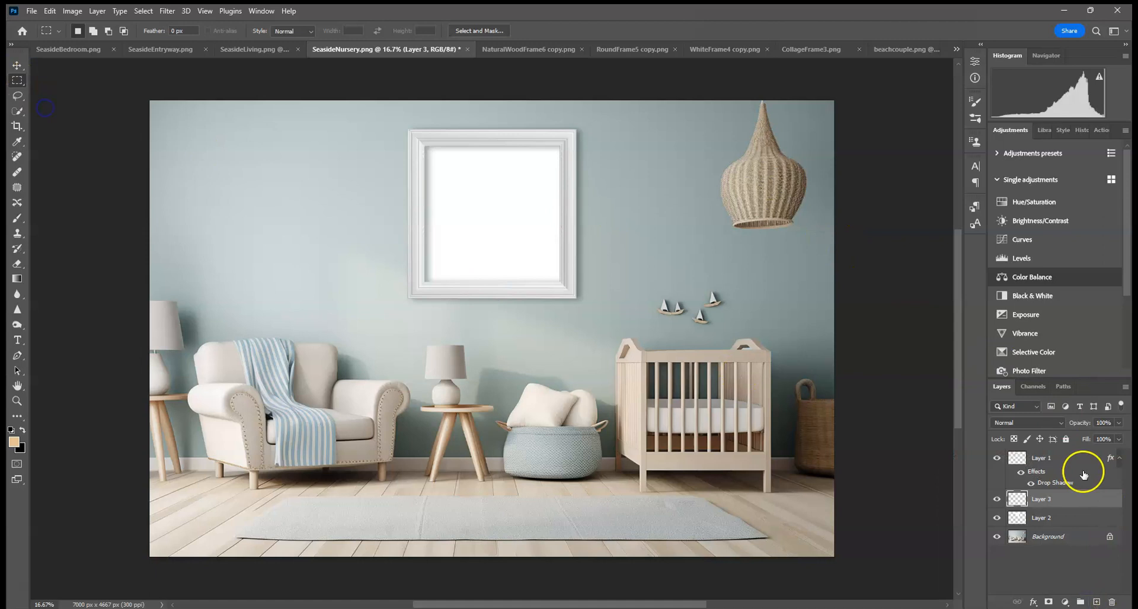
{"action": "right_click", "coordinate": [1060, 502]}
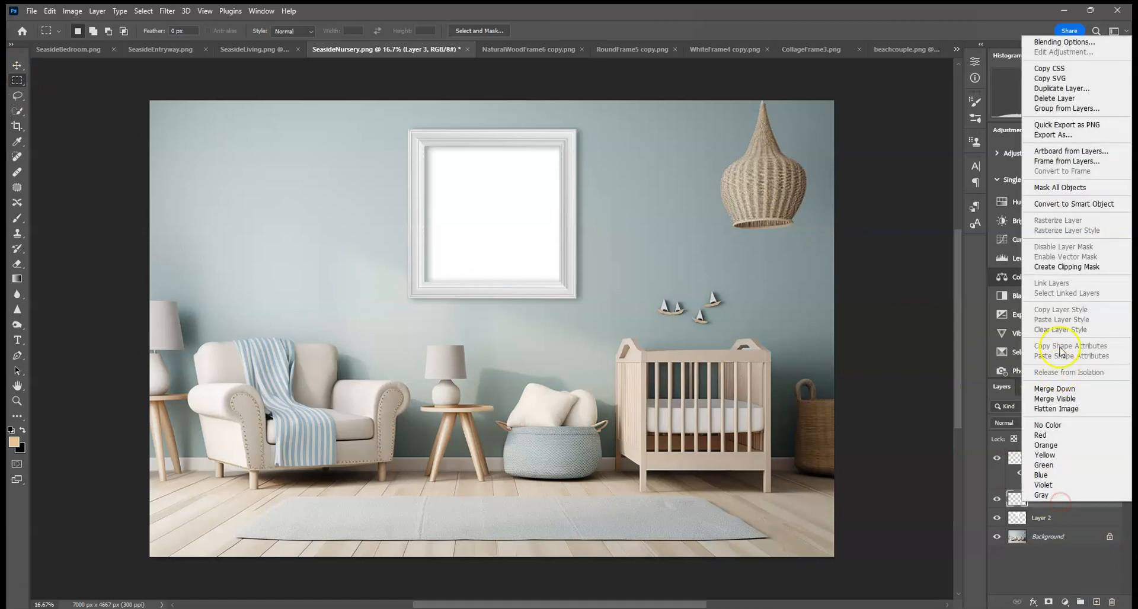
{"action": "left_click", "coordinate": [1066, 267]}
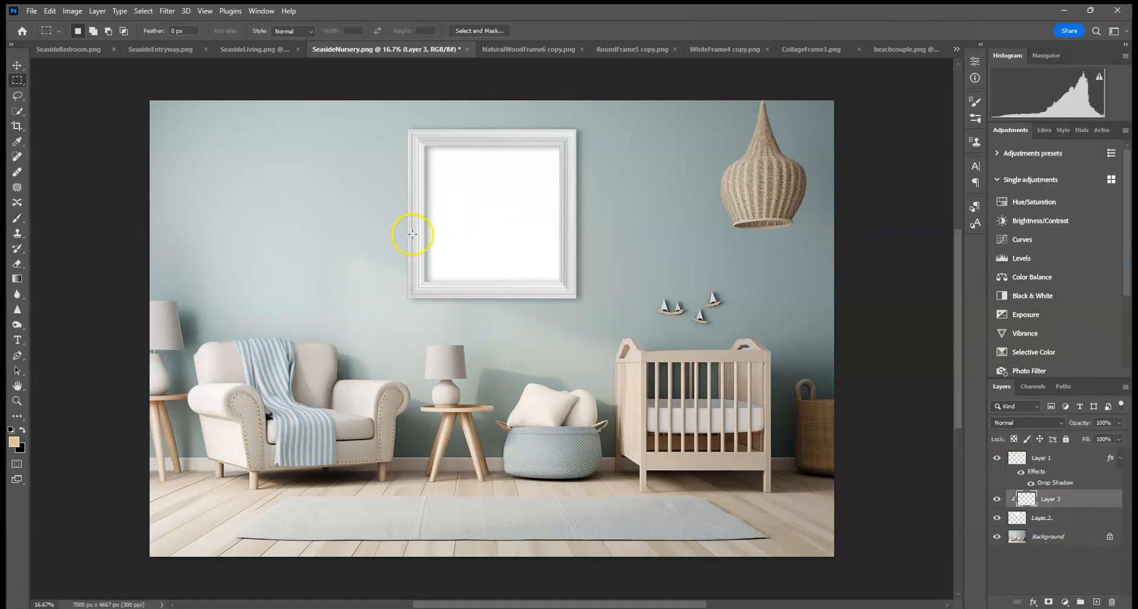
Step: Place the beachamaternity image embedded and scale it to about 31% so it fills the frame opening
{"action": "left_click", "coordinate": [31, 11]}
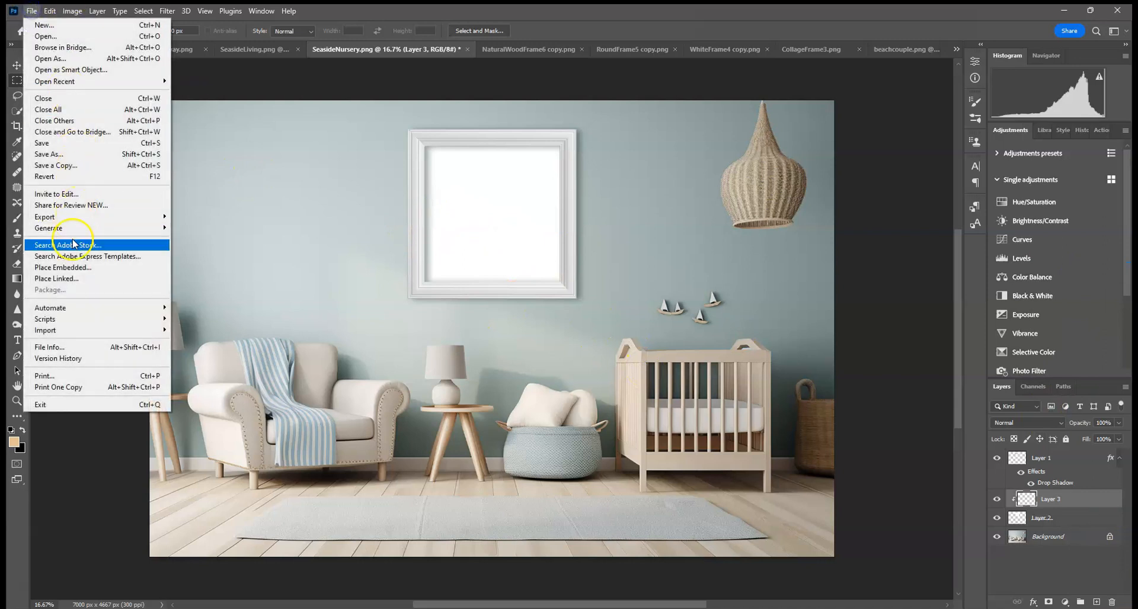
{"action": "left_click", "coordinate": [73, 268]}
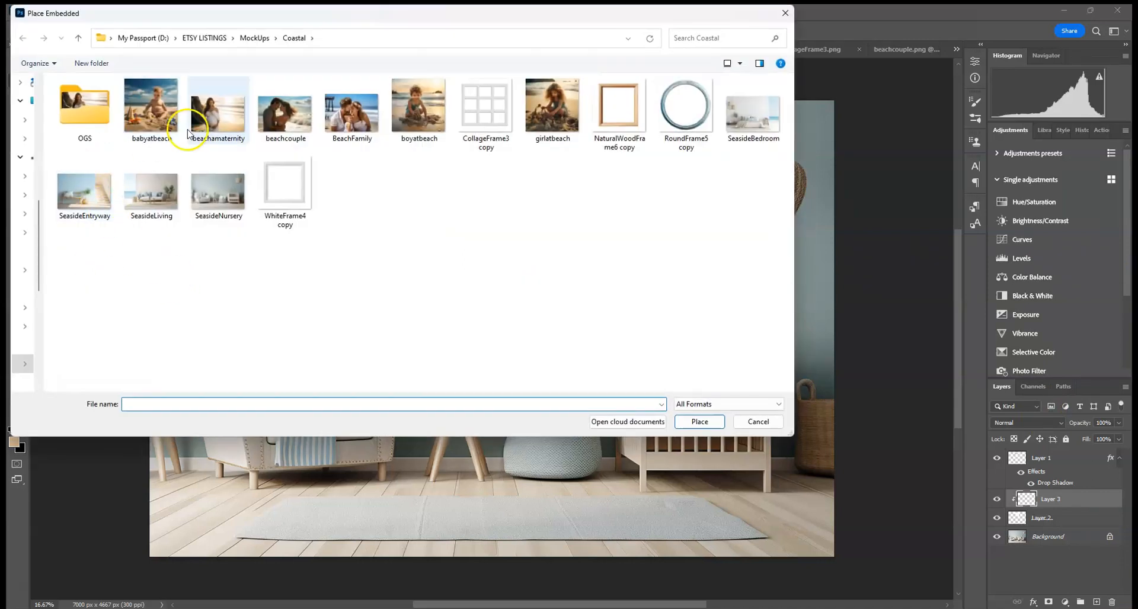
{"action": "double_click", "coordinate": [207, 123]}
{"action": "left_click_drag", "start_coordinate": [156, 105], "coordinate": [635, 425]}
{"action": "left_click_drag", "start_coordinate": [729, 457], "coordinate": [583, 163]}
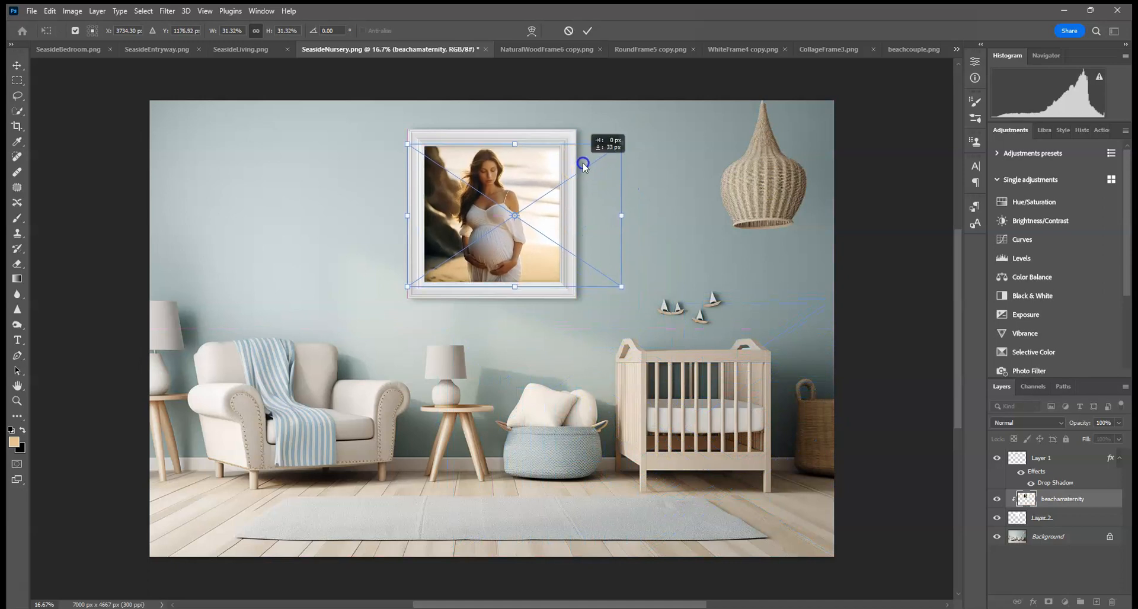
{"action": "left_click", "coordinate": [587, 31]}
{"action": "key", "text": "m"}
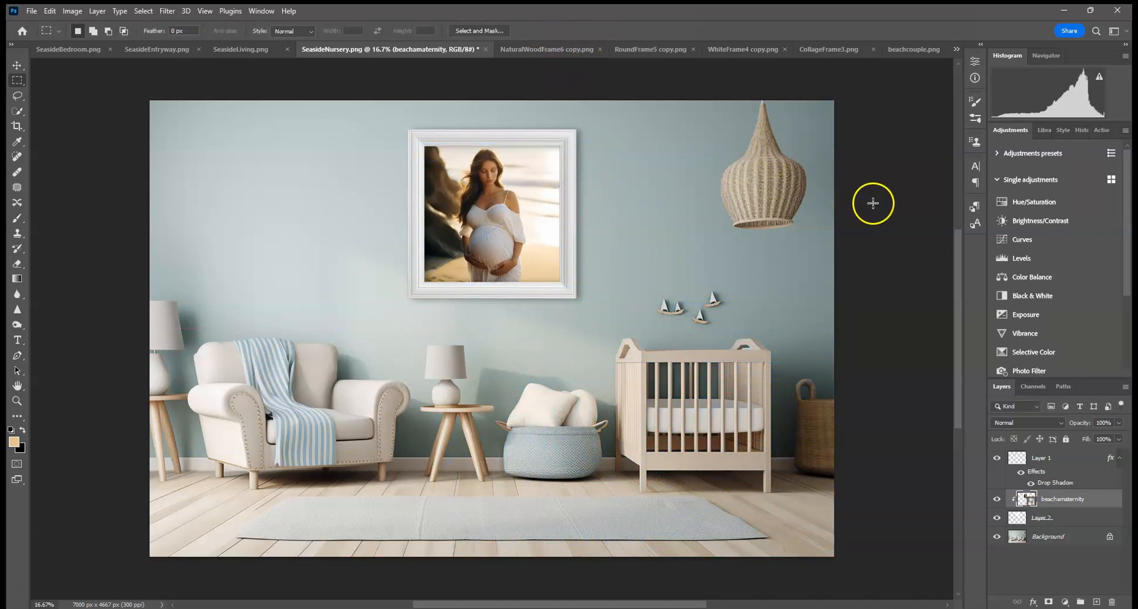
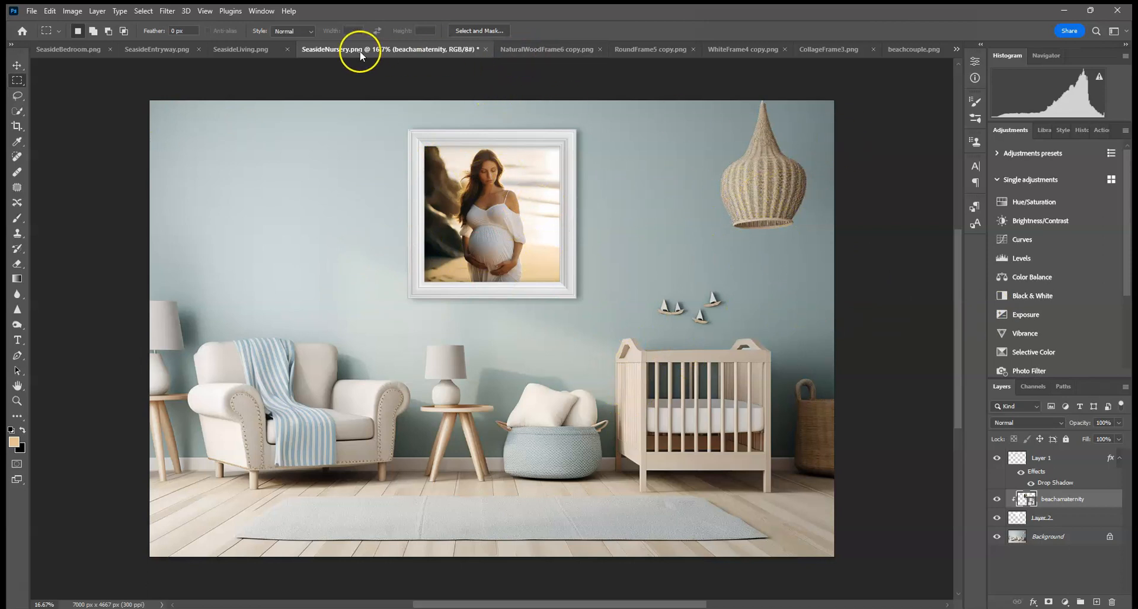
Step: Review the finished living room and bedroom mockups by switching between their document tabs and selecting the Move tool
{"action": "left_click", "coordinate": [250, 53]}
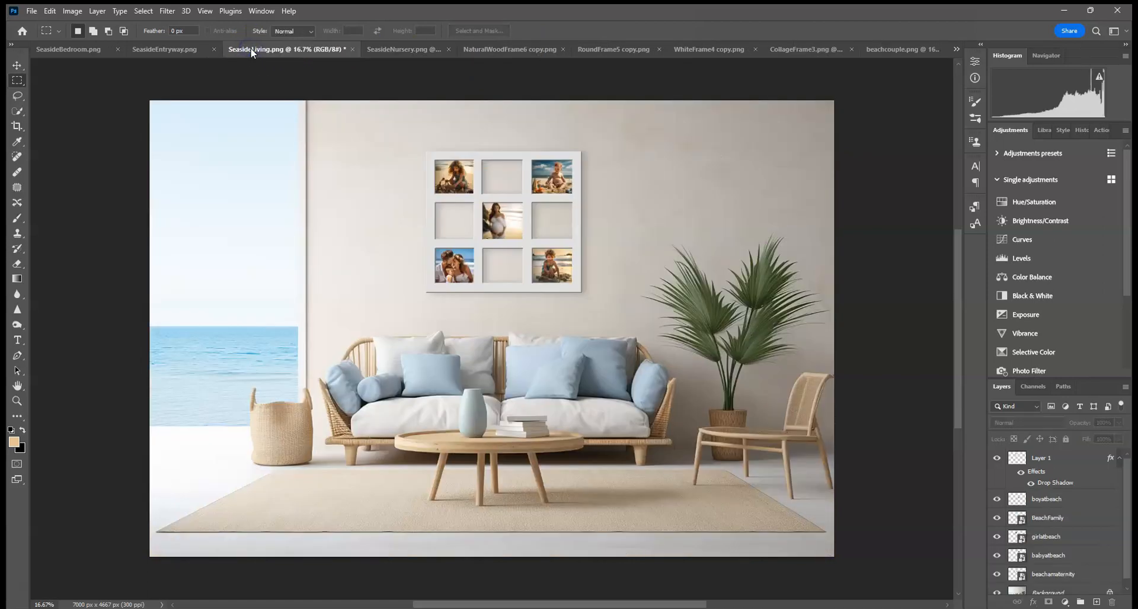
{"action": "left_click", "coordinate": [101, 50]}
{"action": "key", "text": "v"}
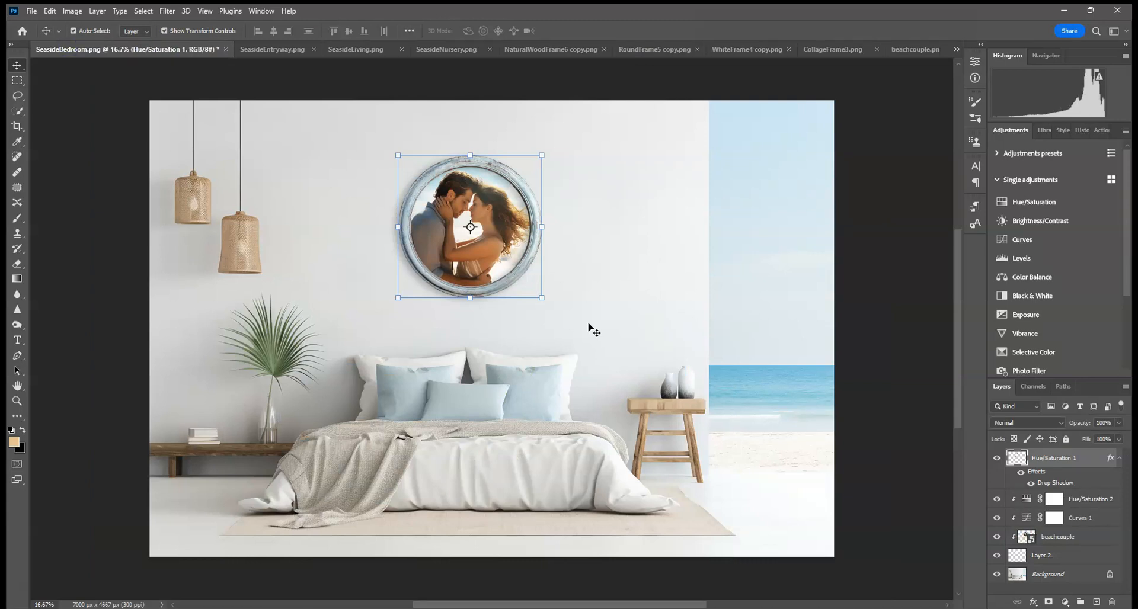